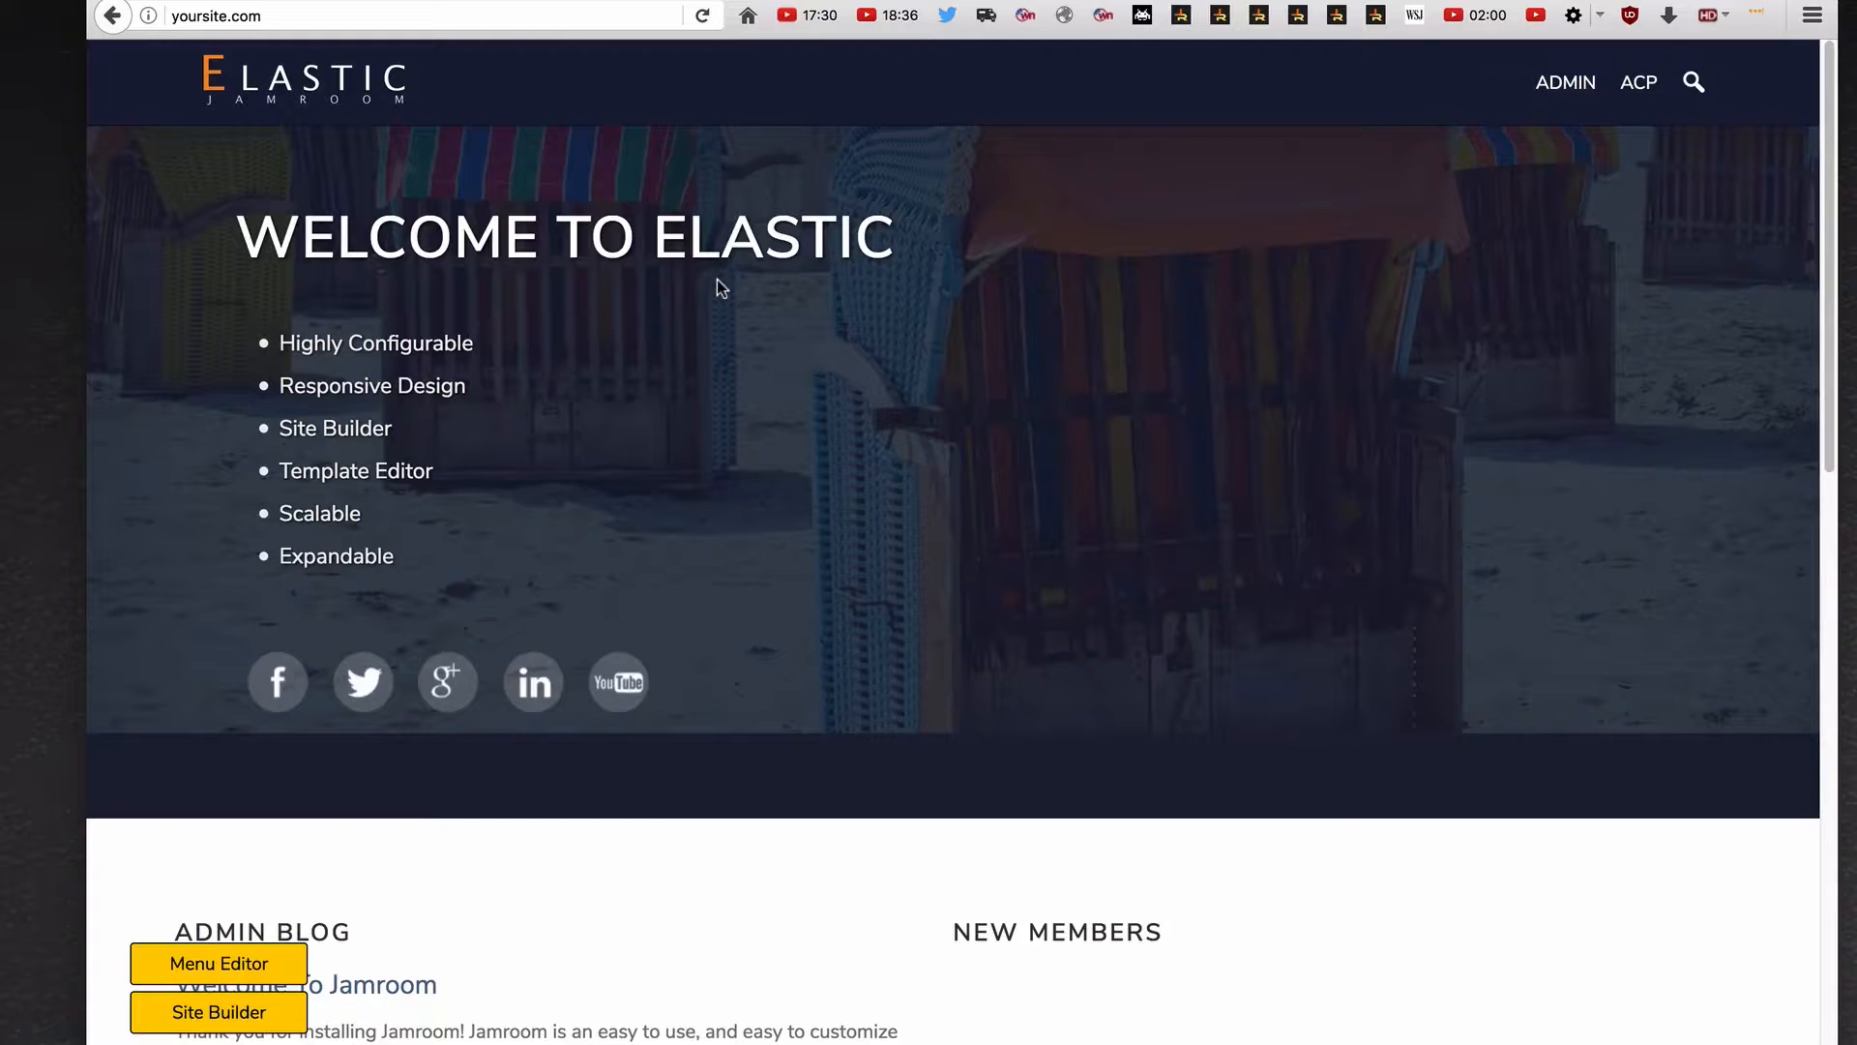
Look through the site's home page, from the welcome banner and social links to the blog, members, forum and gallery sections
{"action": "scroll", "coordinate": [717, 281], "scroll_direction": "down", "scroll_amount": 2}
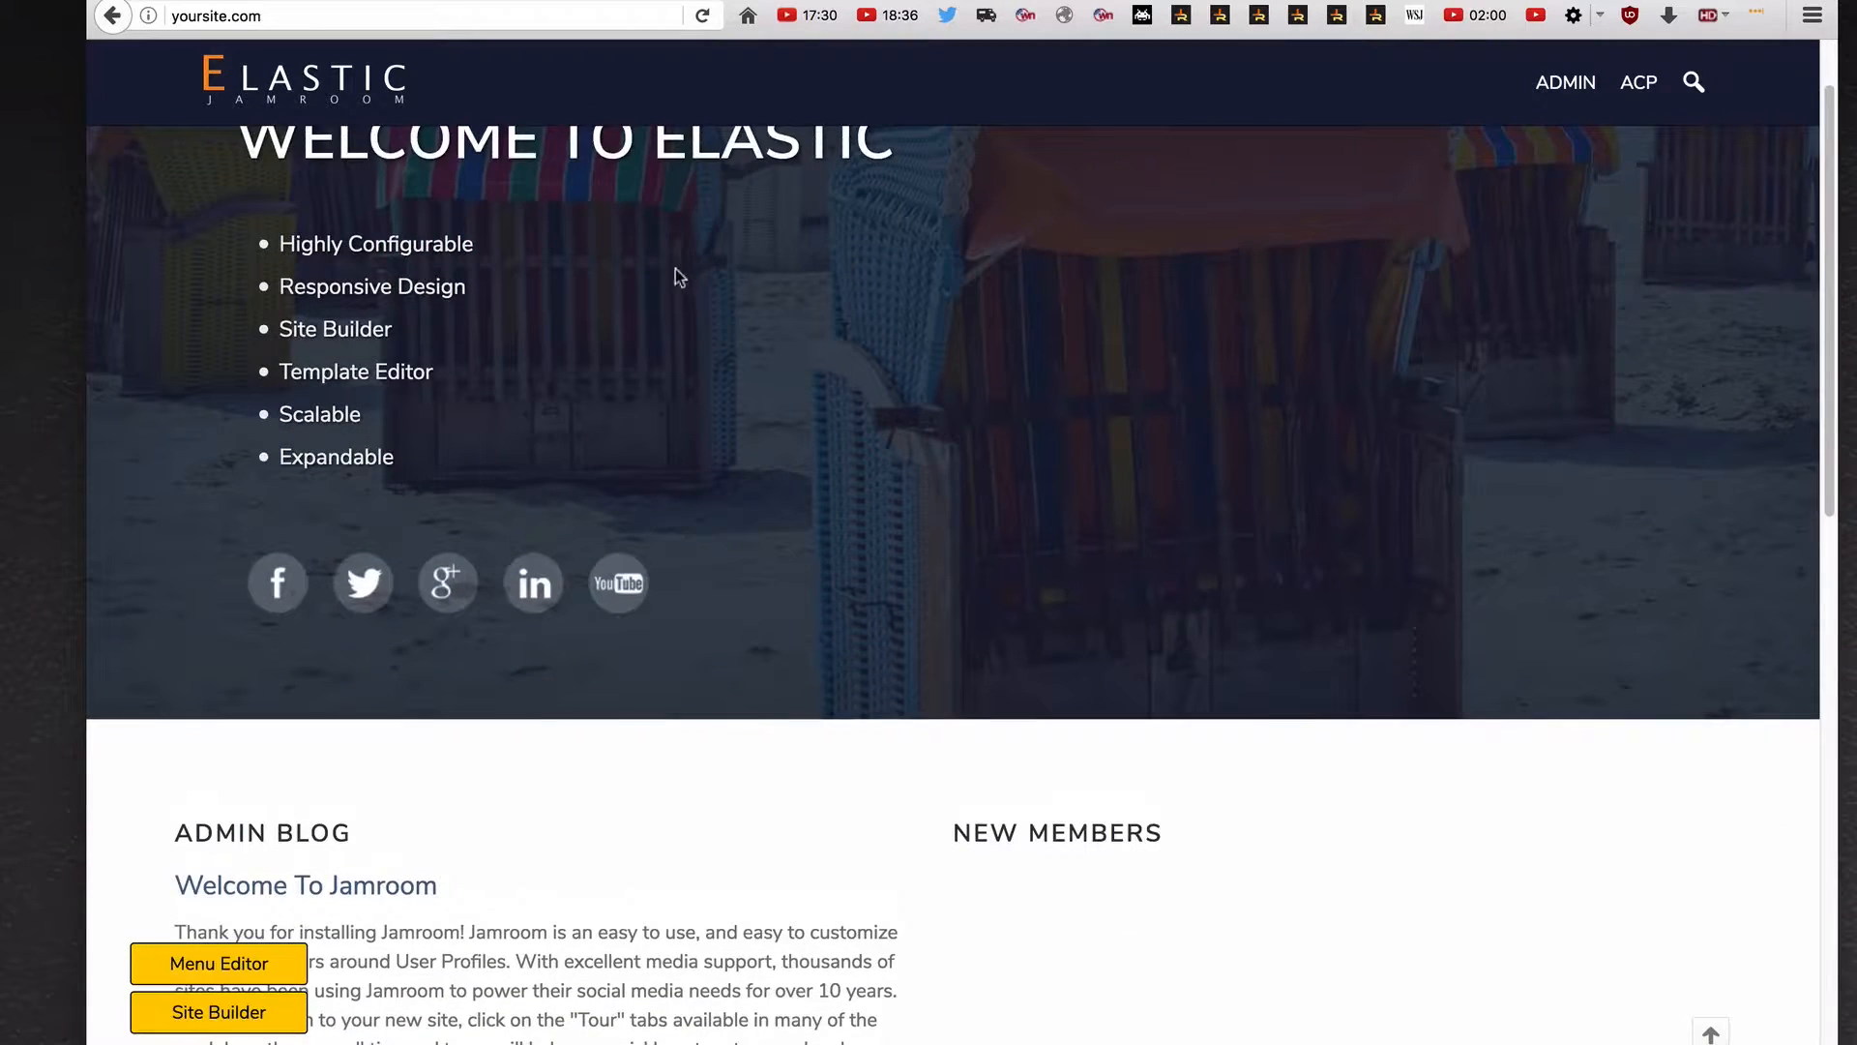
{"action": "scroll", "coordinate": [675, 274], "scroll_direction": "up", "scroll_amount": 2}
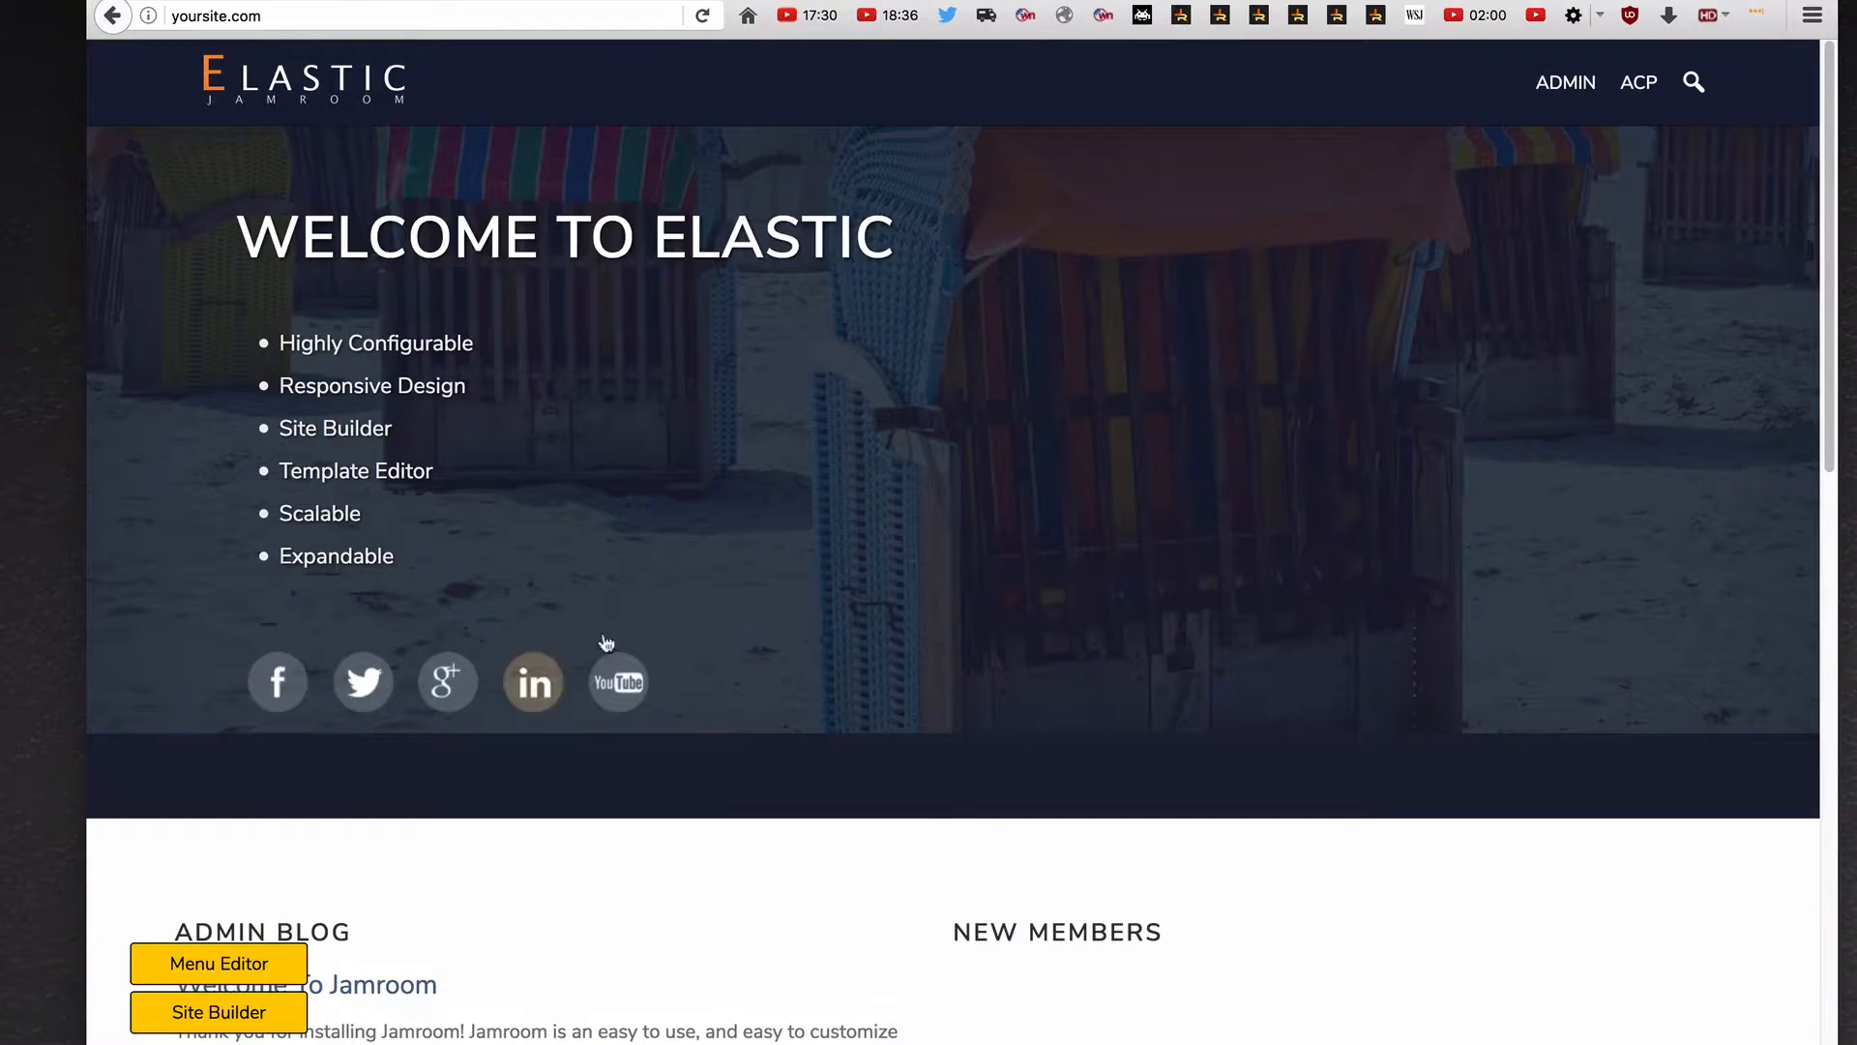
{"action": "scroll", "coordinate": [796, 303], "scroll_direction": "down", "scroll_amount": 7}
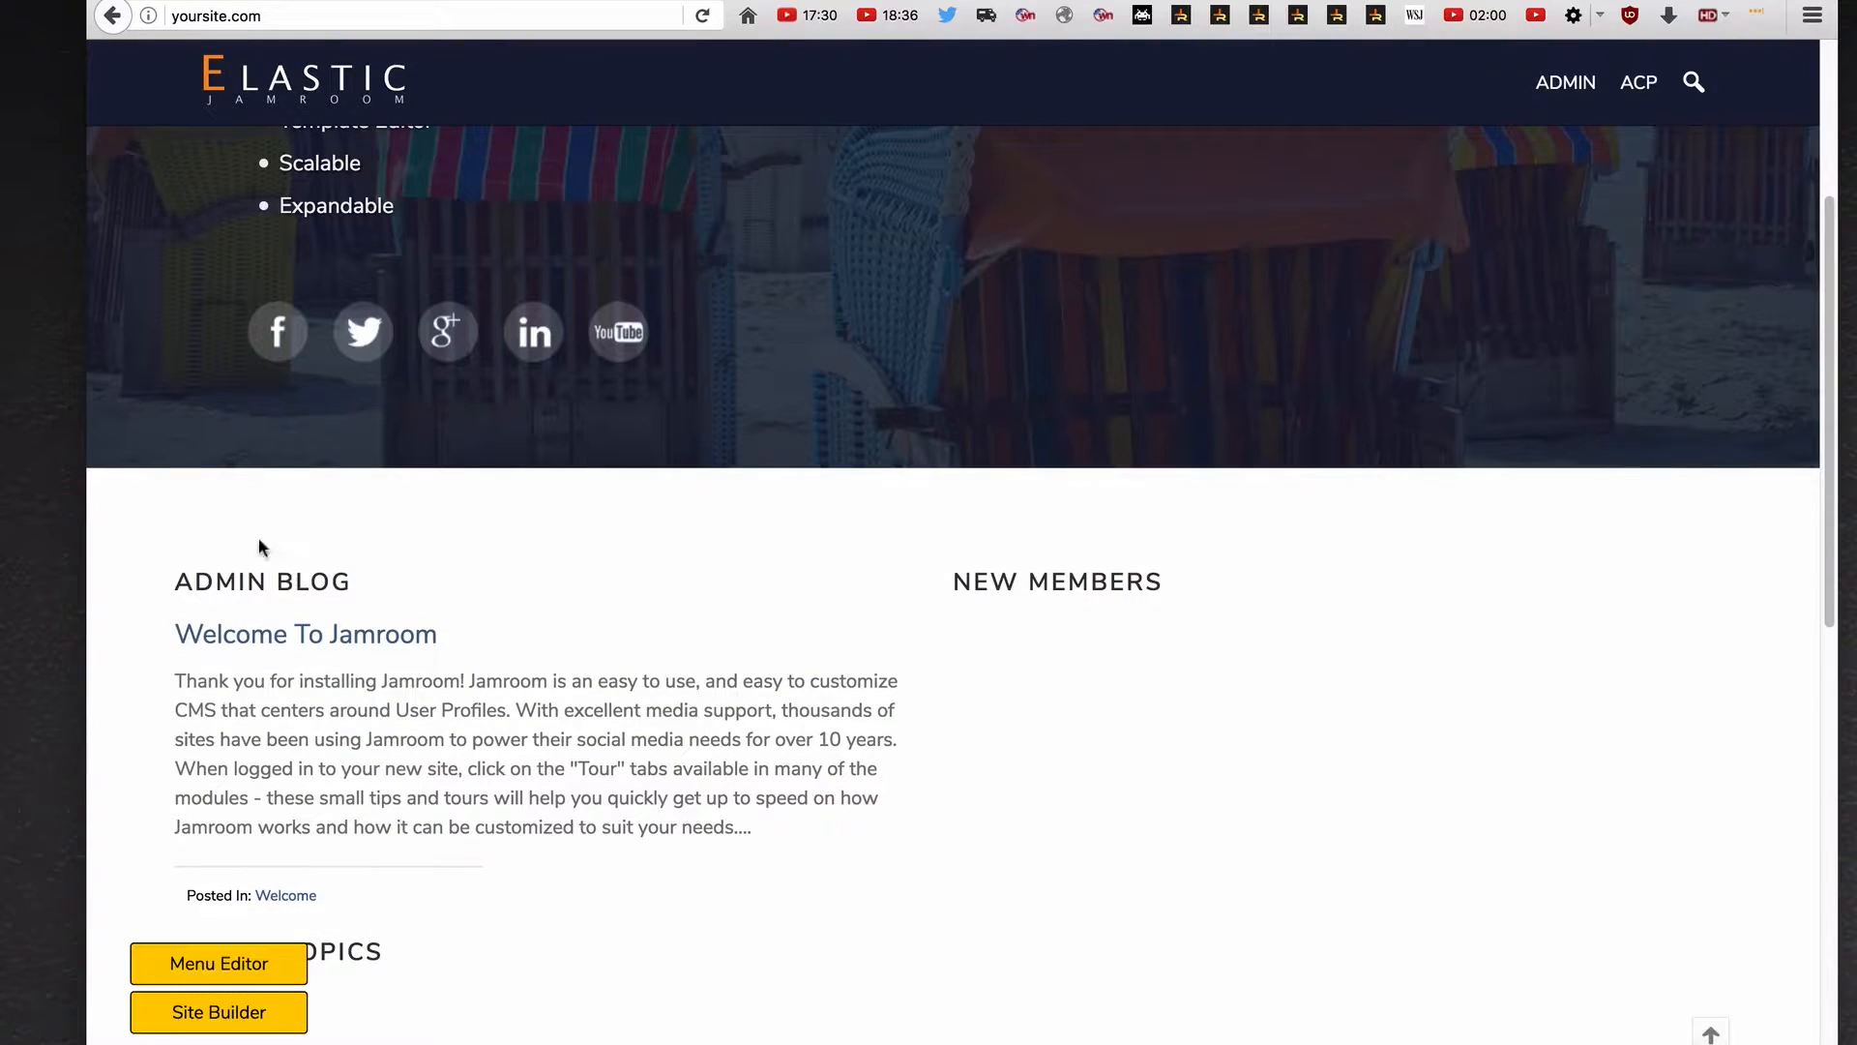
{"action": "scroll", "coordinate": [316, 810], "scroll_direction": "down", "scroll_amount": 1}
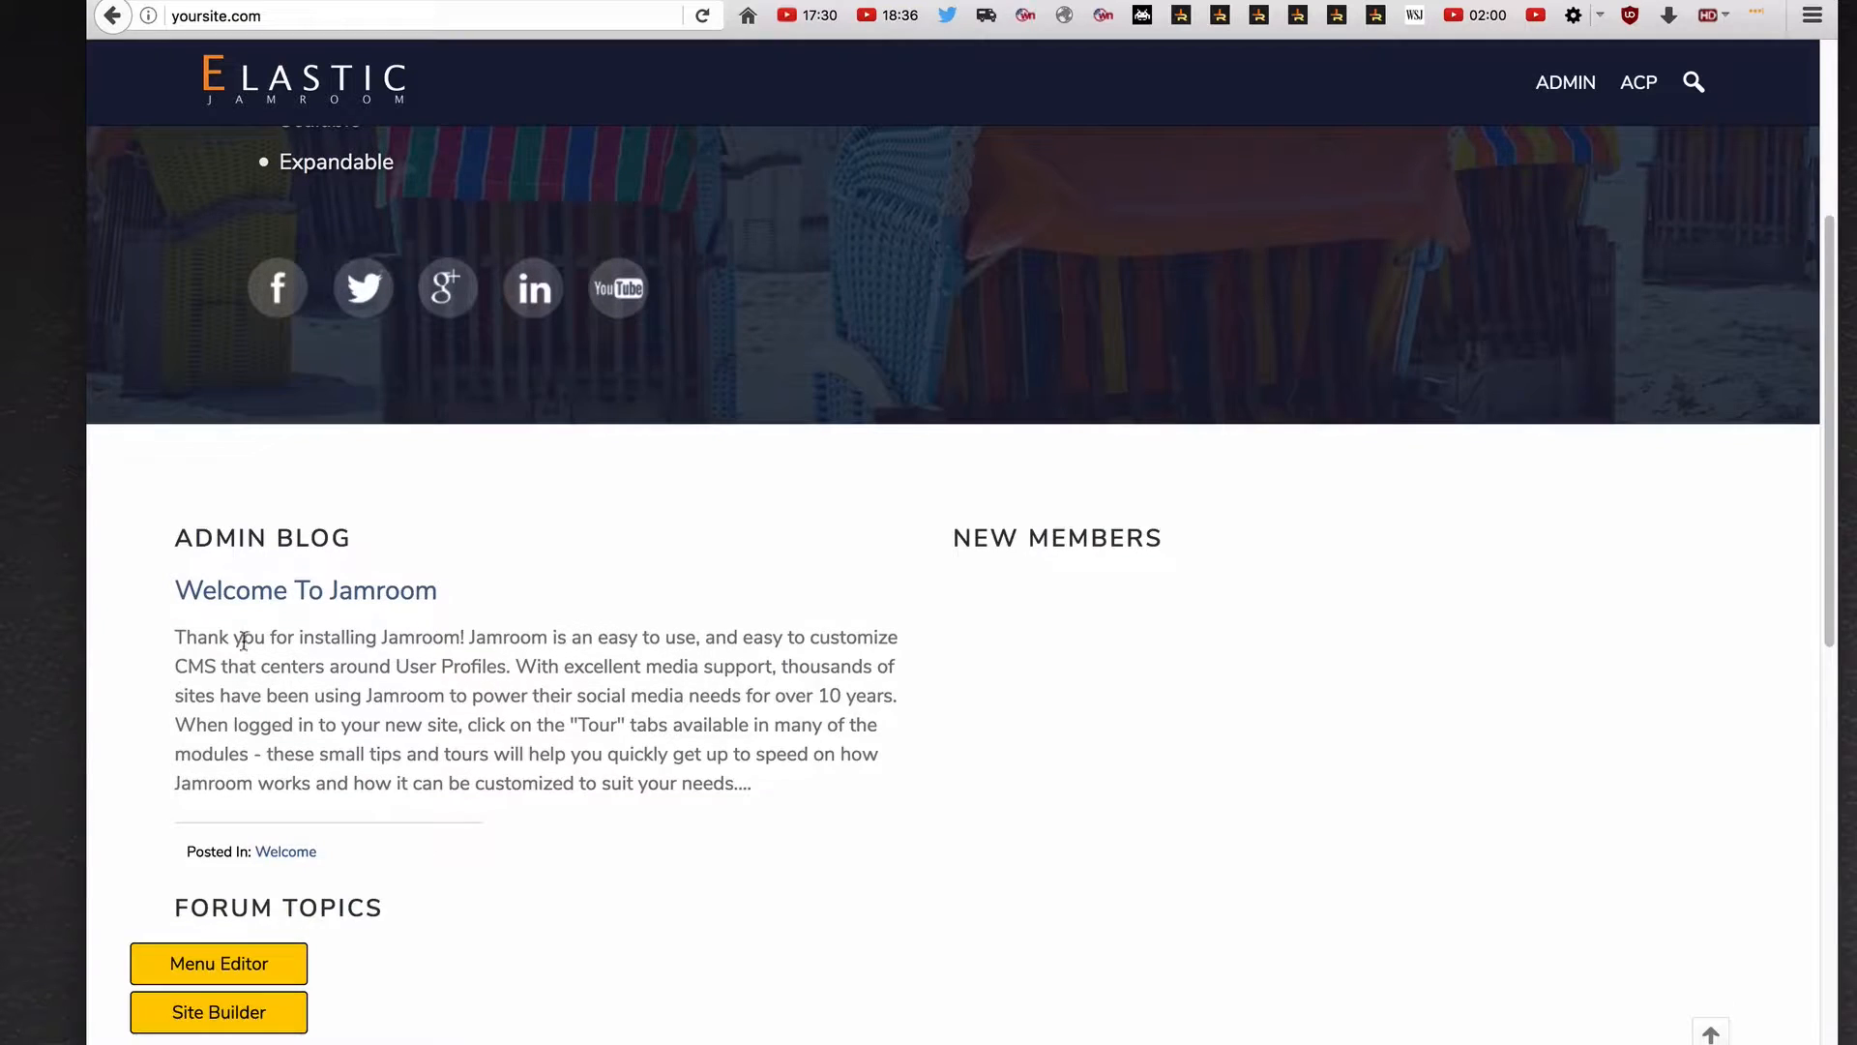
{"action": "scroll", "coordinate": [600, 663], "scroll_direction": "down", "scroll_amount": 3}
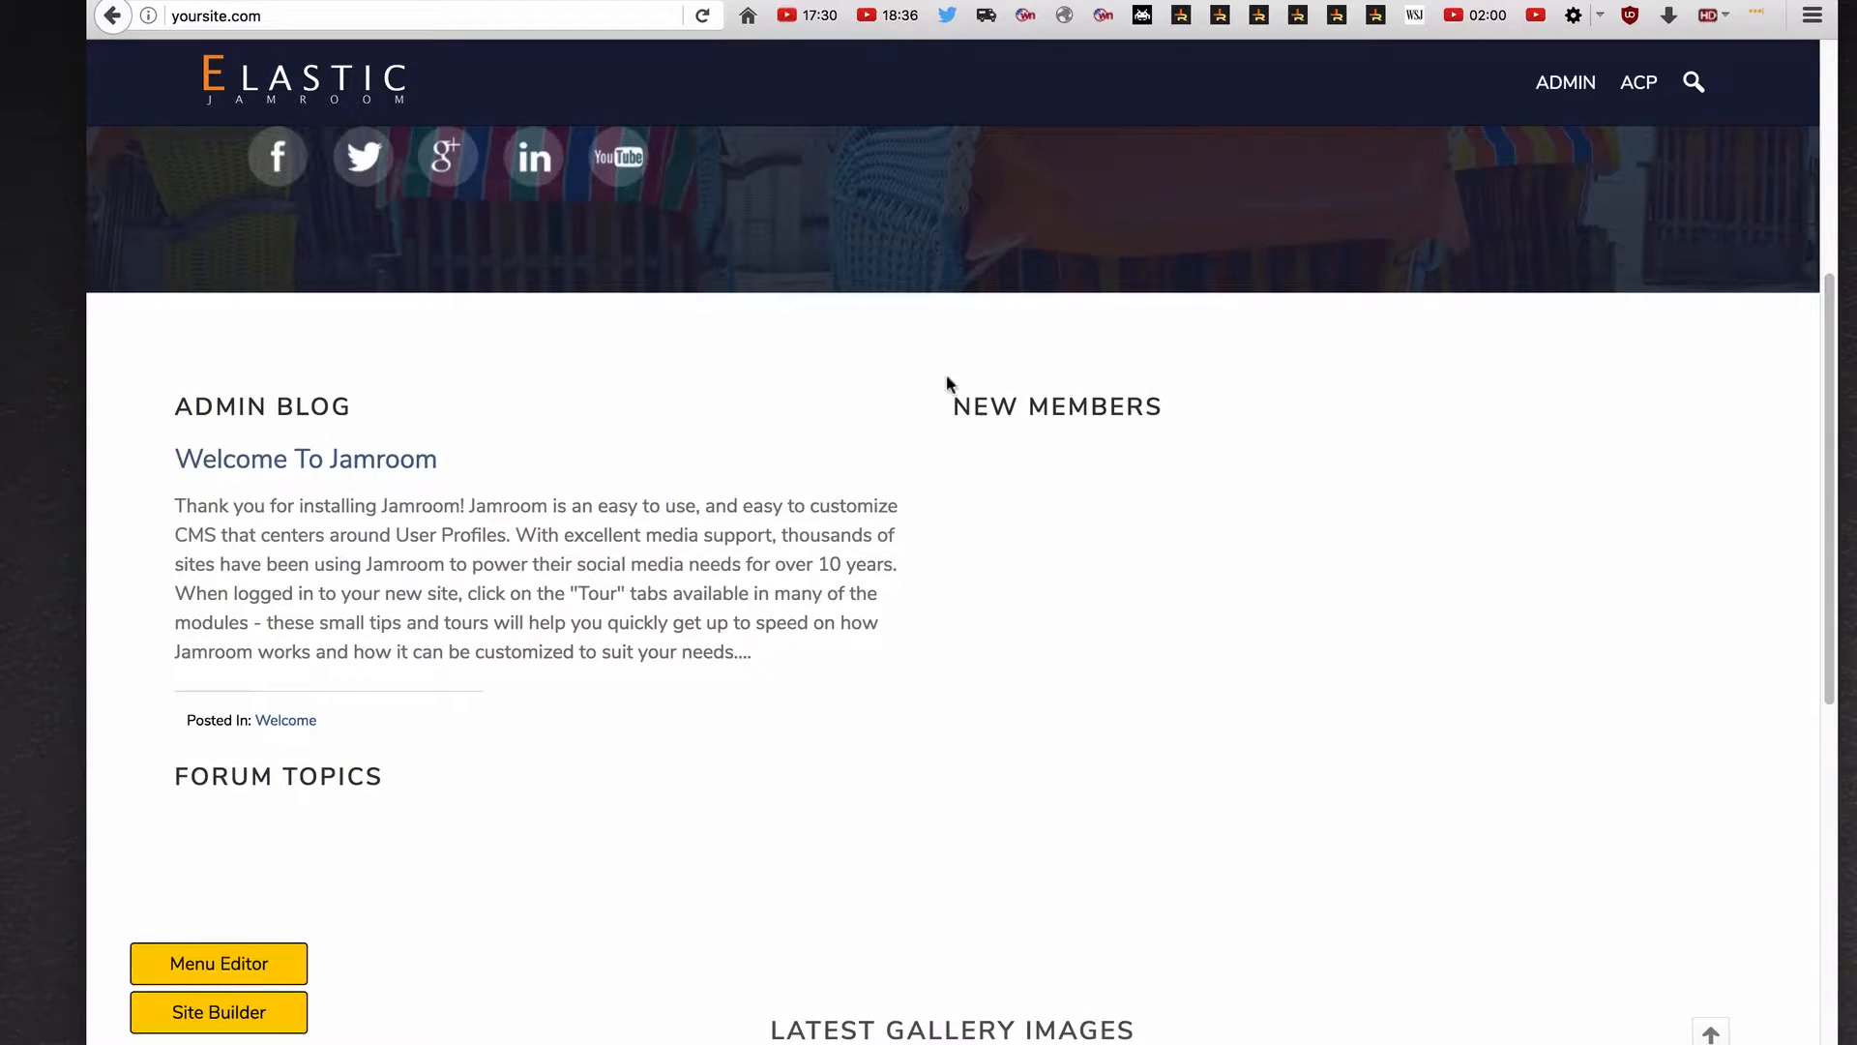
{"action": "scroll", "coordinate": [581, 779], "scroll_direction": "down", "scroll_amount": 3}
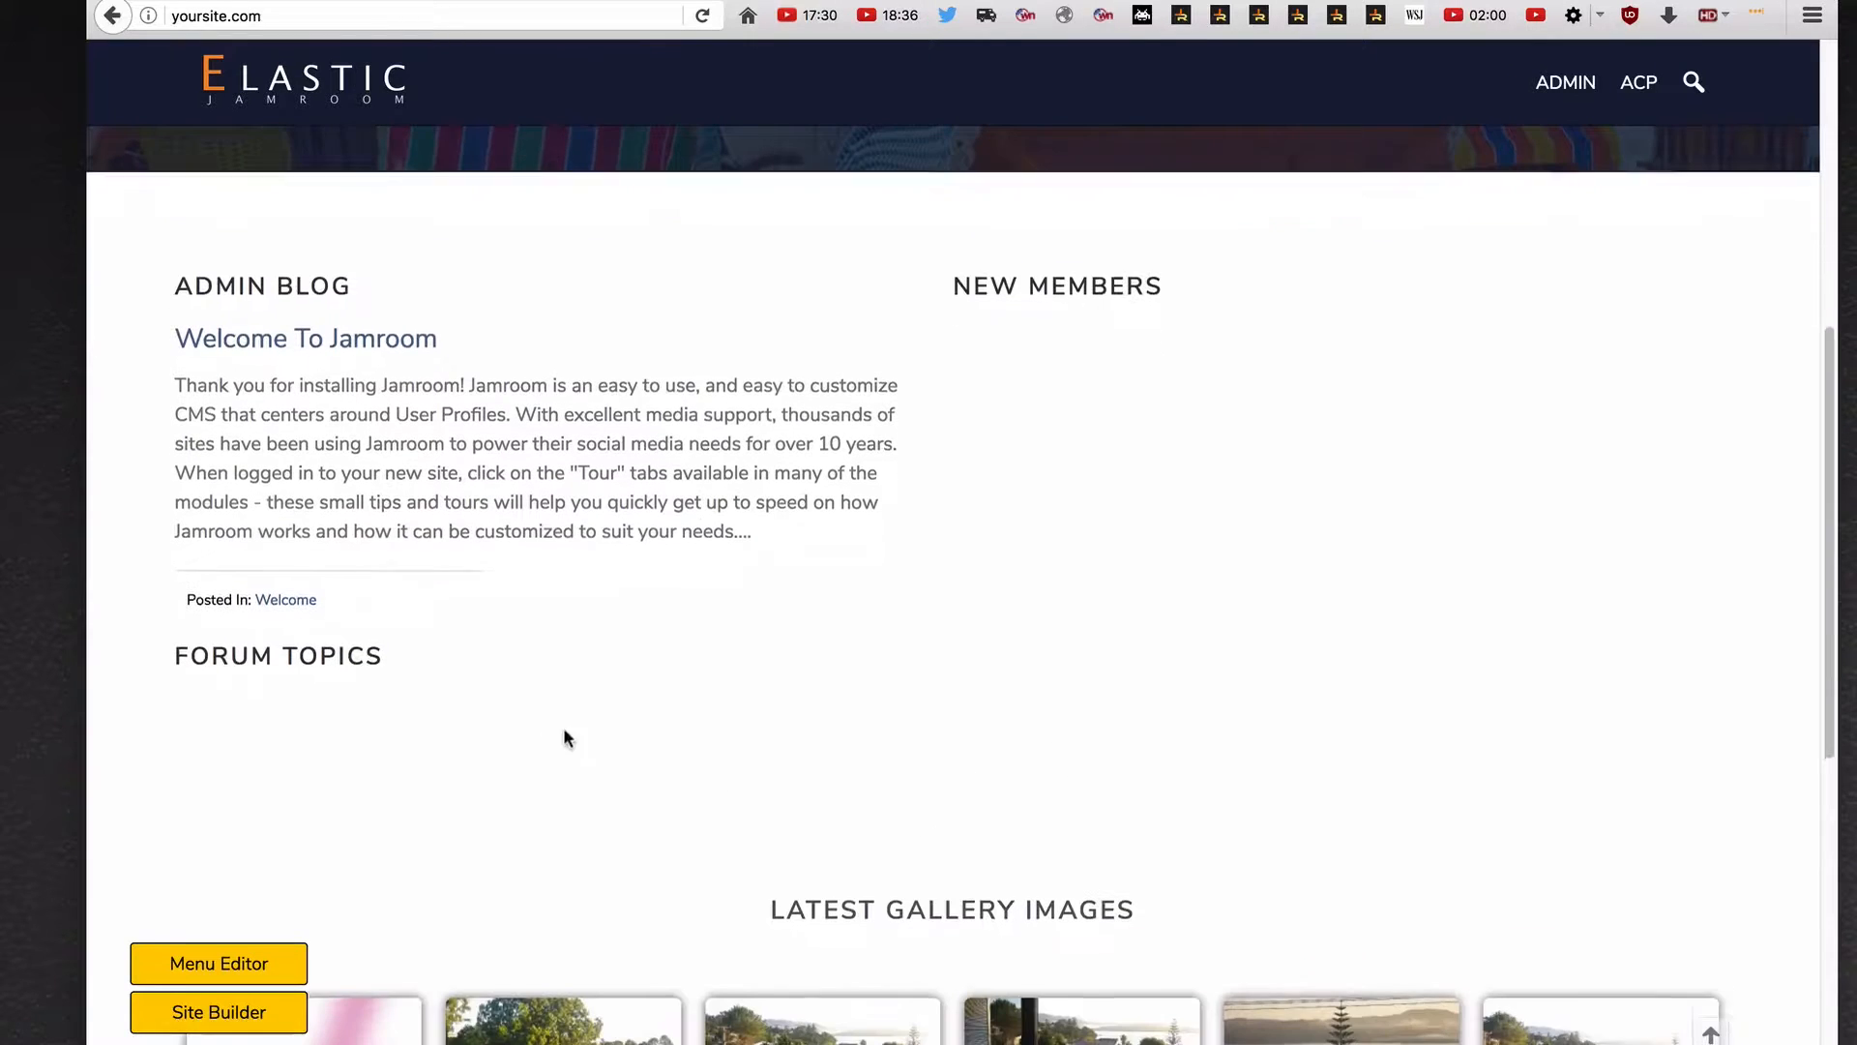
{"action": "scroll", "coordinate": [566, 737], "scroll_direction": "down", "scroll_amount": 3}
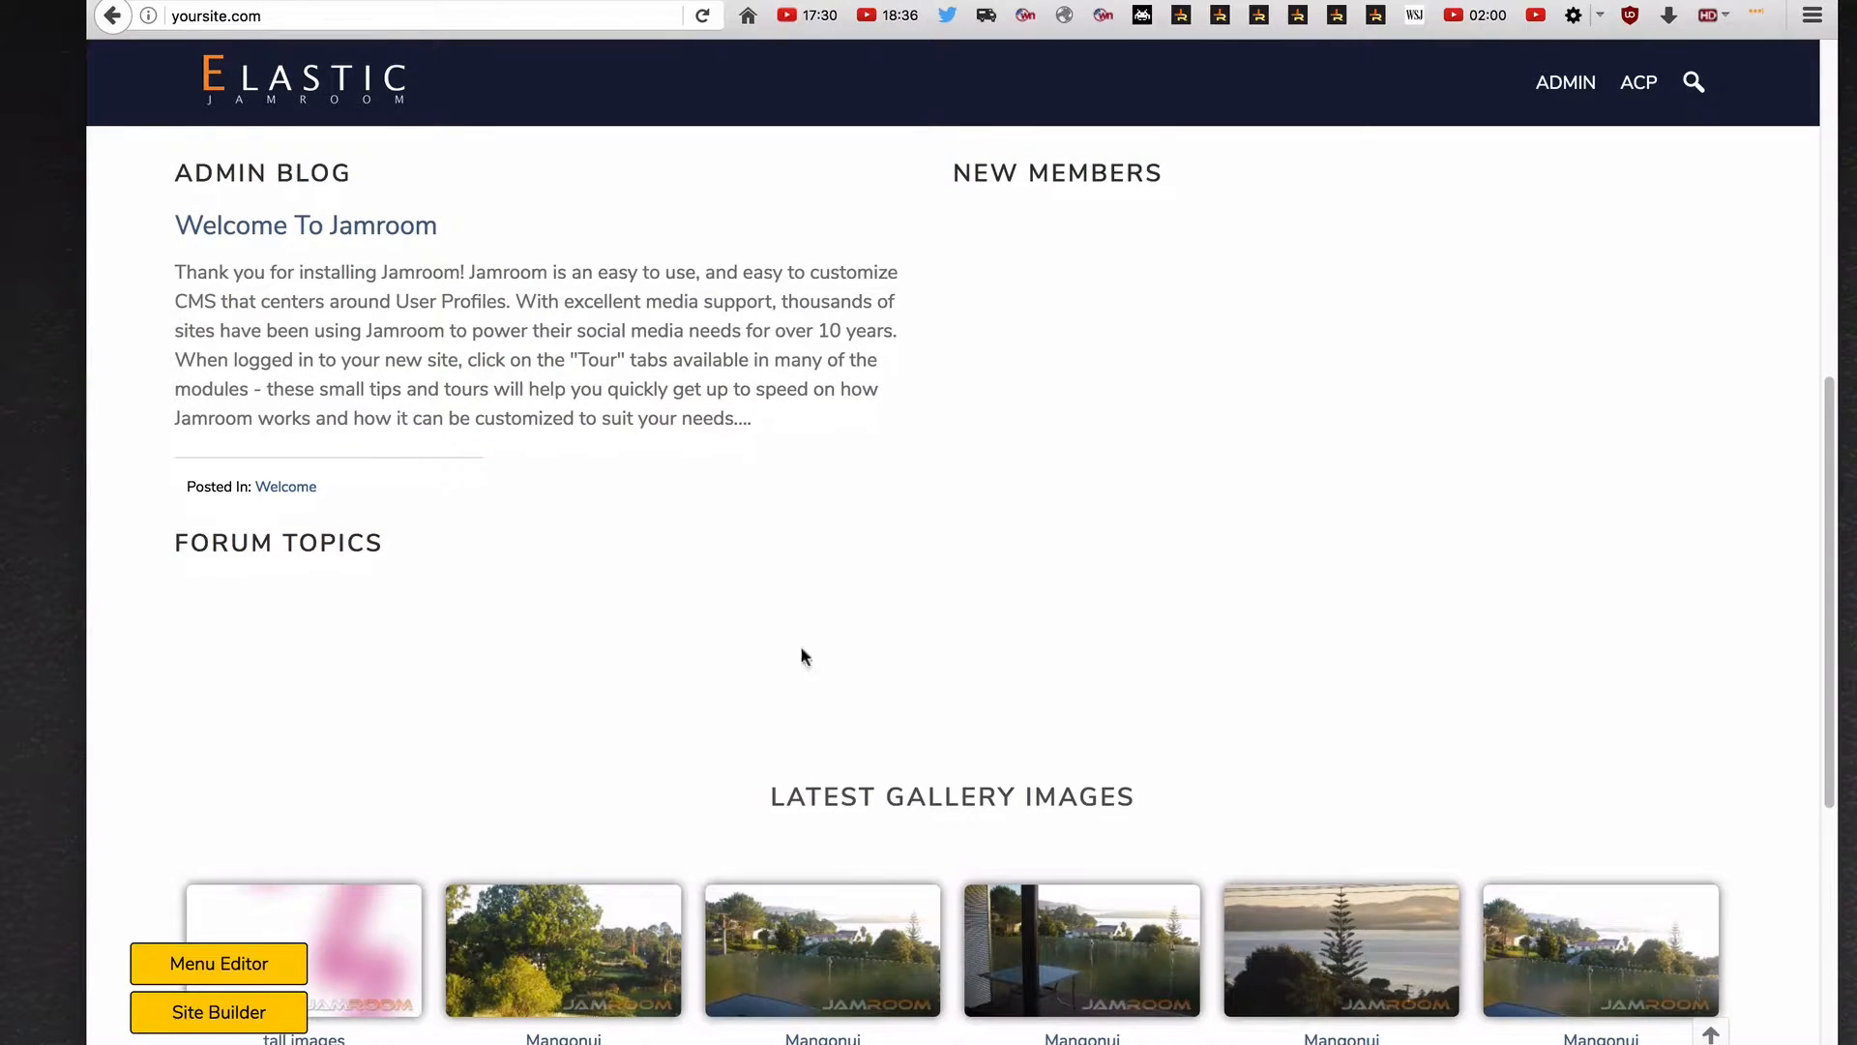
{"action": "scroll", "coordinate": [1362, 634], "scroll_direction": "down", "scroll_amount": 10}
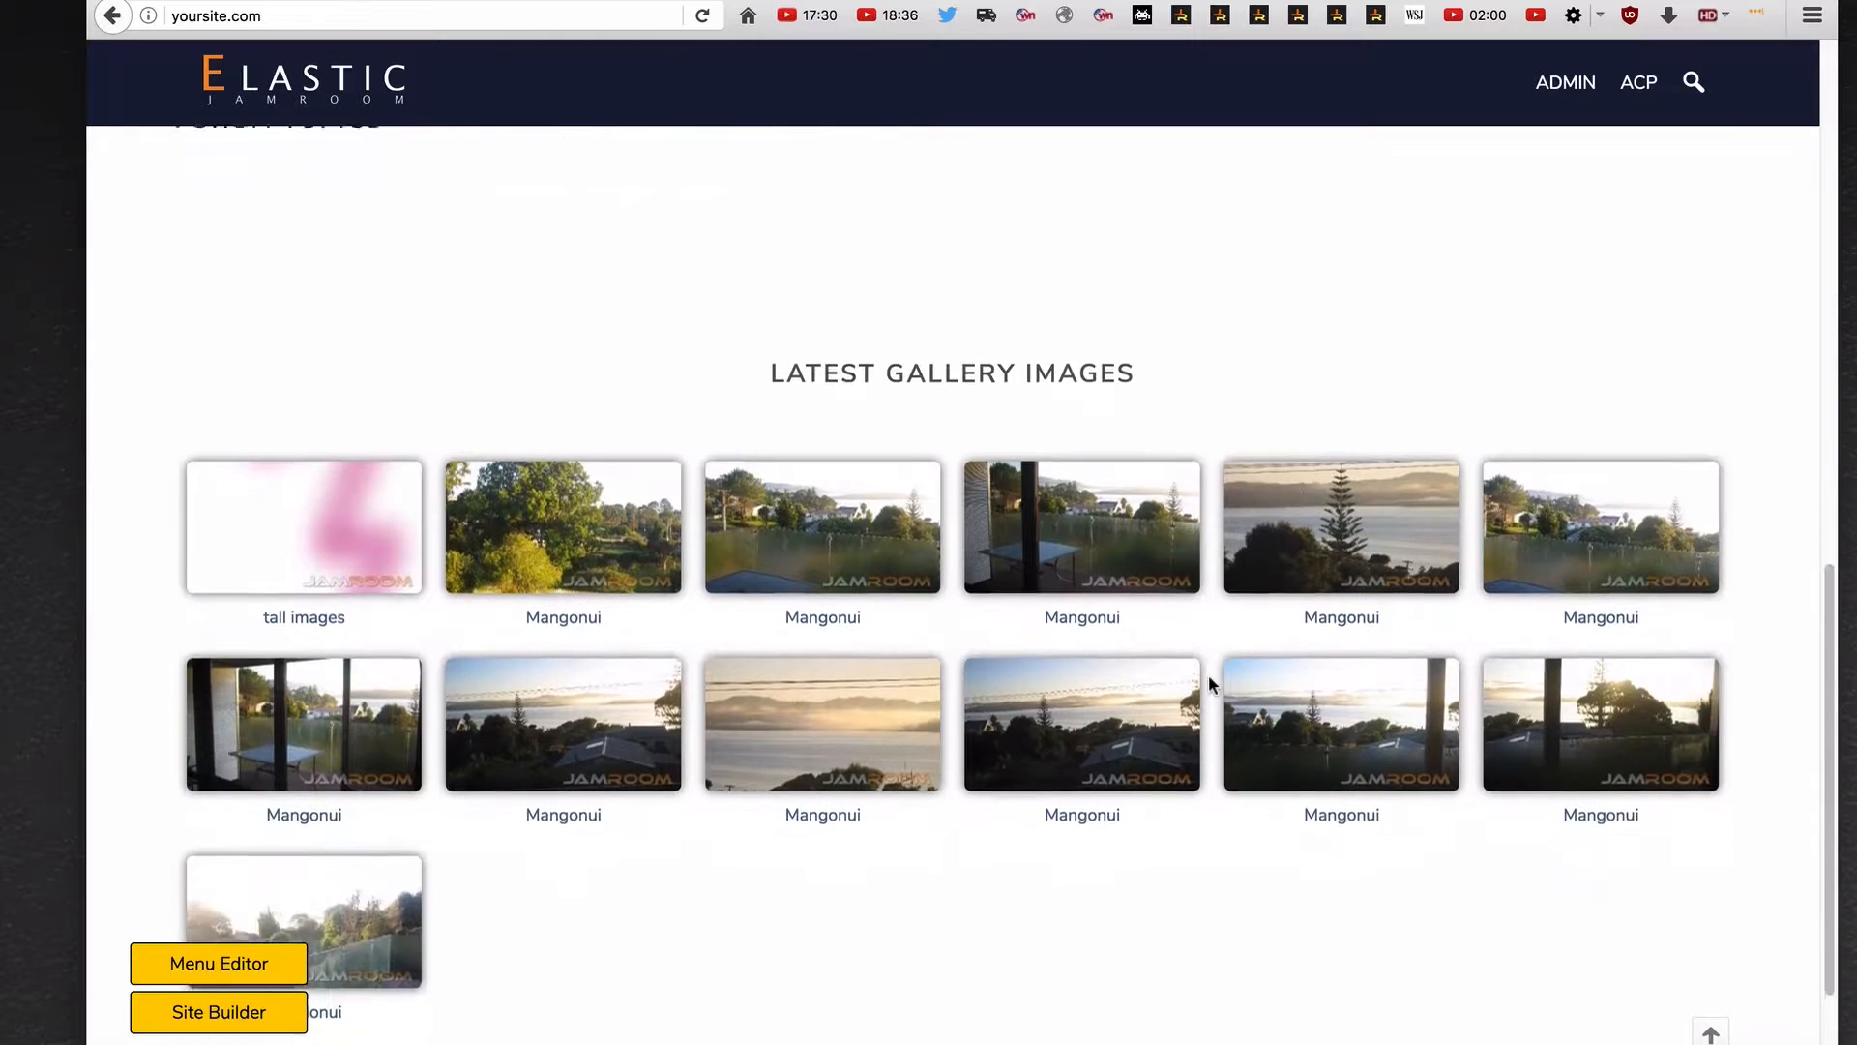
{"action": "scroll", "coordinate": [1020, 935], "scroll_direction": "down", "scroll_amount": 2}
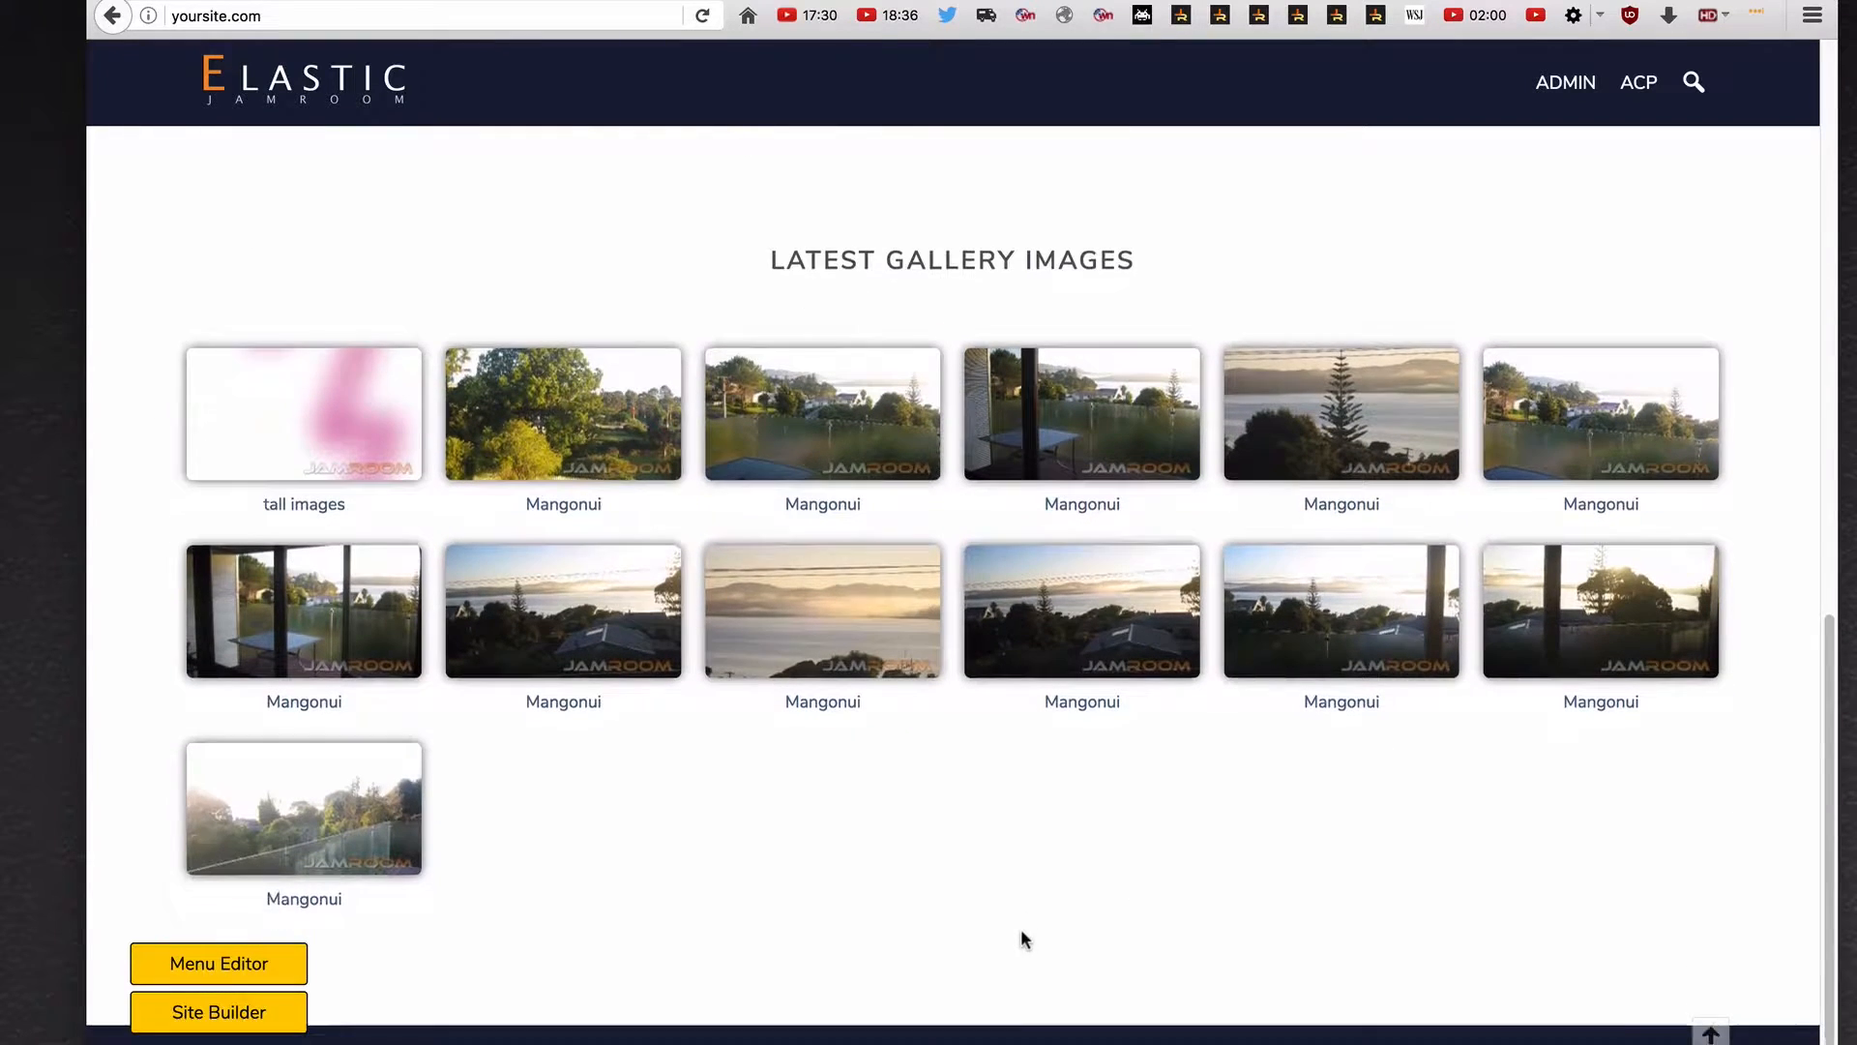
{"action": "scroll", "coordinate": [1025, 938], "scroll_direction": "down", "scroll_amount": 1}
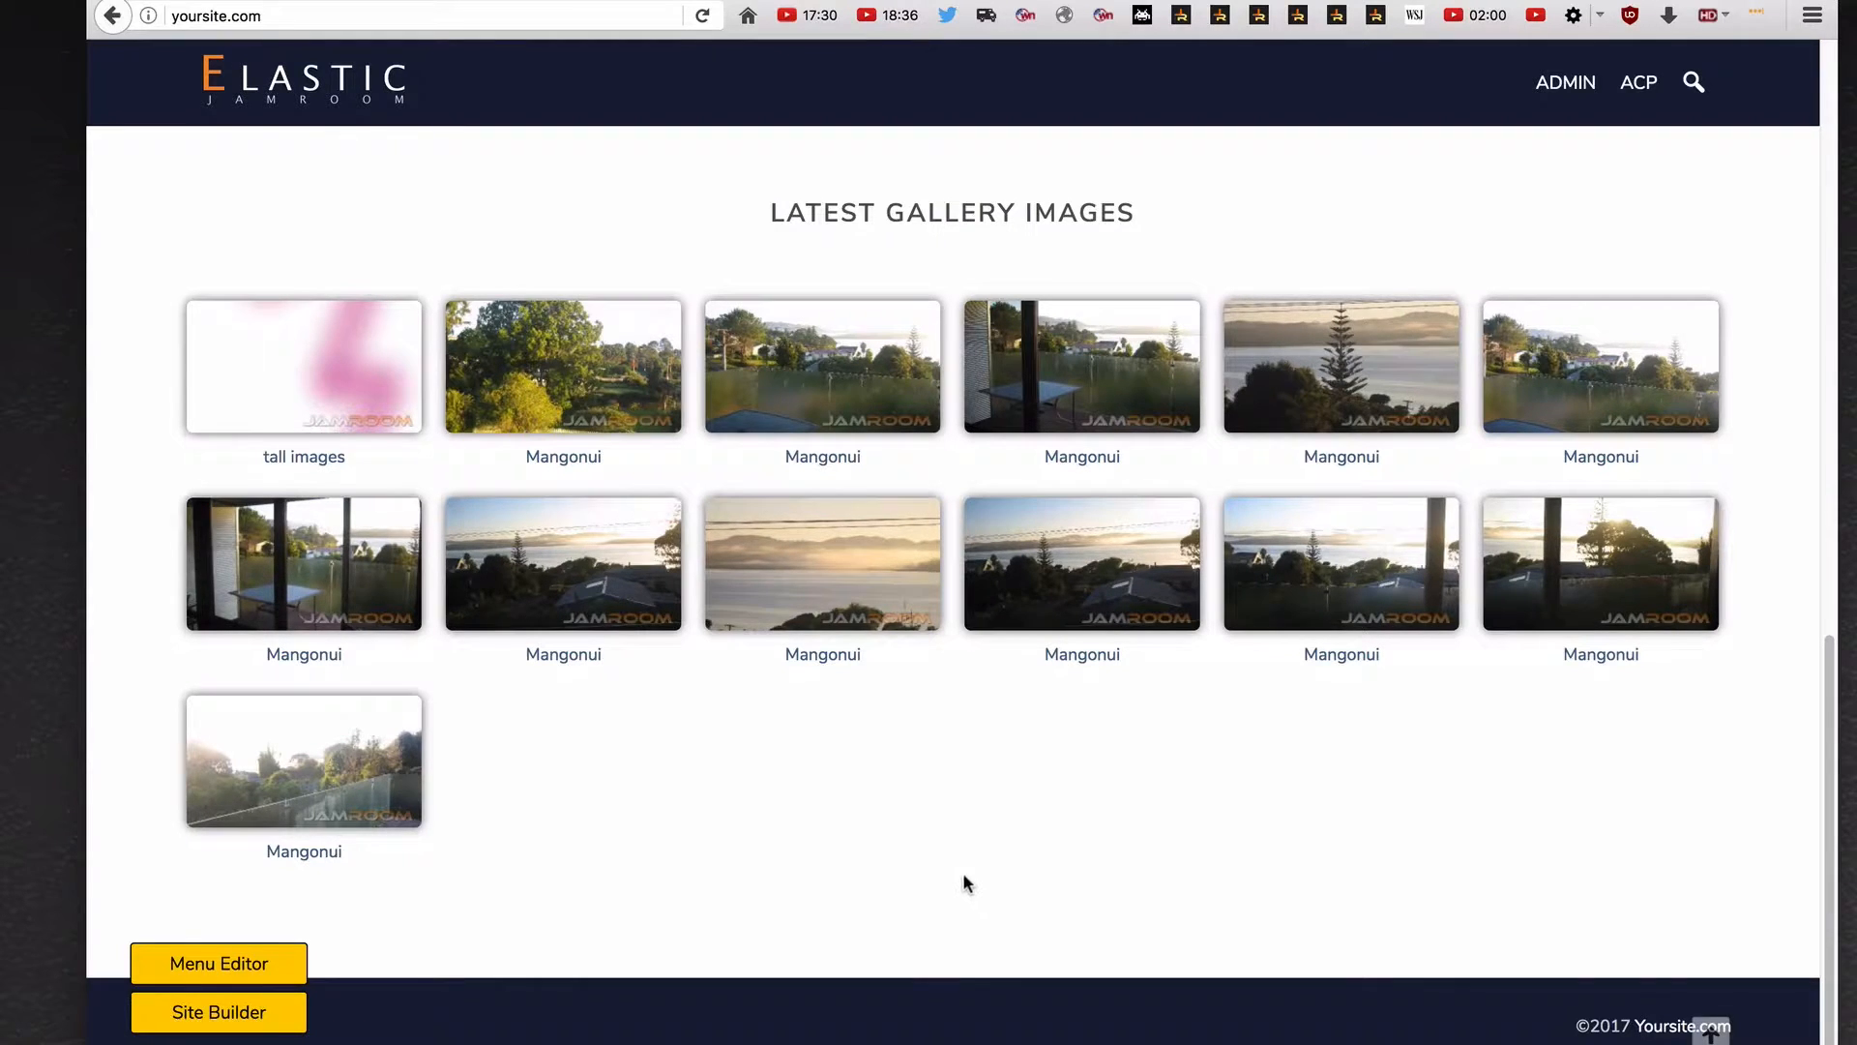
{"action": "scroll", "coordinate": [928, 961], "scroll_direction": "up", "scroll_amount": 20}
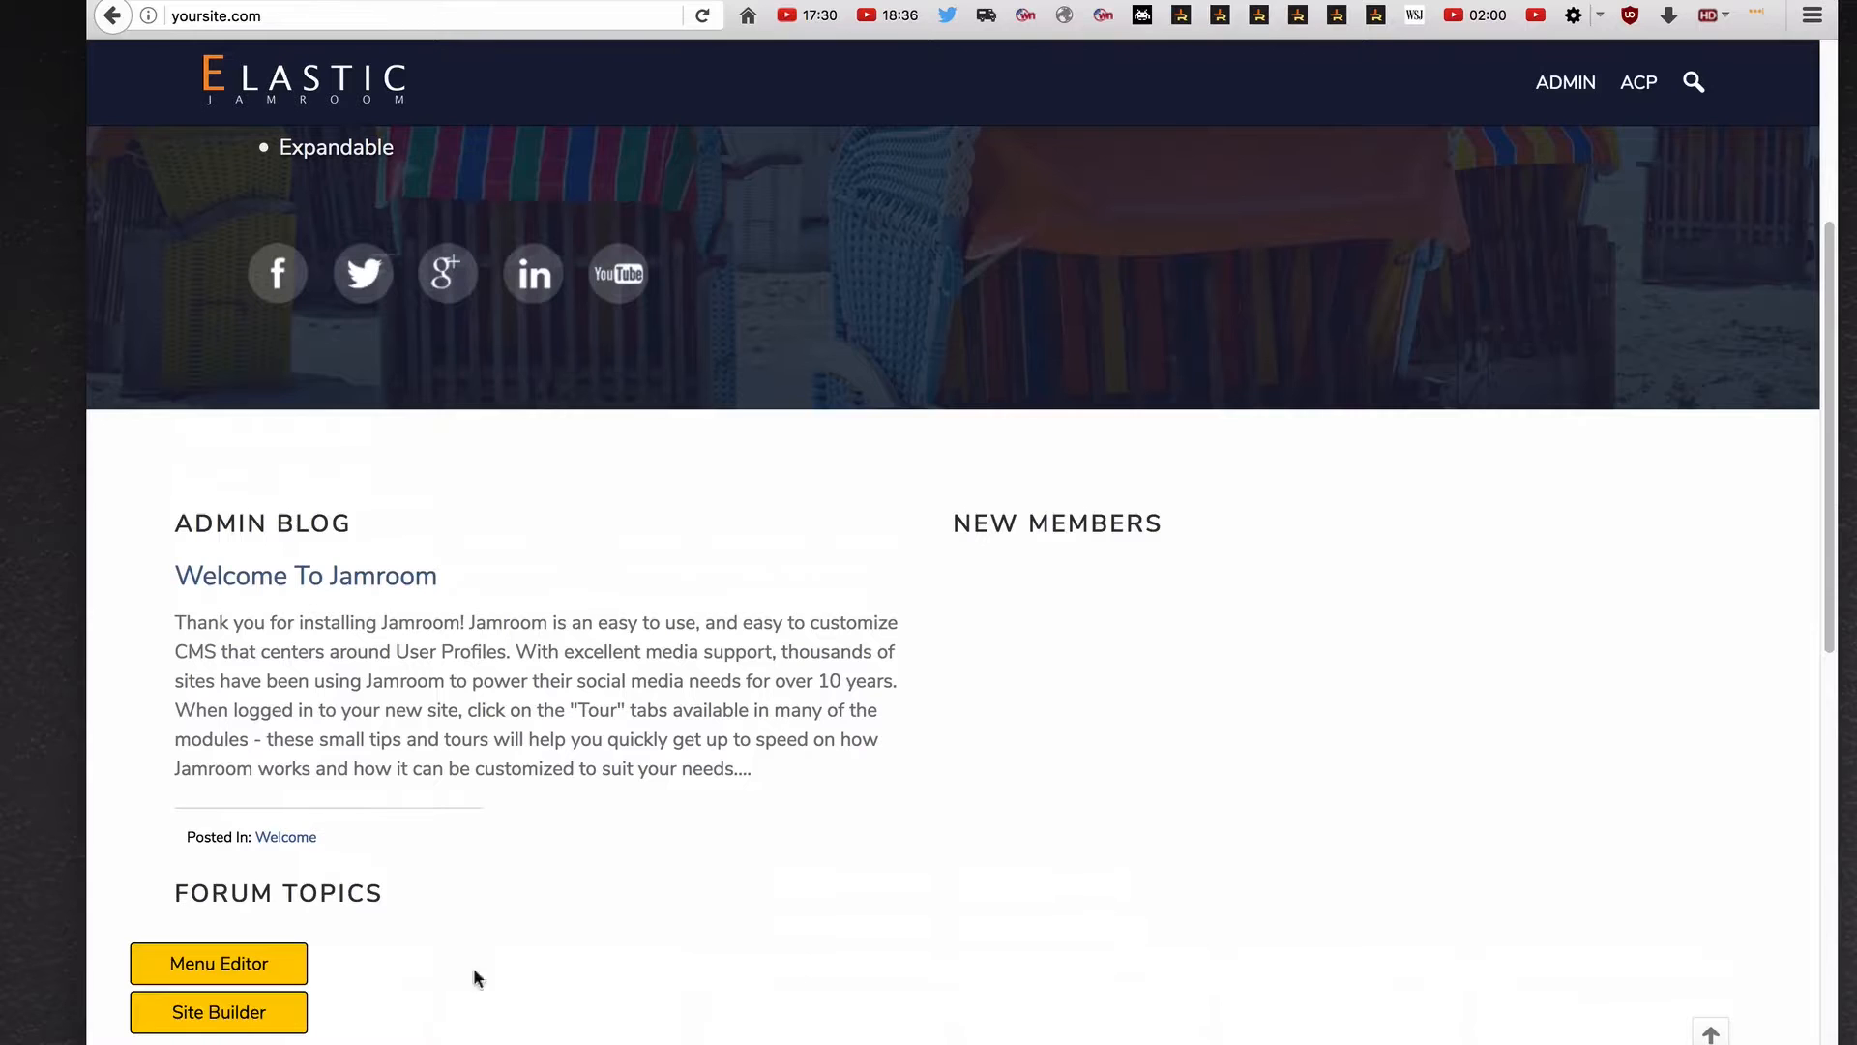
Add a new site menu entry titled "test page 2" and close the menu editor
{"action": "left_click", "coordinate": [255, 965]}
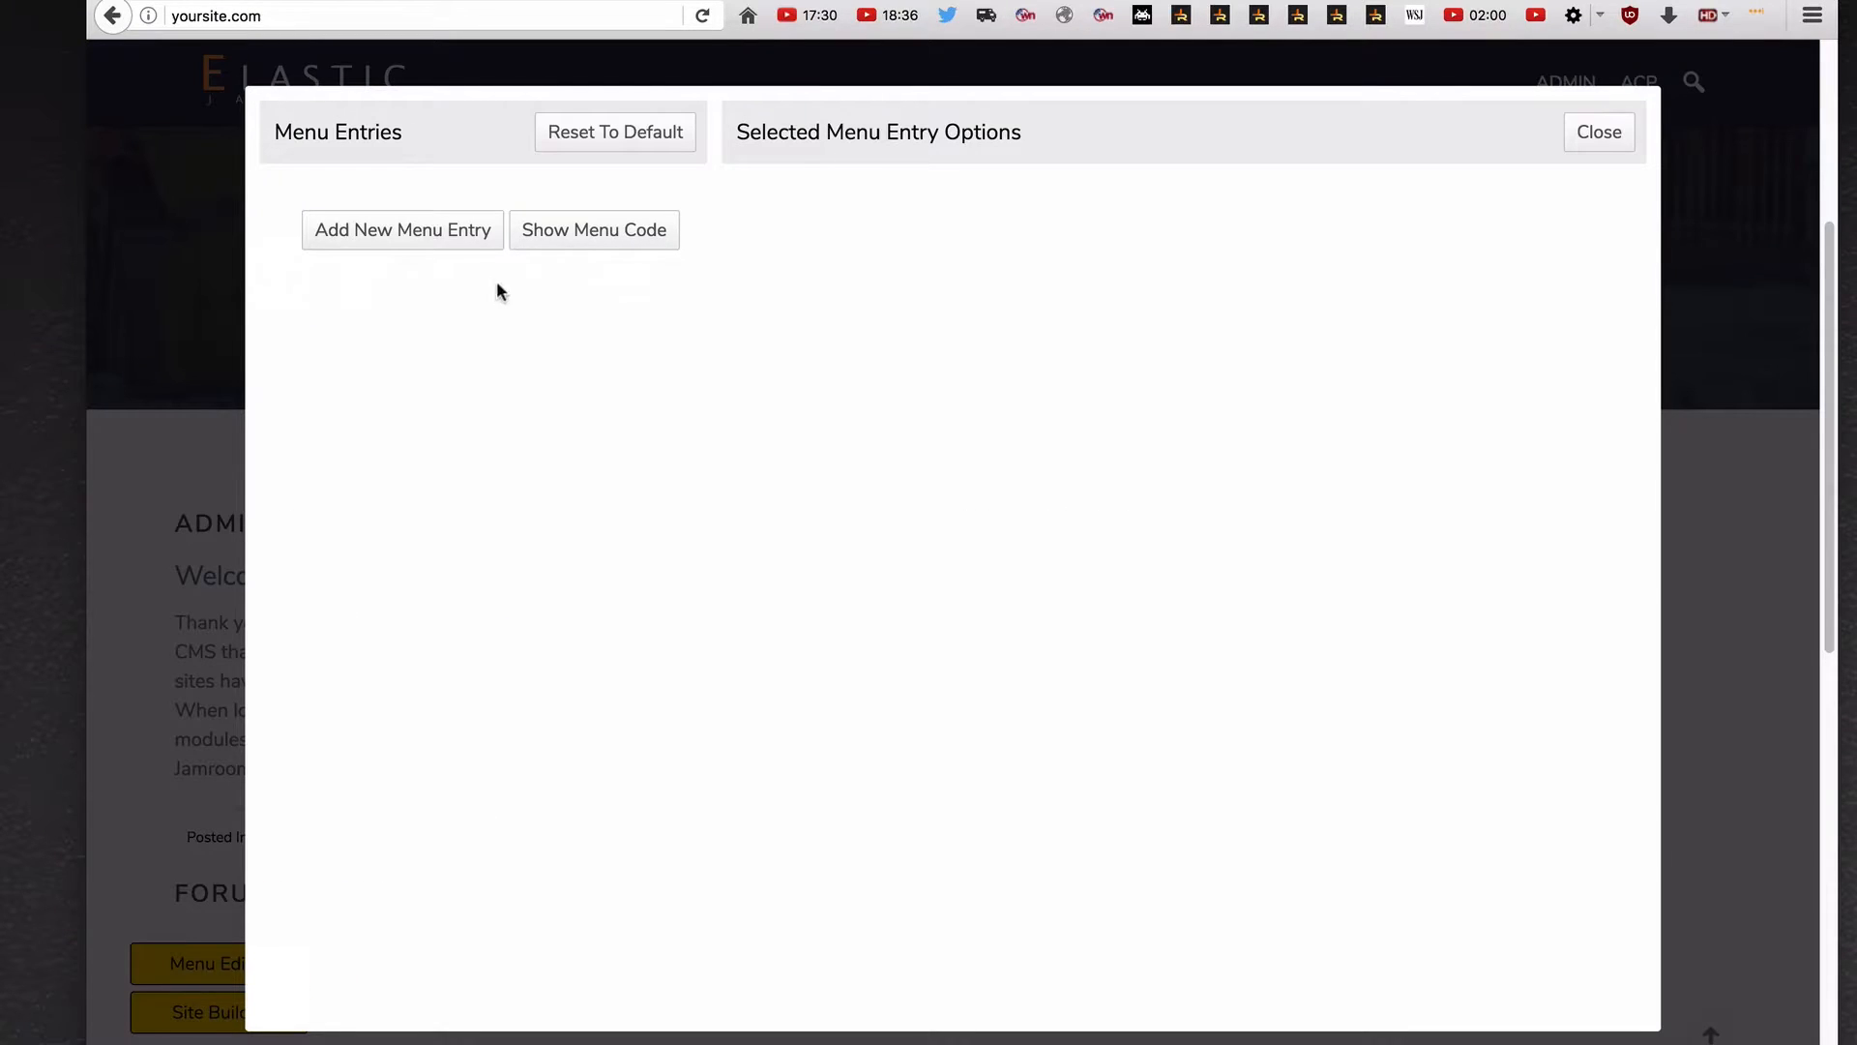
{"action": "left_click", "coordinate": [444, 232]}
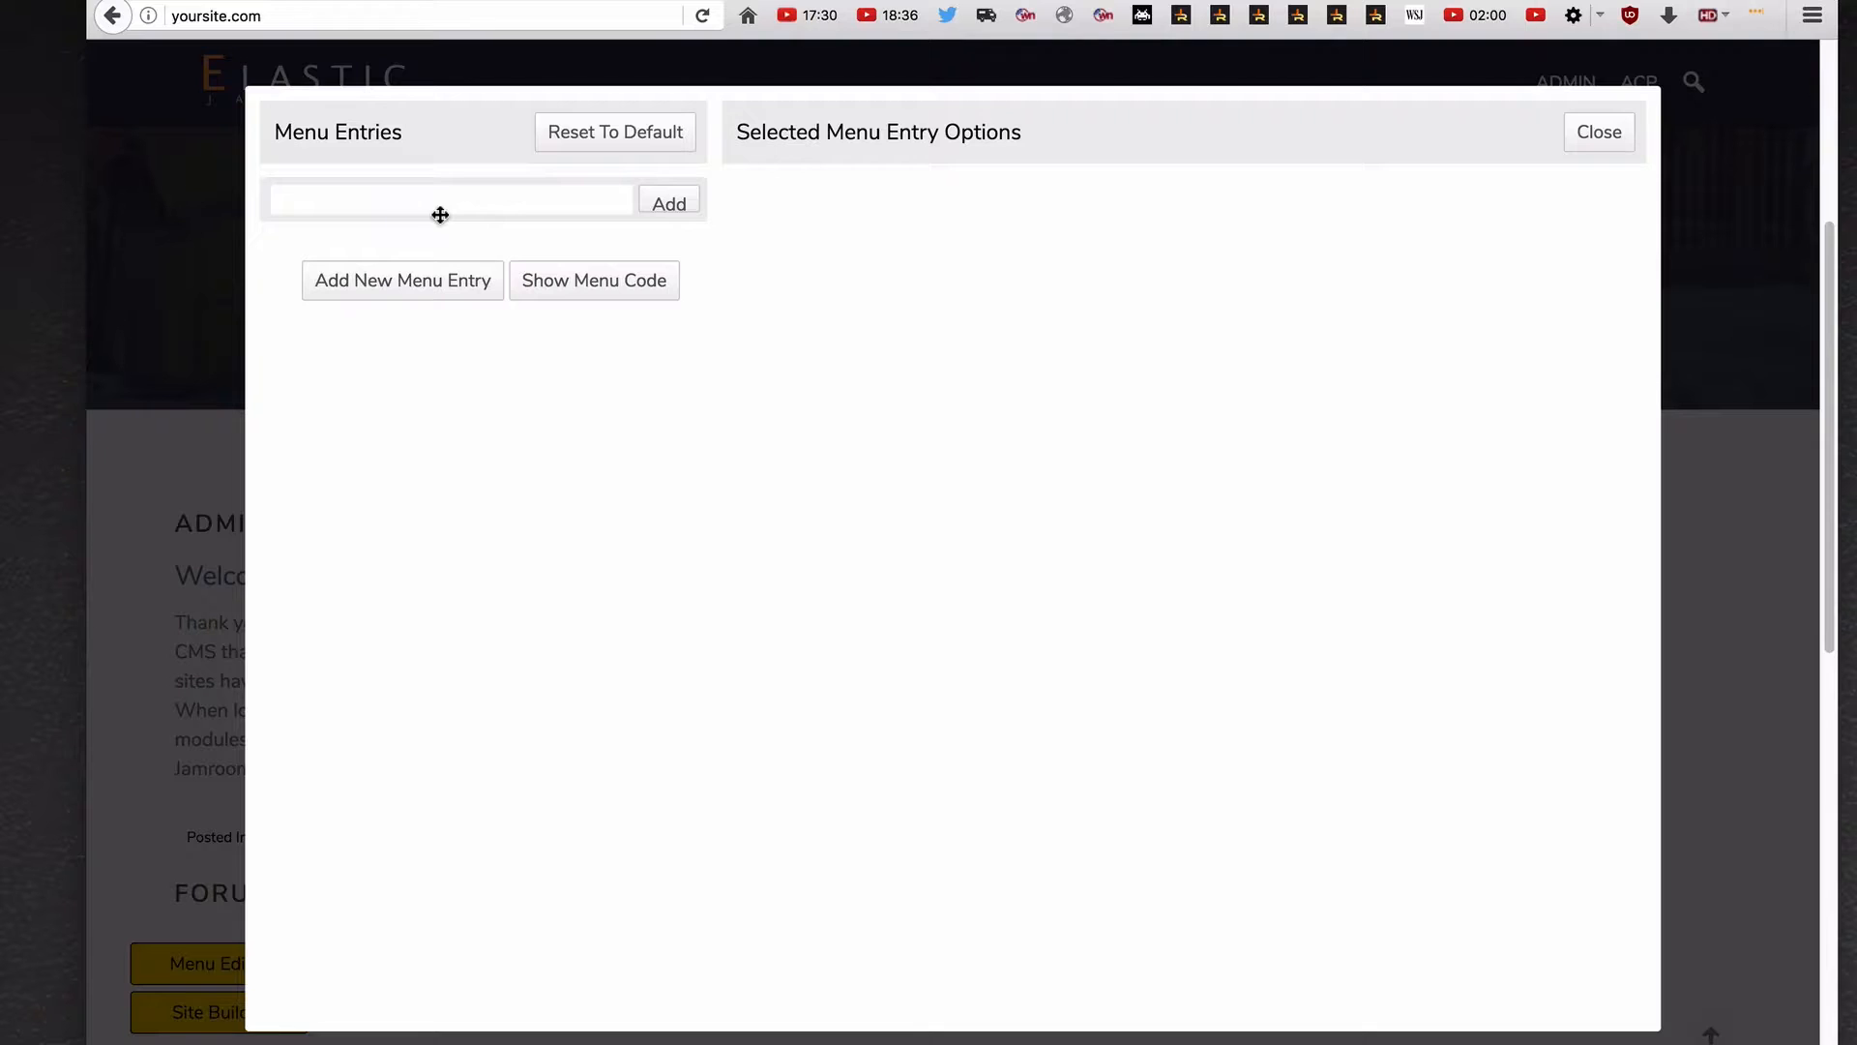
{"action": "type", "text": "test page 2"}
{"action": "left_click", "coordinate": [685, 203]}
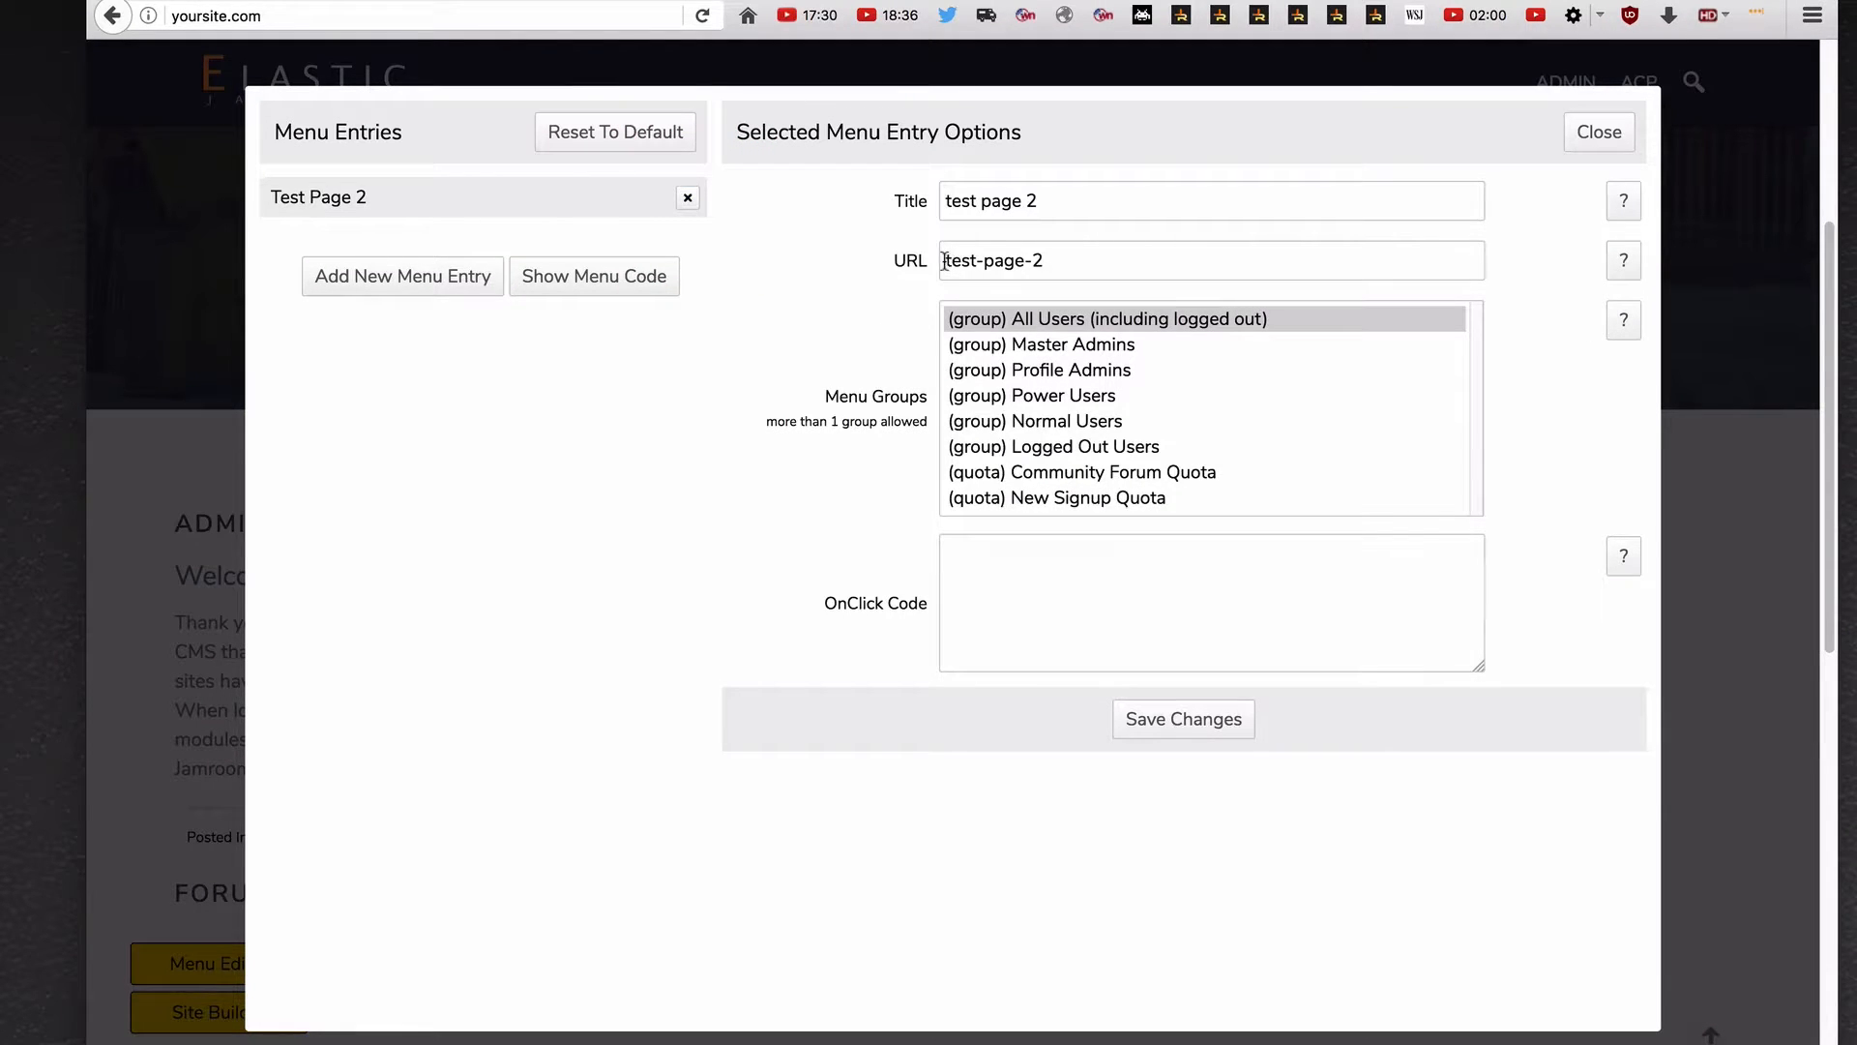
{"action": "left_click", "coordinate": [1596, 135]}
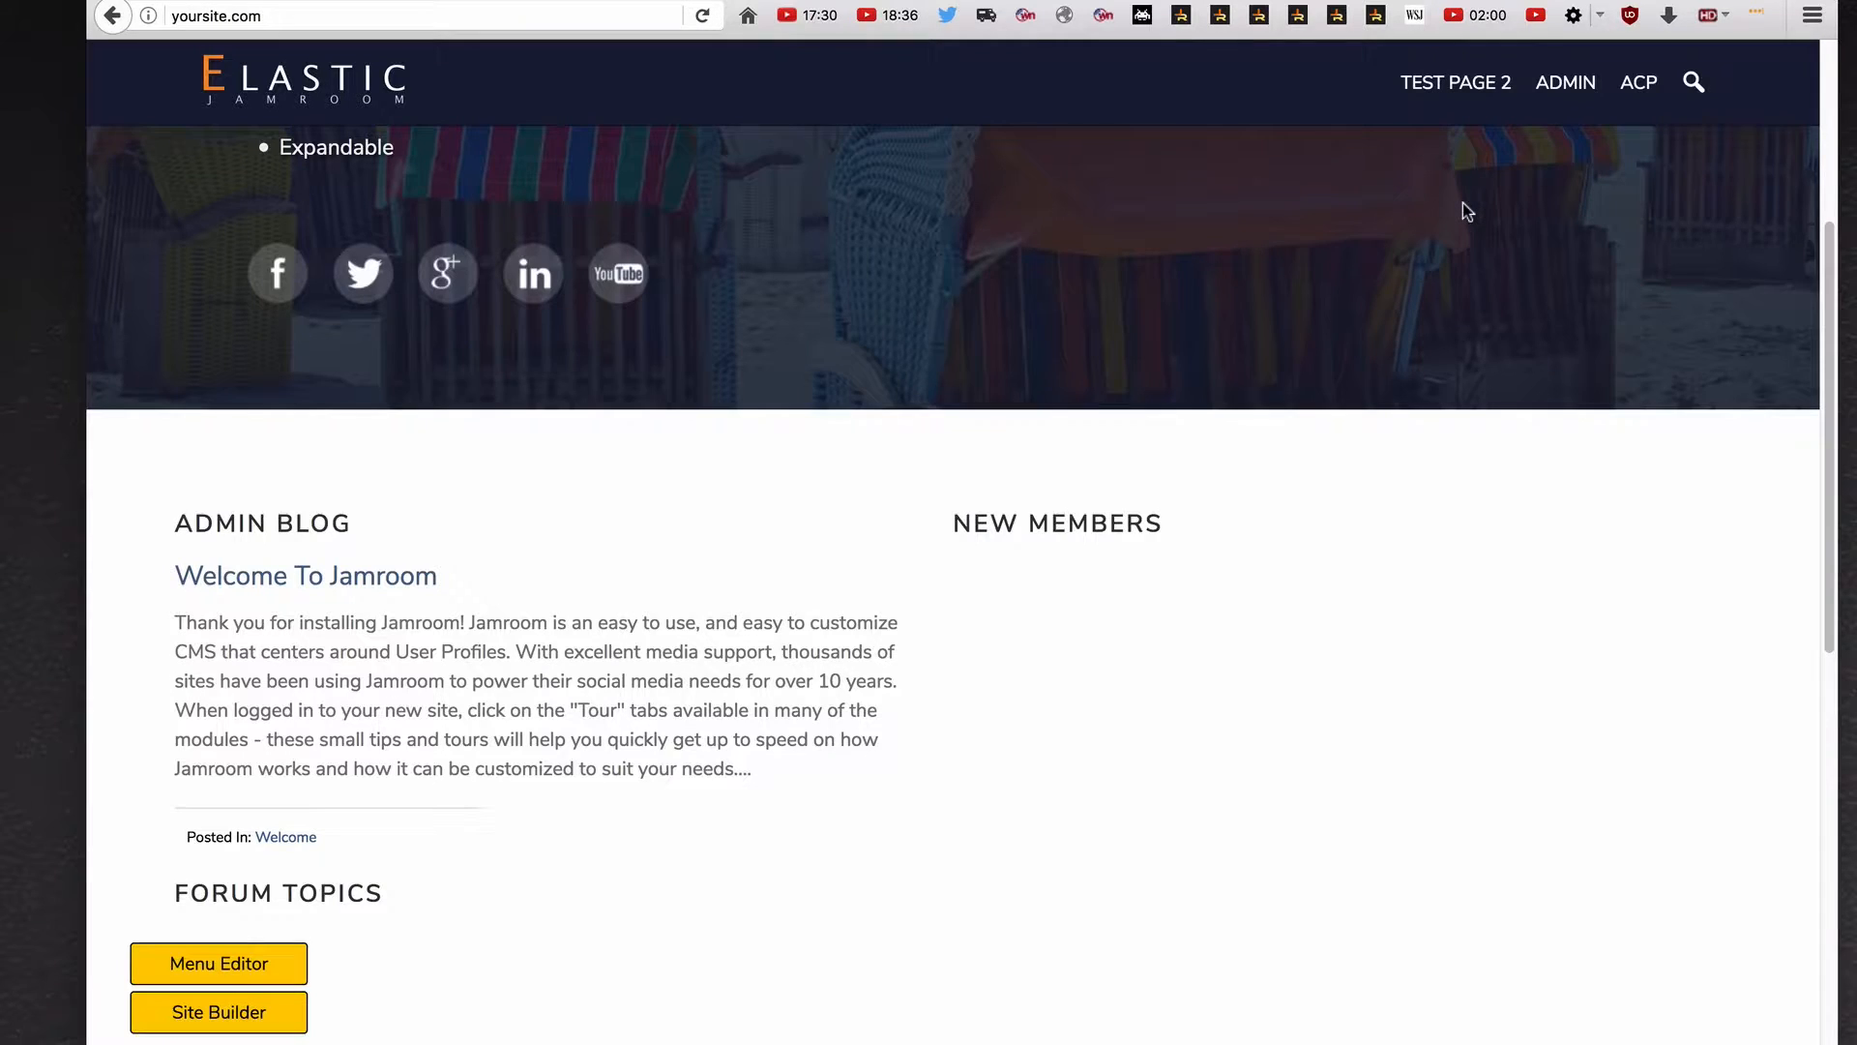
Go to the Test Page 2 address from the site menu and create the missing page in Site Builder
{"action": "left_click", "coordinate": [1471, 89]}
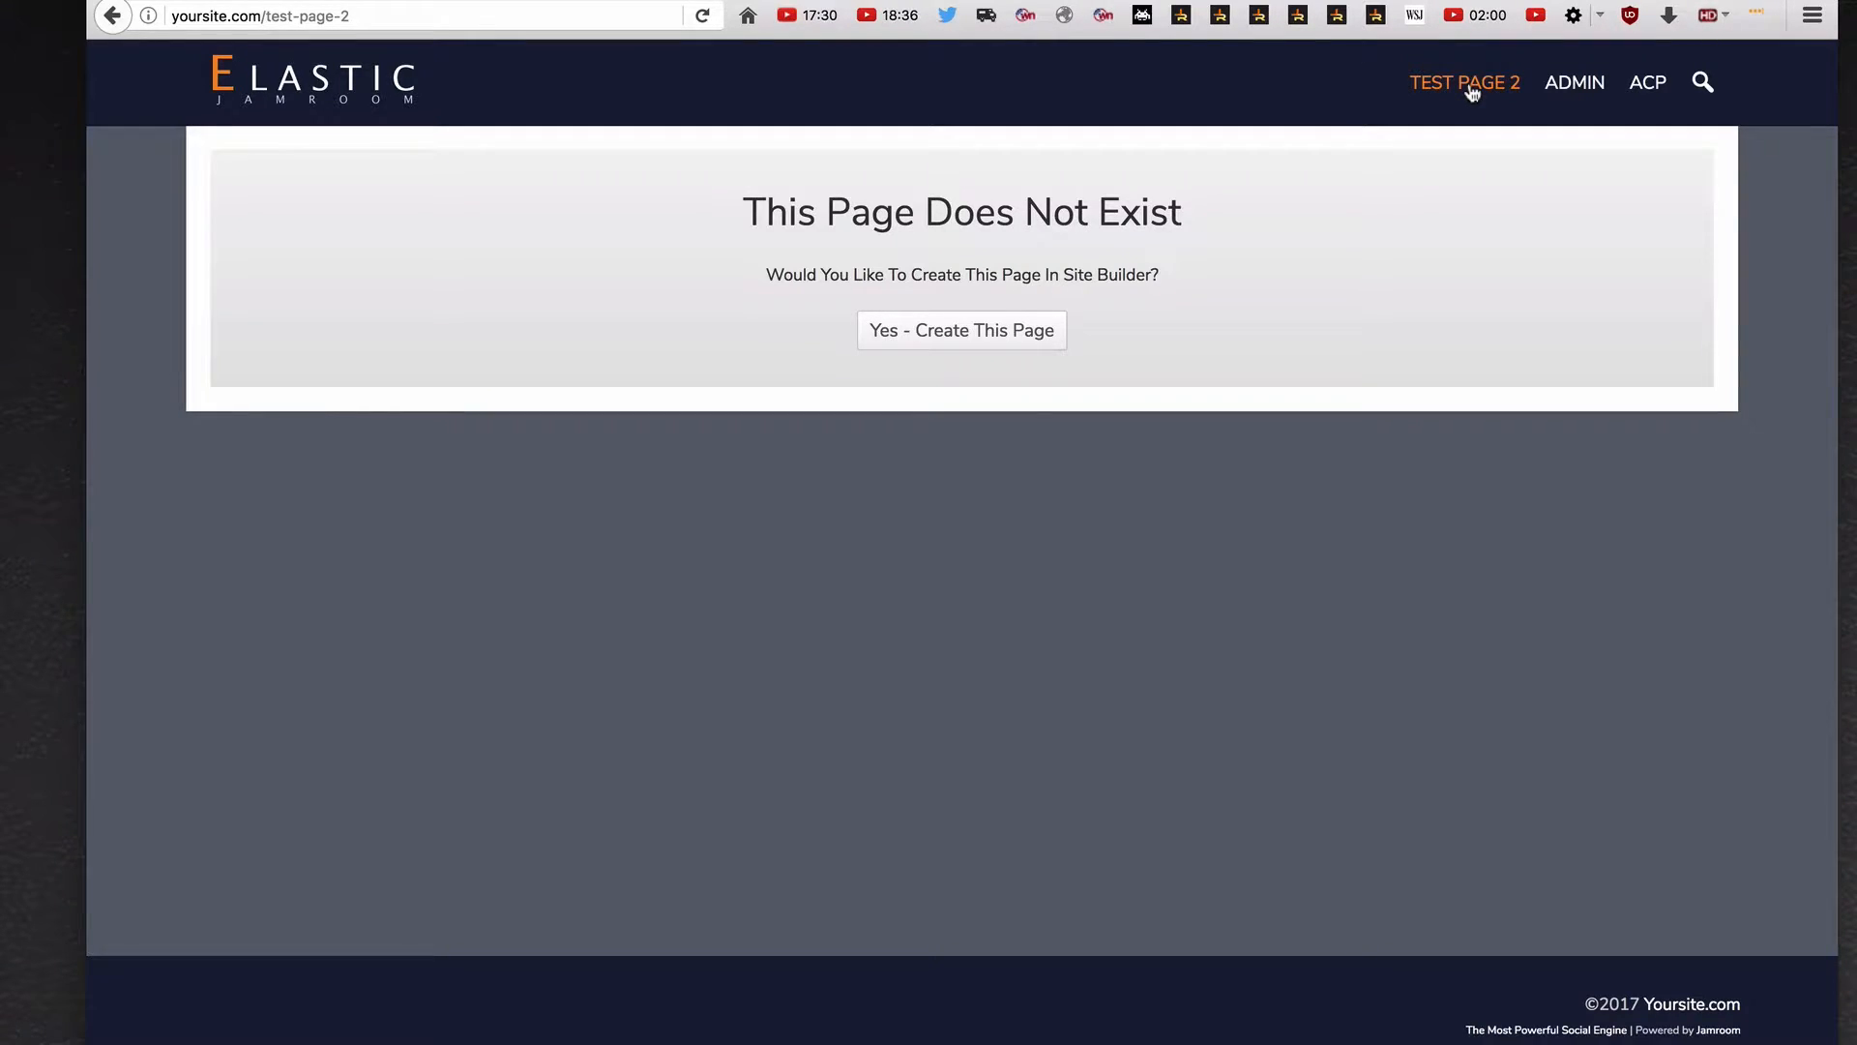
{"action": "left_click", "coordinate": [953, 332]}
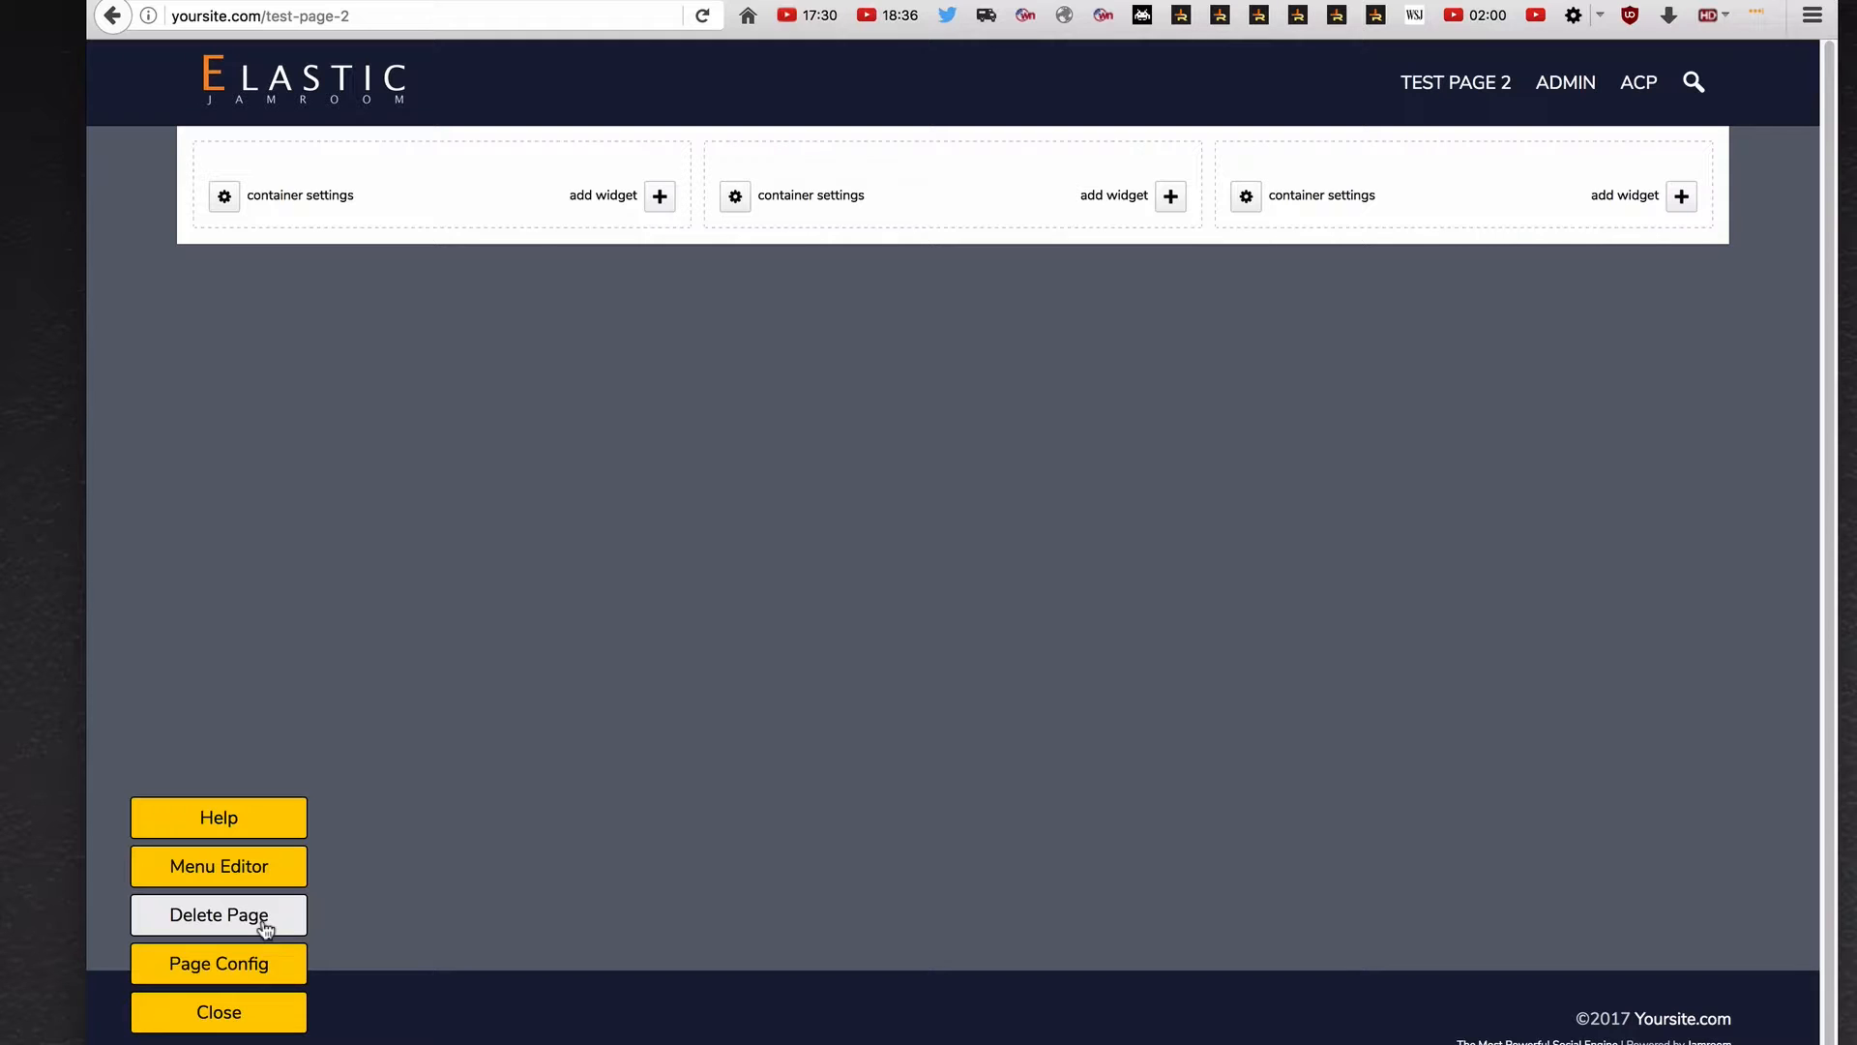
Replace the page's three-column row with a two-column row of widths 8 and 4, and save the page layout
{"action": "left_click", "coordinate": [263, 975]}
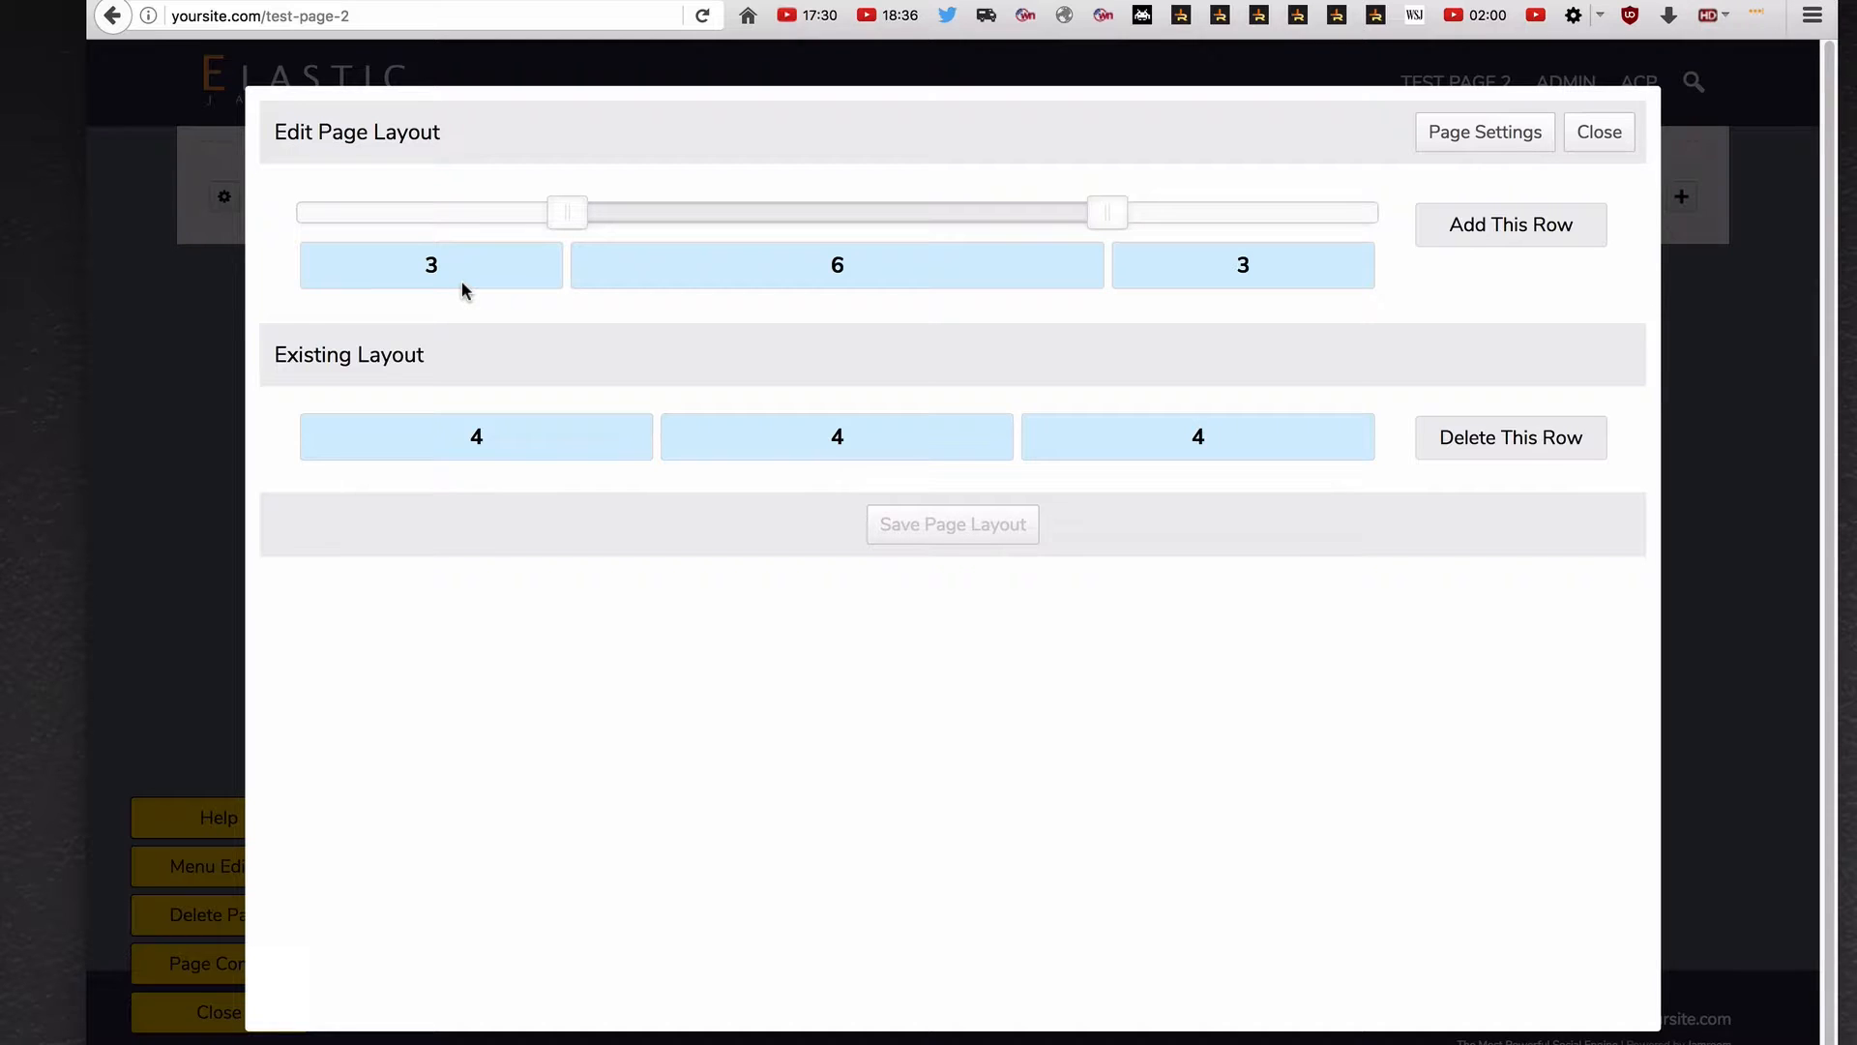
{"action": "left_click_drag", "start_coordinate": [946, 228], "coordinate": [1236, 216]}
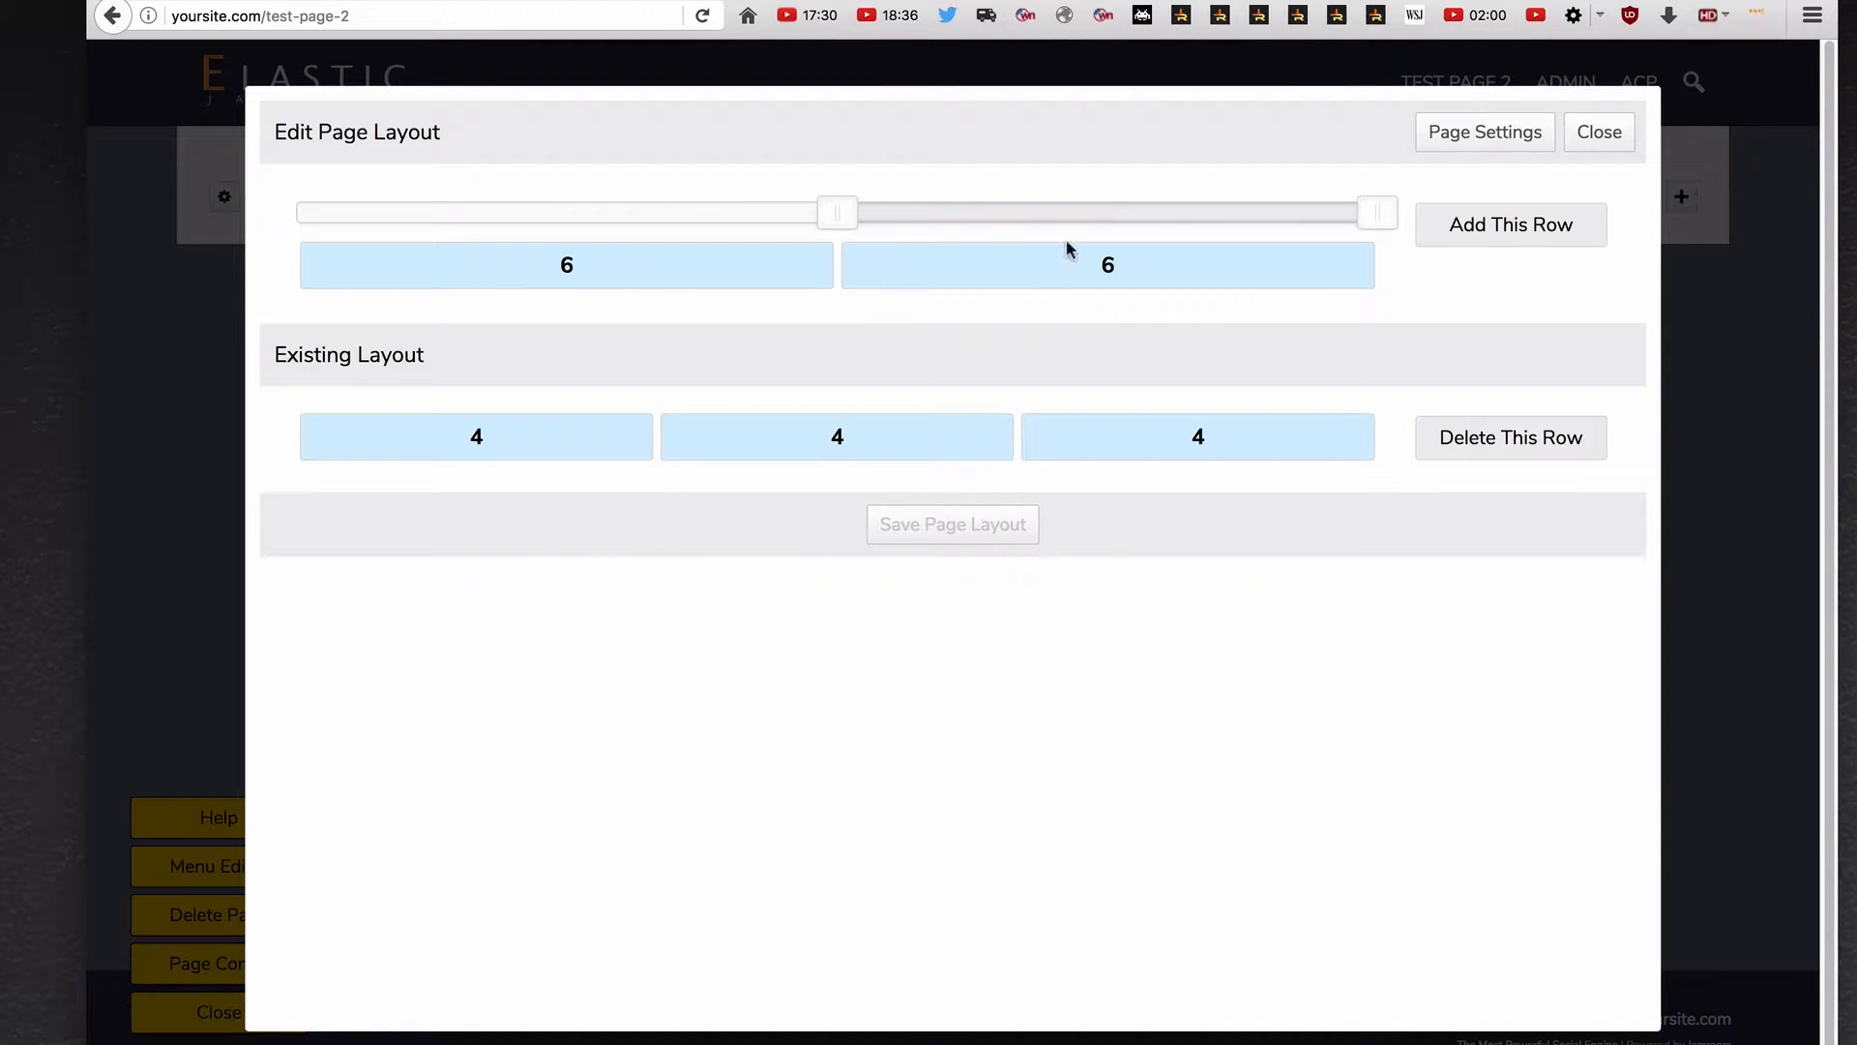
{"action": "left_click_drag", "start_coordinate": [861, 209], "coordinate": [1162, 203]}
{"action": "left_click_drag", "start_coordinate": [881, 212], "coordinate": [1016, 207]}
{"action": "left_click", "coordinate": [1458, 229]}
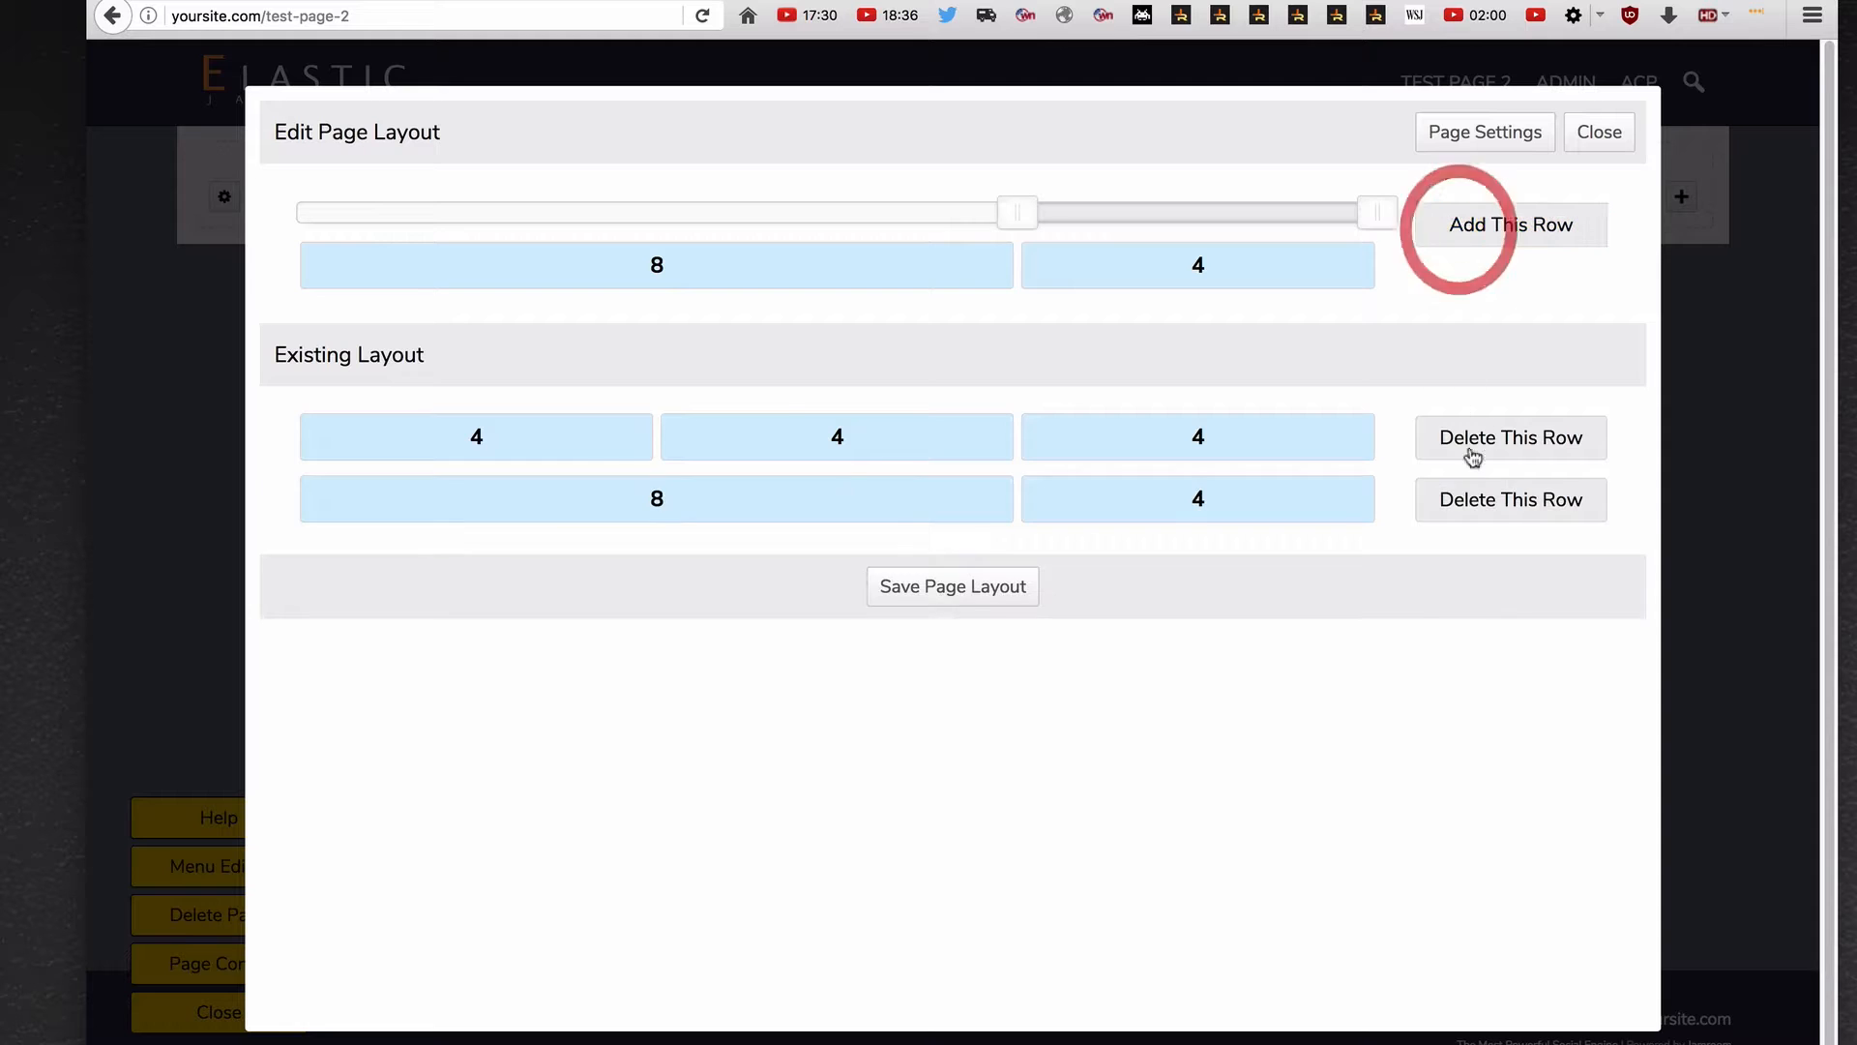
{"action": "left_click", "coordinate": [1473, 454]}
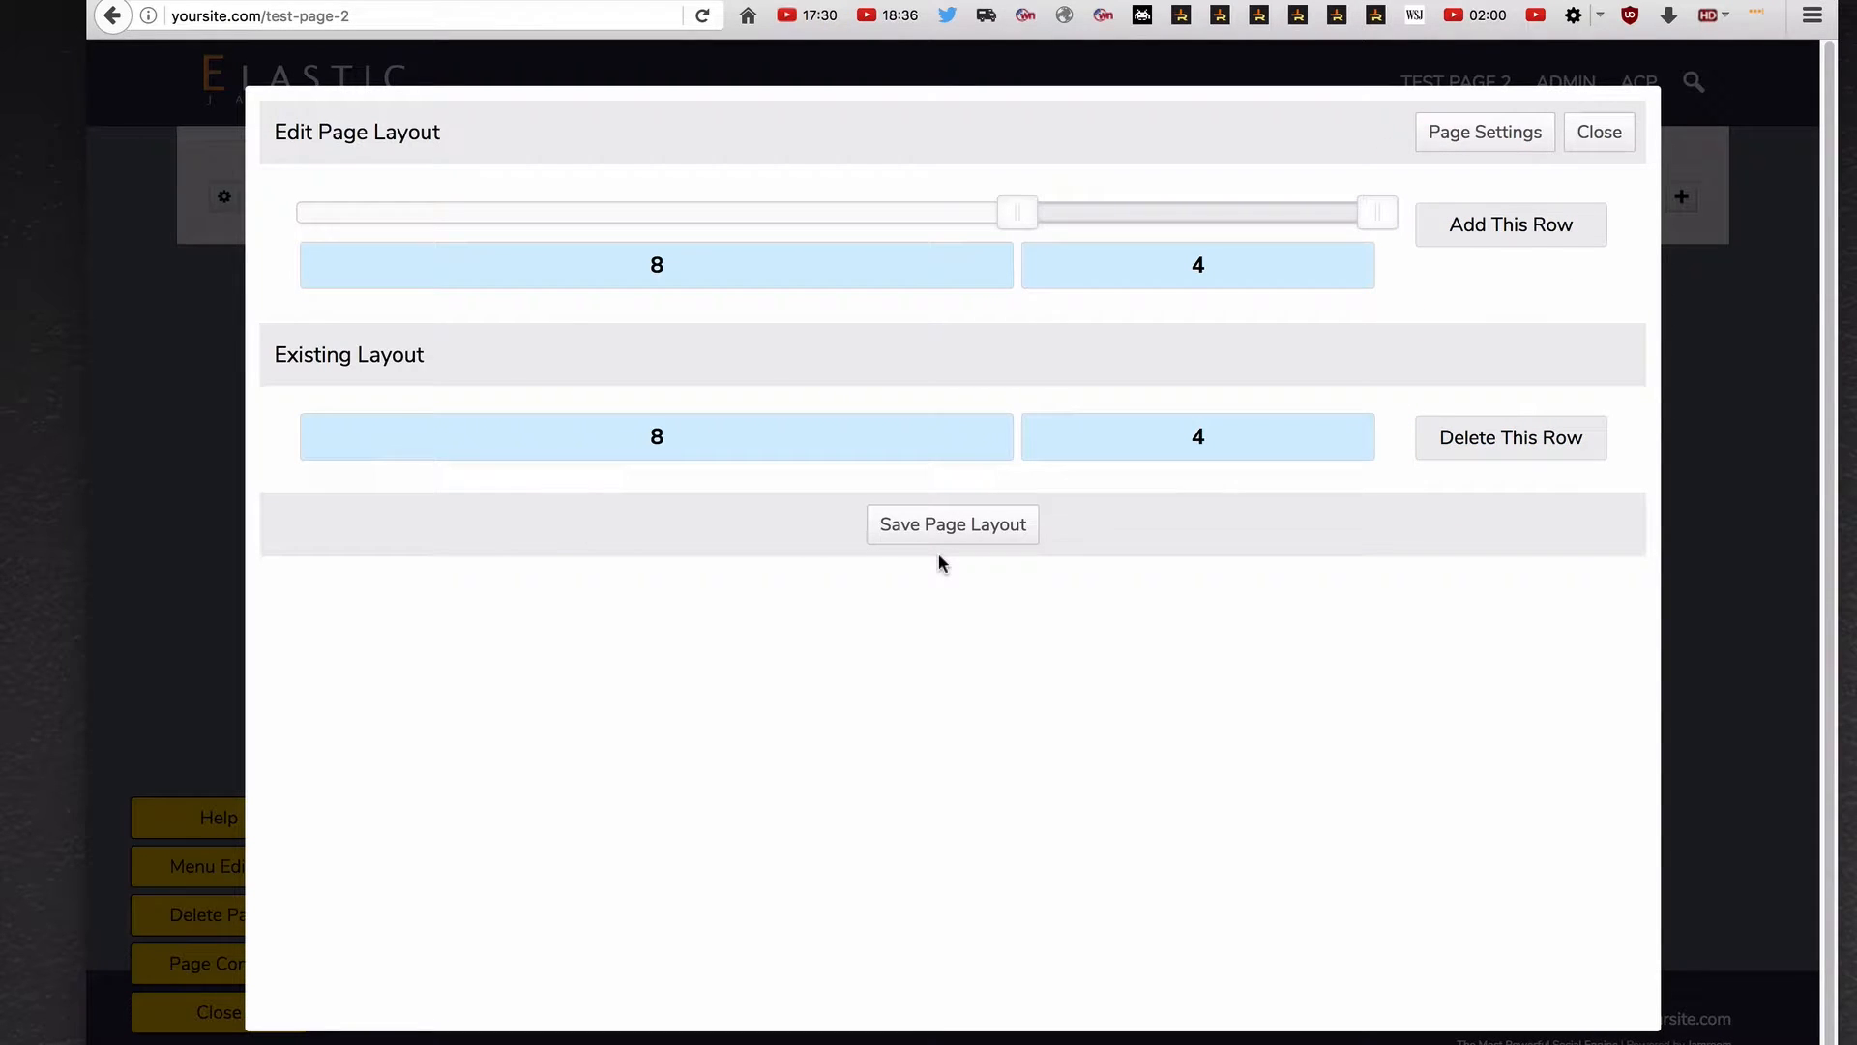
{"action": "left_click", "coordinate": [974, 527]}
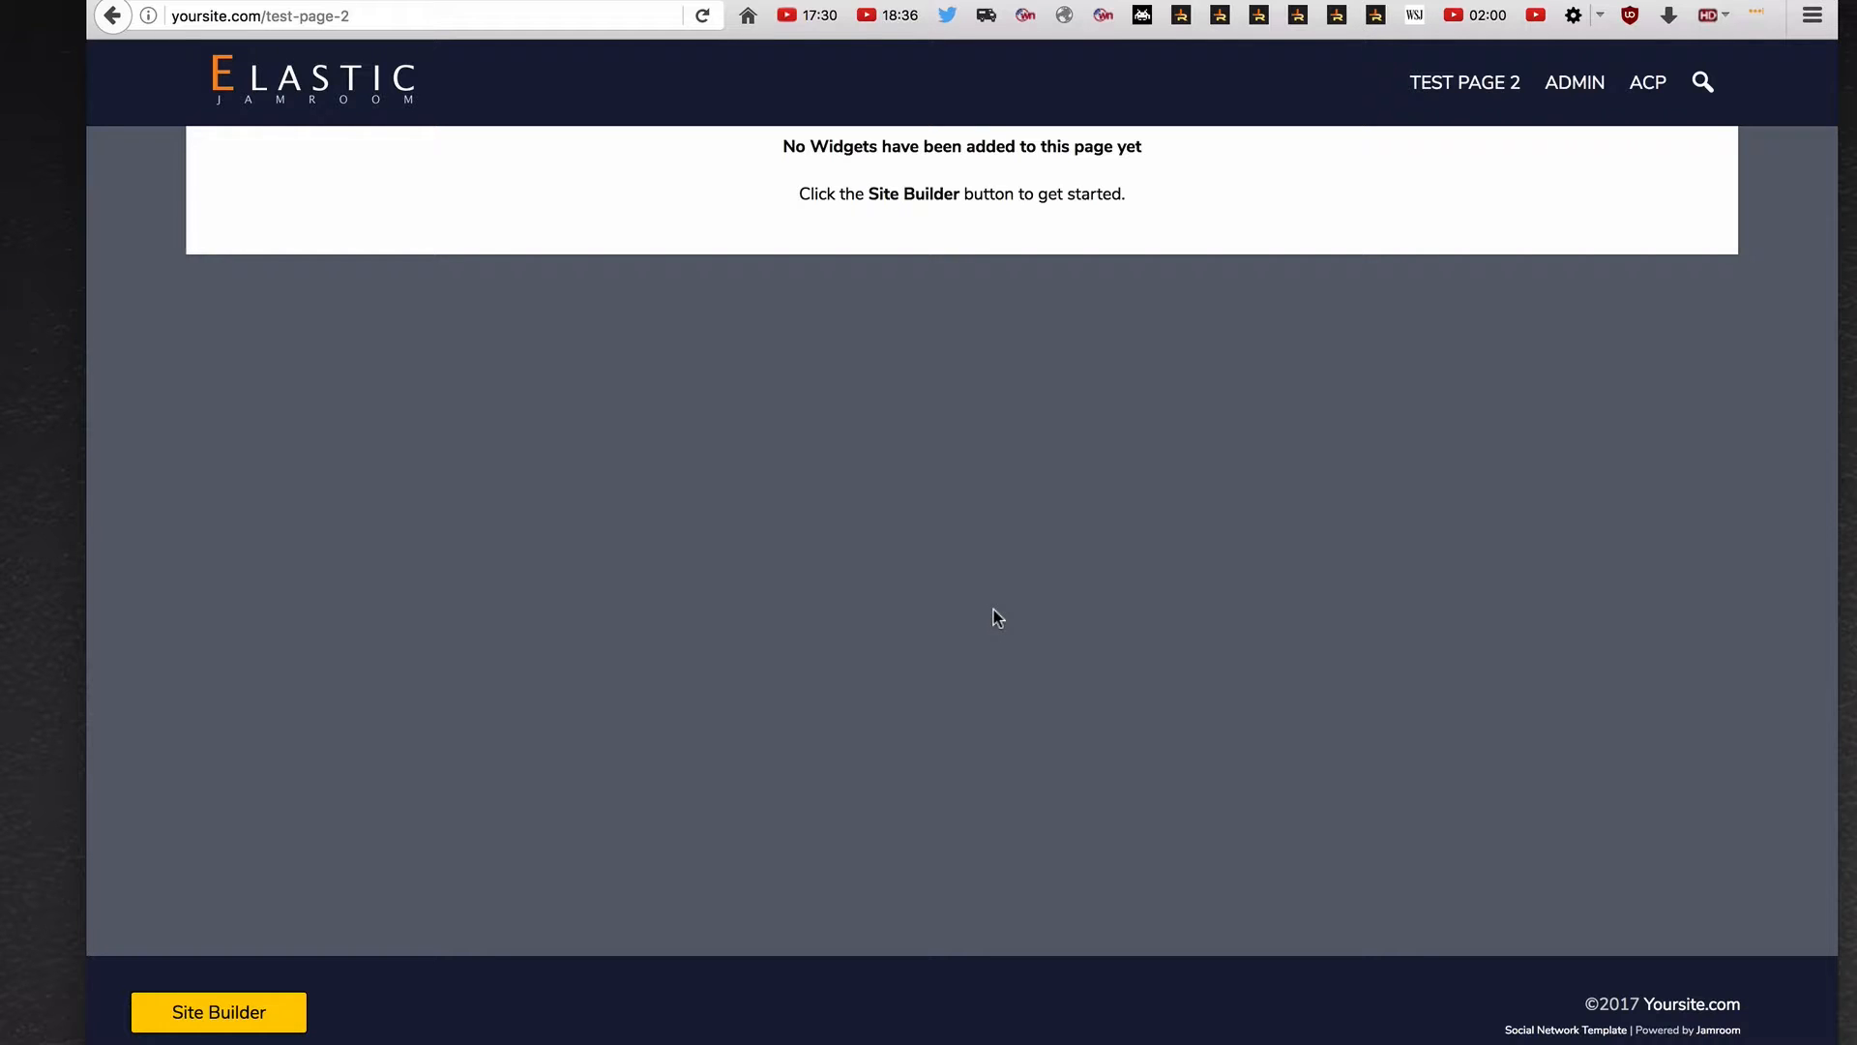
Add an HTML Editor widget to the page's wide container and title it "Things related to this site"
{"action": "left_click", "coordinate": [208, 1017]}
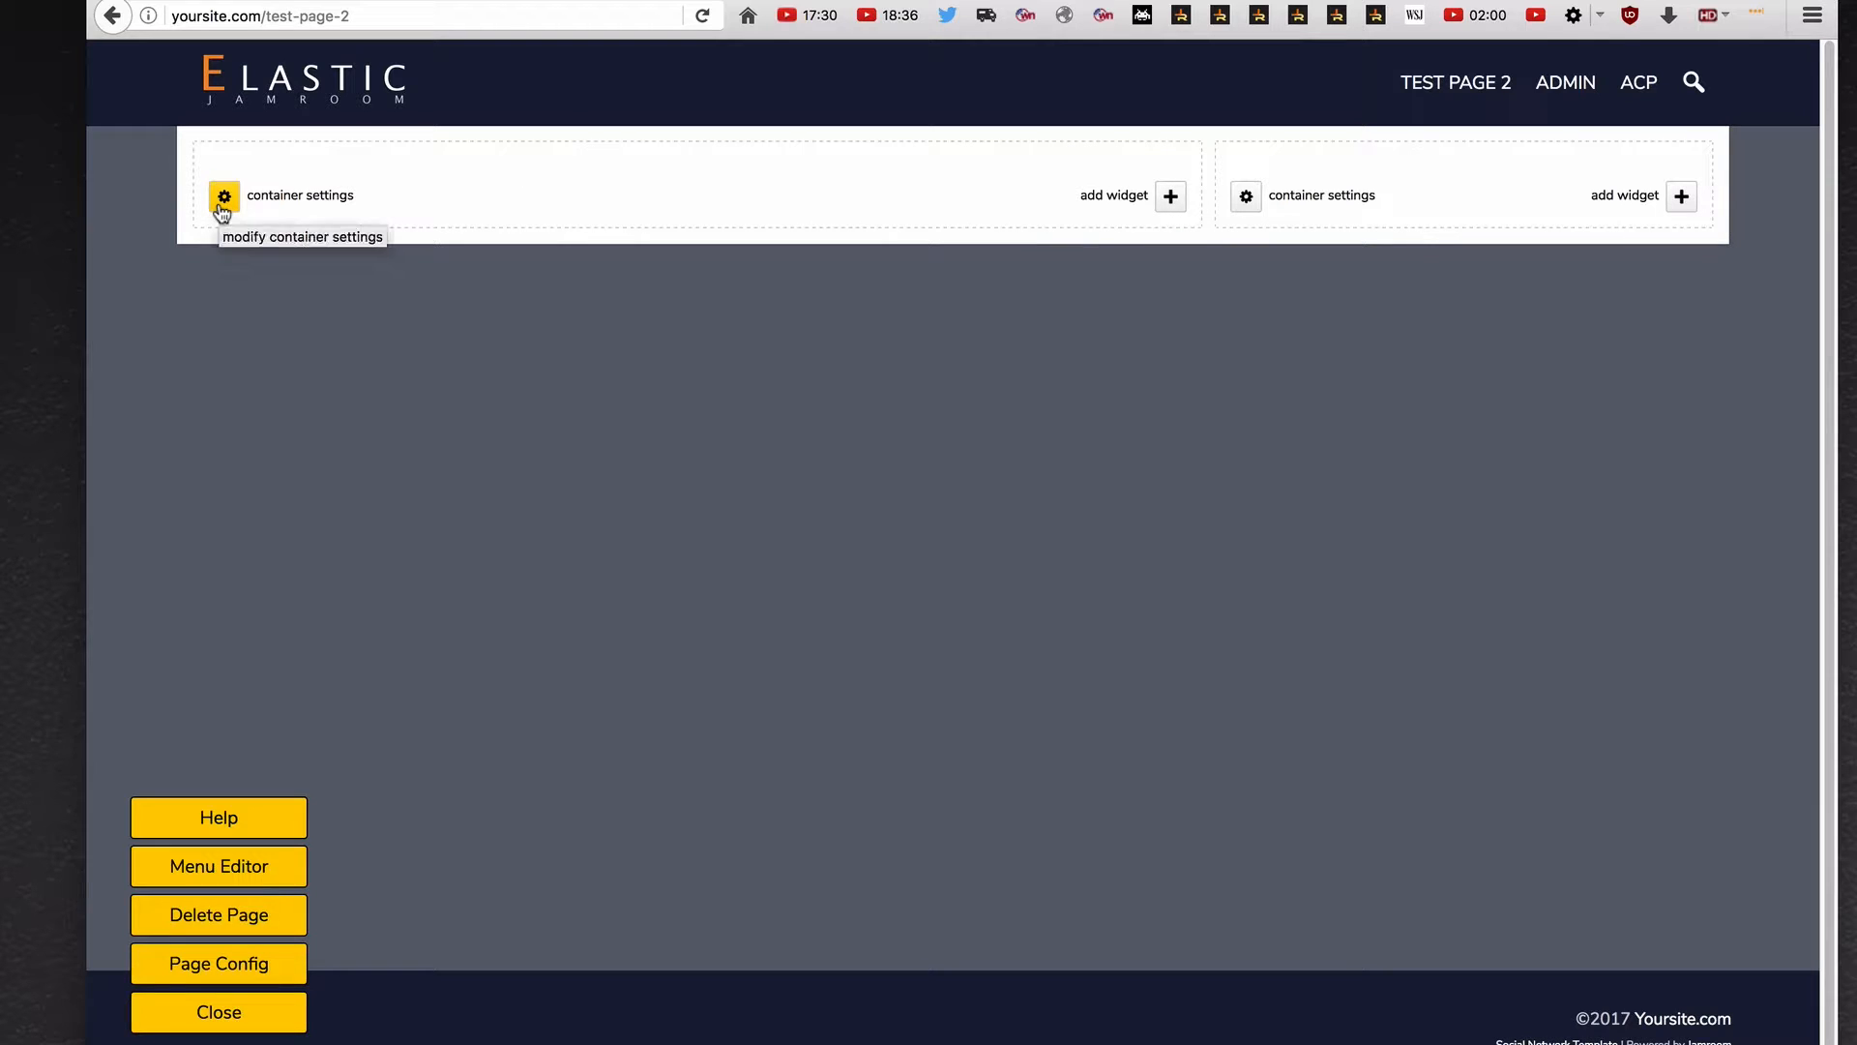
{"action": "left_click", "coordinate": [1172, 199]}
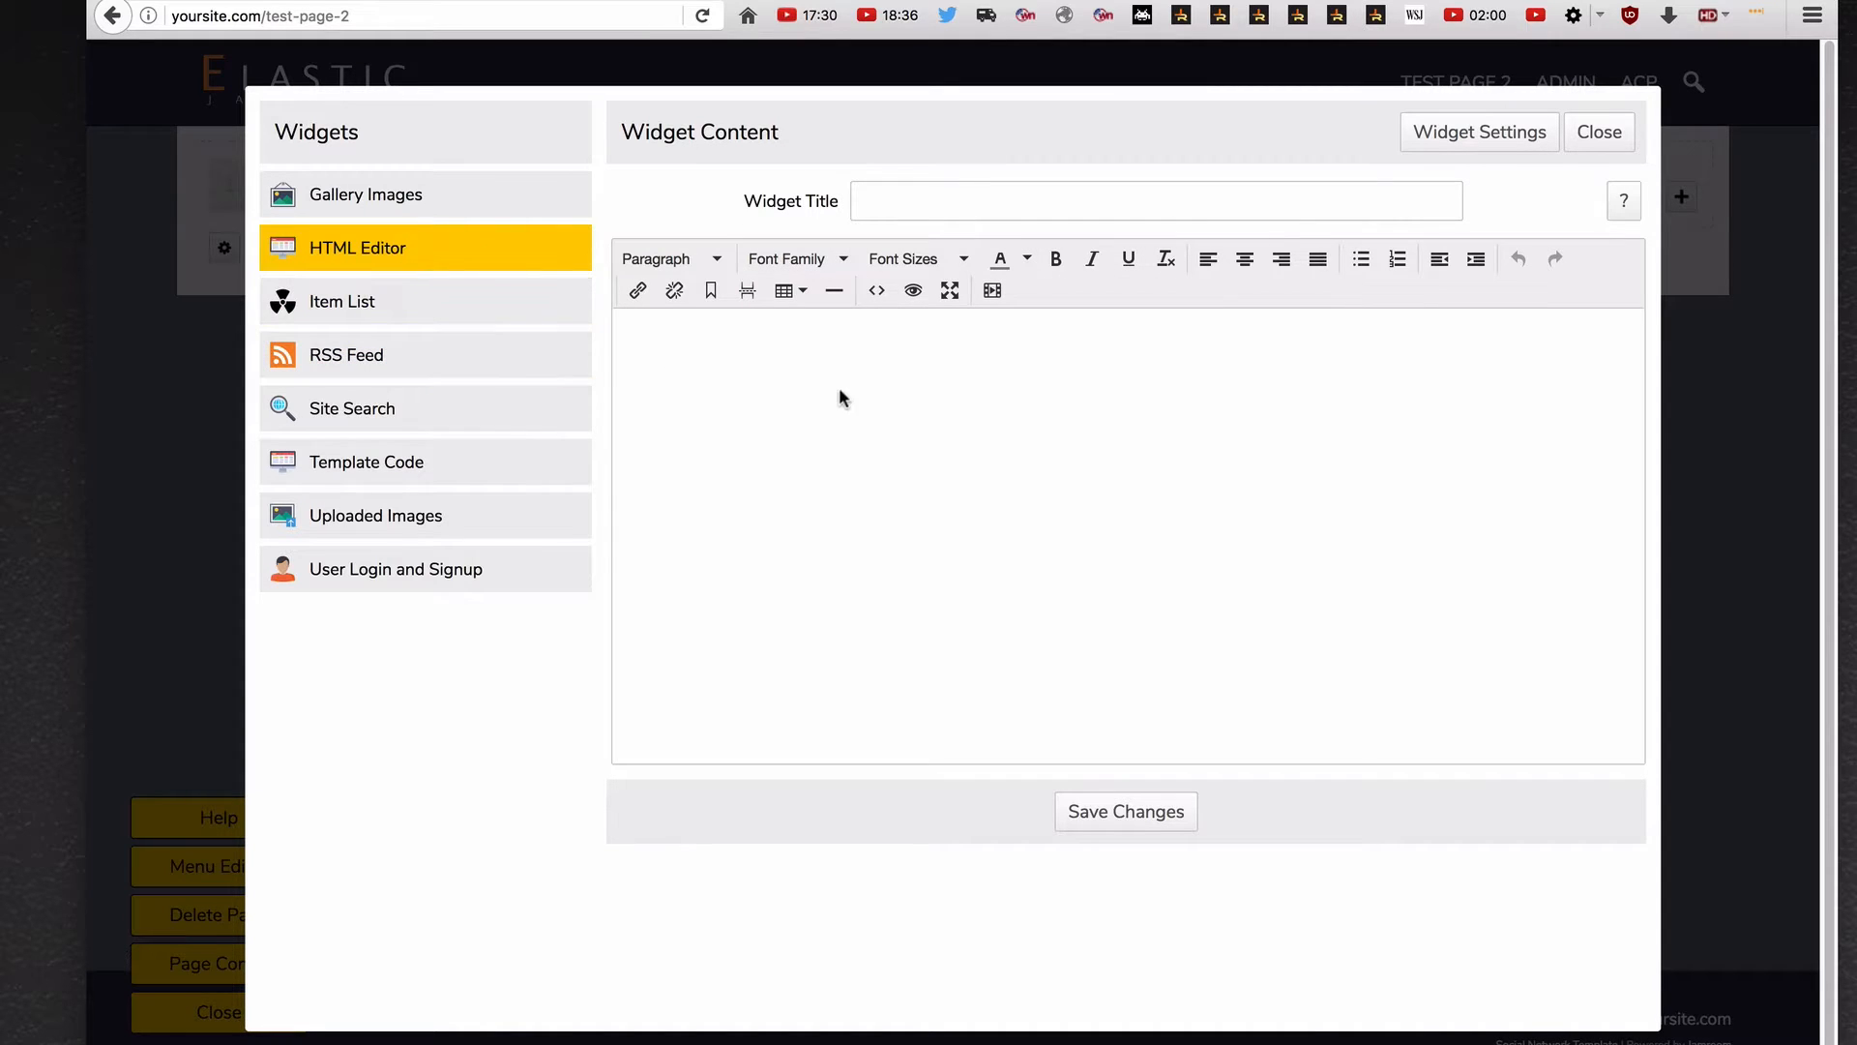
{"action": "left_click", "coordinate": [970, 198]}
{"action": "type", "text": "Things related to this site"}
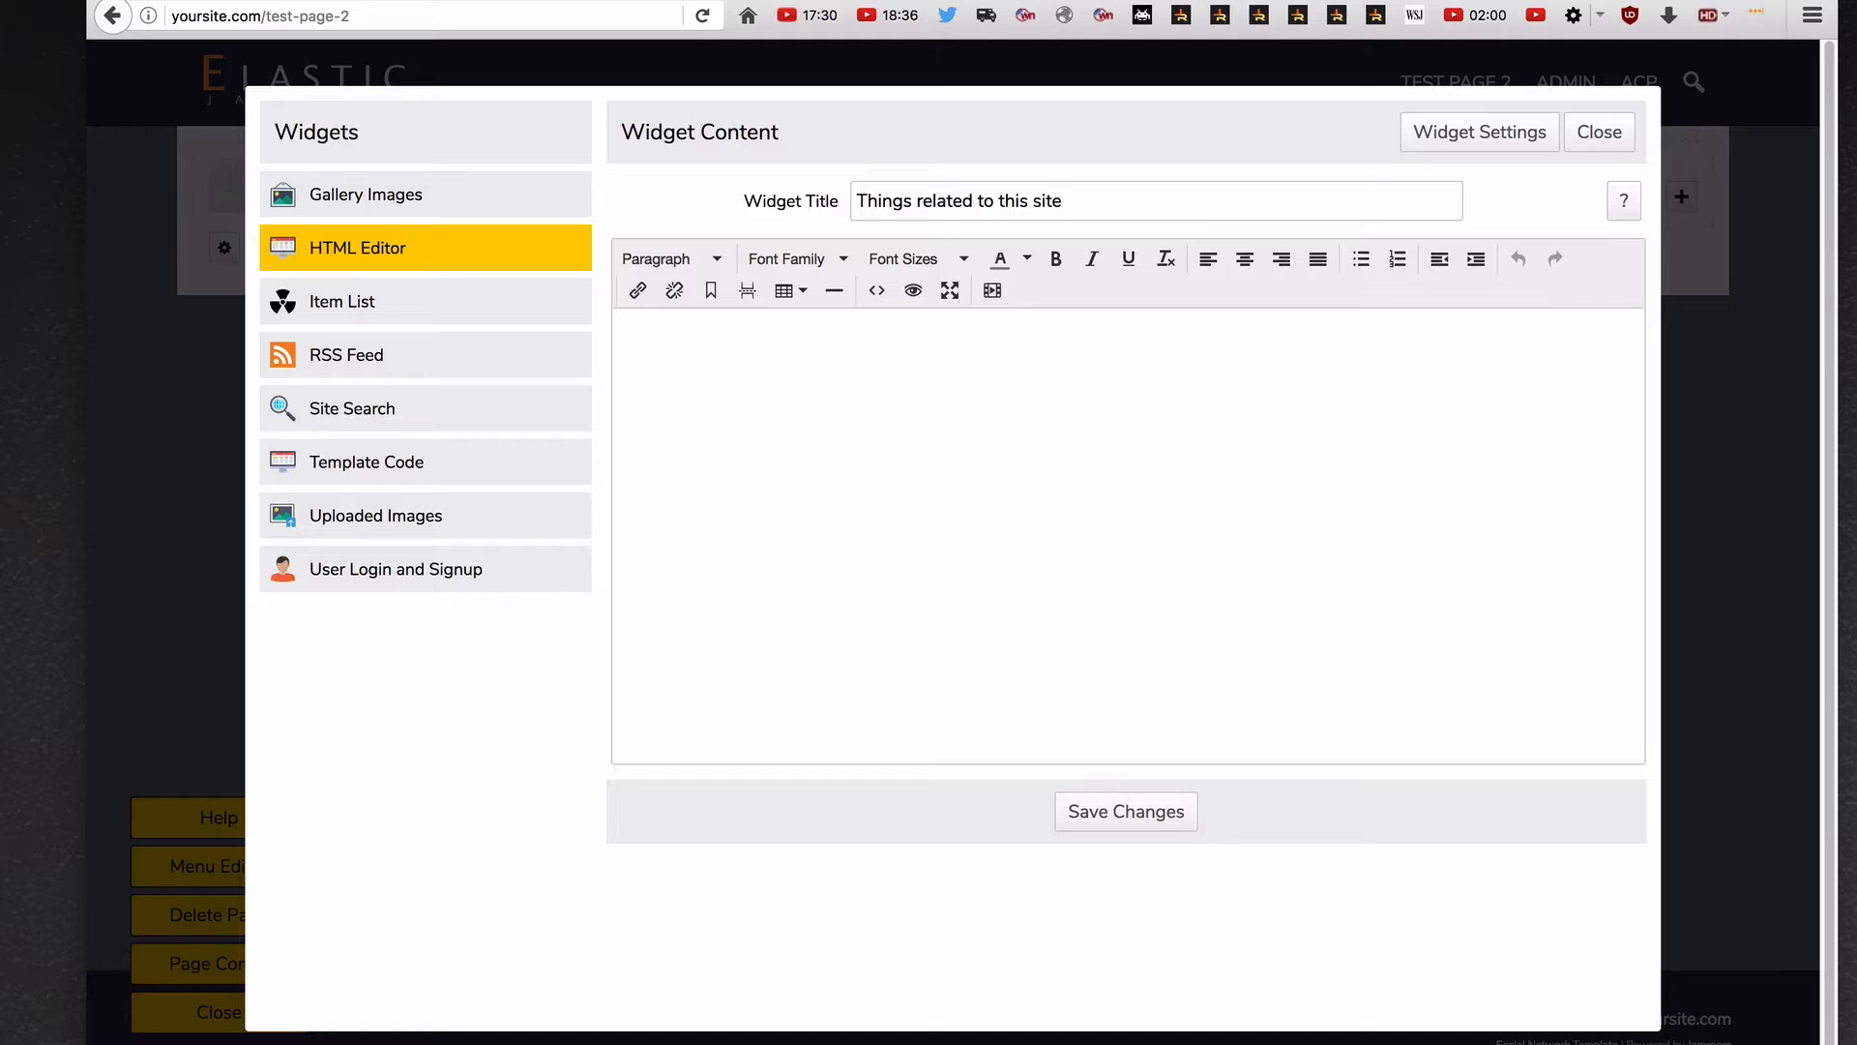
Fill the first paragraph of the widget body with ten consecutive copies of the title text
{"action": "left_click", "coordinate": [1008, 370]}
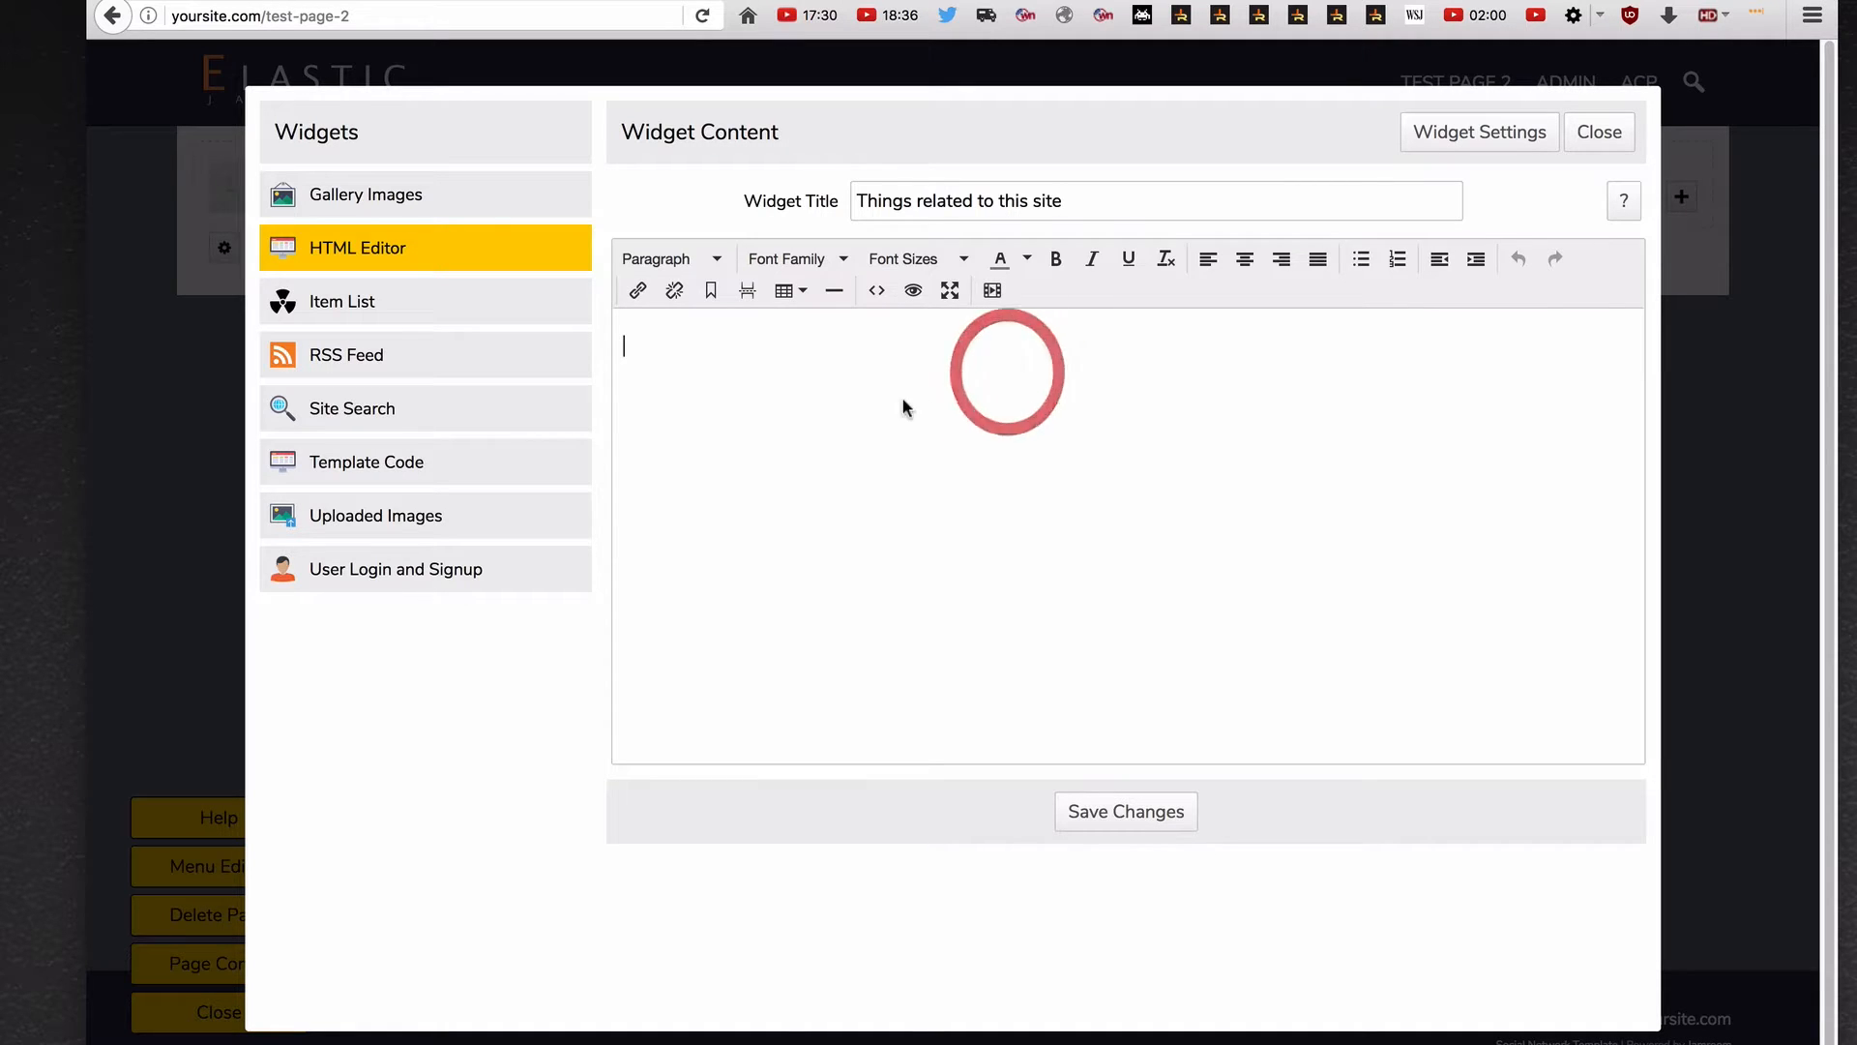
{"action": "left_click_drag", "start_coordinate": [1064, 200], "coordinate": [767, 194]}
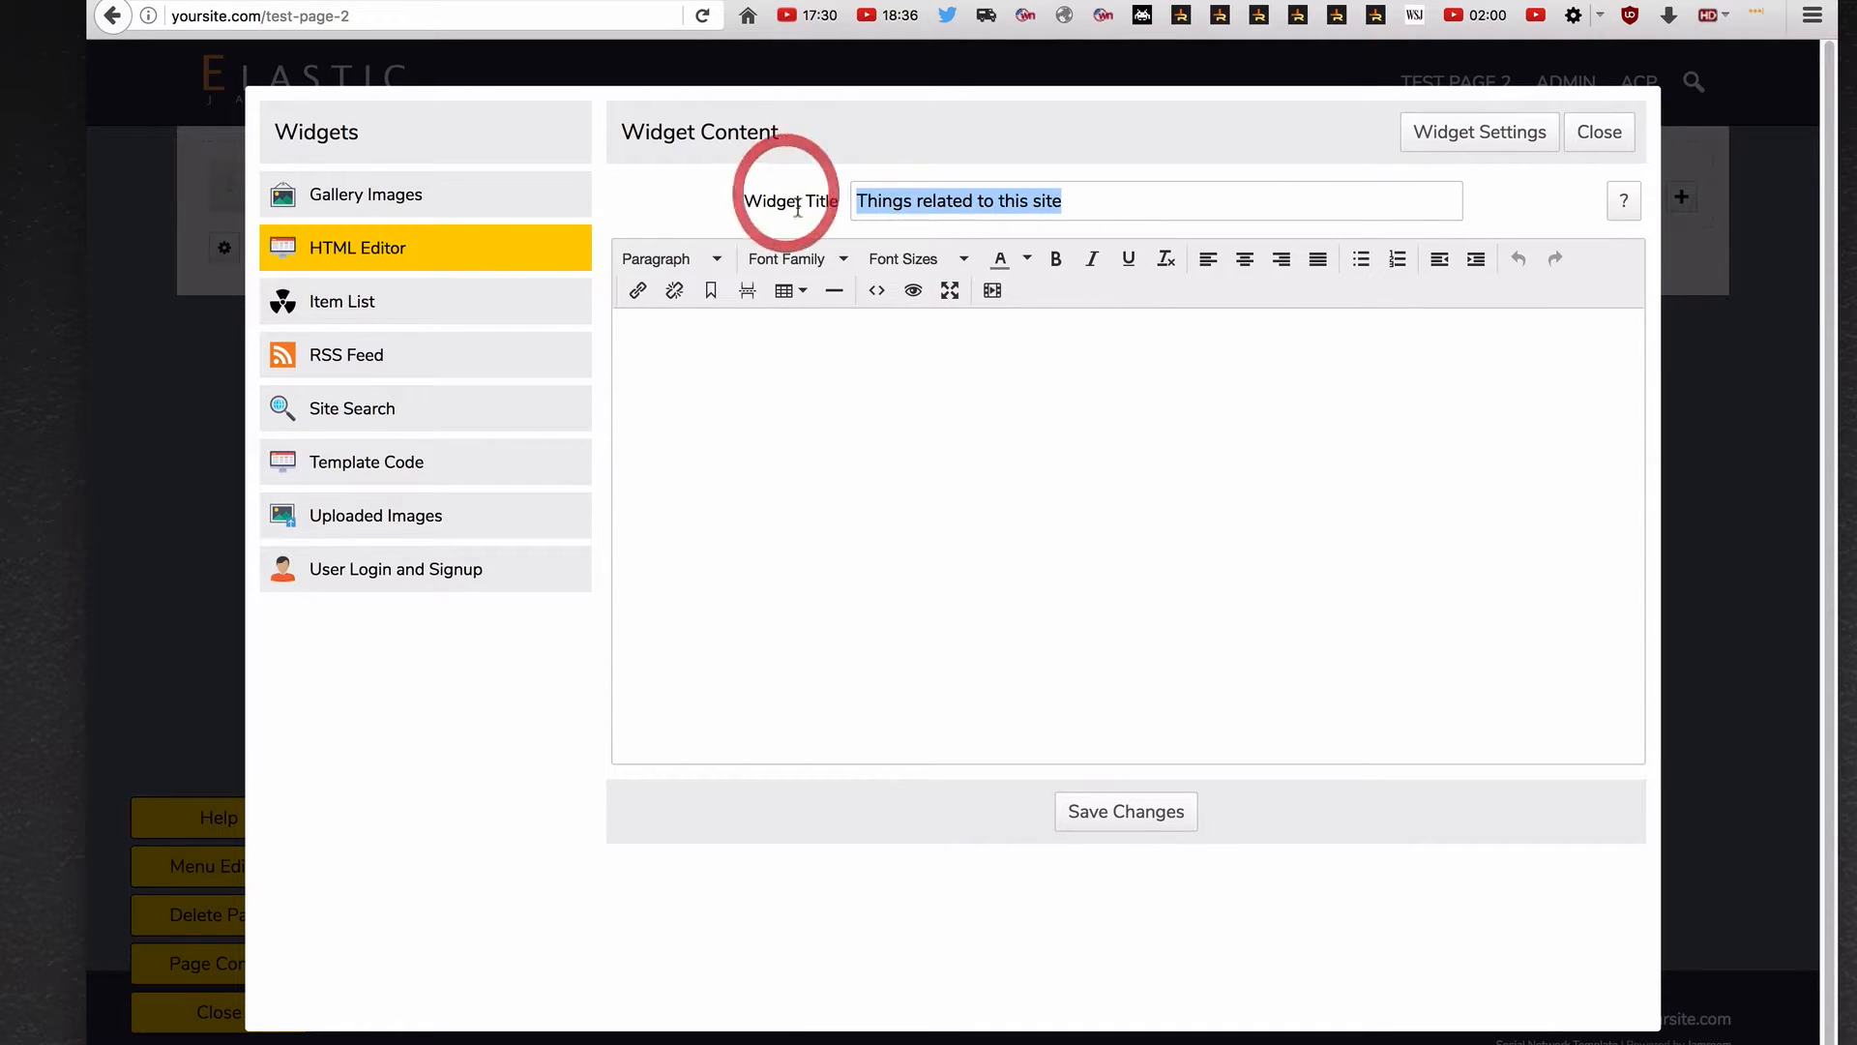
{"action": "left_click", "coordinate": [859, 369]}
{"action": "key", "text": "super+v"}
{"action": "key", "text": "super+v"}
{"action": "key", "text": "super+v"}
{"action": "key", "text": "super+v"}
{"action": "key", "text": "super+v"}
{"action": "key", "text": "super+v"}
{"action": "key", "text": "super+v"}
{"action": "key", "text": "super+v"}
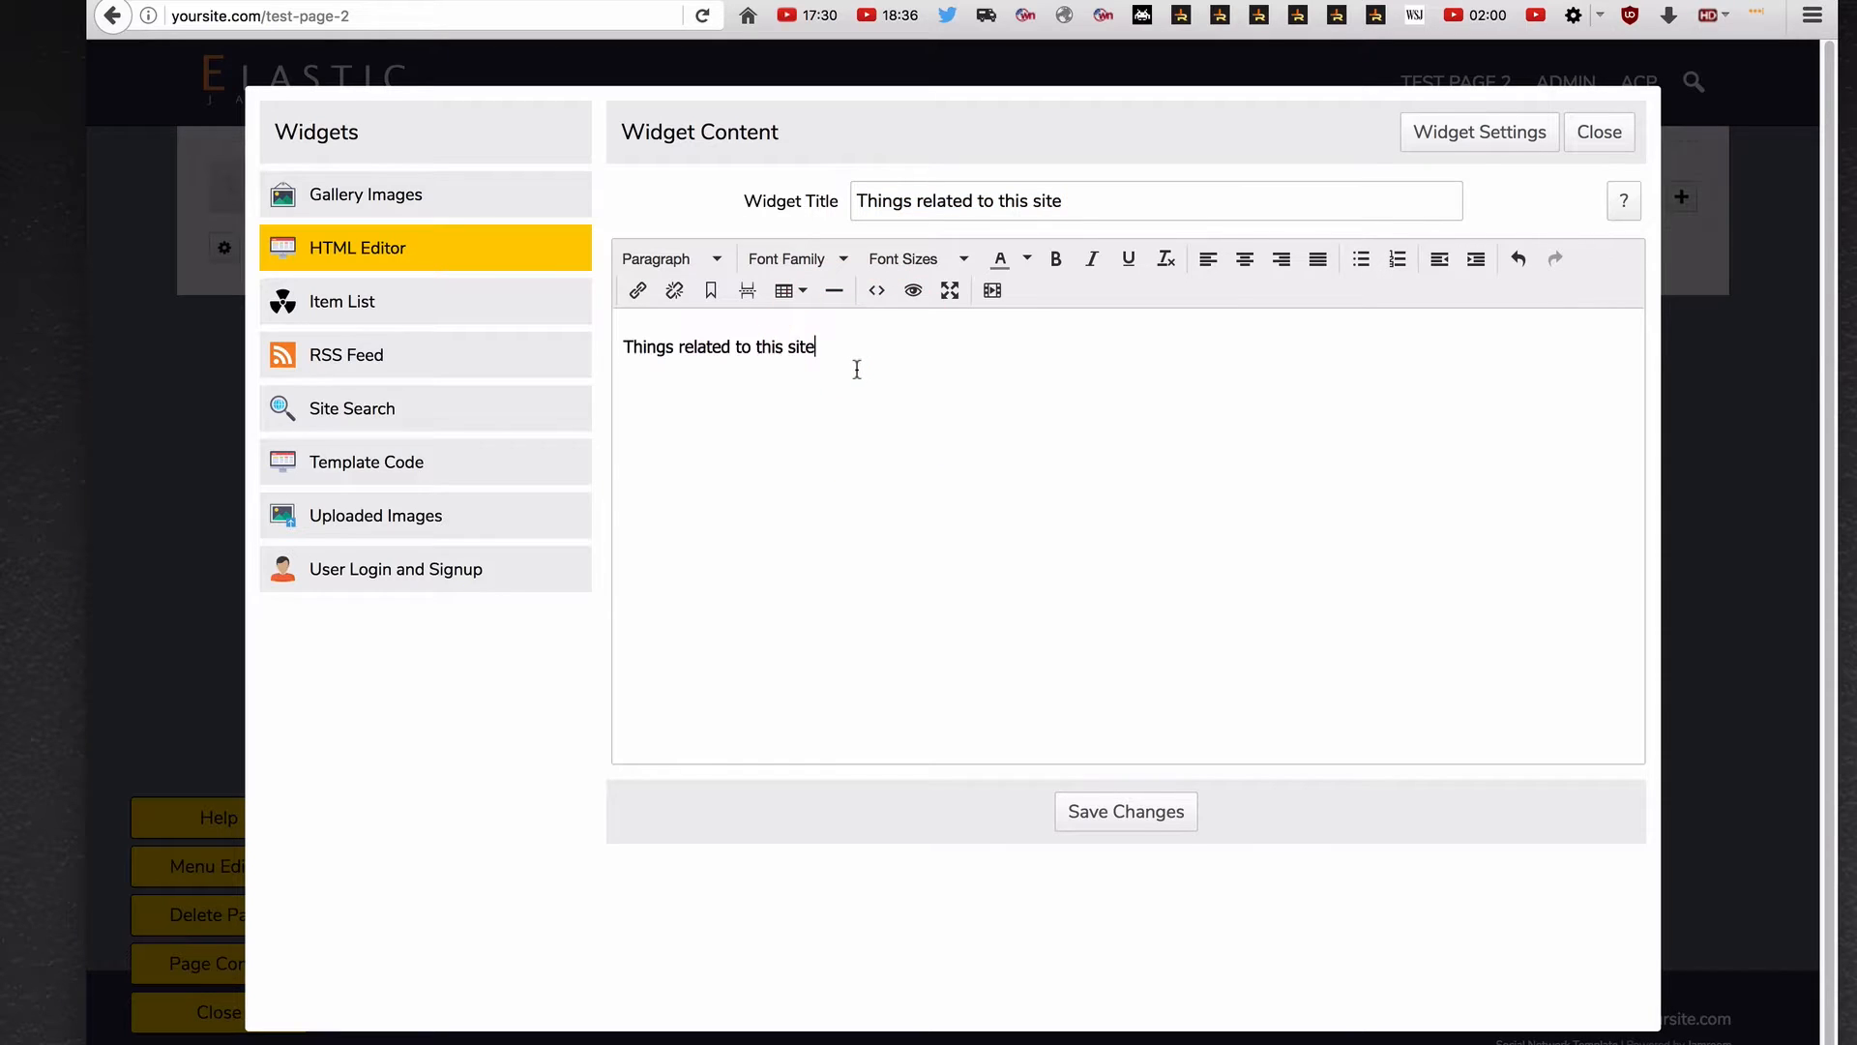
{"action": "key", "text": "super+v"}
{"action": "key", "text": "super+v"}
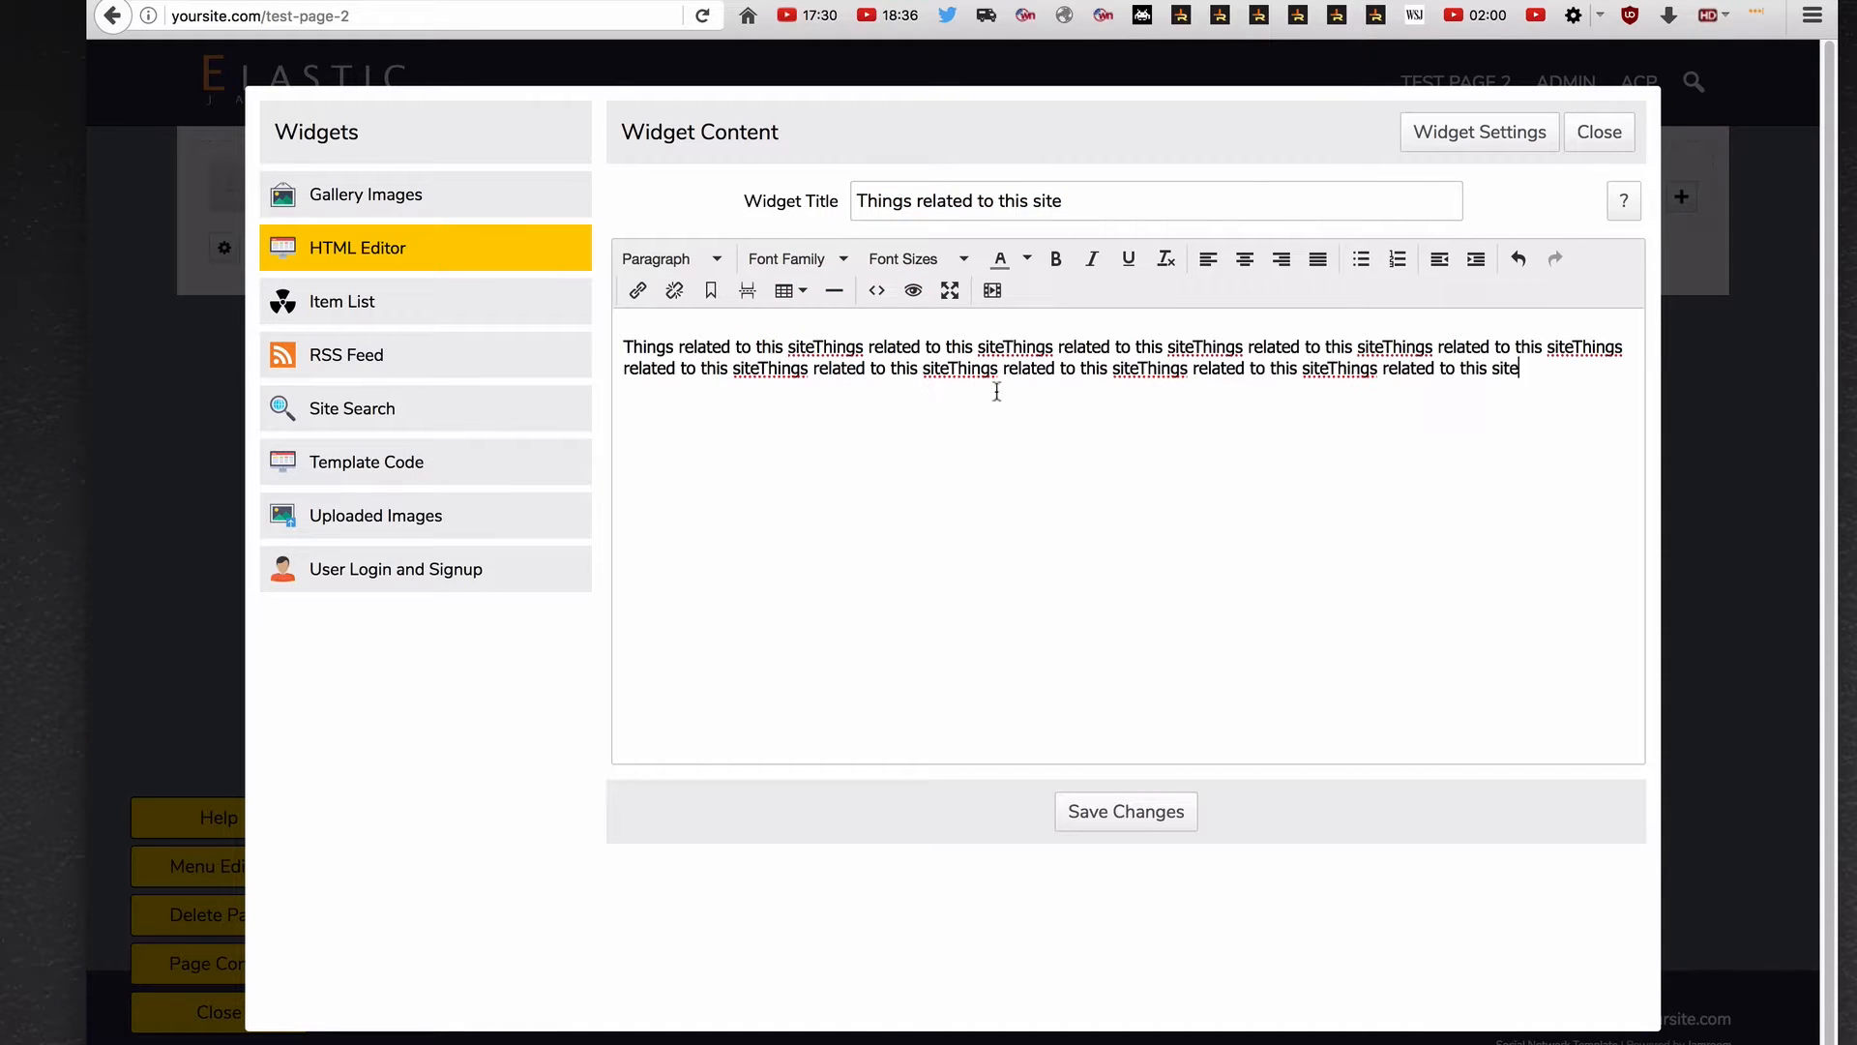
Copy the body text into three further paragraphs holding two, one and three copies of it, and save the widget
{"action": "key", "text": "super+a"}
{"action": "key", "text": "super+c"}
{"action": "left_click", "coordinate": [365, 261]}
{"action": "left_click", "coordinate": [937, 488]}
{"action": "key", "text": "Return"}
{"action": "key", "text": "super+v"}
{"action": "key", "text": "super+v"}
{"action": "key", "text": "Return"}
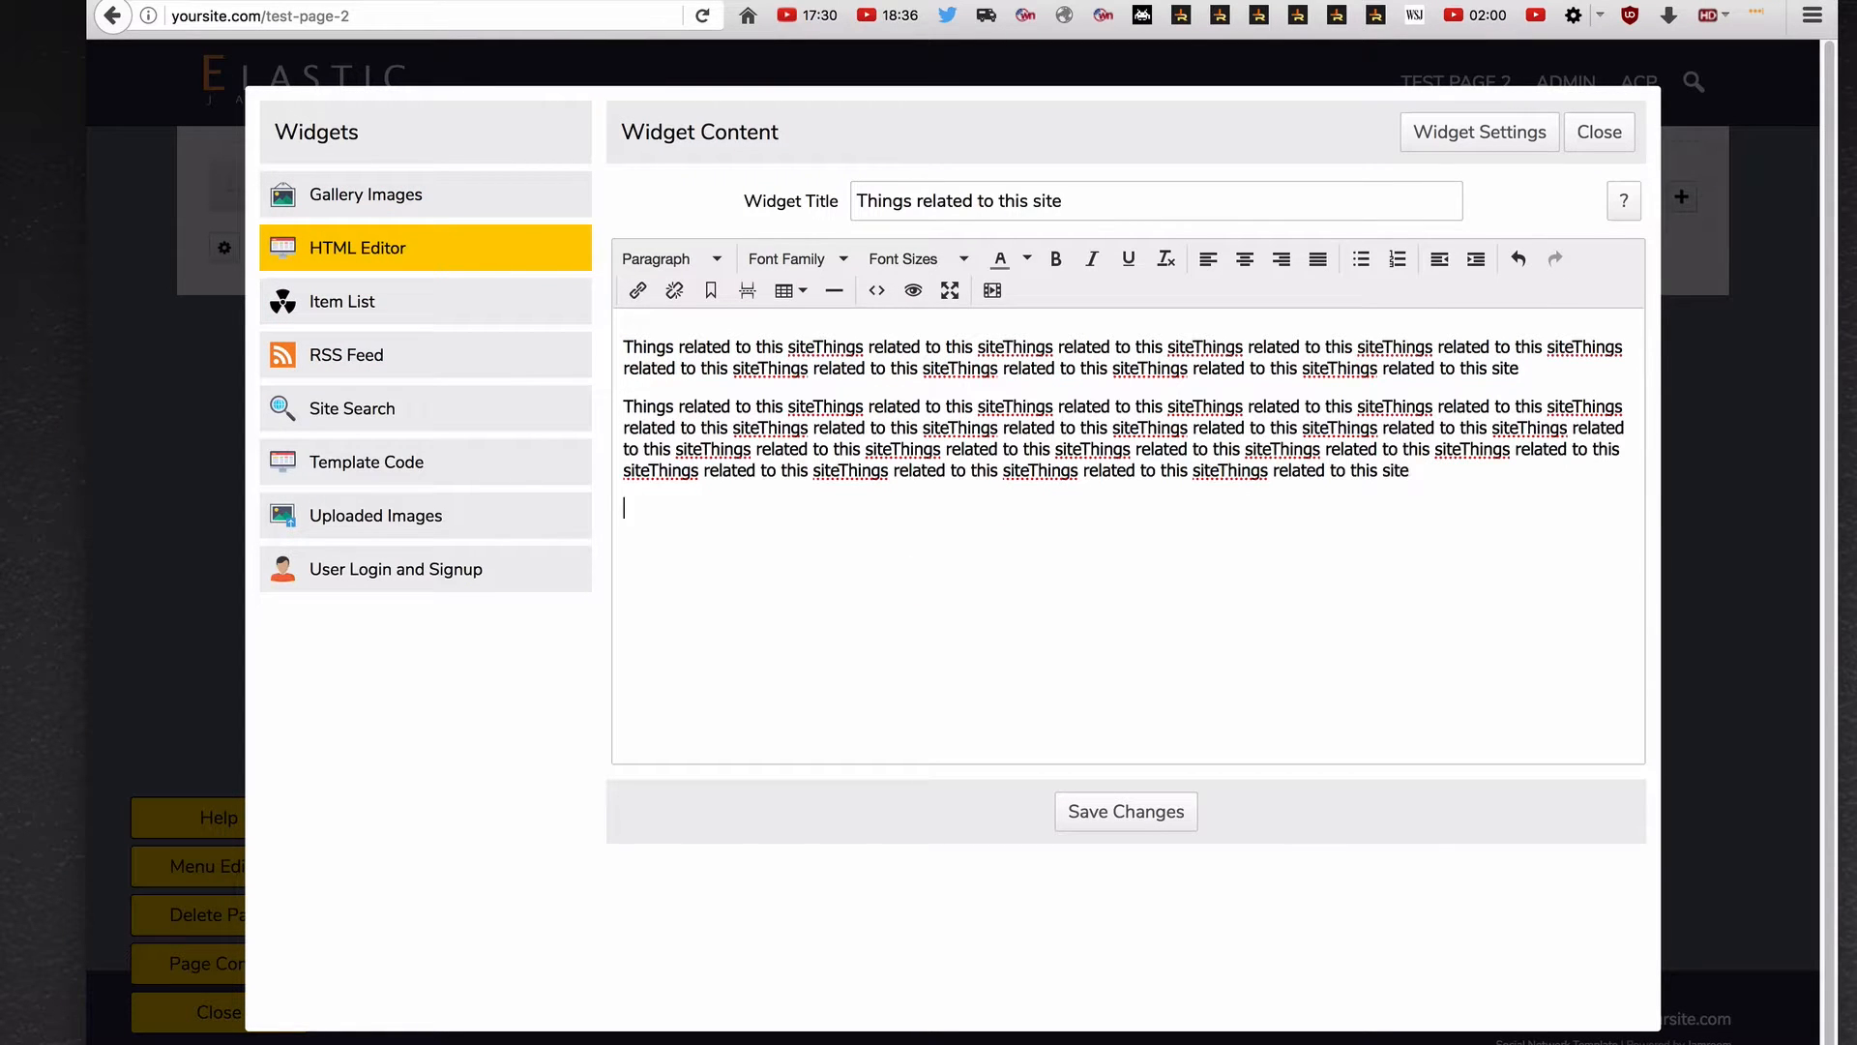
{"action": "key", "text": "super+v"}
{"action": "key", "text": "Return"}
{"action": "key", "text": "super+v"}
{"action": "key", "text": "super+v"}
{"action": "key", "text": "super+v"}
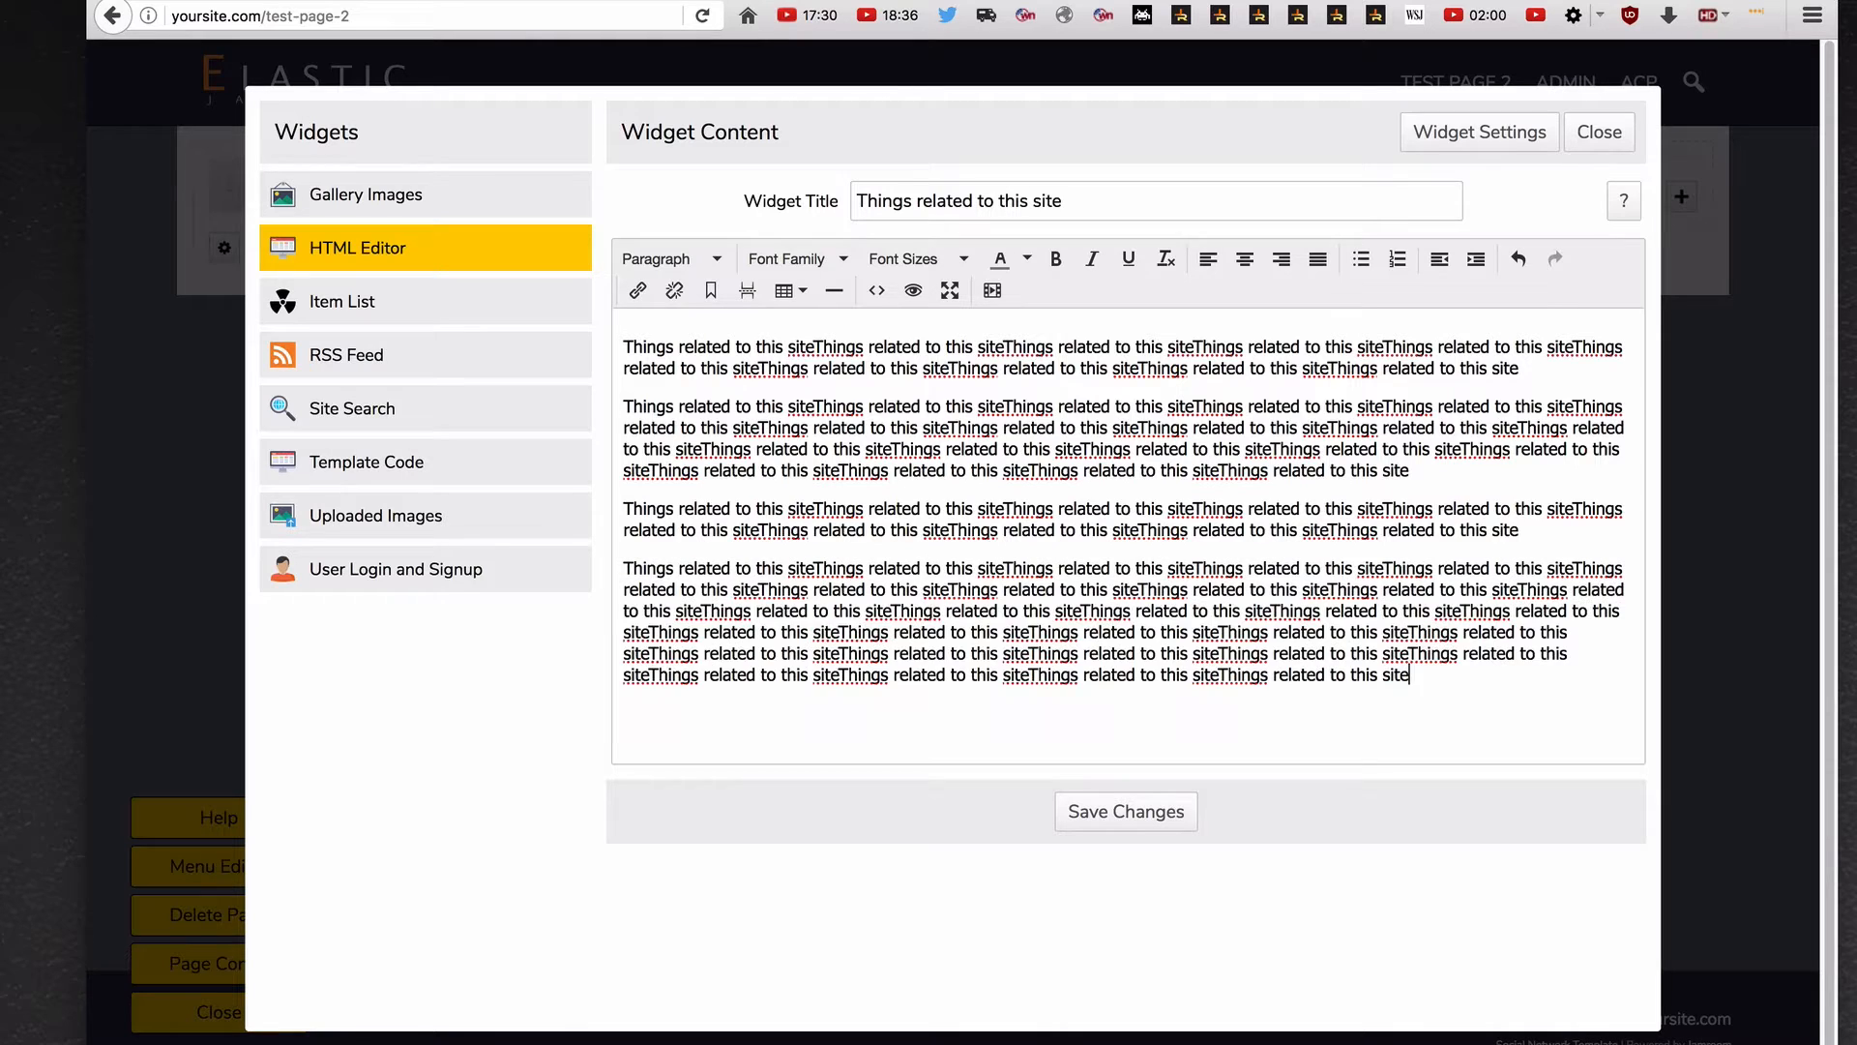
{"action": "left_click", "coordinate": [1141, 815]}
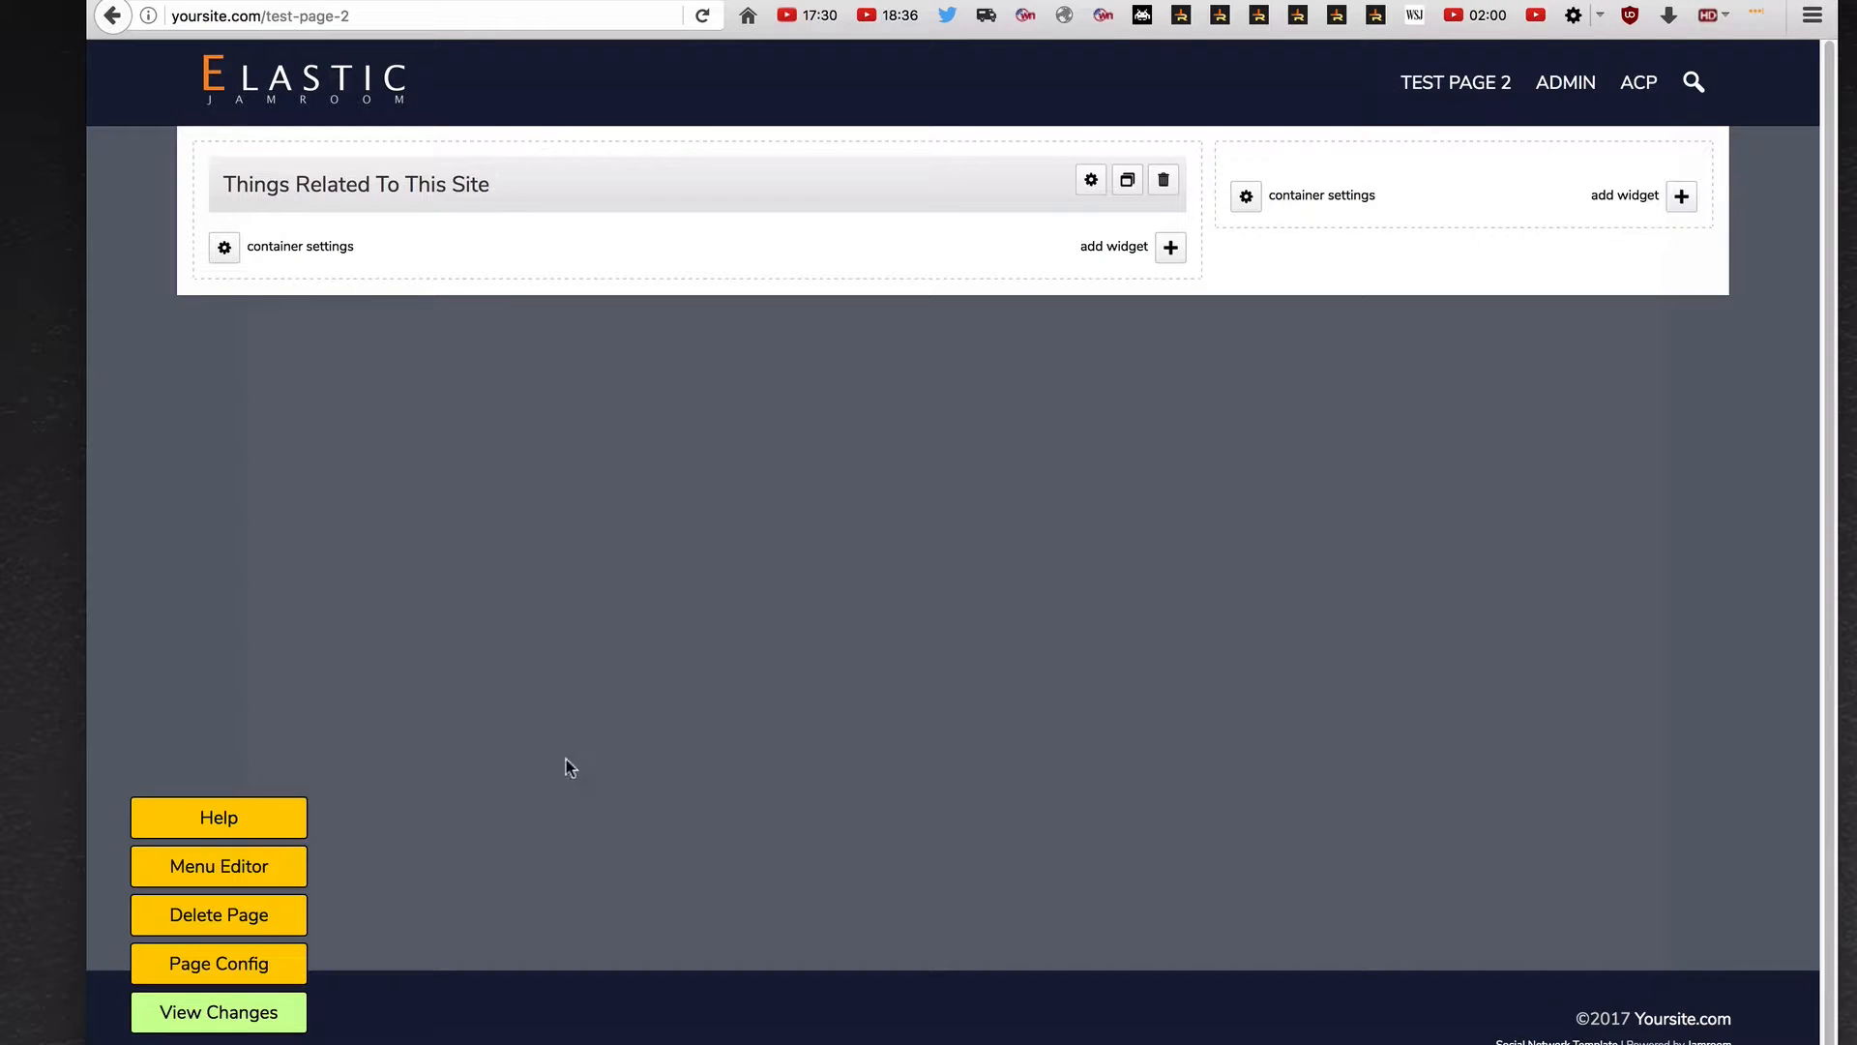
Add an HTML Editor widget to the page's narrow container and title it "some text for the right hand side"
{"action": "left_click", "coordinate": [1681, 196]}
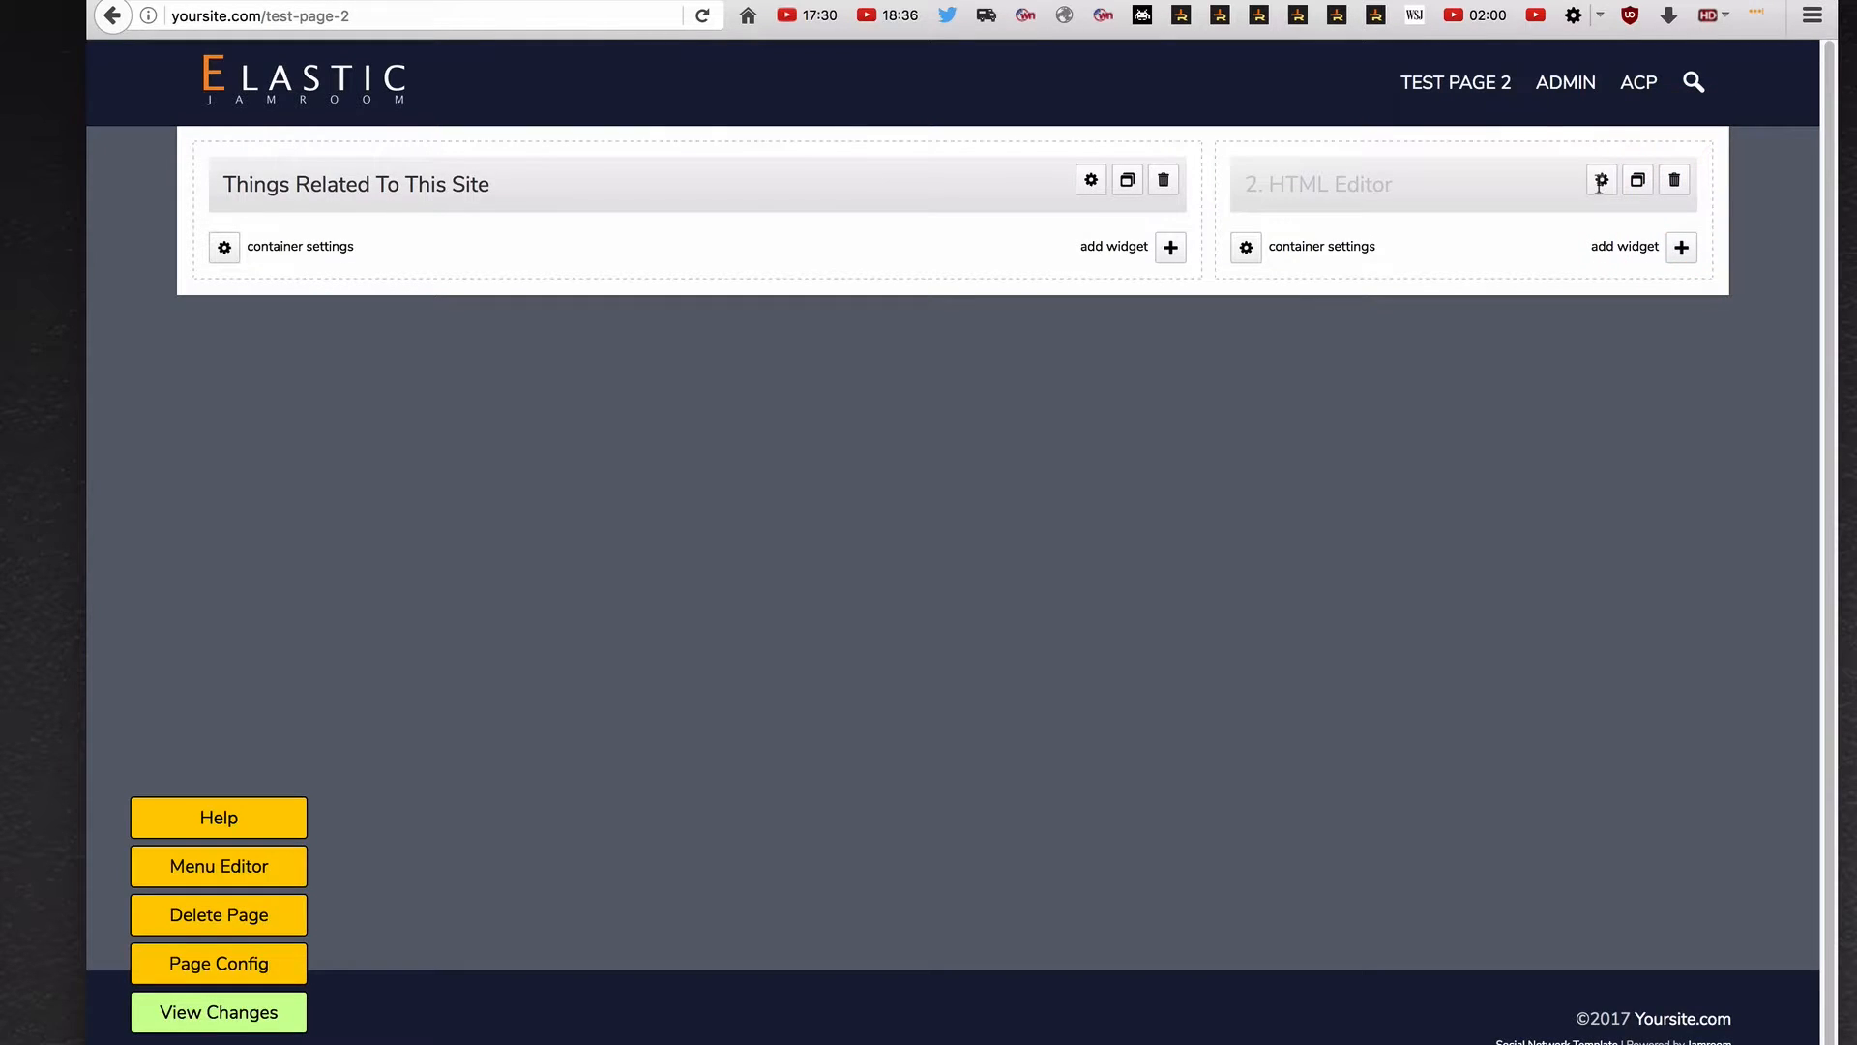
{"action": "left_click", "coordinate": [1600, 181]}
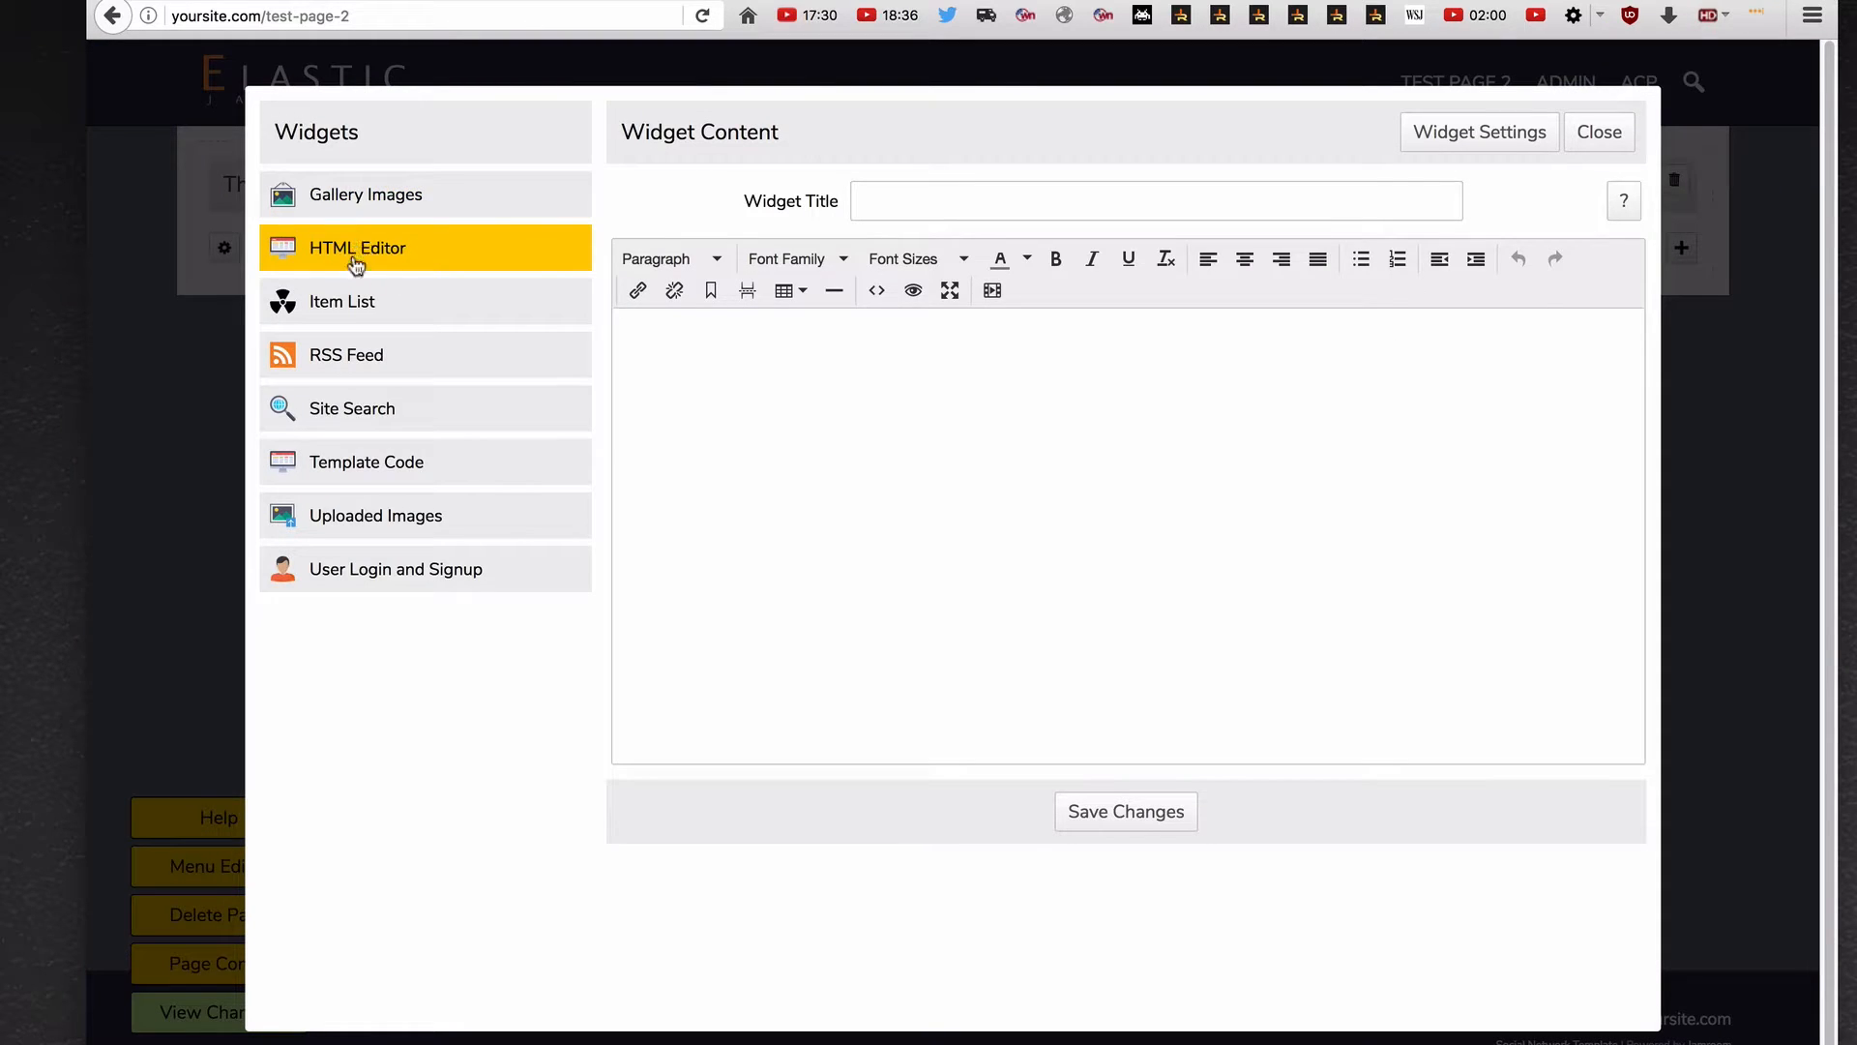
{"action": "left_click", "coordinate": [1025, 202]}
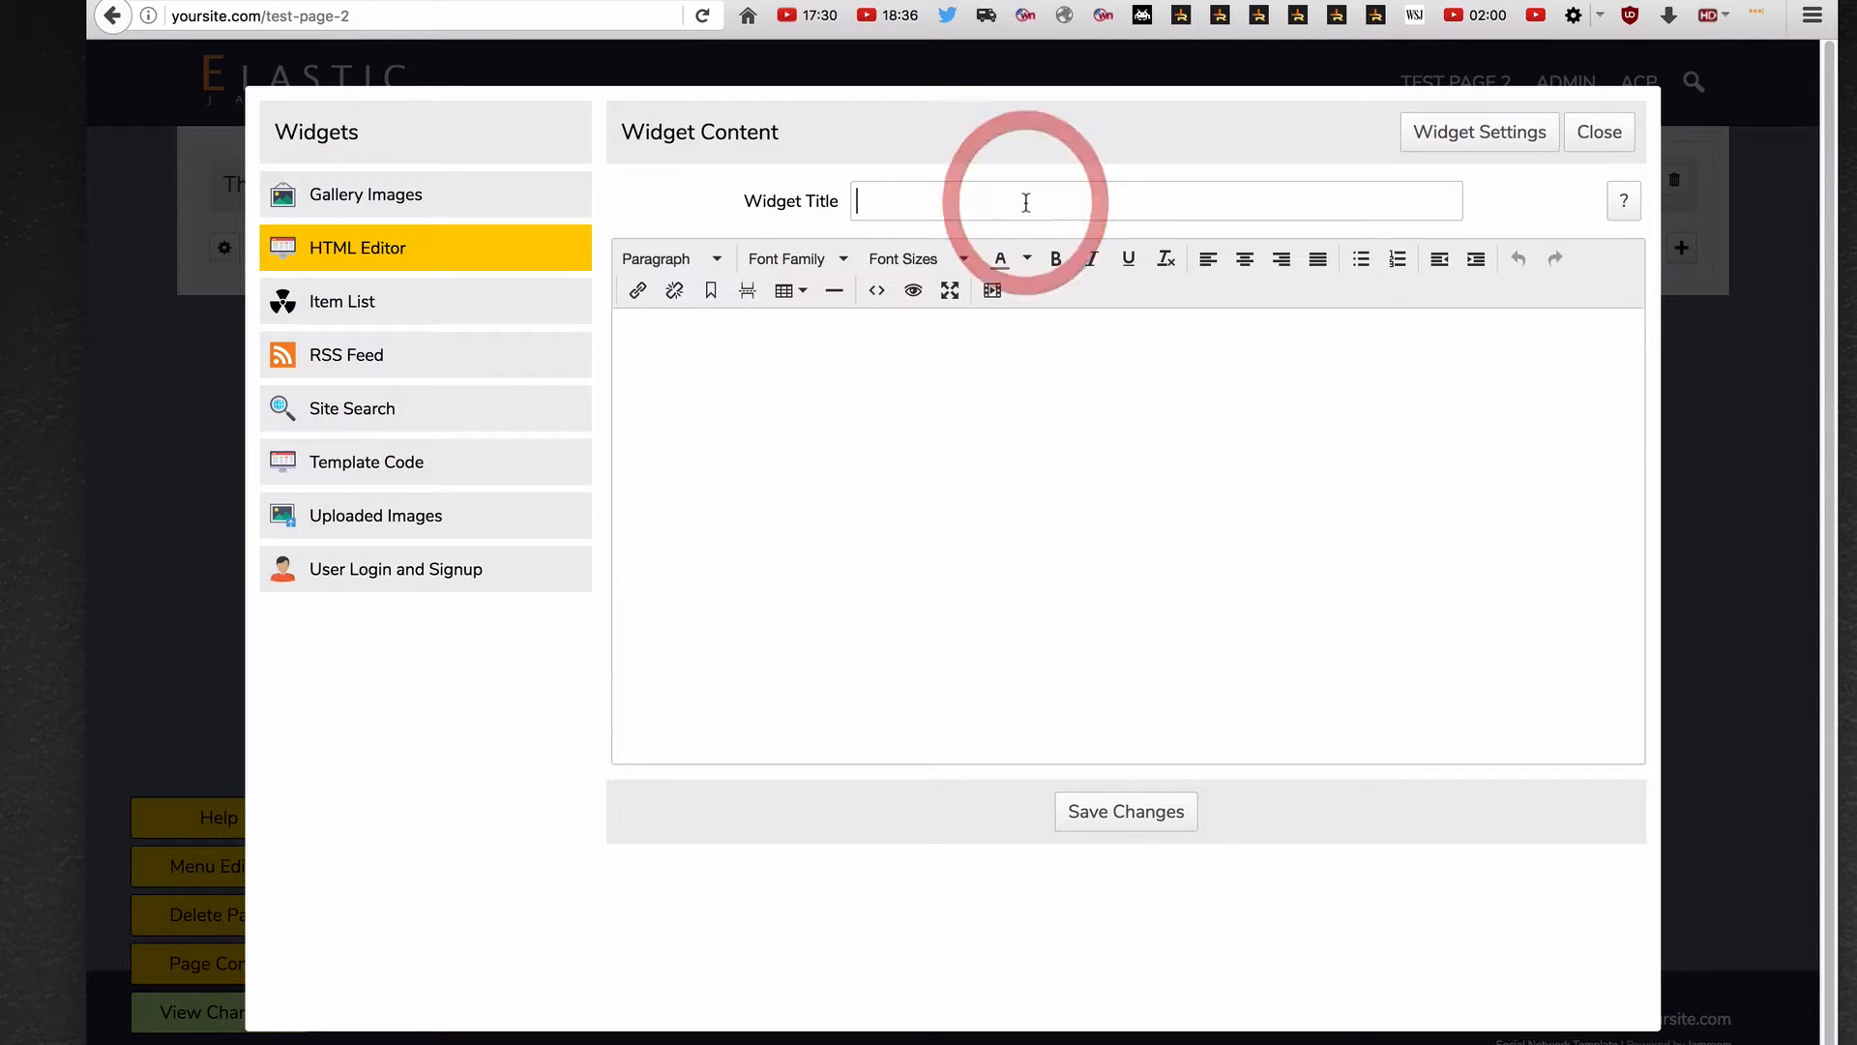
{"action": "type", "text": "some texx"}
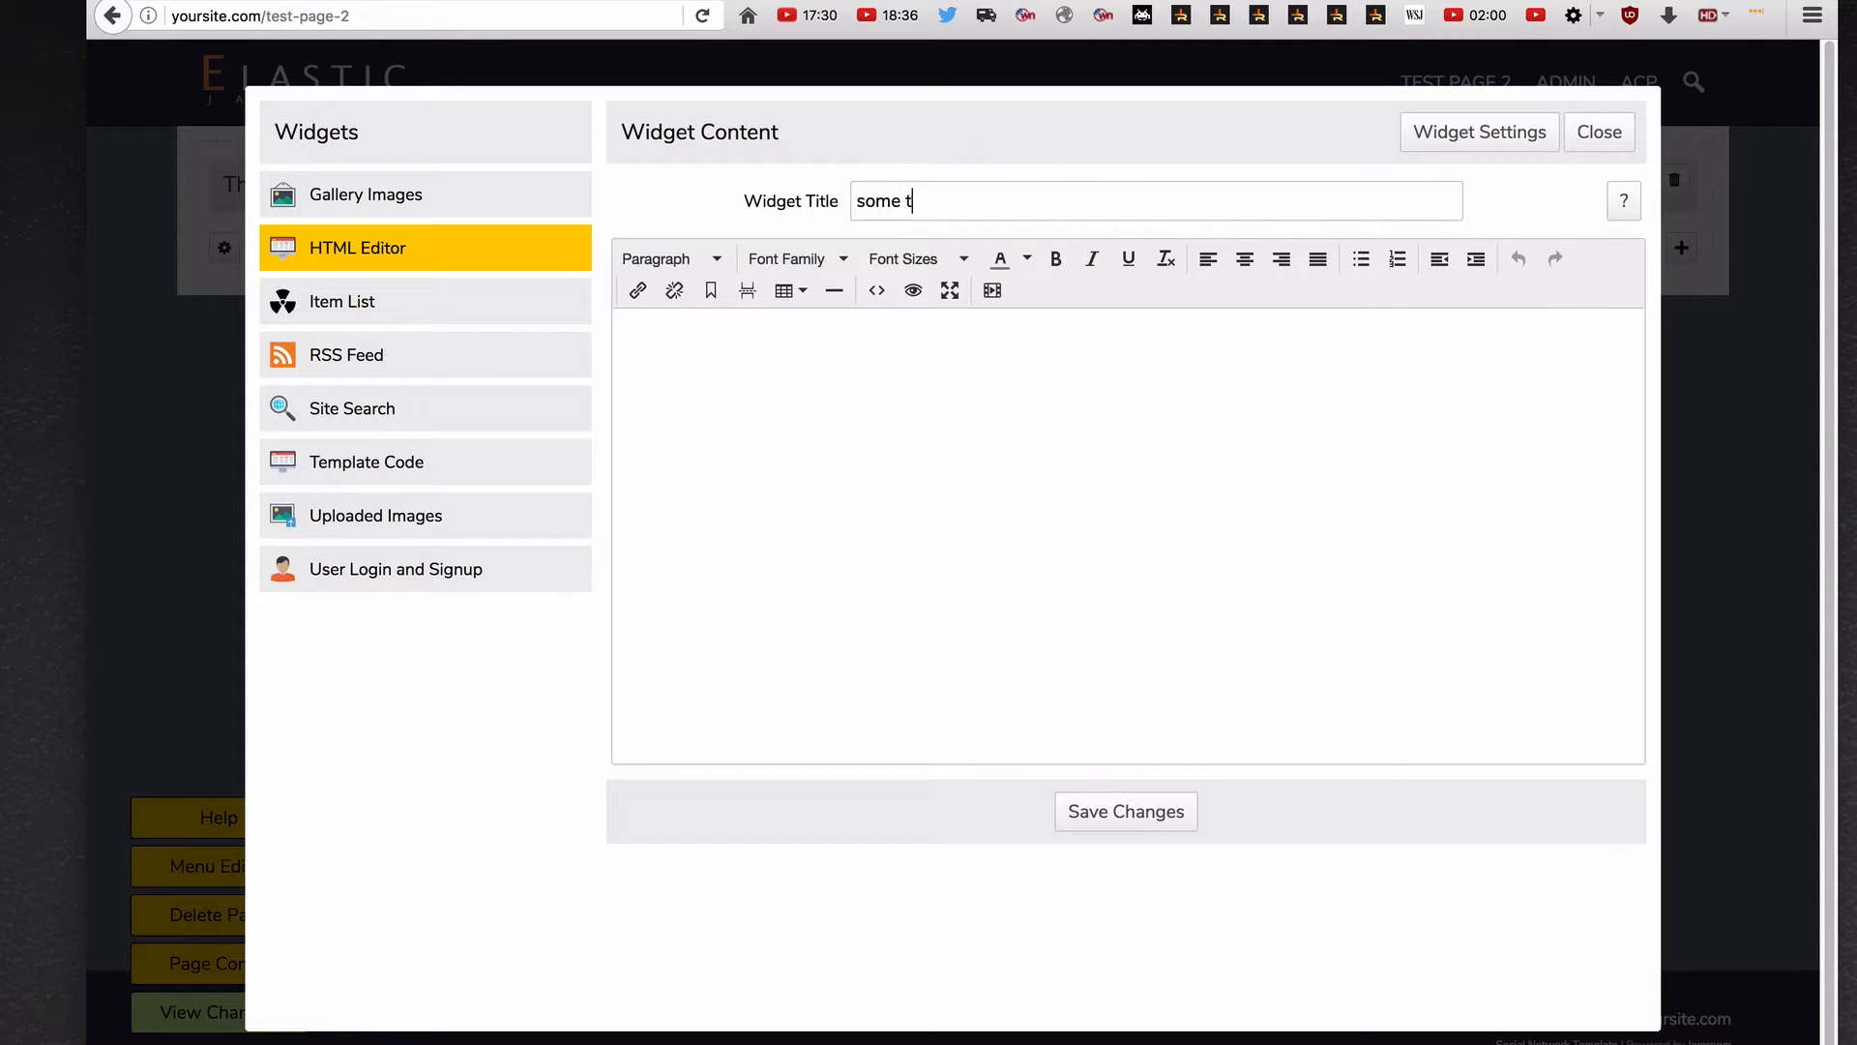
{"action": "key", "text": "BackSpace"}
{"action": "type", "text": "t fo rth"}
{"action": "key", "text": "BackSpace"}
{"action": "key", "text": "BackSpace"}
{"action": "key", "text": "BackSpace"}
{"action": "key", "text": "BackSpace"}
{"action": "type", "text": "r the right hand side"}
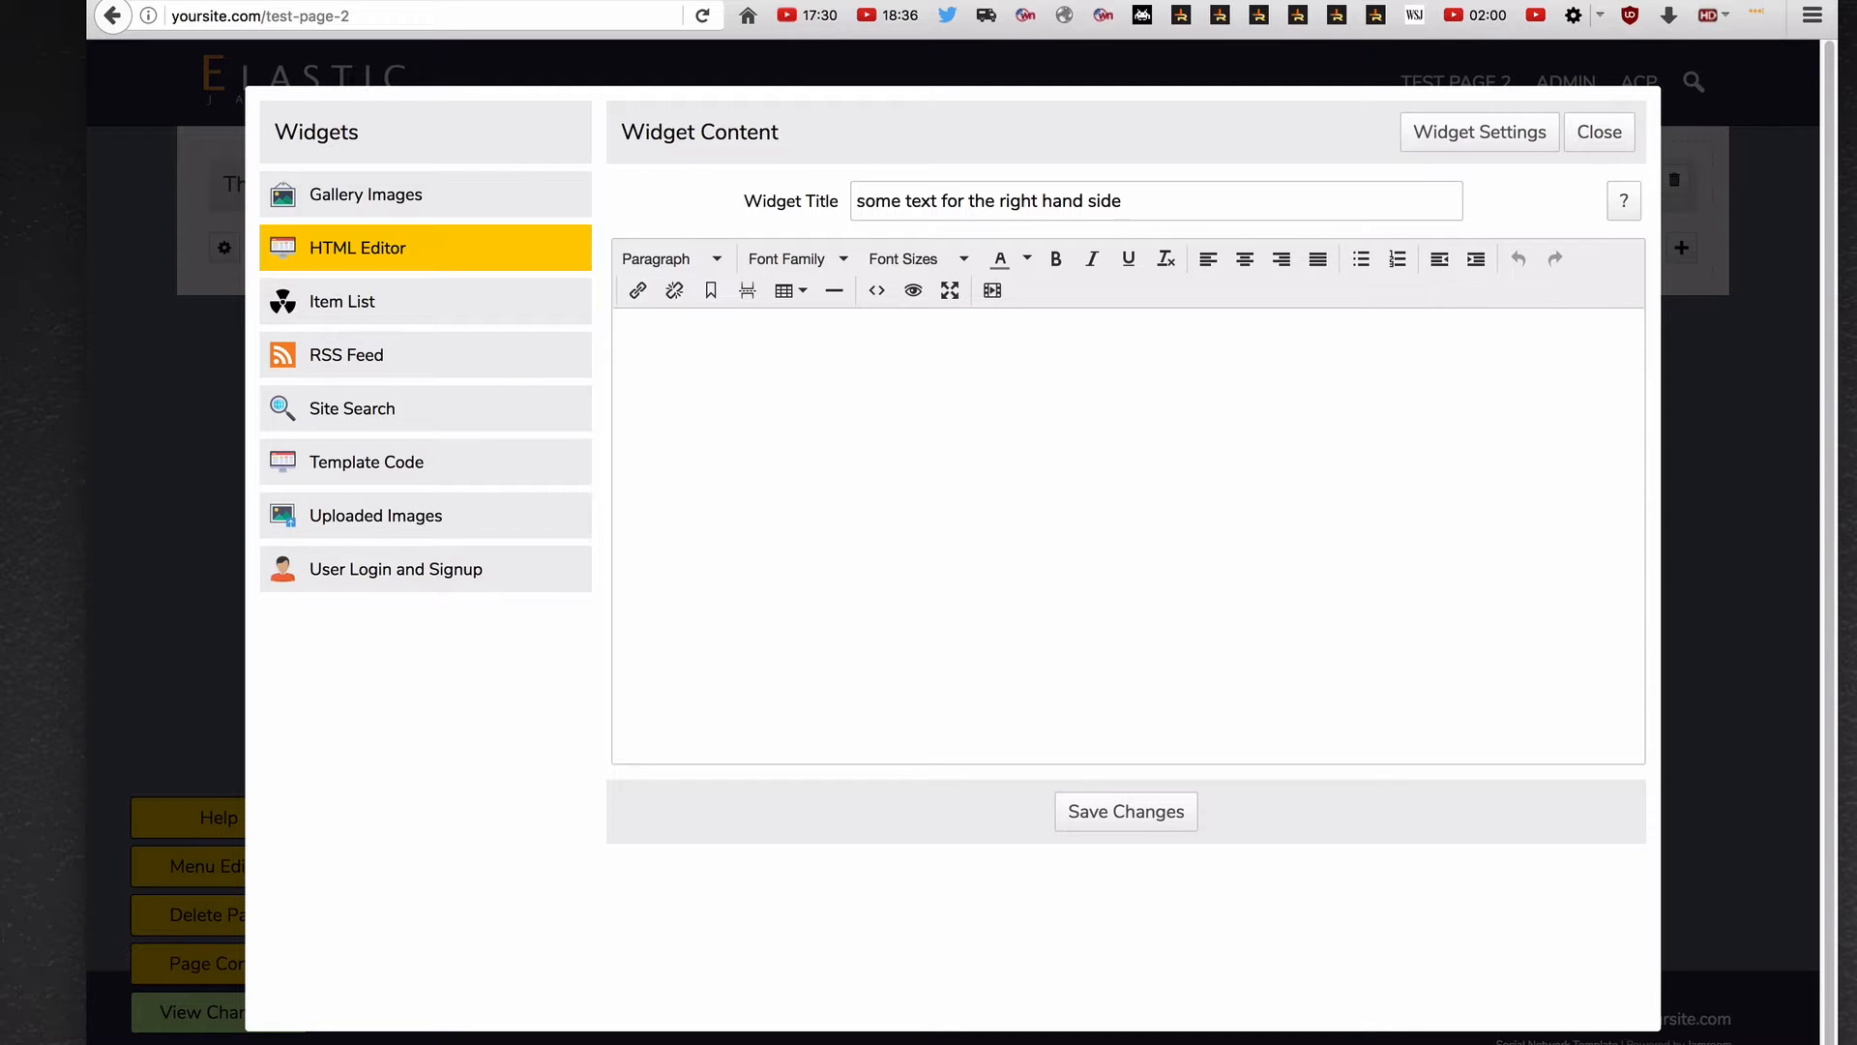
Embed the gallery image IMG_1600.JPG.jpg in the widget body and write "this is an image and text on the right hand side" beneath it
{"action": "left_click", "coordinate": [994, 294]}
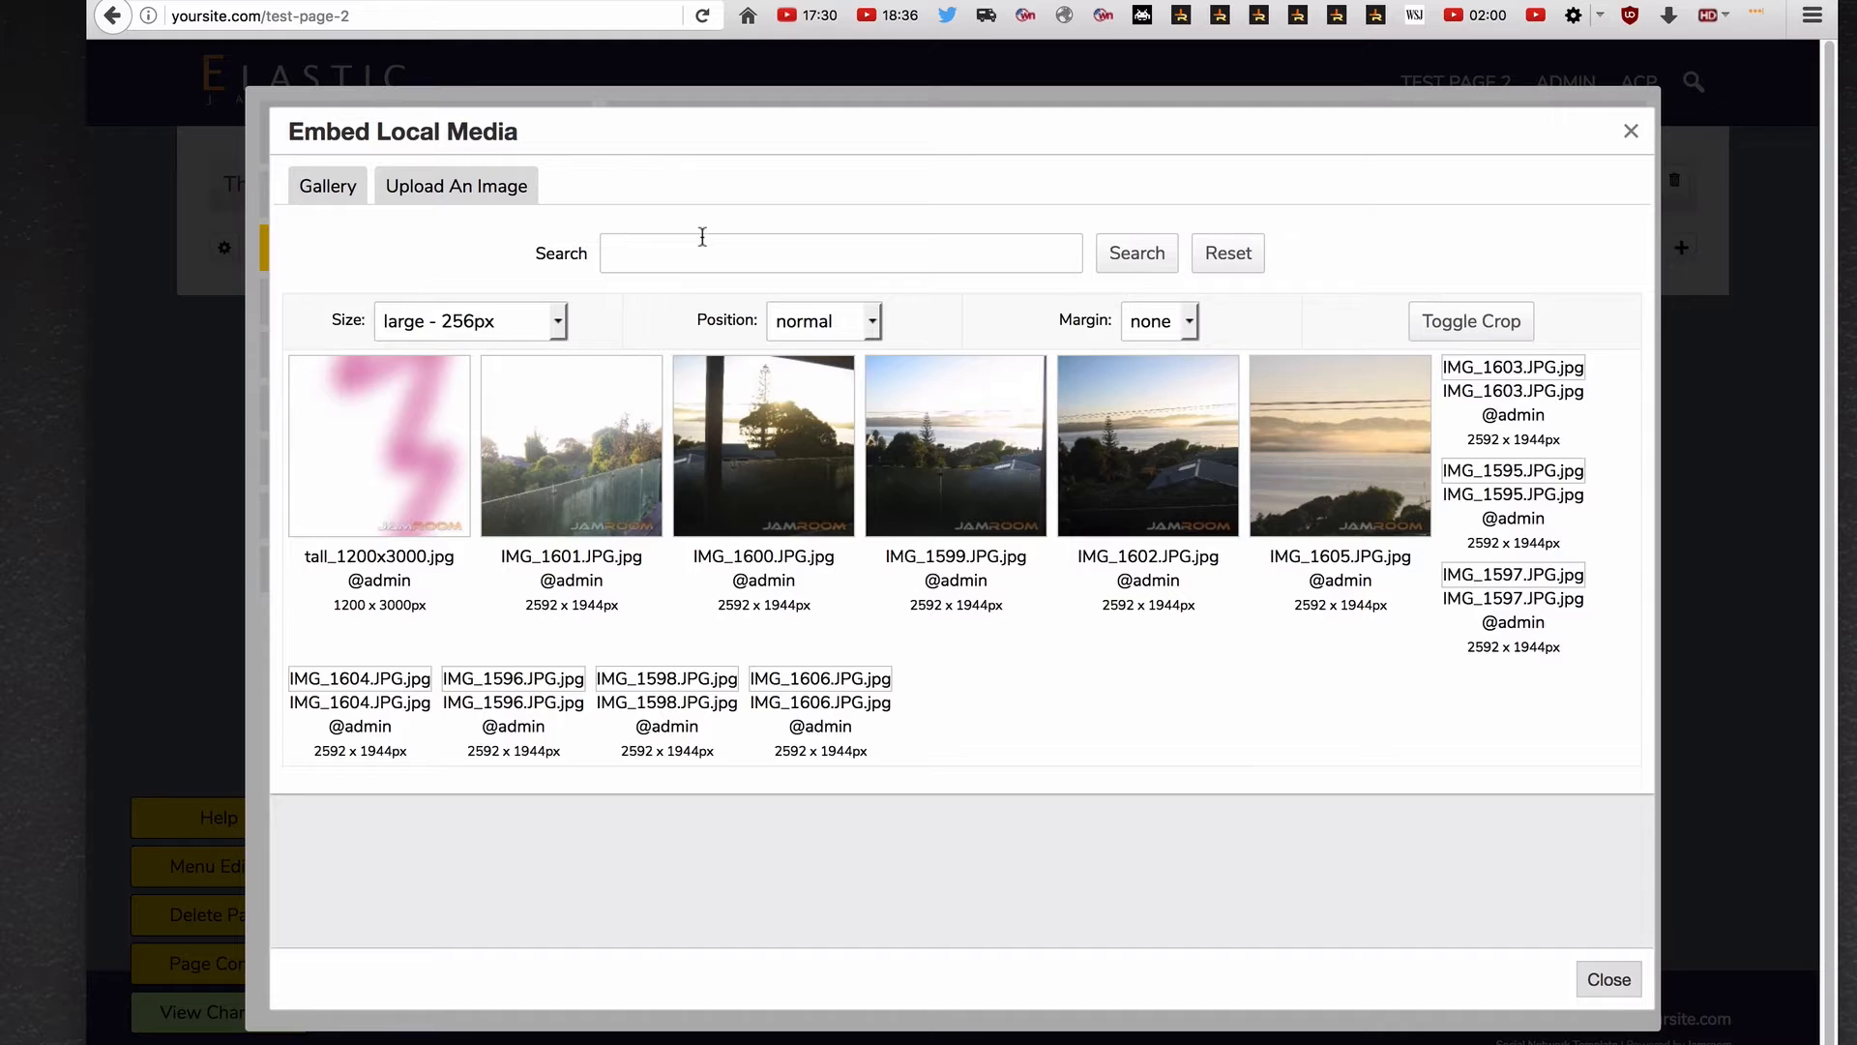
{"action": "left_click", "coordinate": [785, 459]}
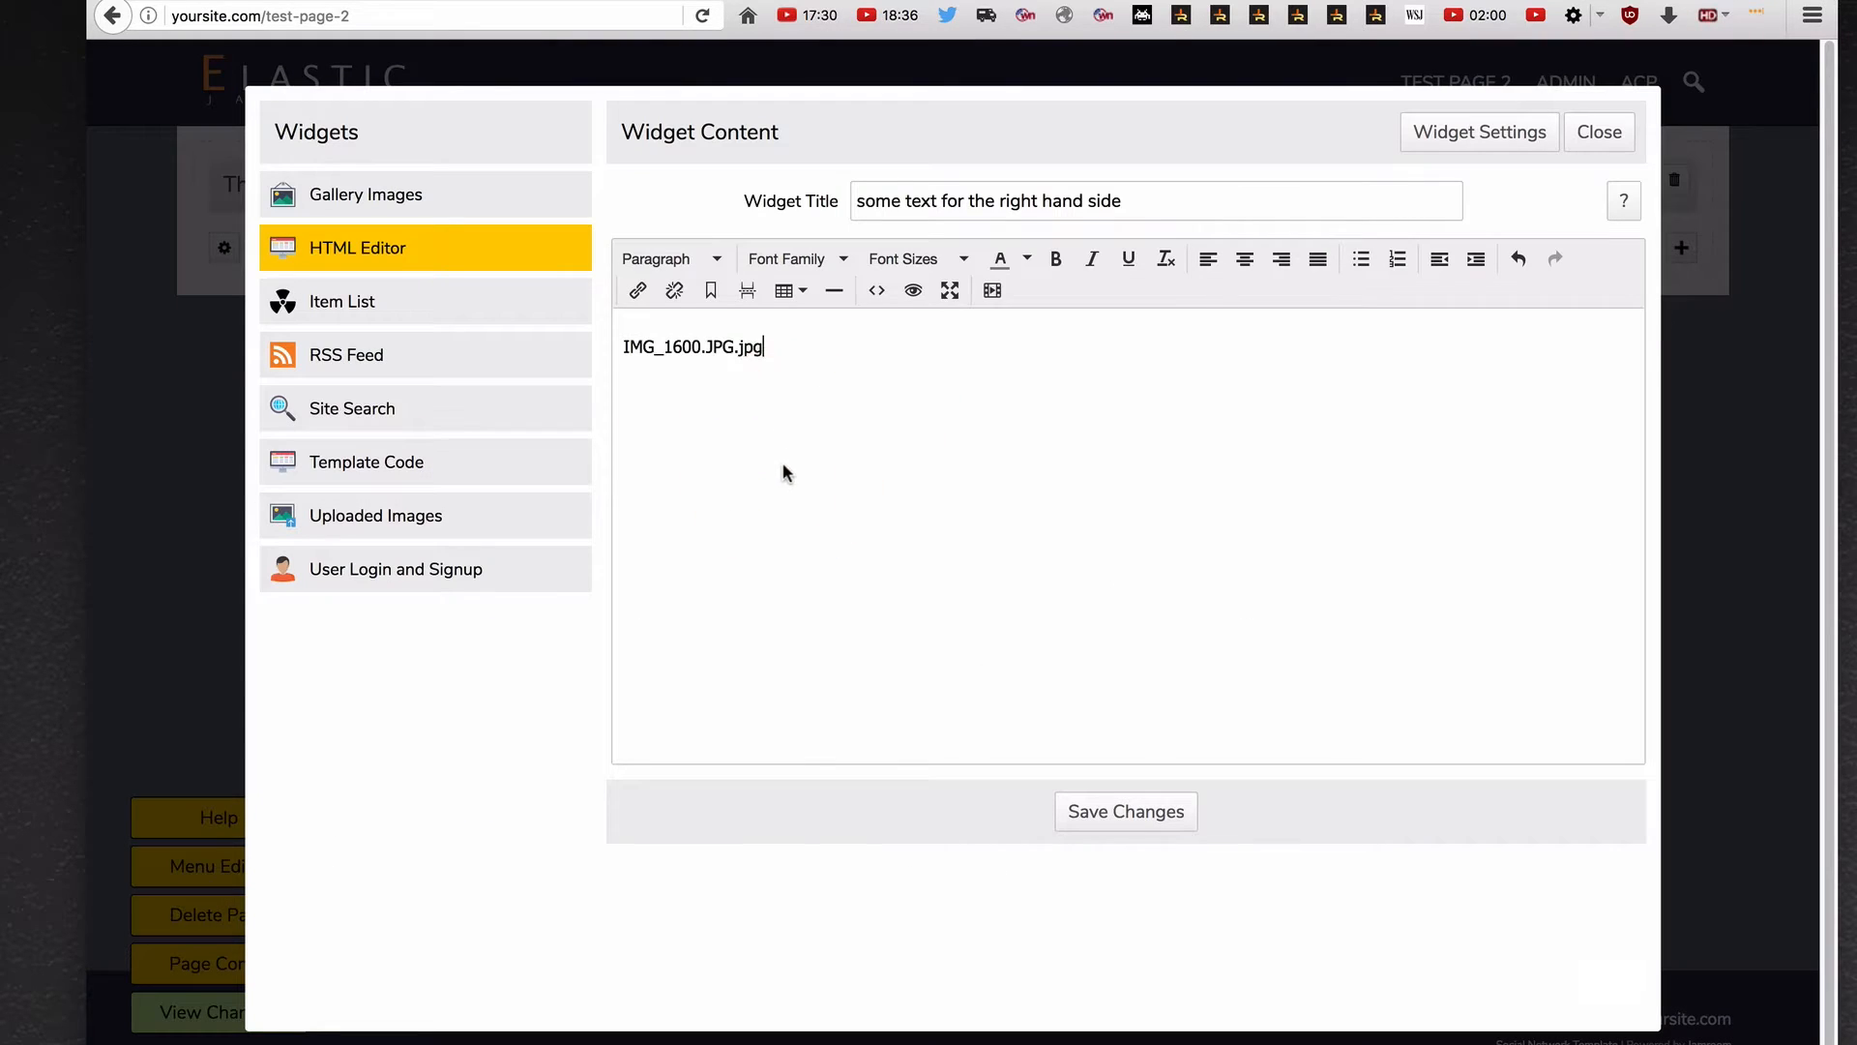
{"action": "left_click", "coordinate": [1105, 467]}
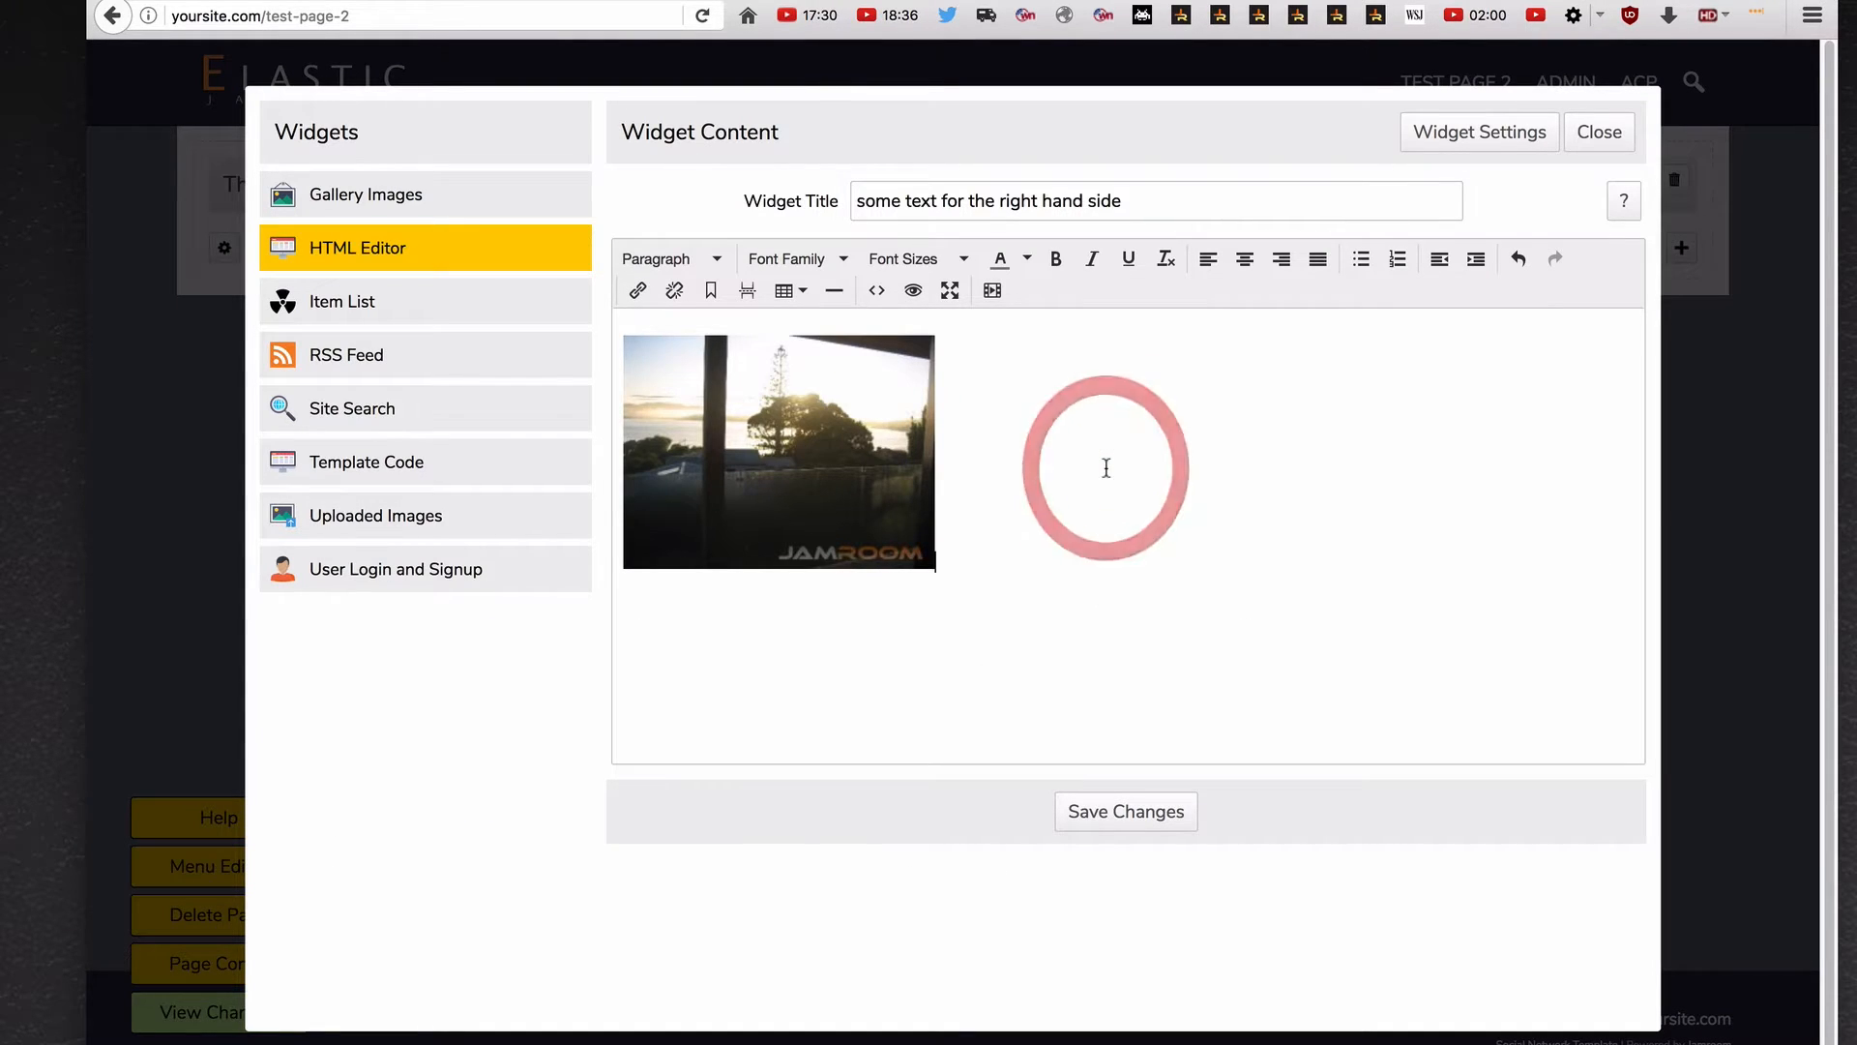
{"action": "type", "text": "Th"}
{"action": "key", "text": "BackSpace"}
{"action": "key", "text": "BackSpace"}
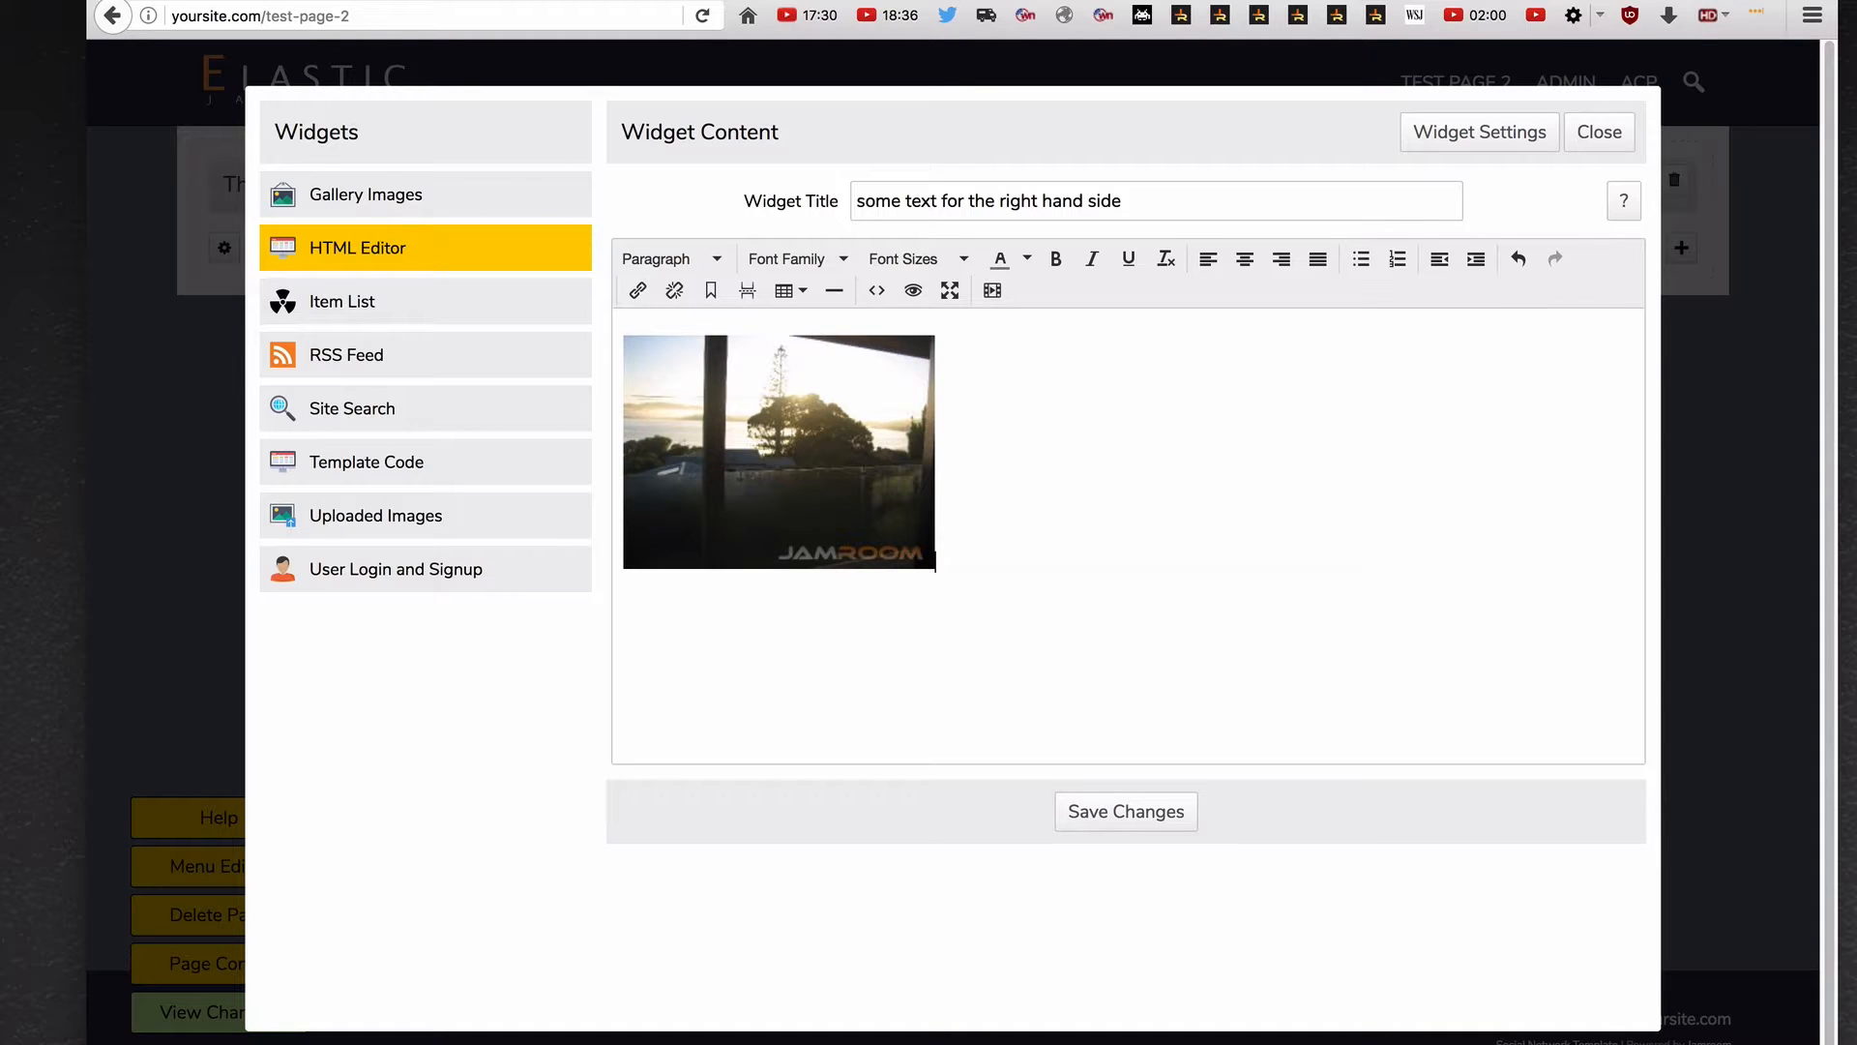
{"action": "key", "text": "Return"}
{"action": "type", "text": "this is an image and text on the "}
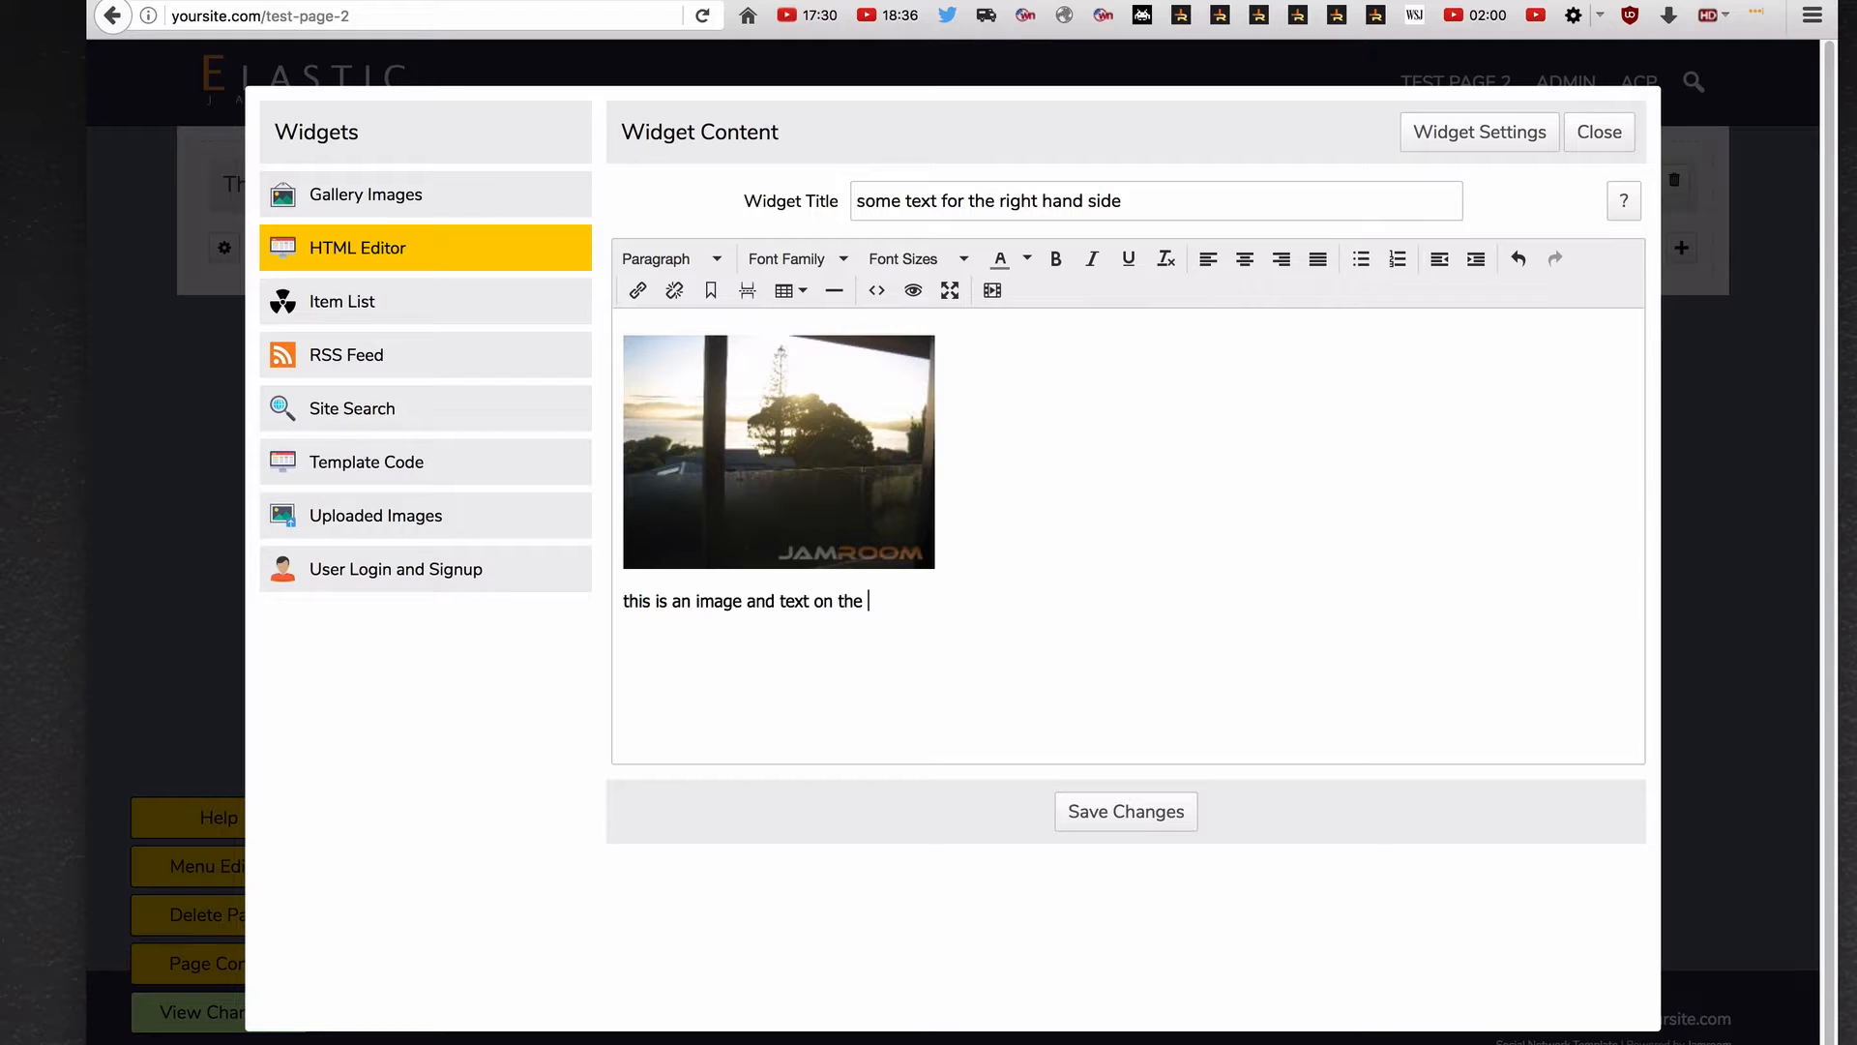
{"action": "type", "text": "right hand side"}
Replace the line beneath the image with six consecutive copies of itself, save the widget and view the changed page
{"action": "key", "text": "shift+Home"}
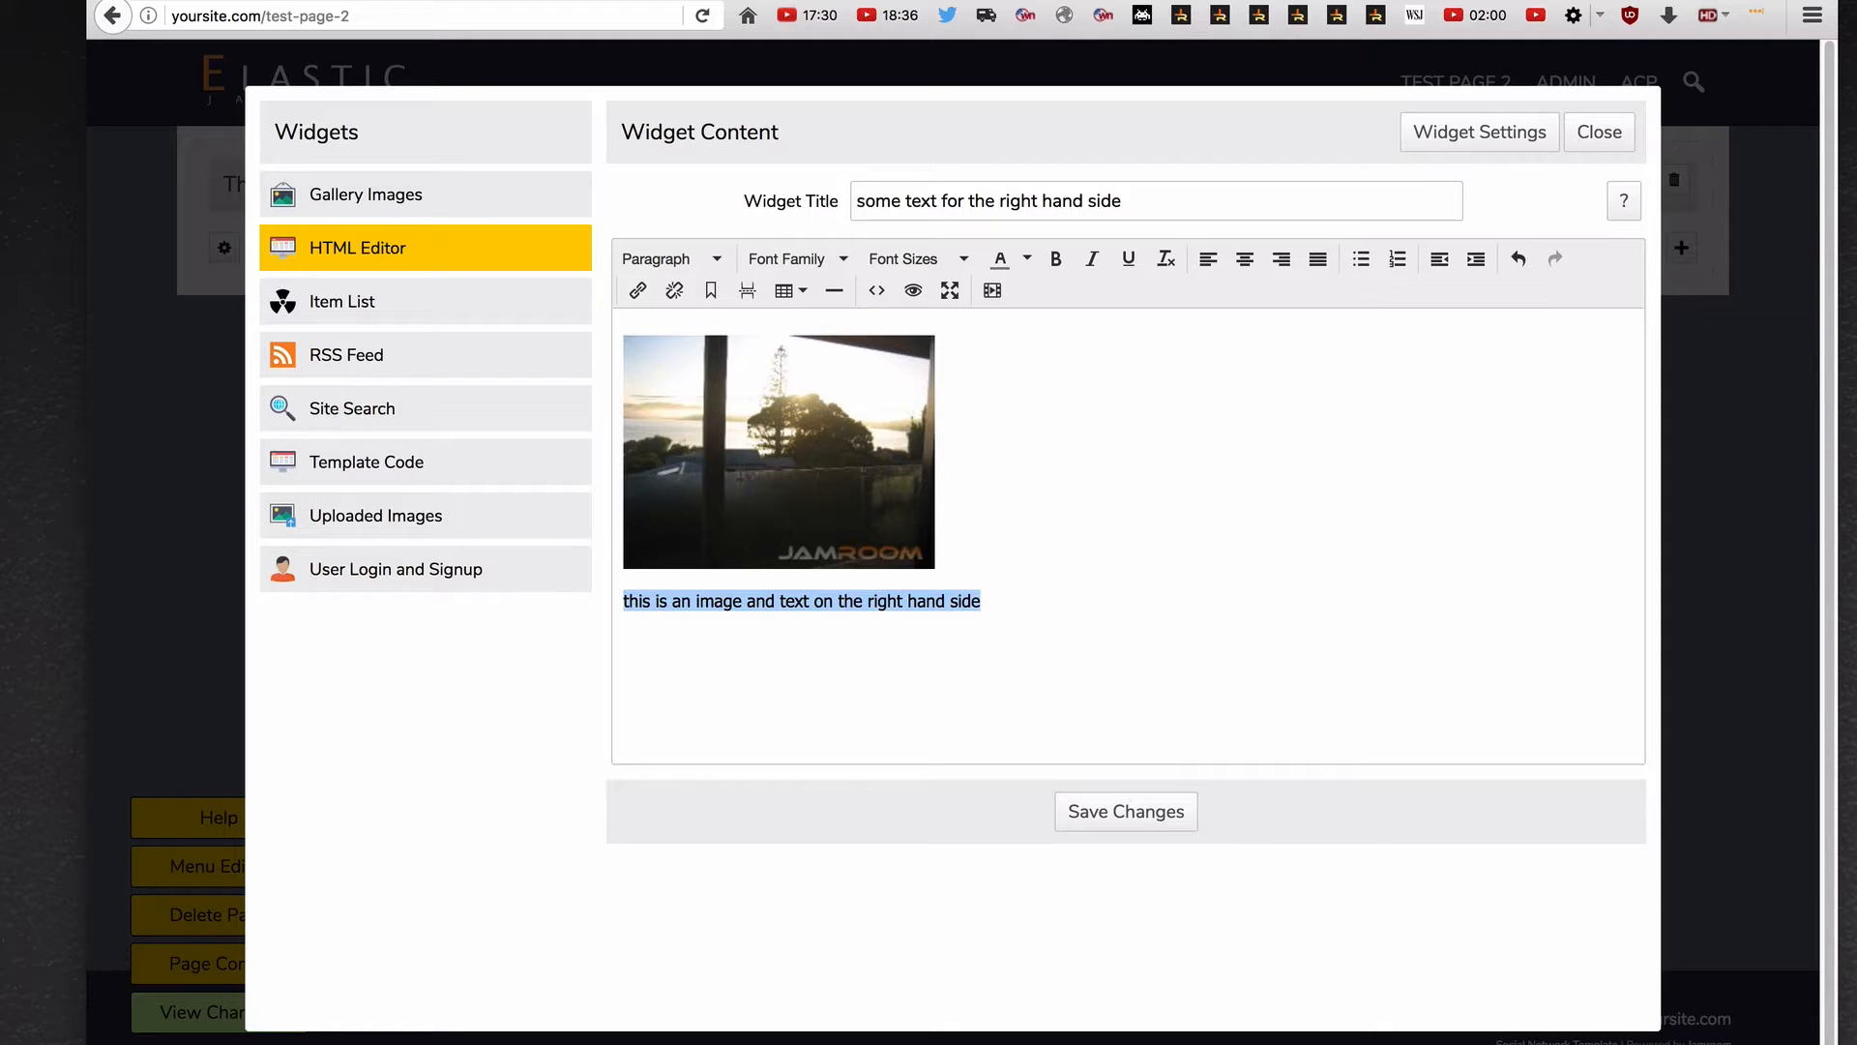
{"action": "key", "text": "ctrl+c"}
{"action": "key", "text": "ctrl+v"}
{"action": "key", "text": "ctrl+v"}
{"action": "key", "text": "ctrl+v"}
{"action": "key", "text": "ctrl+v"}
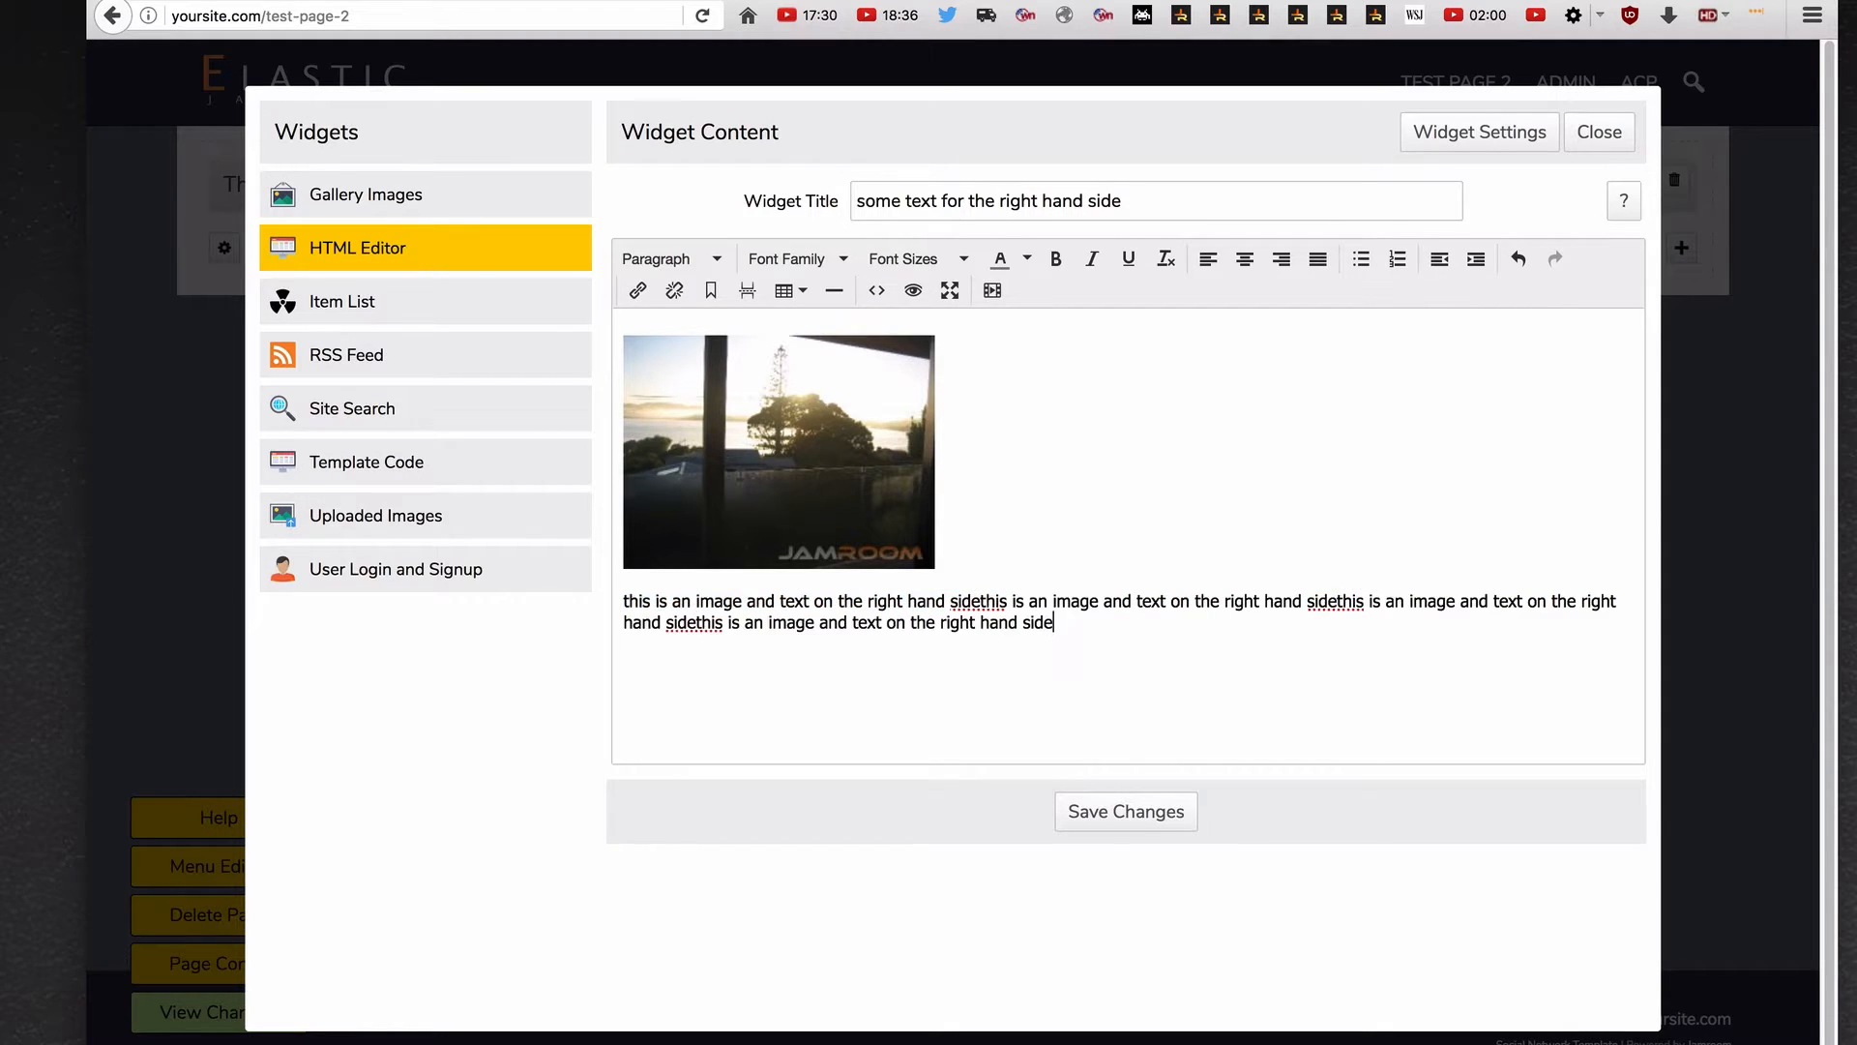
{"action": "key", "text": "ctrl+v"}
{"action": "key", "text": "ctrl+v"}
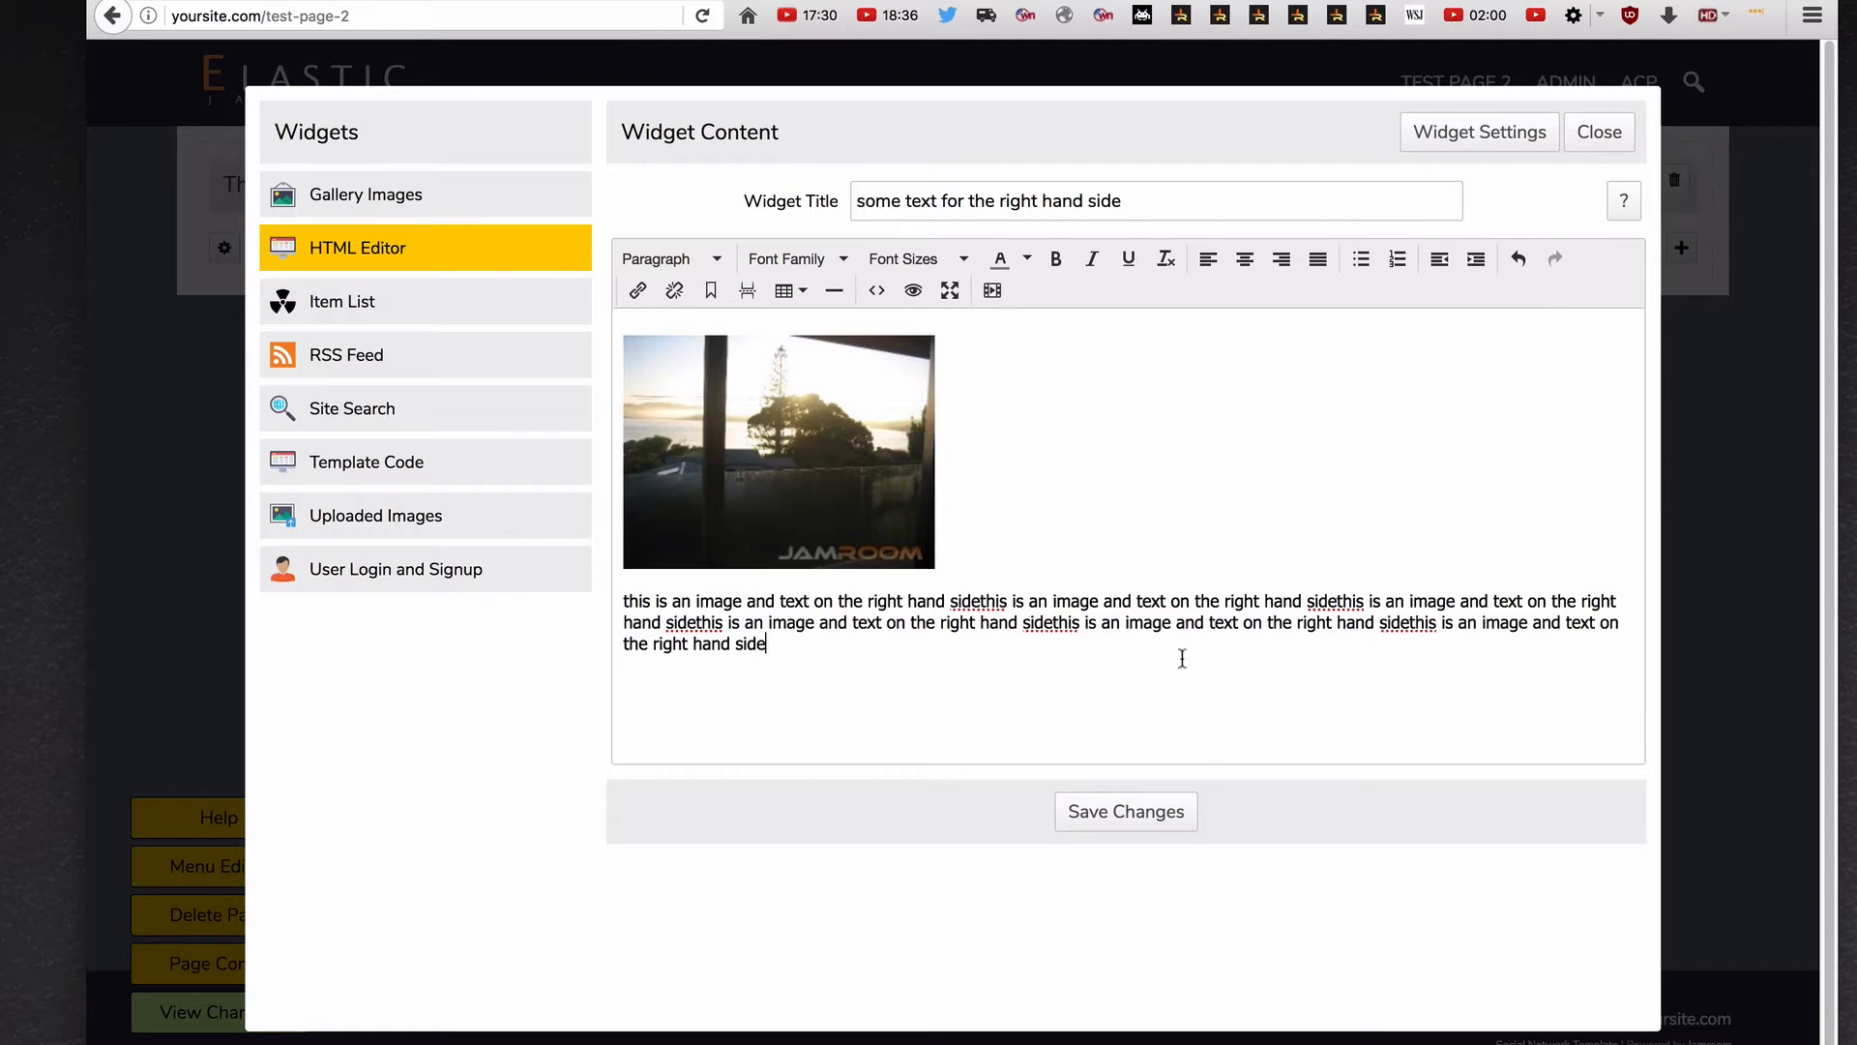
{"action": "left_click", "coordinate": [1144, 821]}
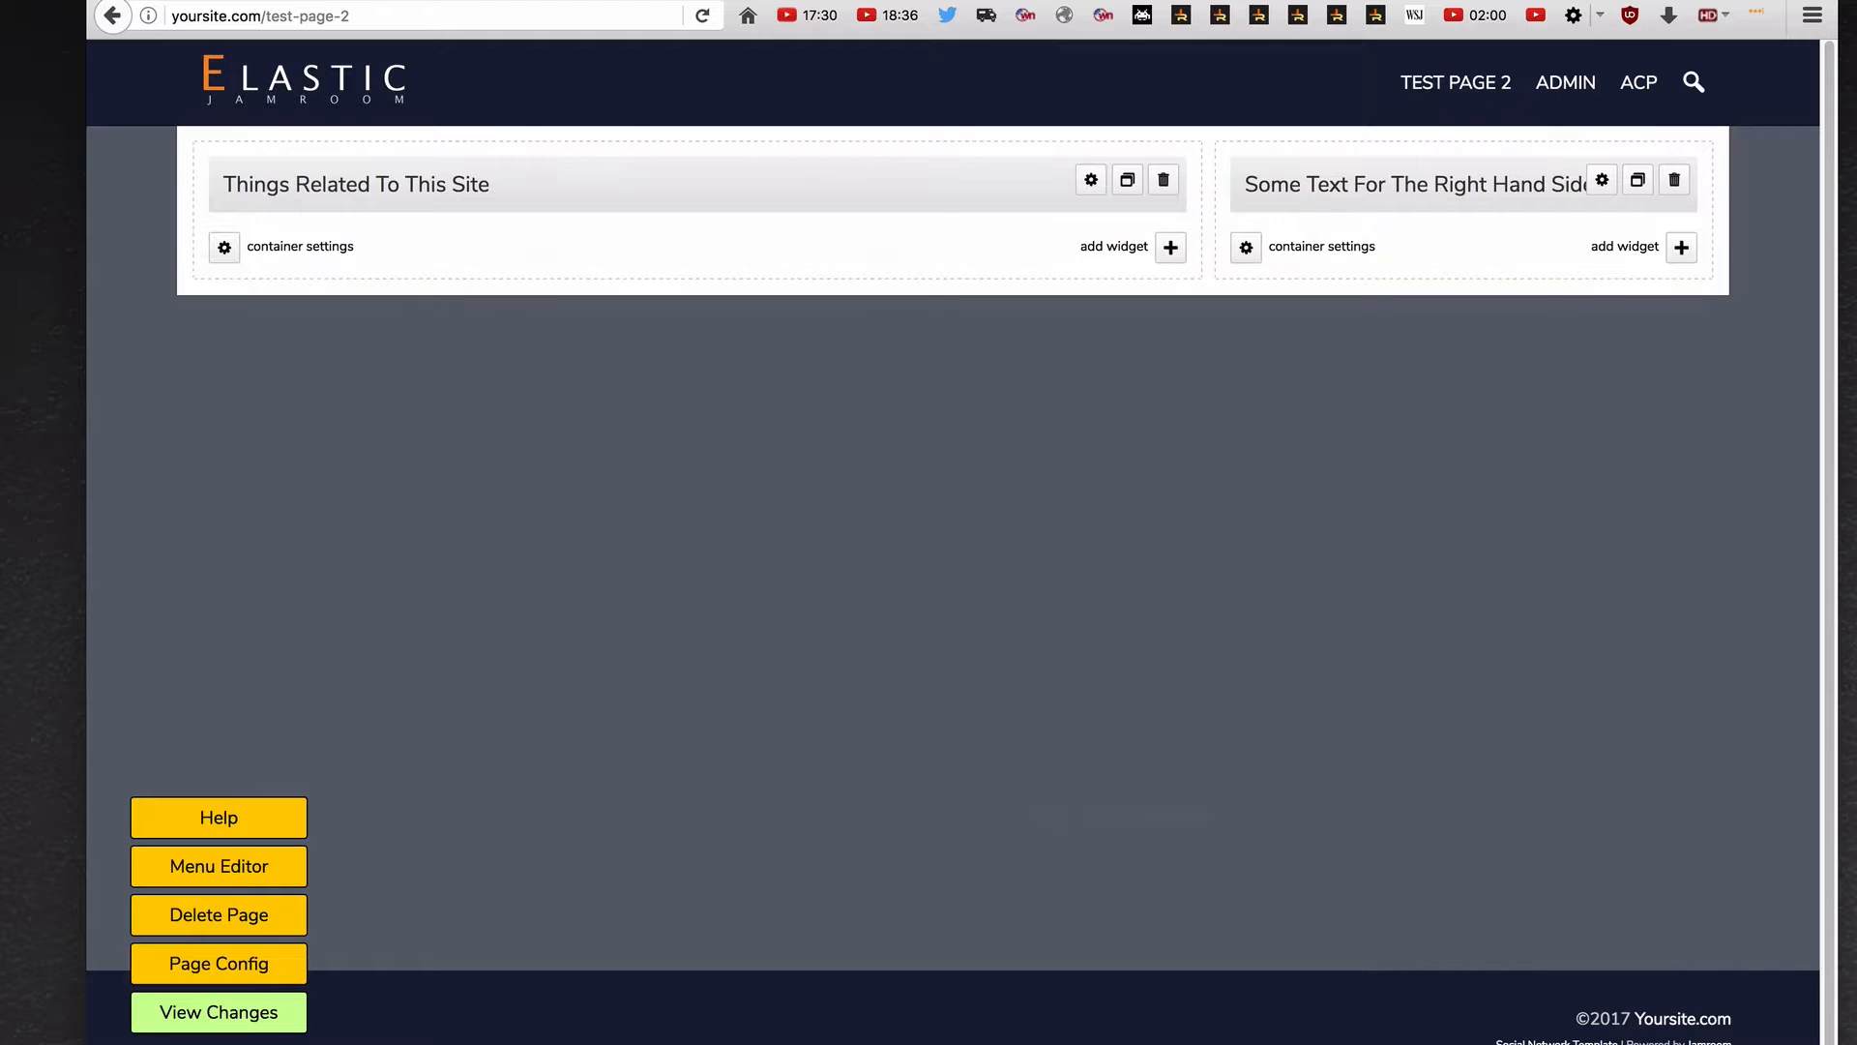
{"action": "left_click", "coordinate": [255, 1029]}
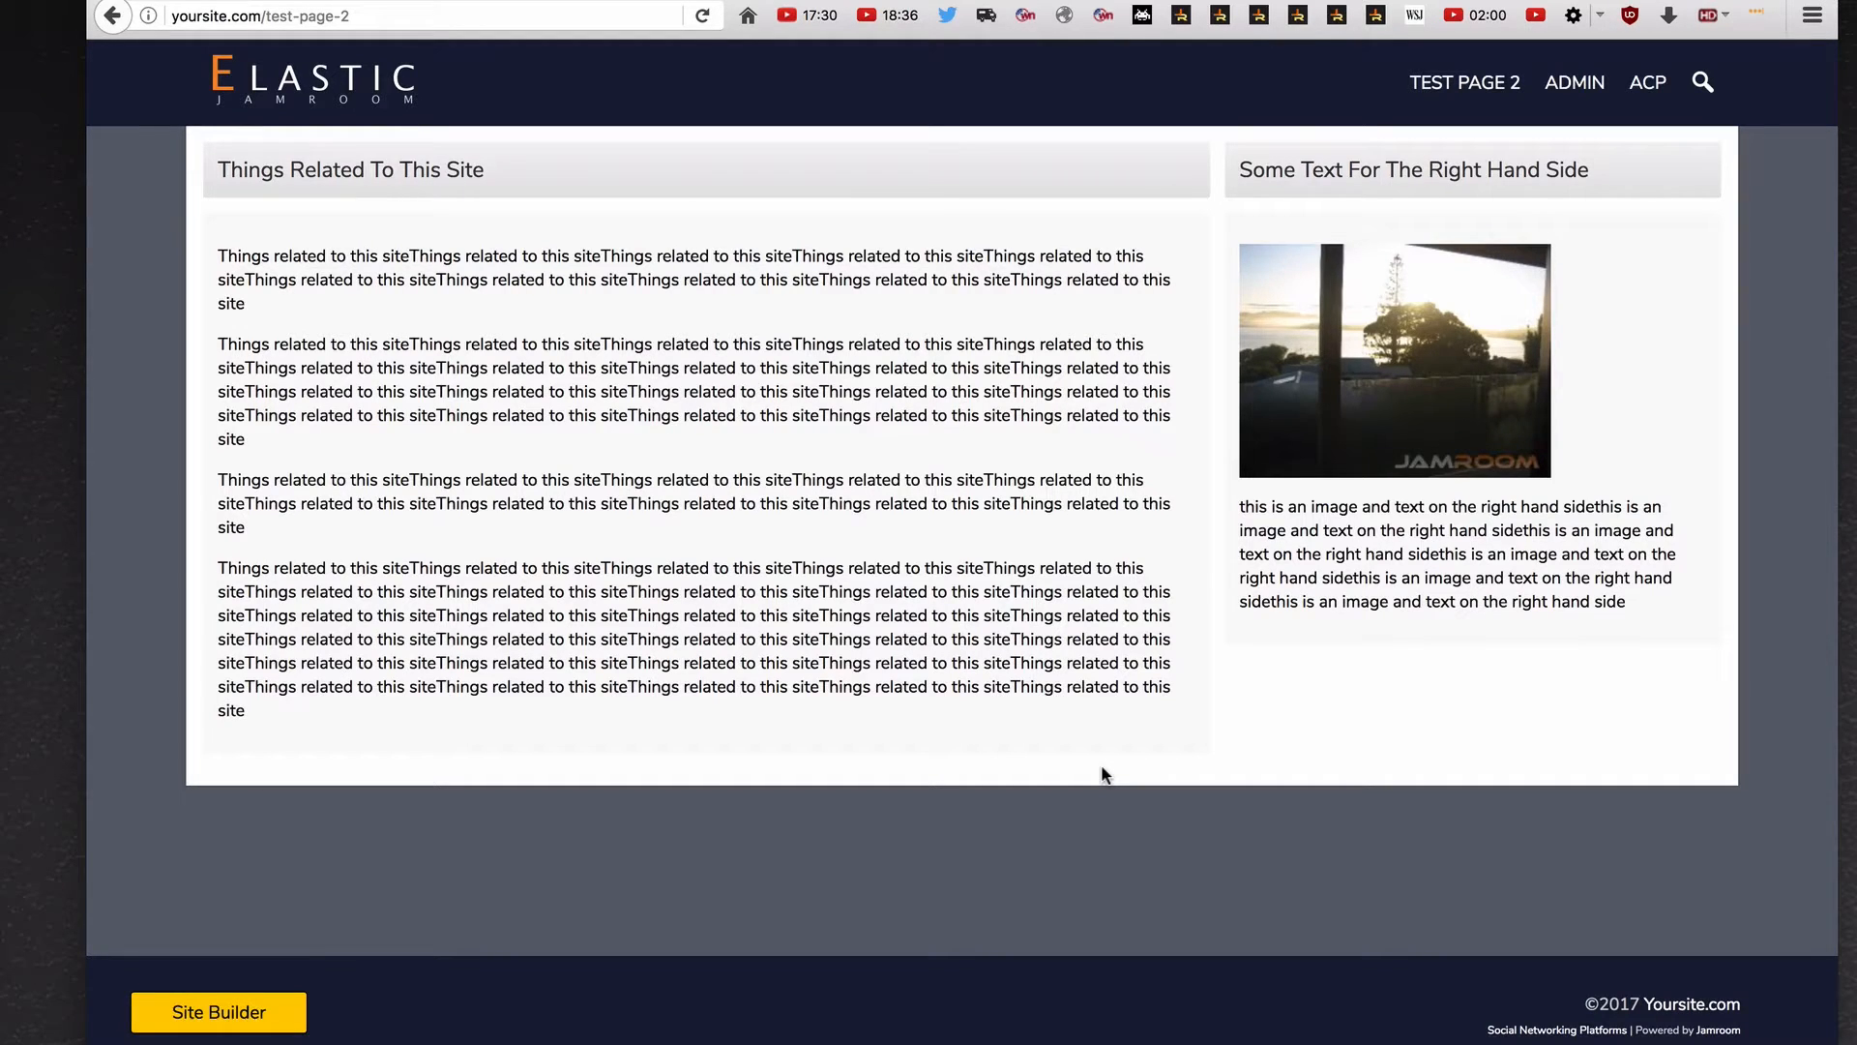
Reopen the page in Site Builder and add an Item List widget using the Image Galleries module to the wide container
{"action": "left_click", "coordinate": [302, 1011]}
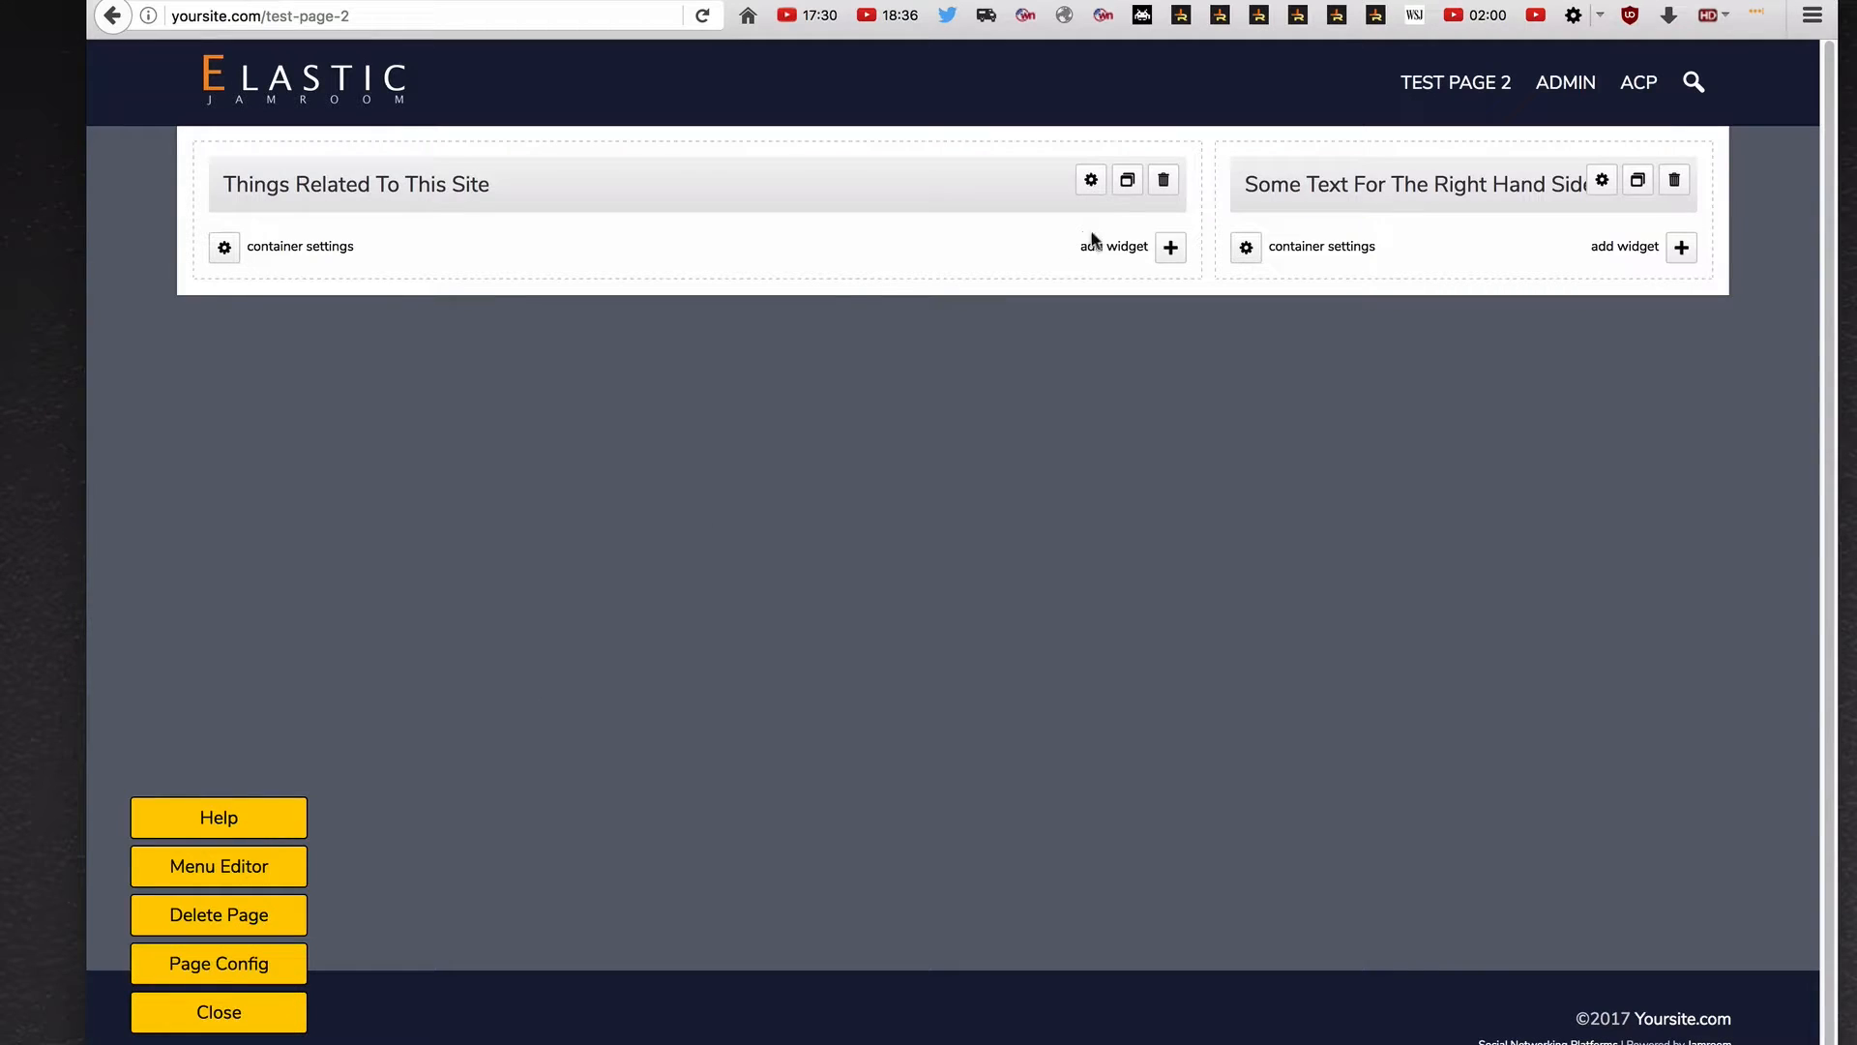
{"action": "left_click", "coordinate": [1170, 247]}
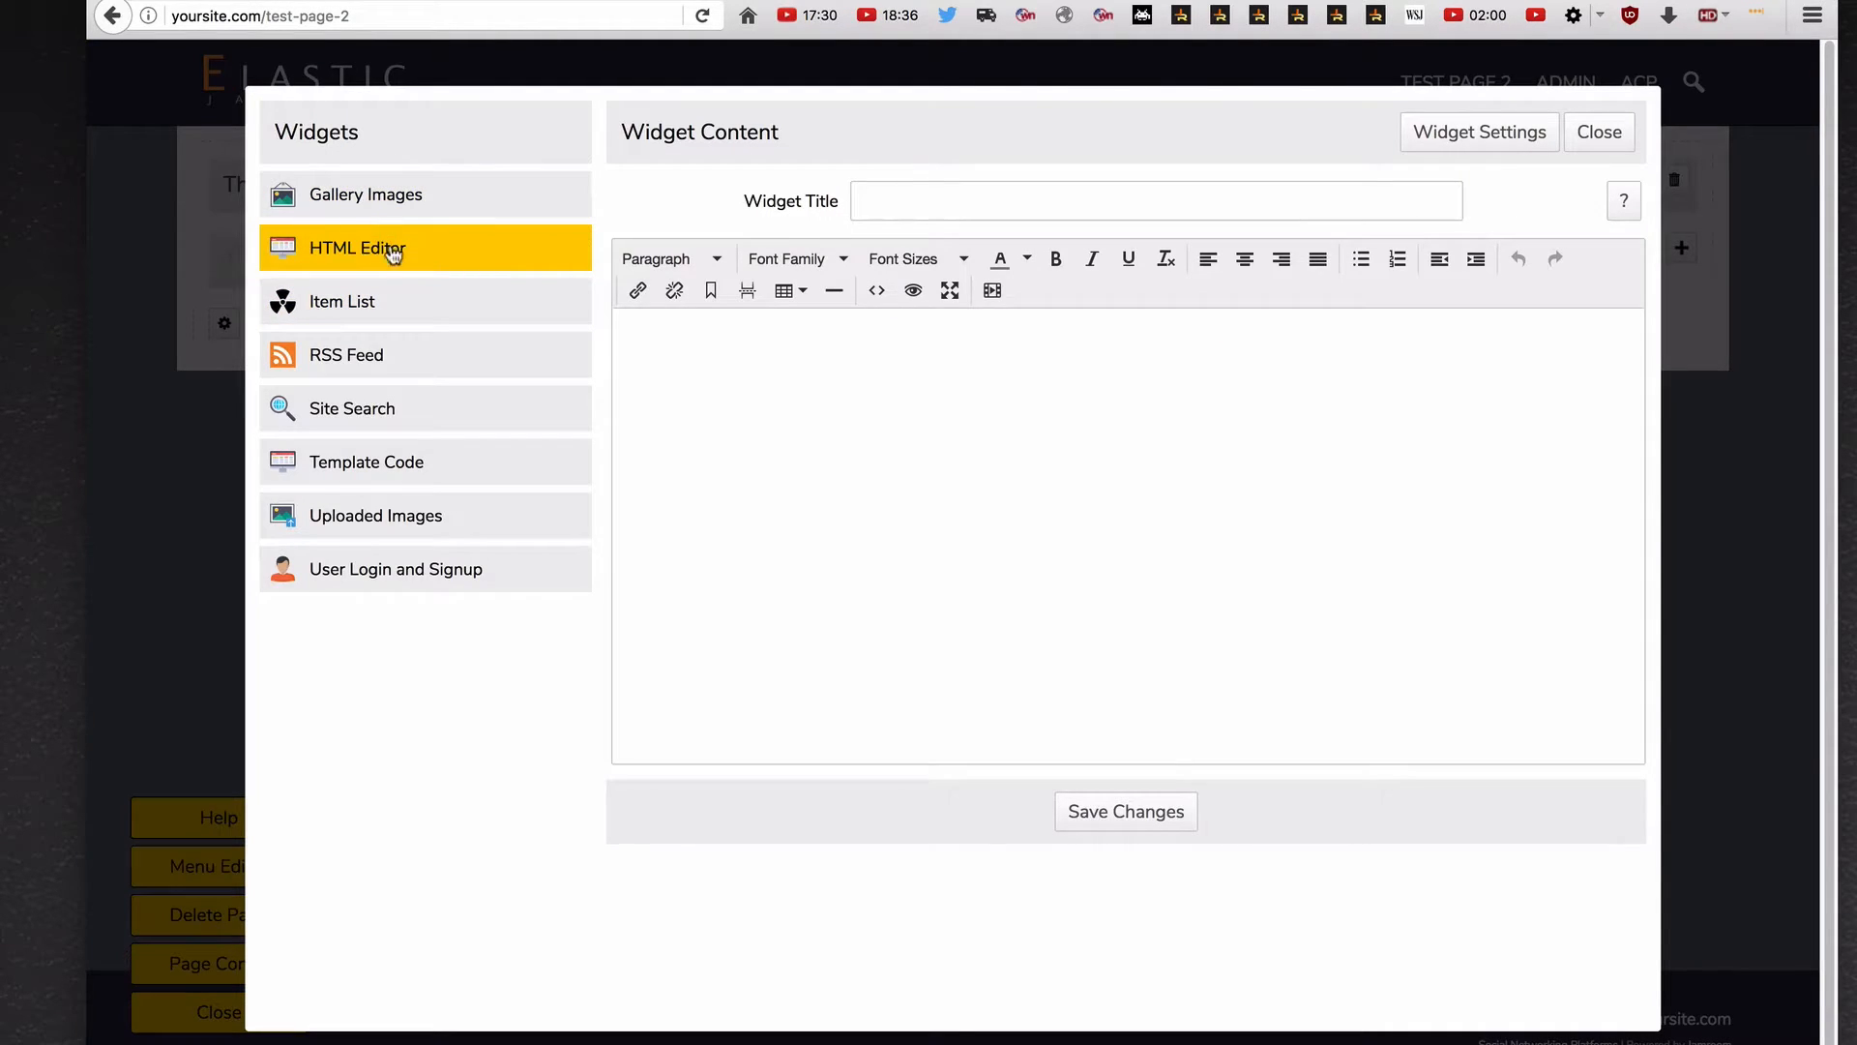
{"action": "left_click", "coordinate": [403, 301]}
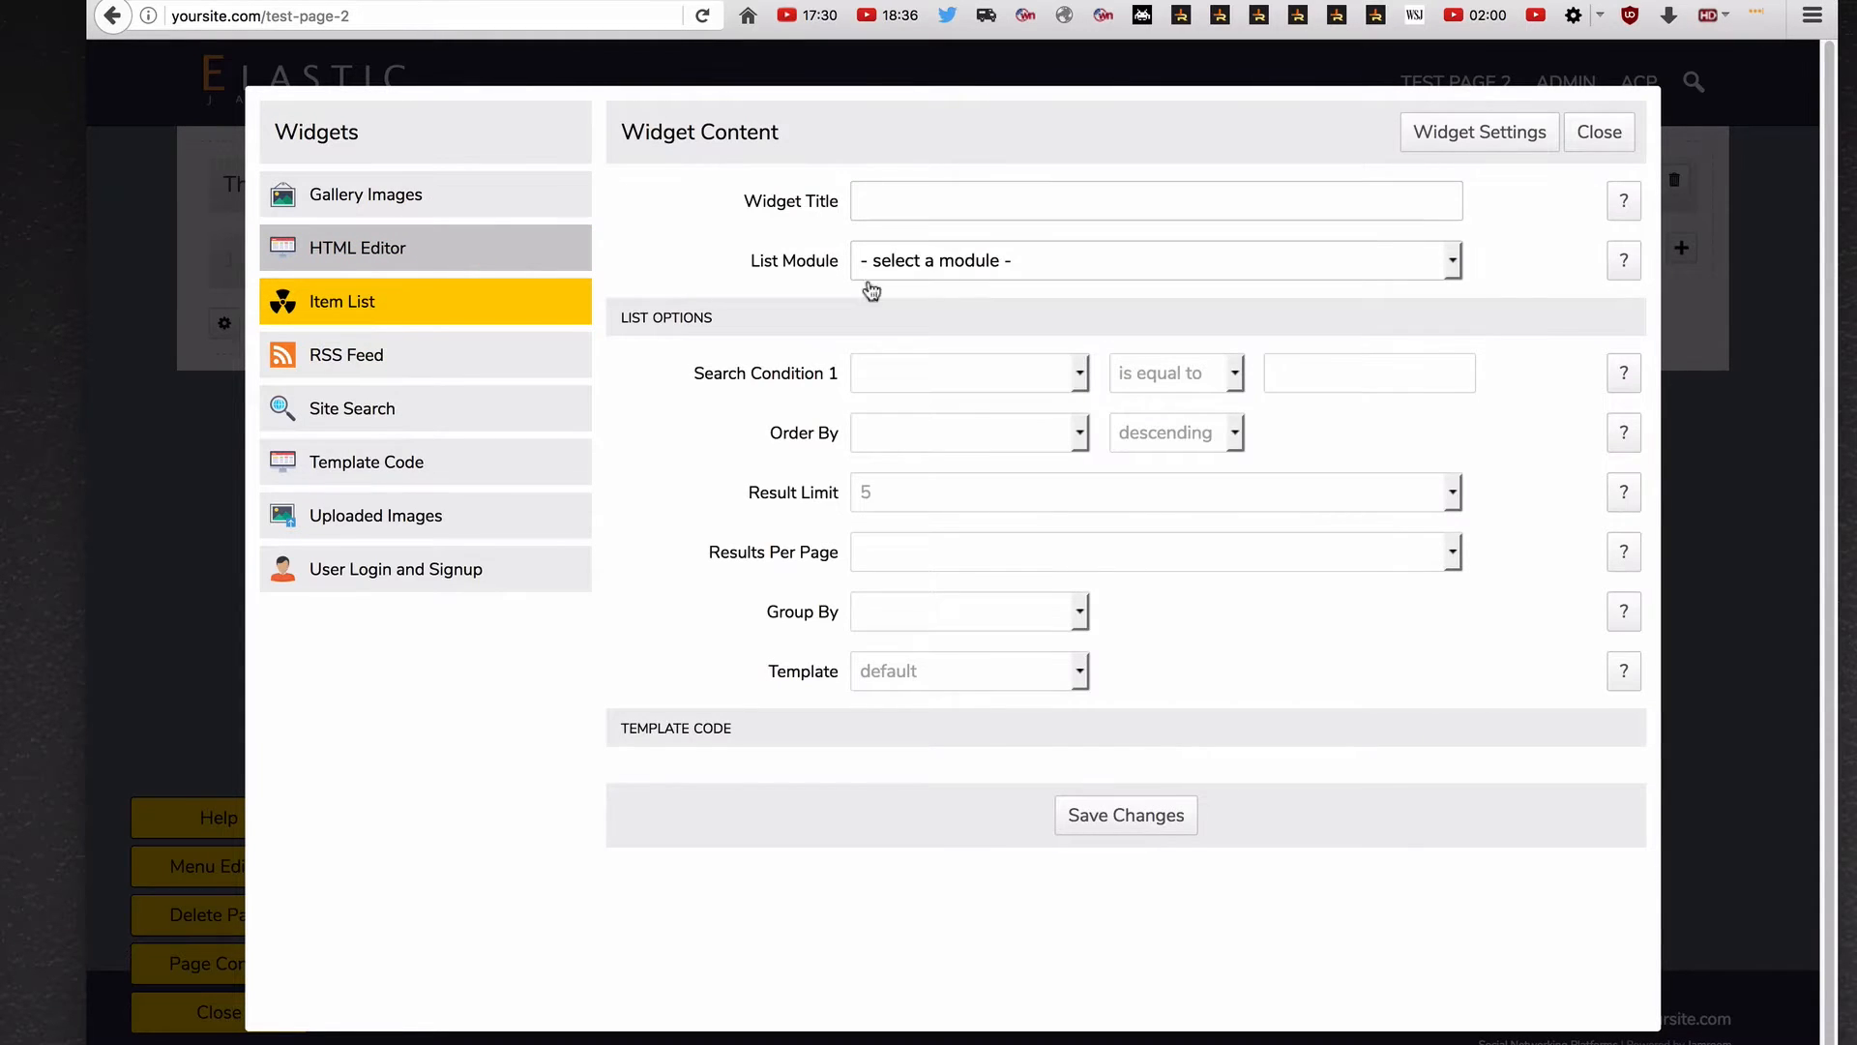
{"action": "left_click", "coordinate": [1064, 259]}
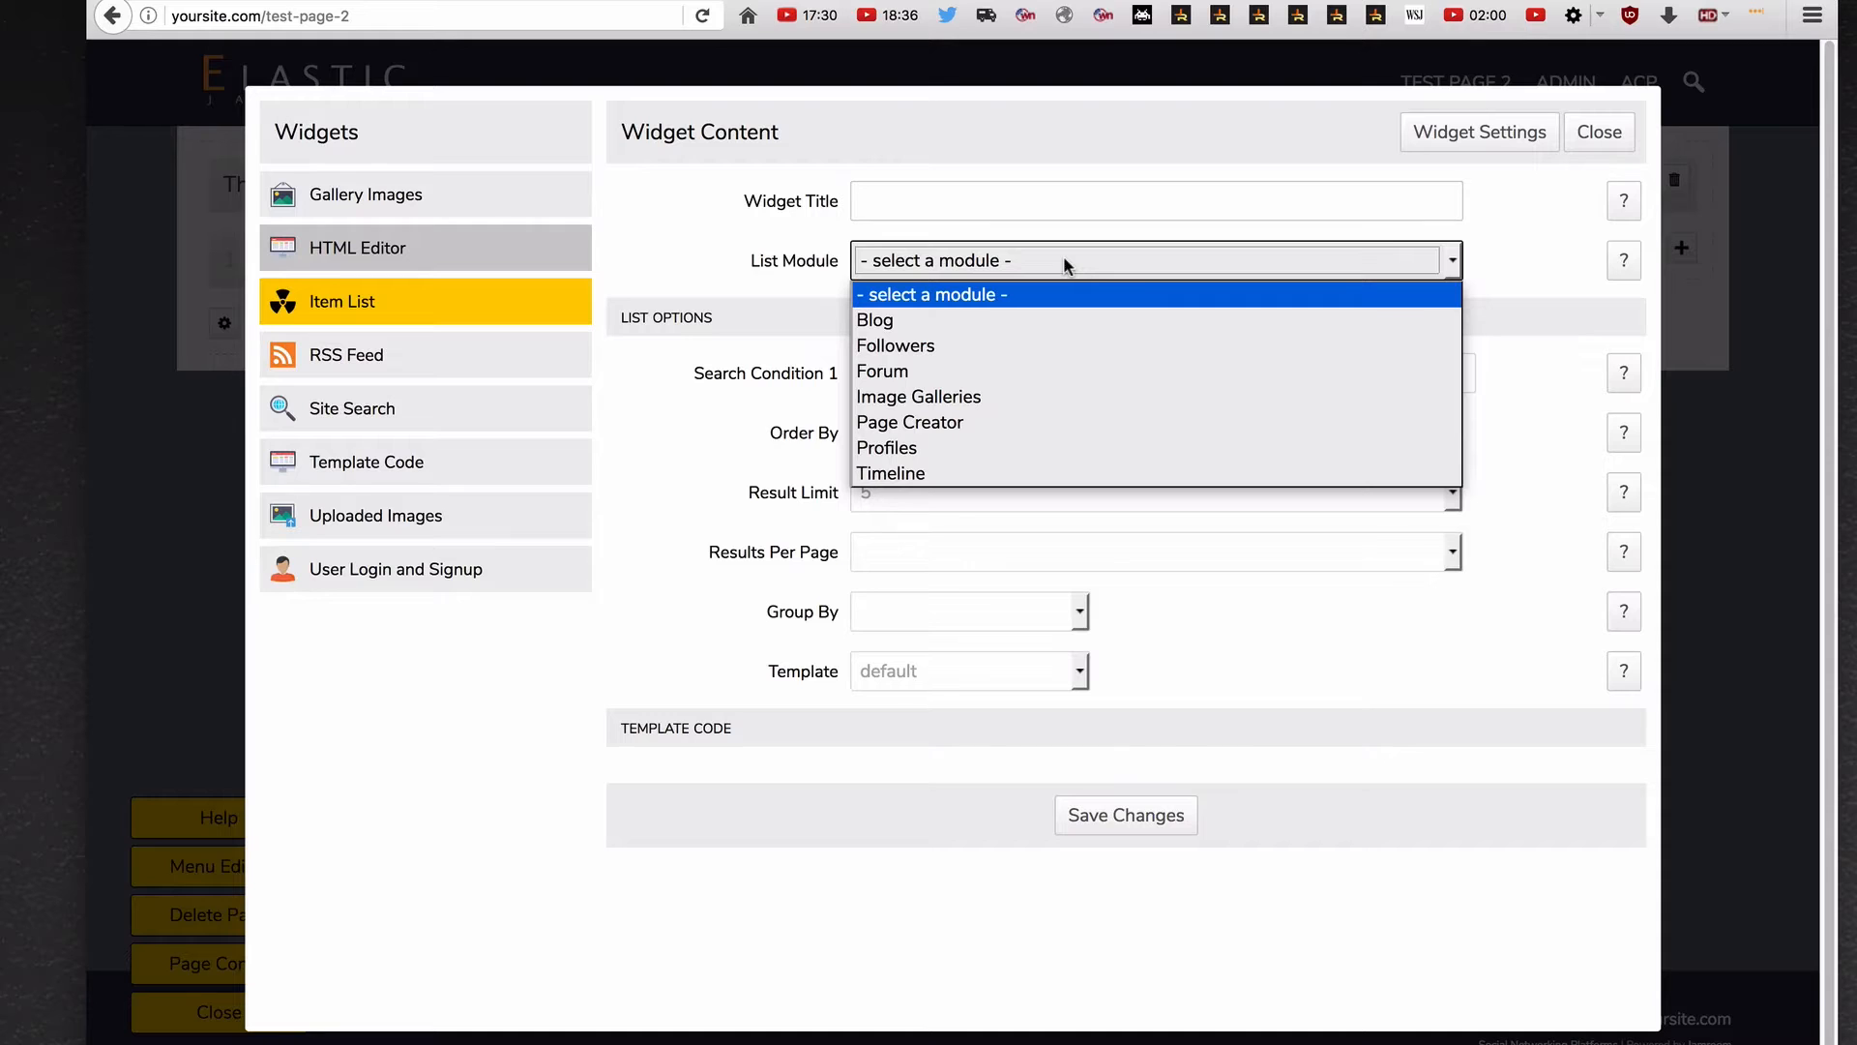
{"action": "left_click", "coordinate": [1008, 399]}
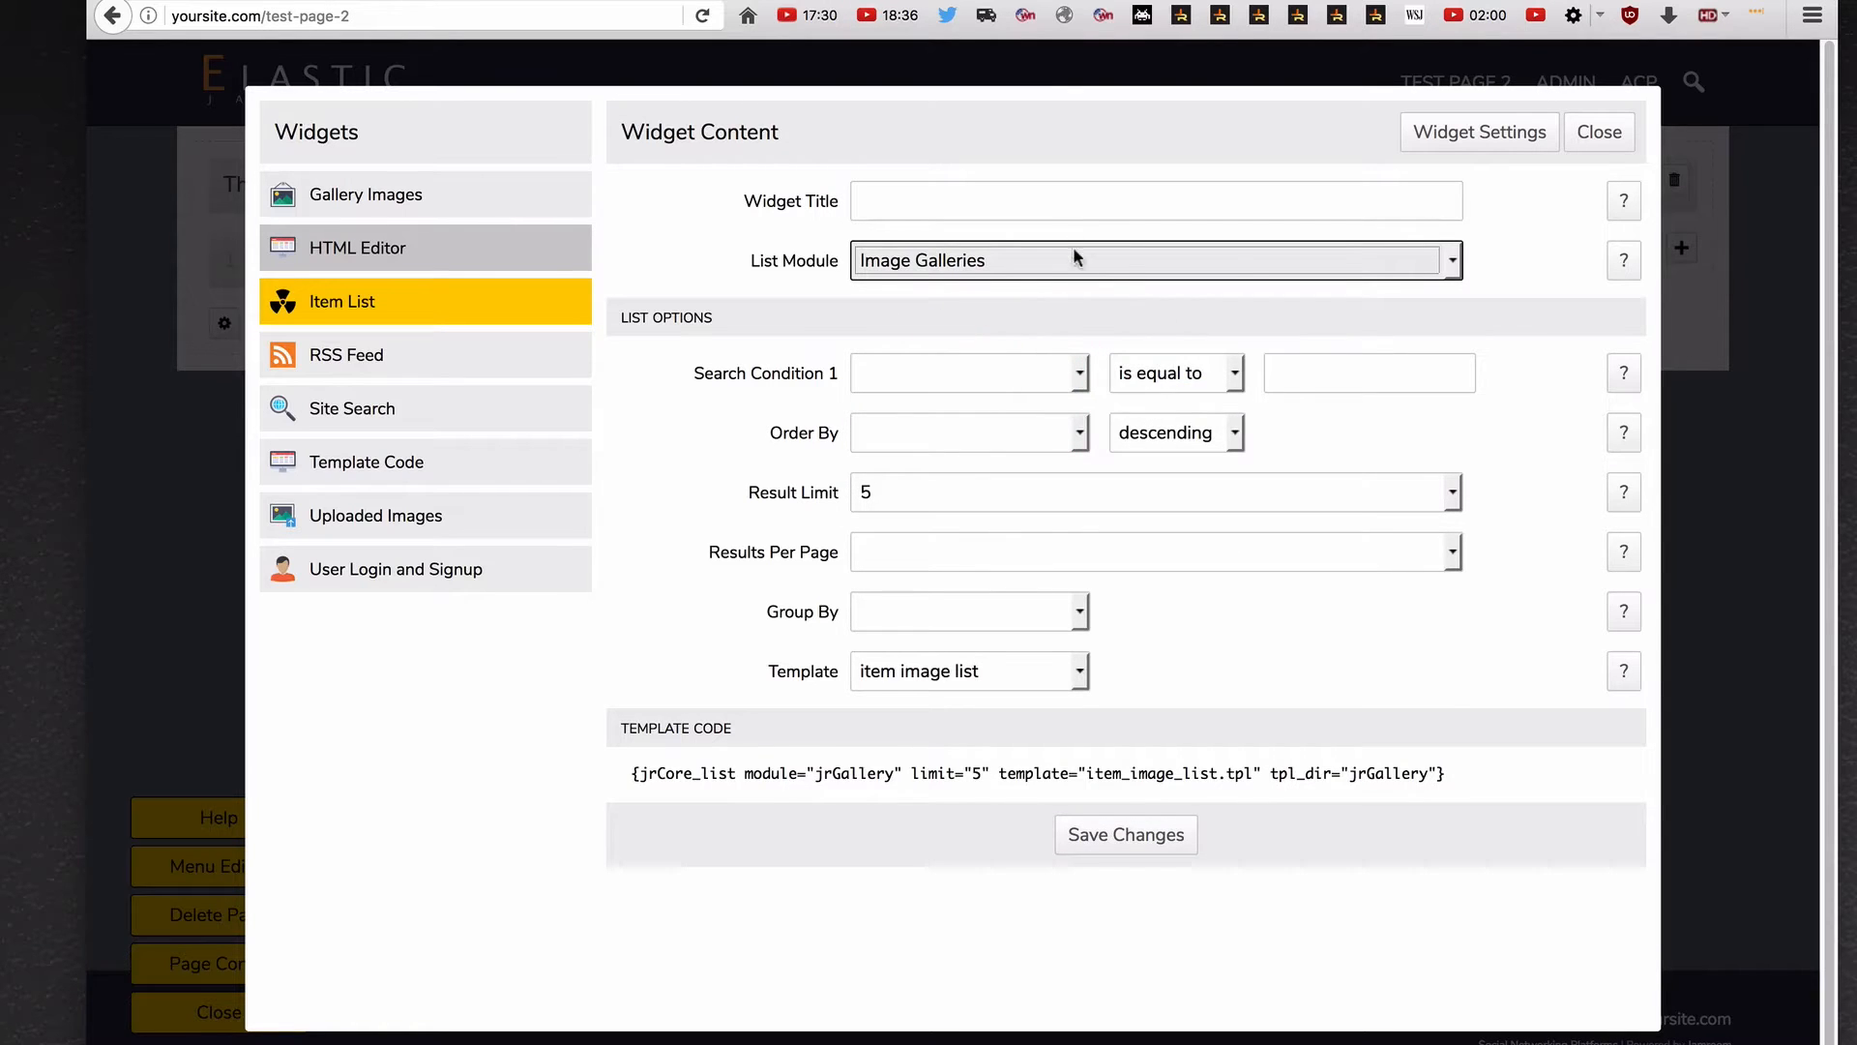
Title the Item List widget "Latest Galleries", look through the available search condition fields without choosing any, and save the widget
{"action": "left_click", "coordinate": [1074, 199]}
{"action": "type", "text": "La"}
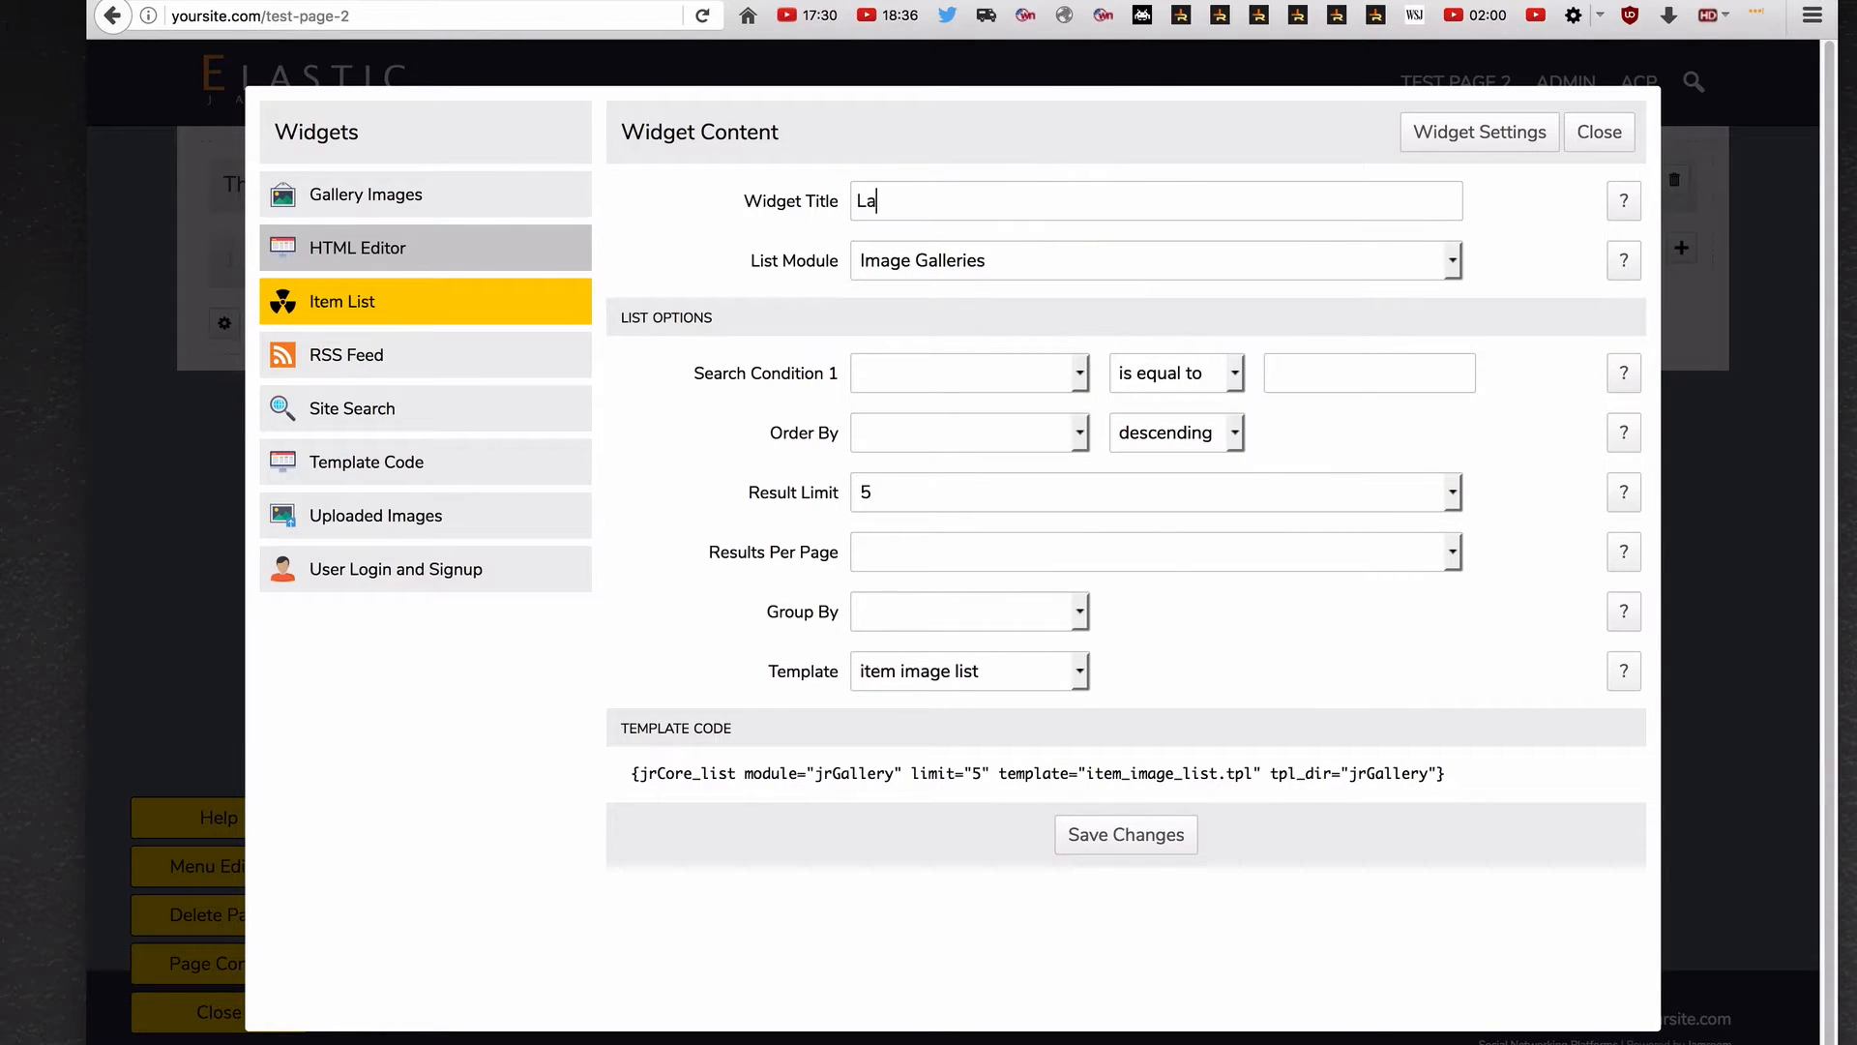
{"action": "type", "text": "test Galleries"}
{"action": "left_click", "coordinate": [1064, 375]}
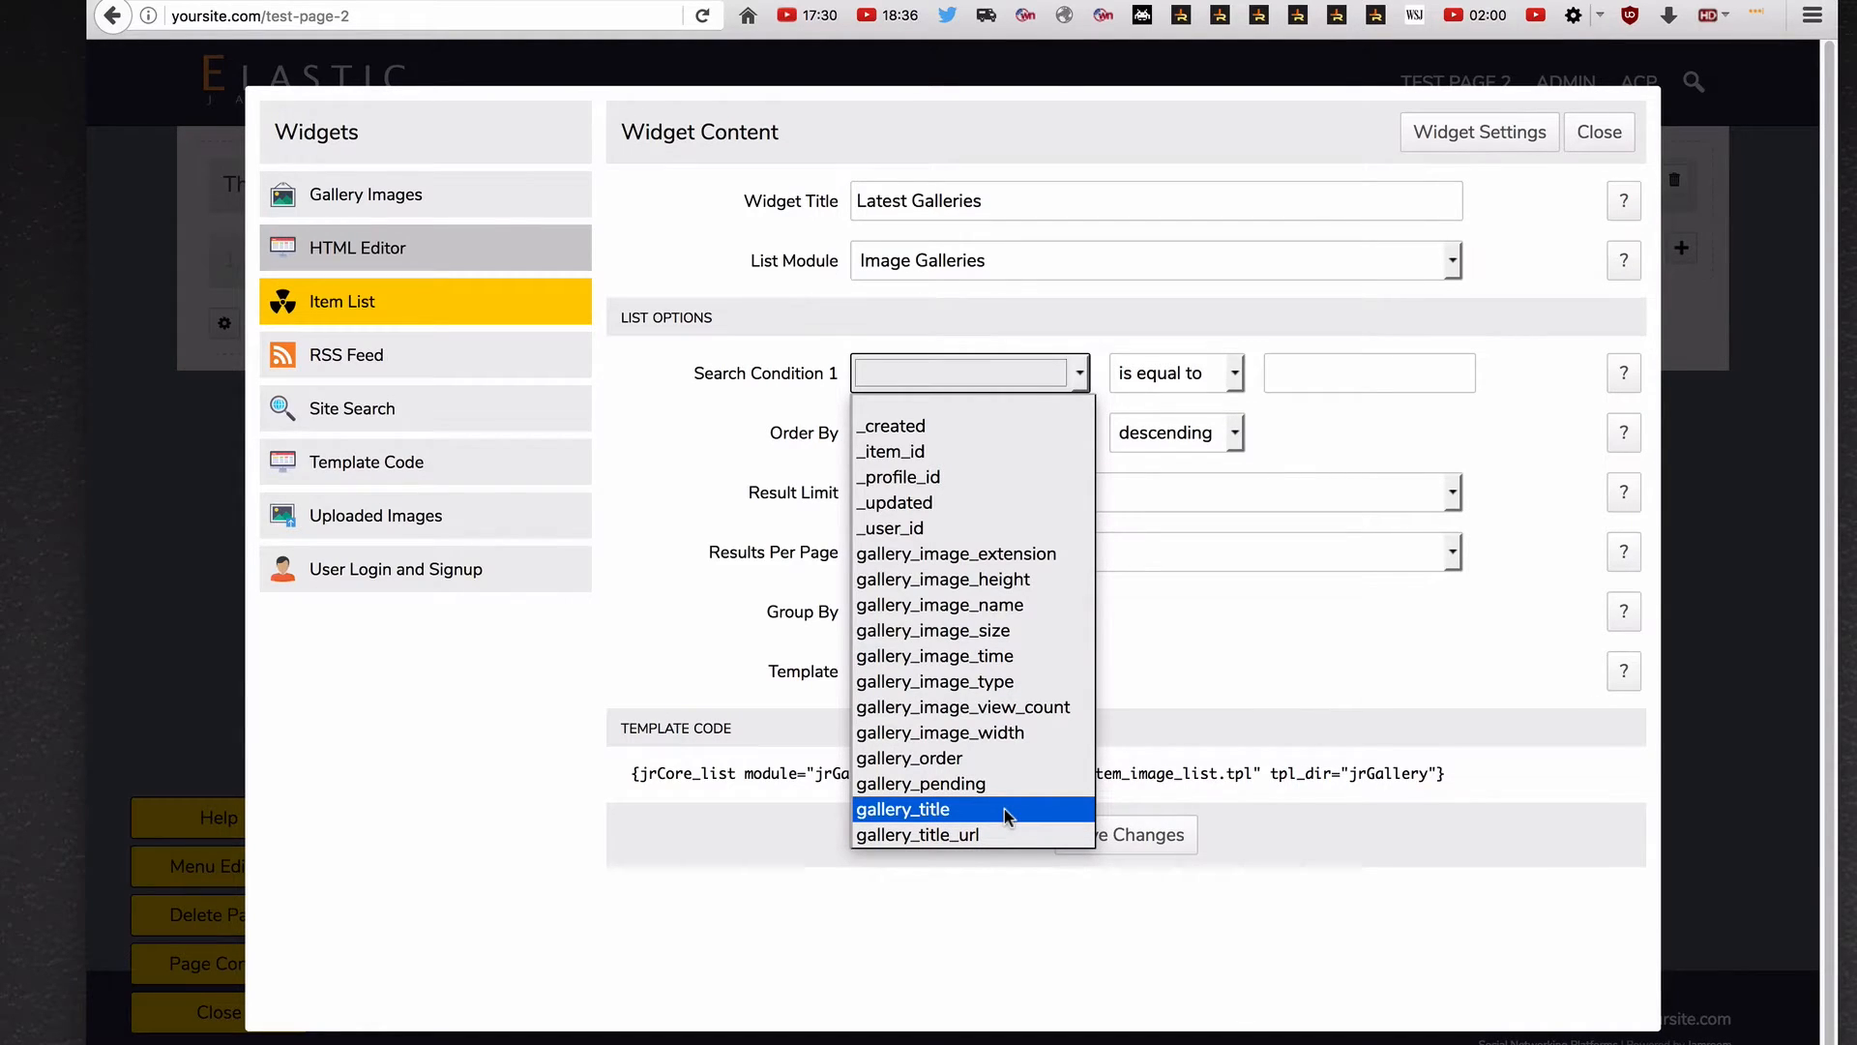
{"action": "left_click", "coordinate": [1350, 474]}
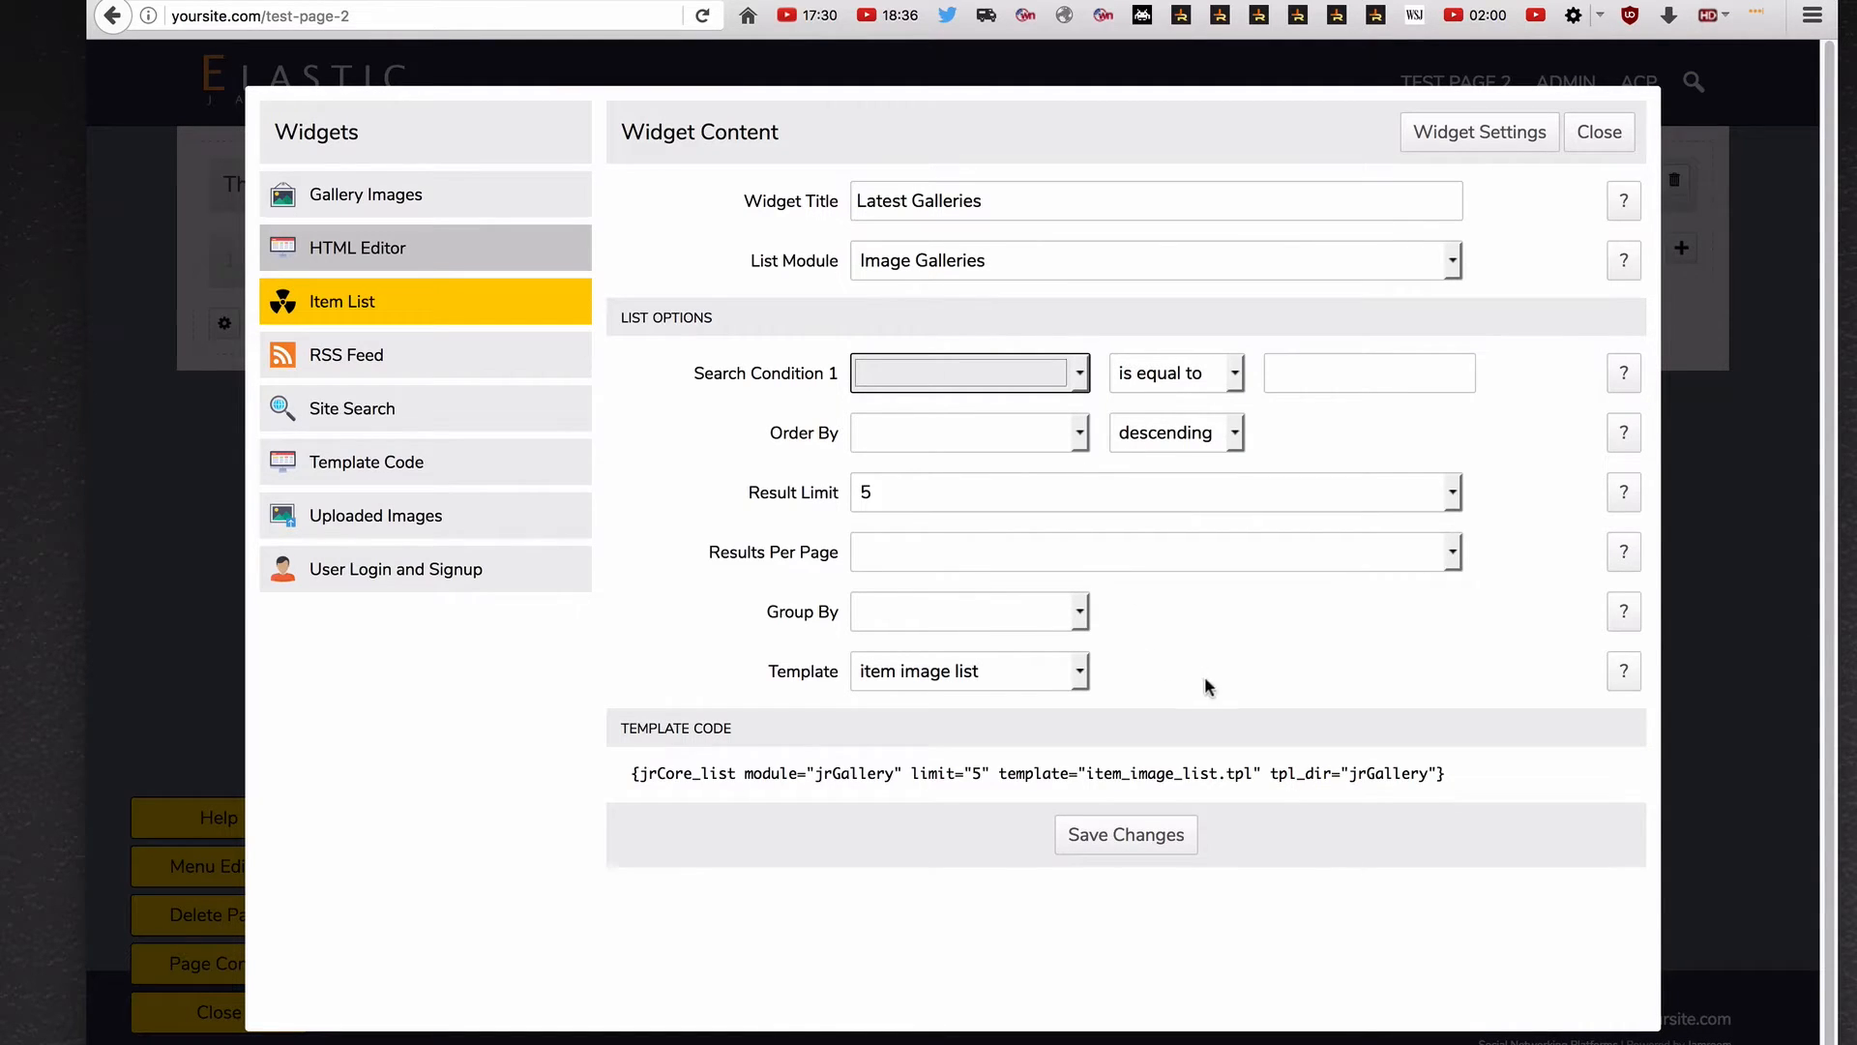
{"action": "left_click", "coordinate": [1111, 832]}
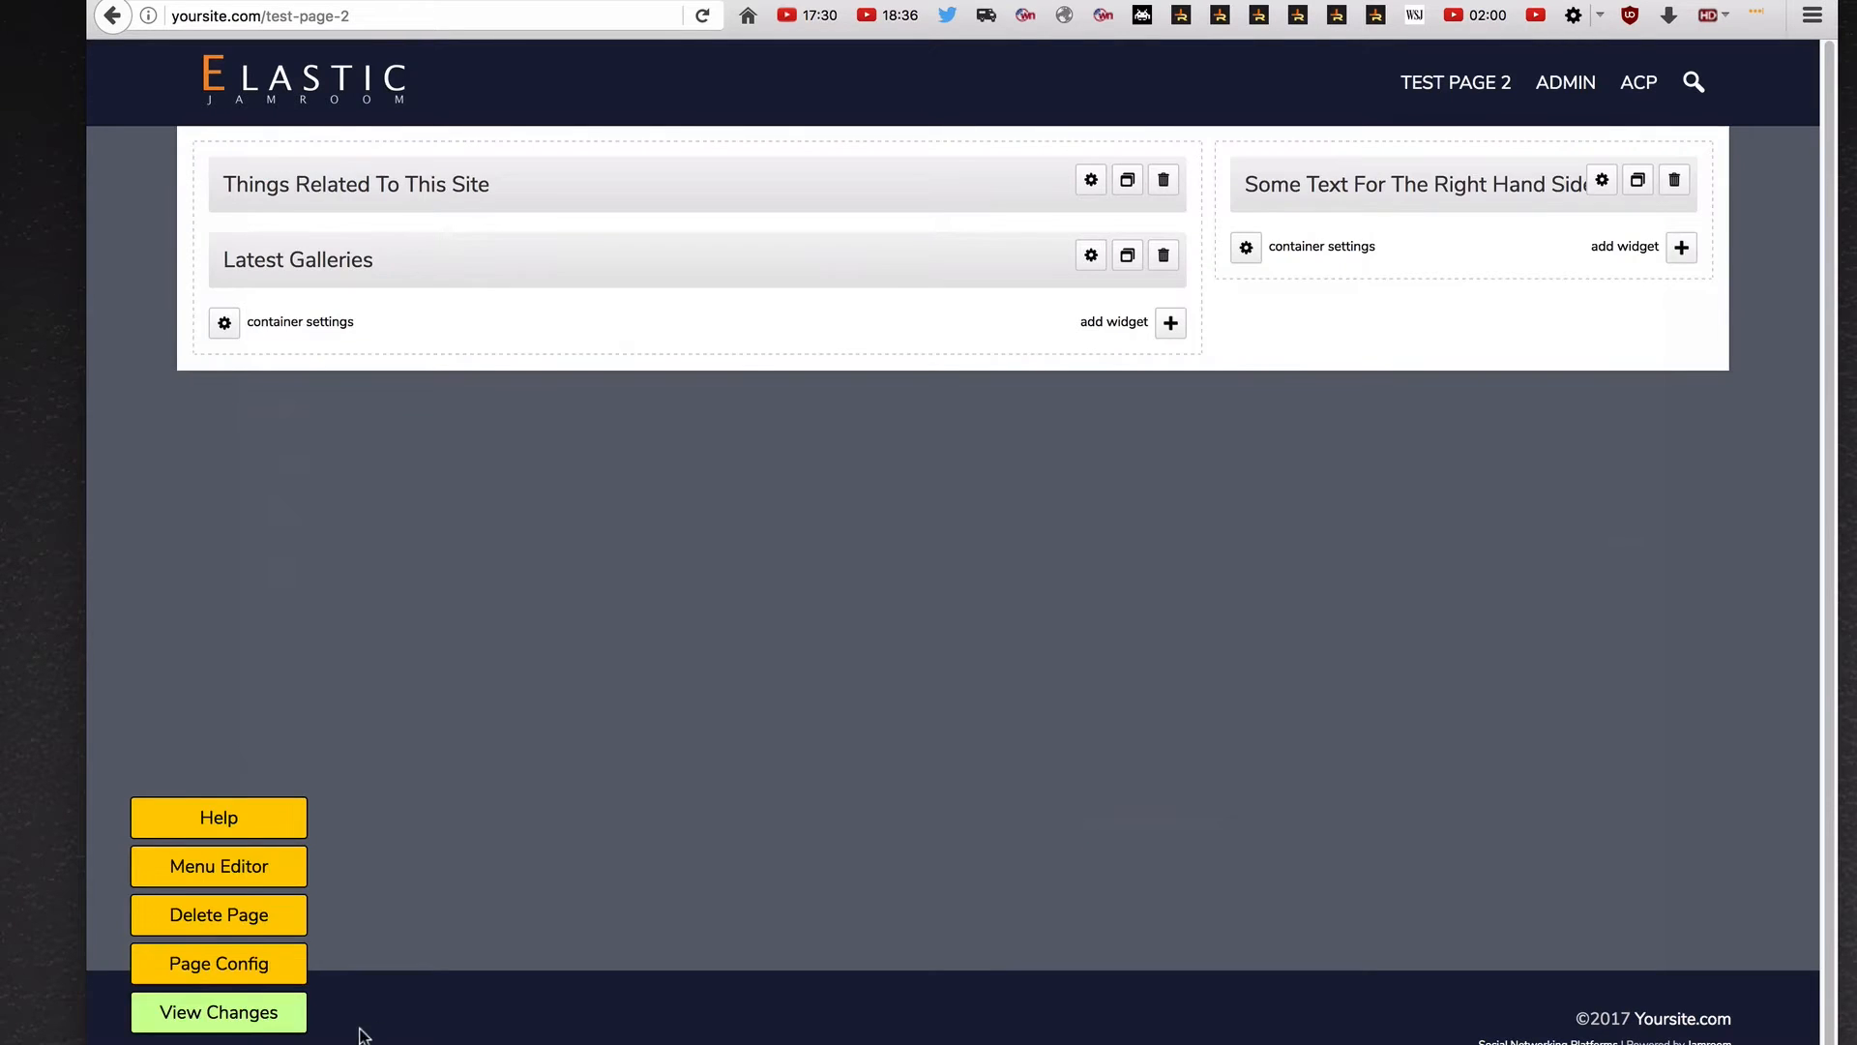
View the changed page and examine both text widgets and the Latest Galleries list from beginning to end
{"action": "left_click", "coordinate": [249, 1029]}
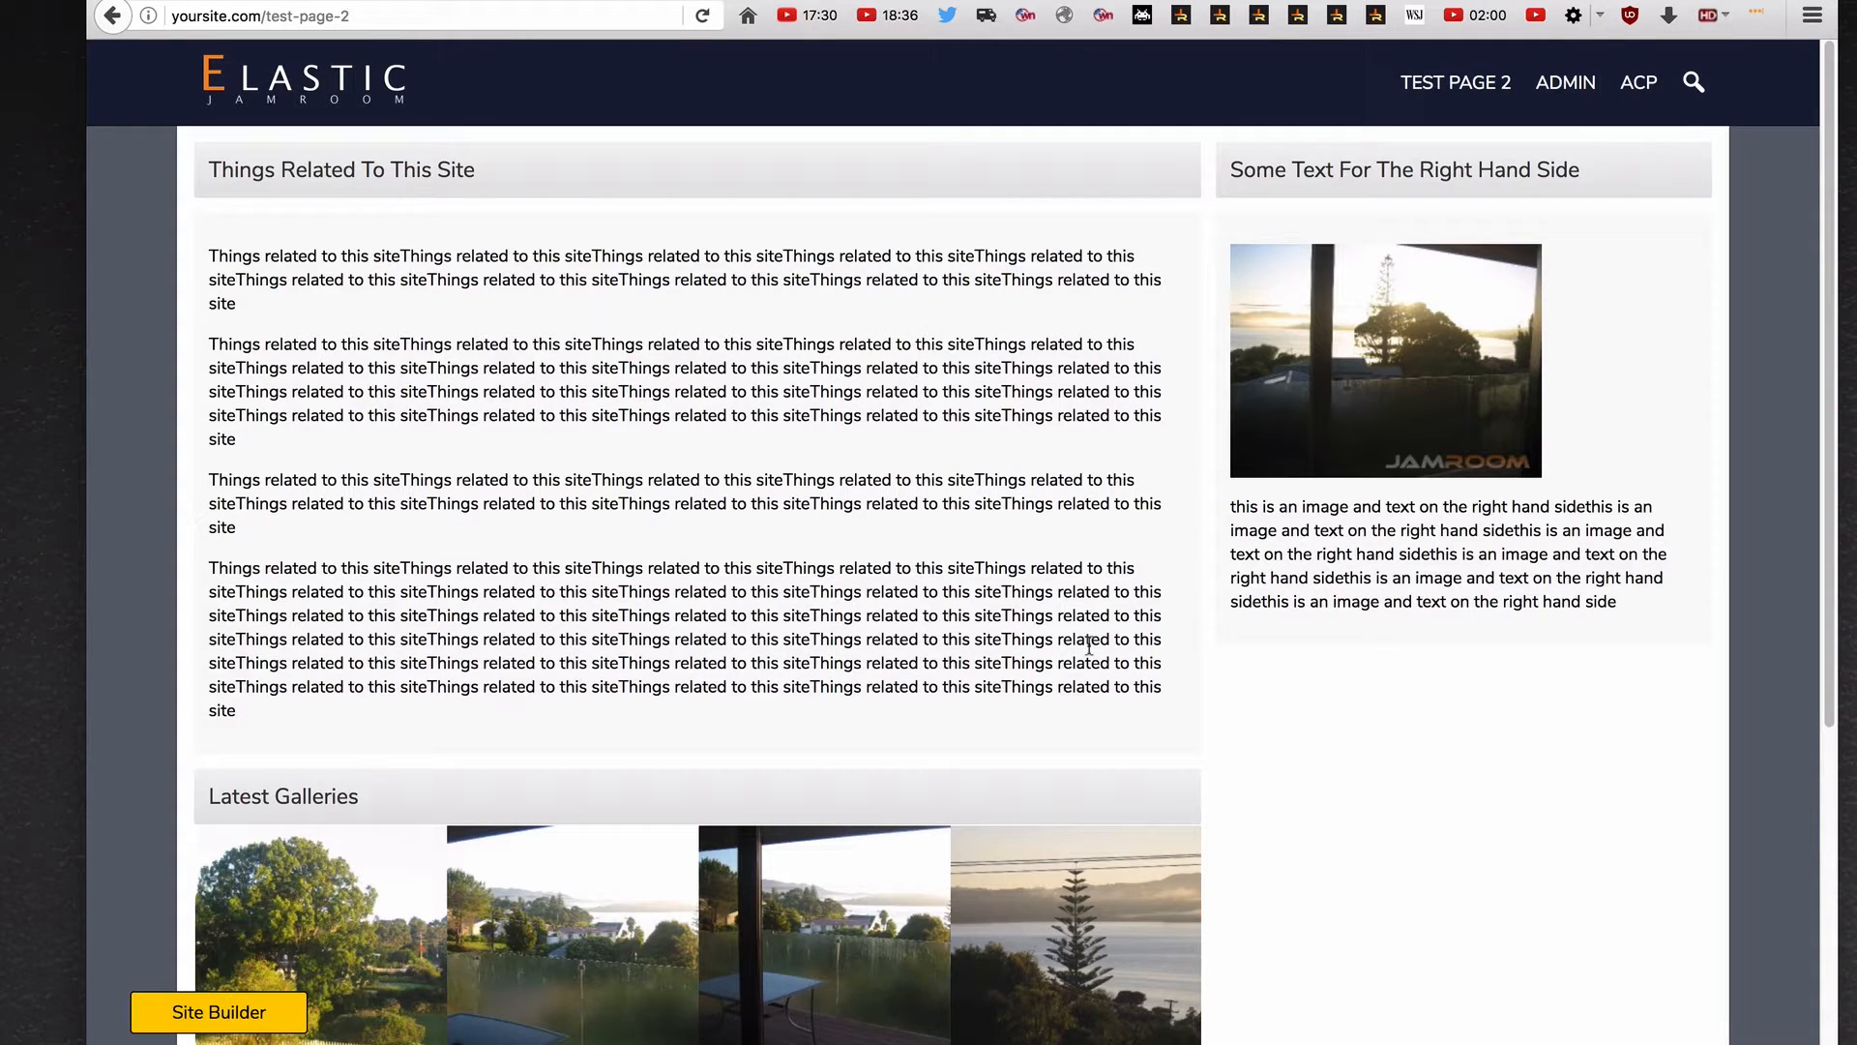
{"action": "scroll", "coordinate": [1091, 615], "scroll_direction": "down", "scroll_amount": 4}
{"action": "scroll", "coordinate": [1327, 491], "scroll_direction": "down", "scroll_amount": 2}
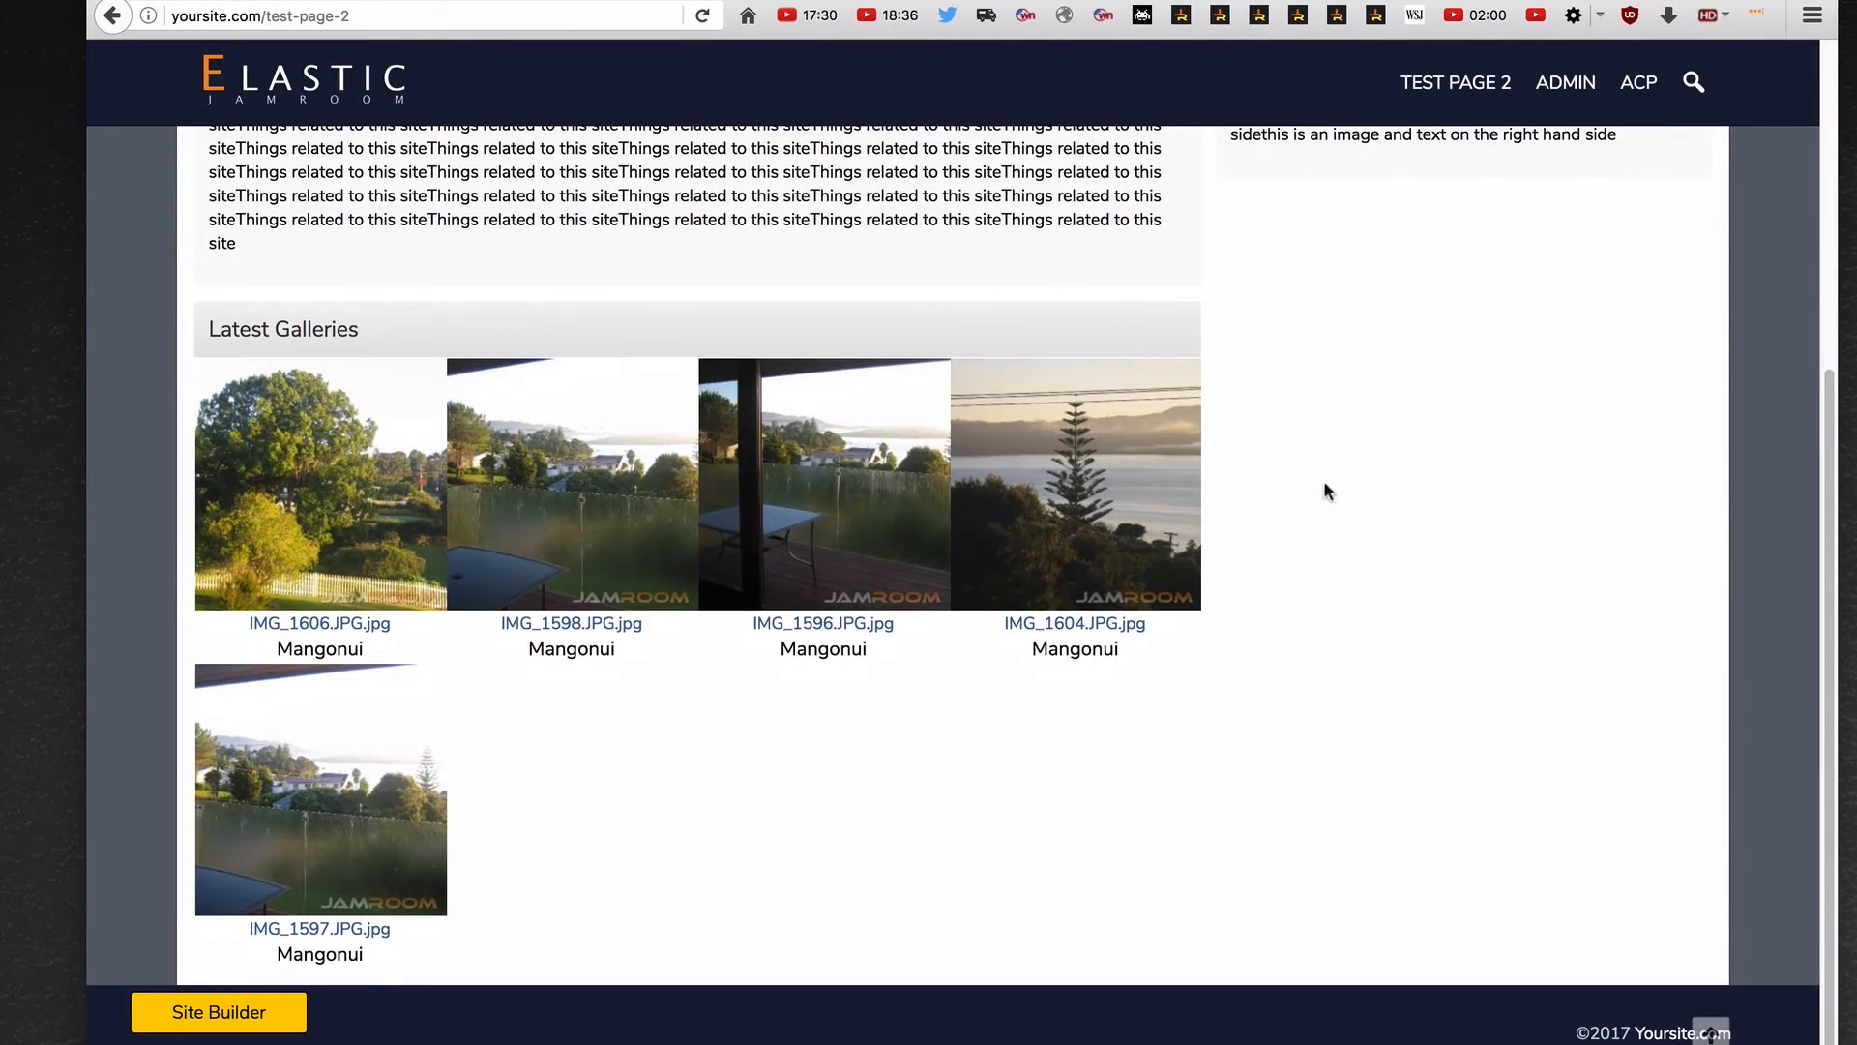
{"action": "scroll", "coordinate": [1096, 796], "scroll_direction": "down", "scroll_amount": 1}
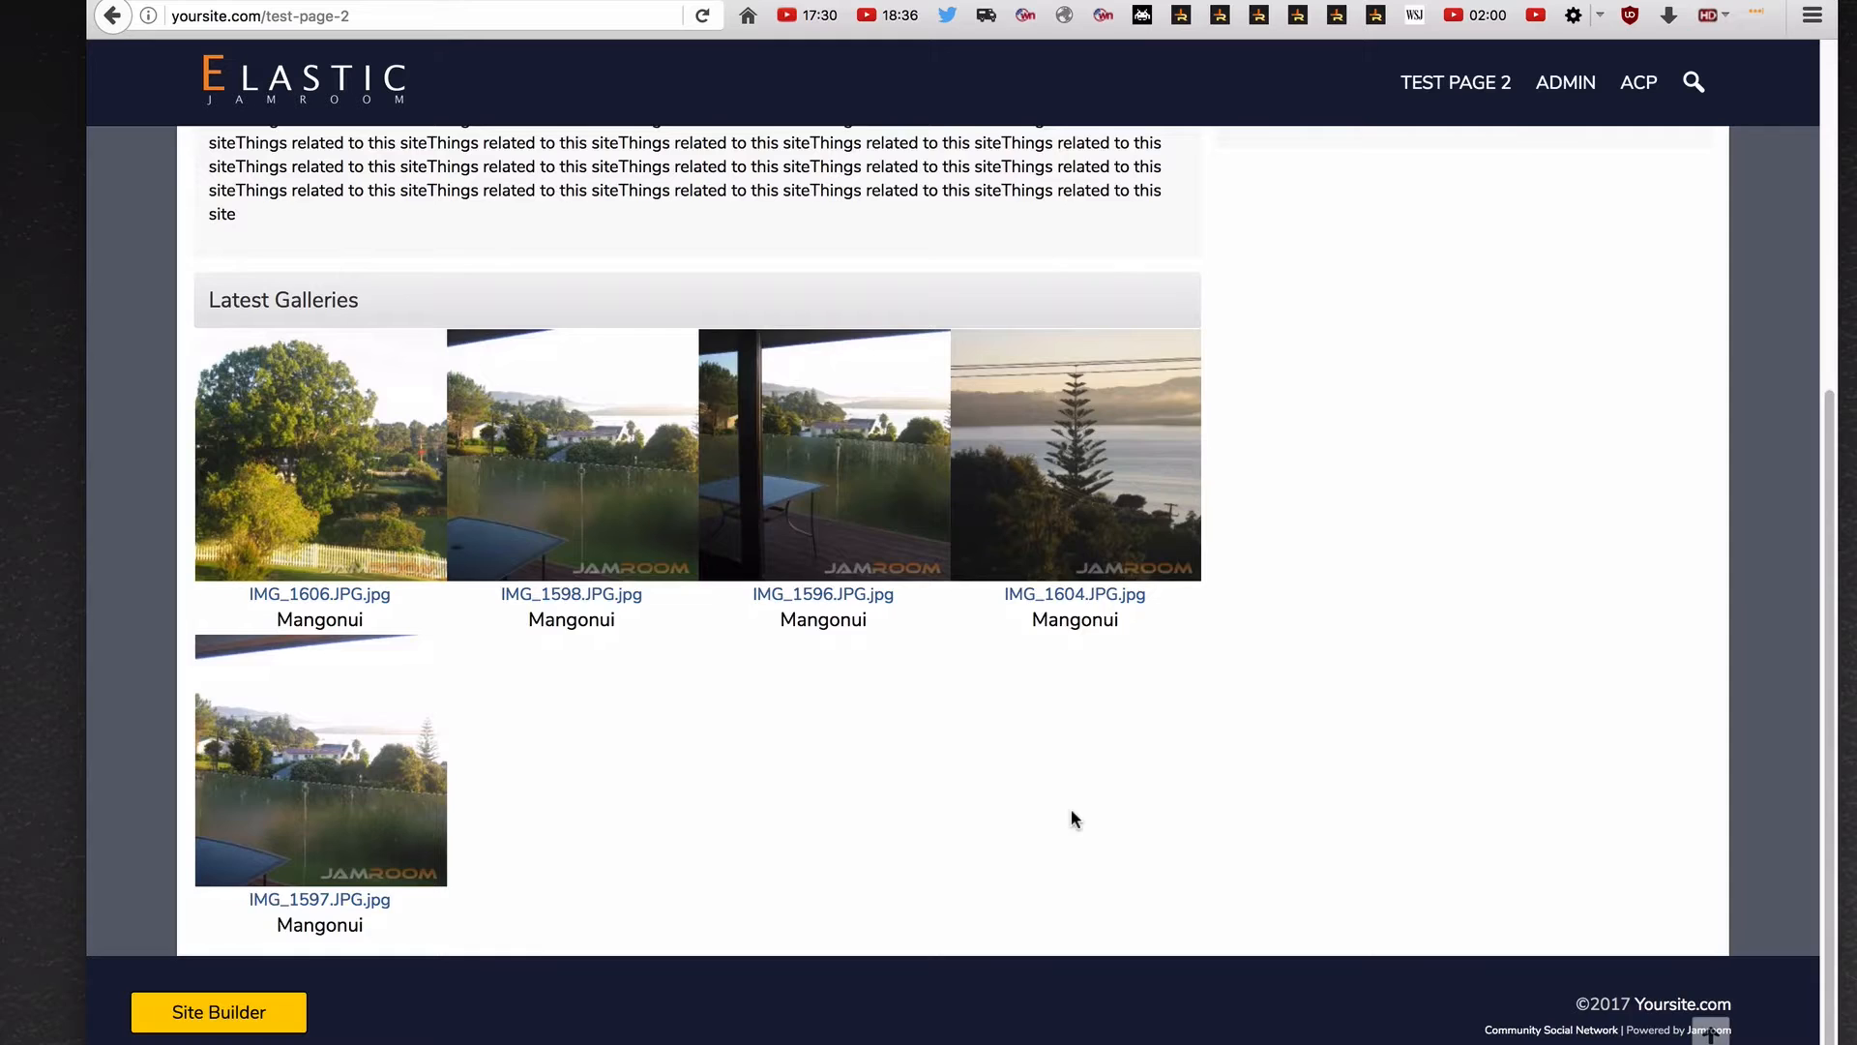
{"action": "scroll", "coordinate": [1071, 810], "scroll_direction": "up", "scroll_amount": 5}
{"action": "scroll", "coordinate": [903, 564], "scroll_direction": "up", "scroll_amount": 2}
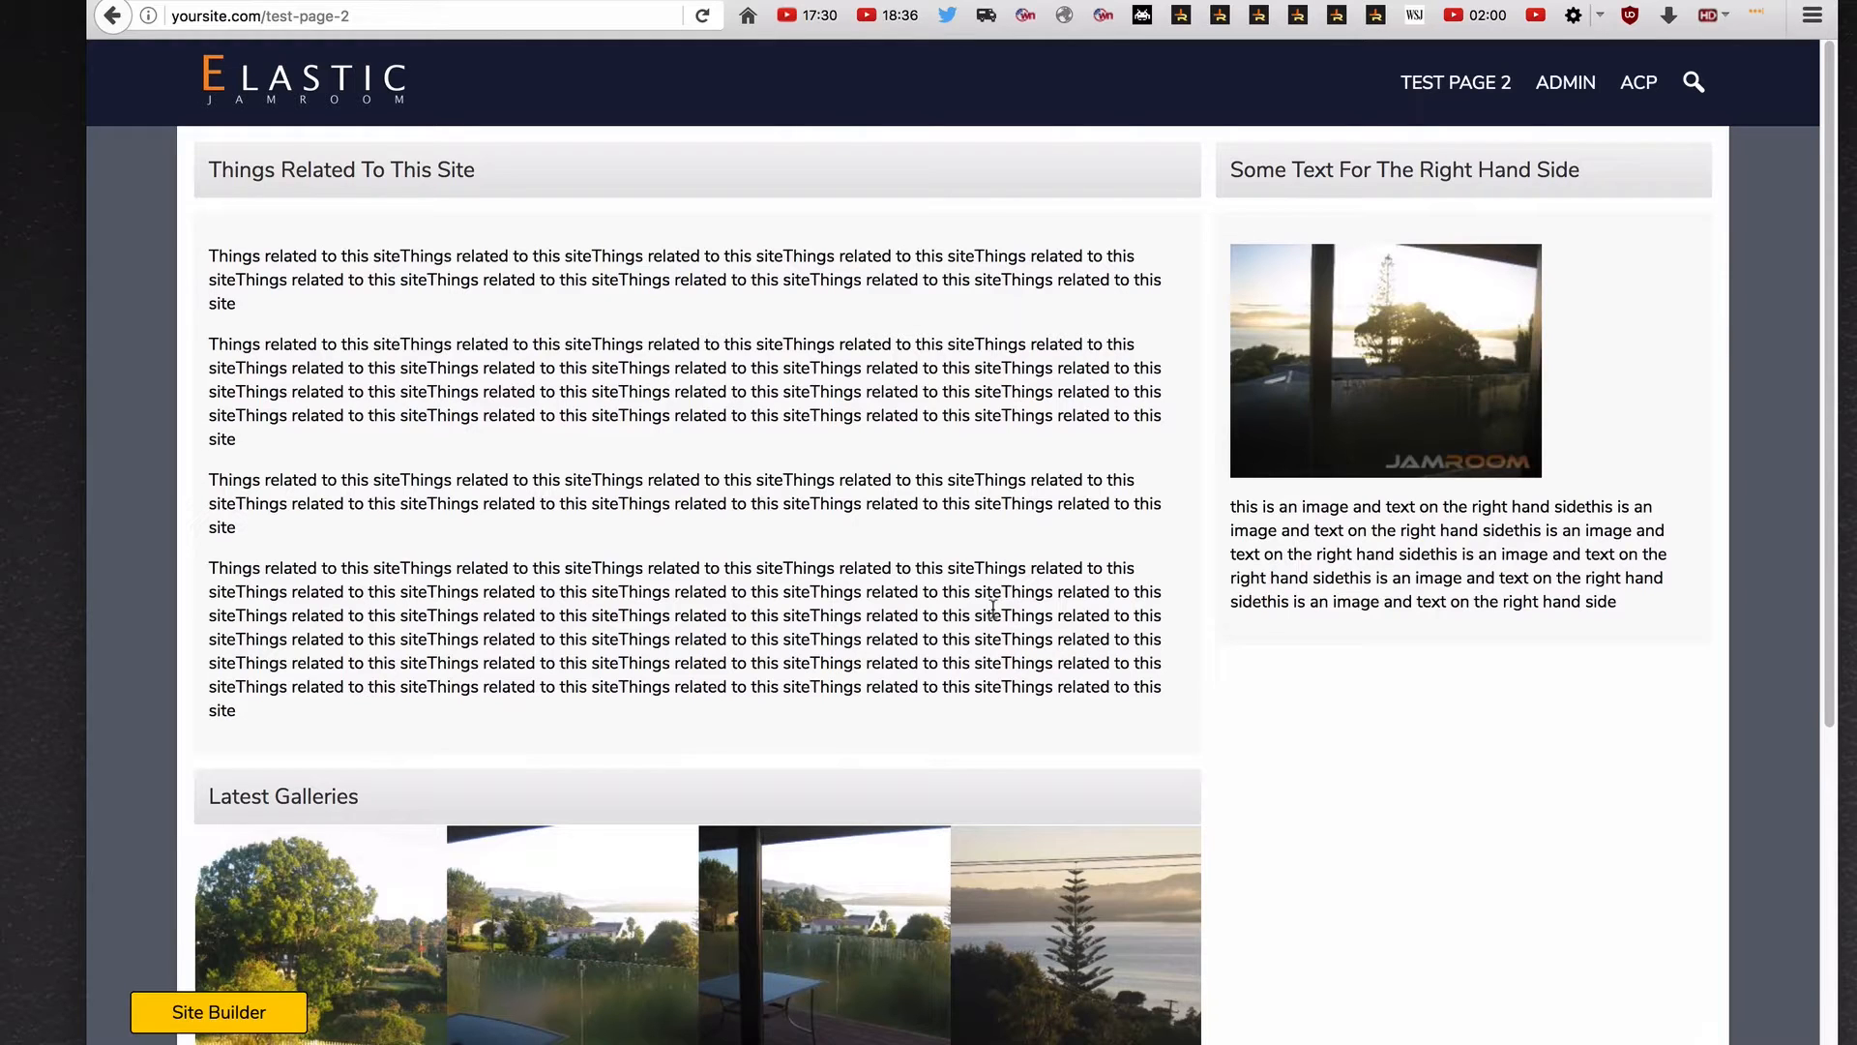
{"action": "scroll", "coordinate": [992, 607], "scroll_direction": "down", "scroll_amount": 7}
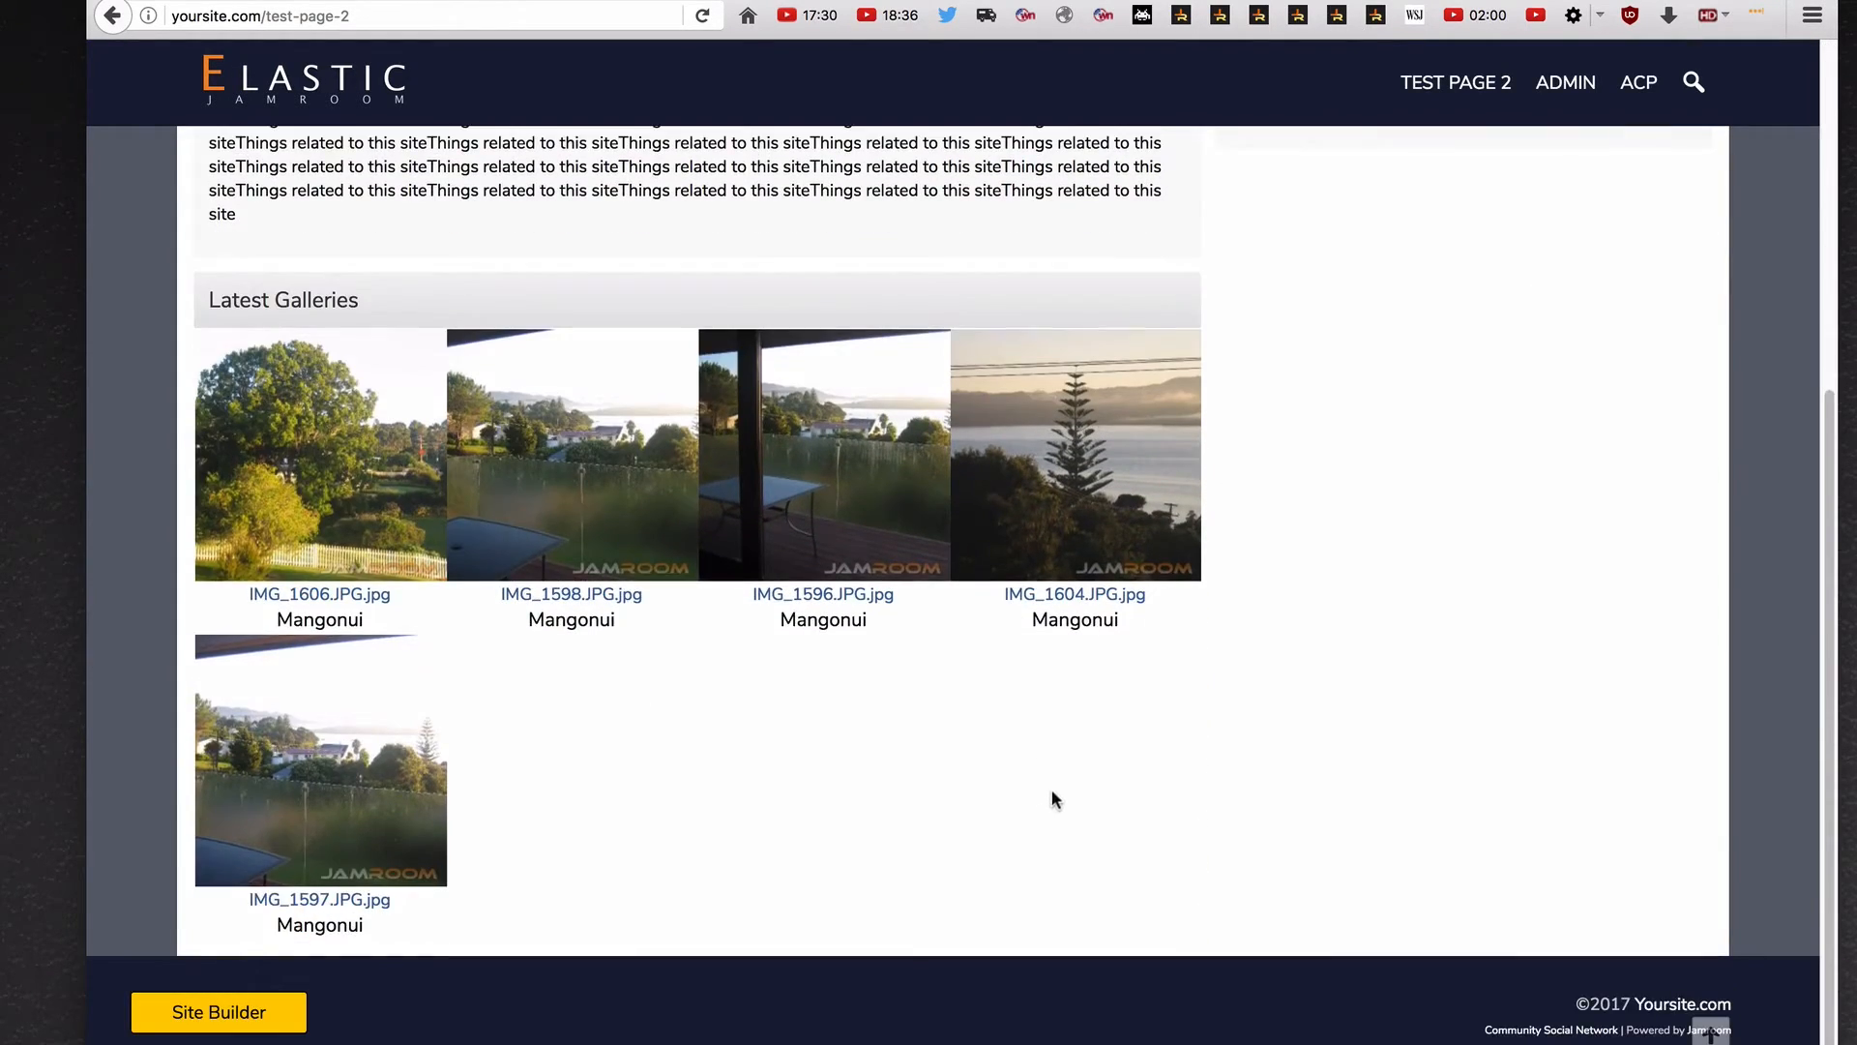
{"action": "scroll", "coordinate": [1051, 798], "scroll_direction": "up", "scroll_amount": 7}
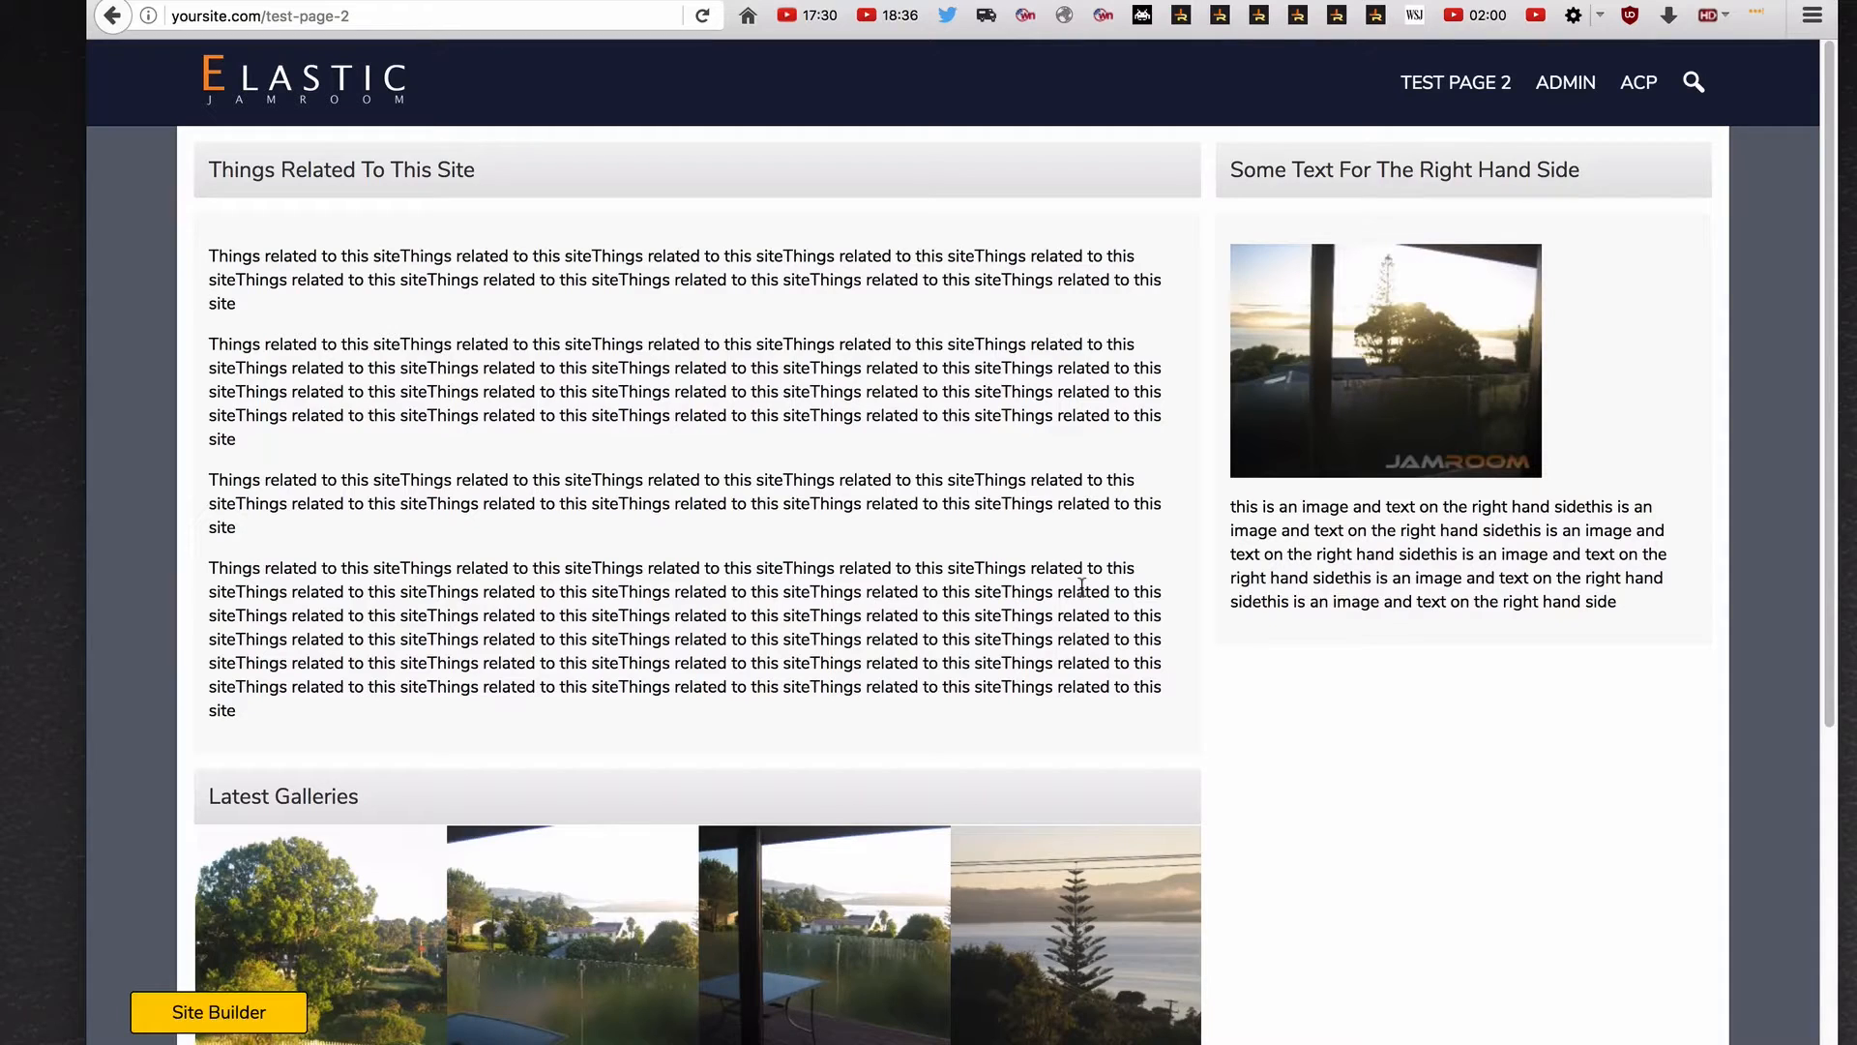
Move the "Some Text For The Right Hand Side" widget between the wide container's two widgets in Site Builder and view the changed page
{"action": "left_click", "coordinate": [225, 1012]}
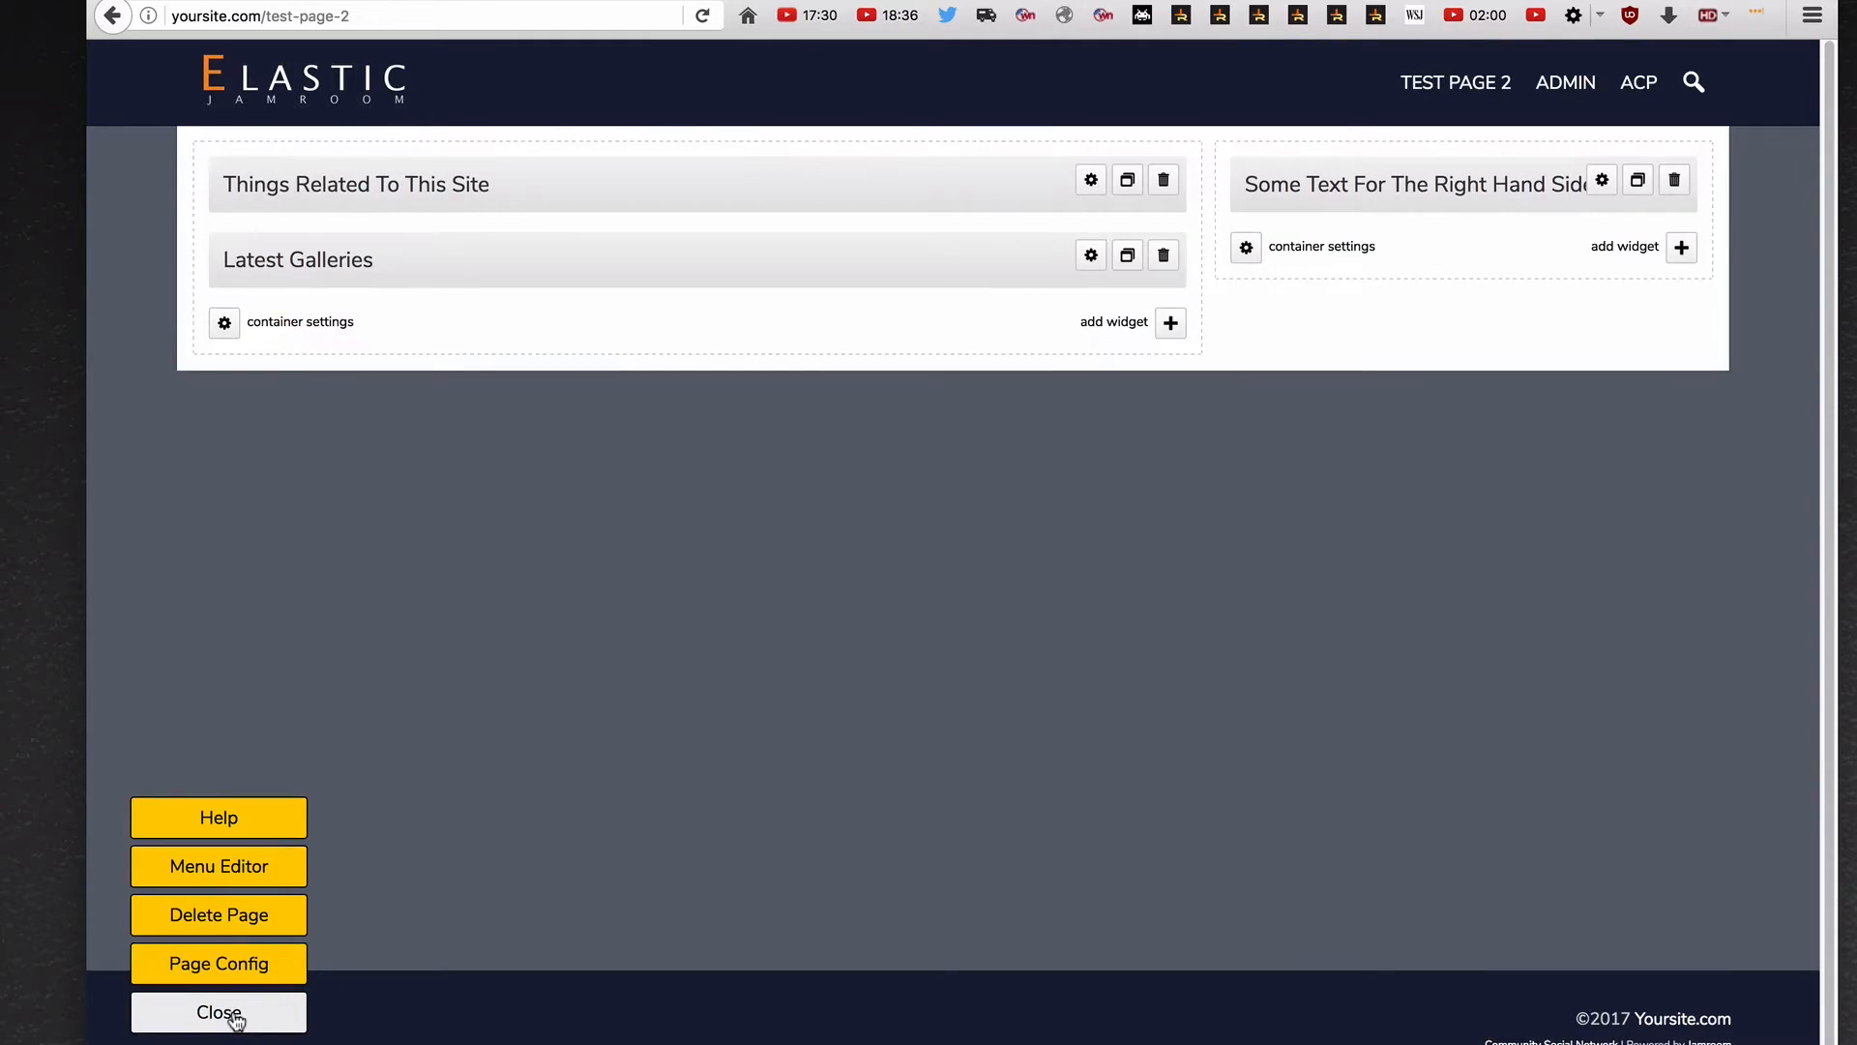
{"action": "left_click", "coordinate": [1331, 312]}
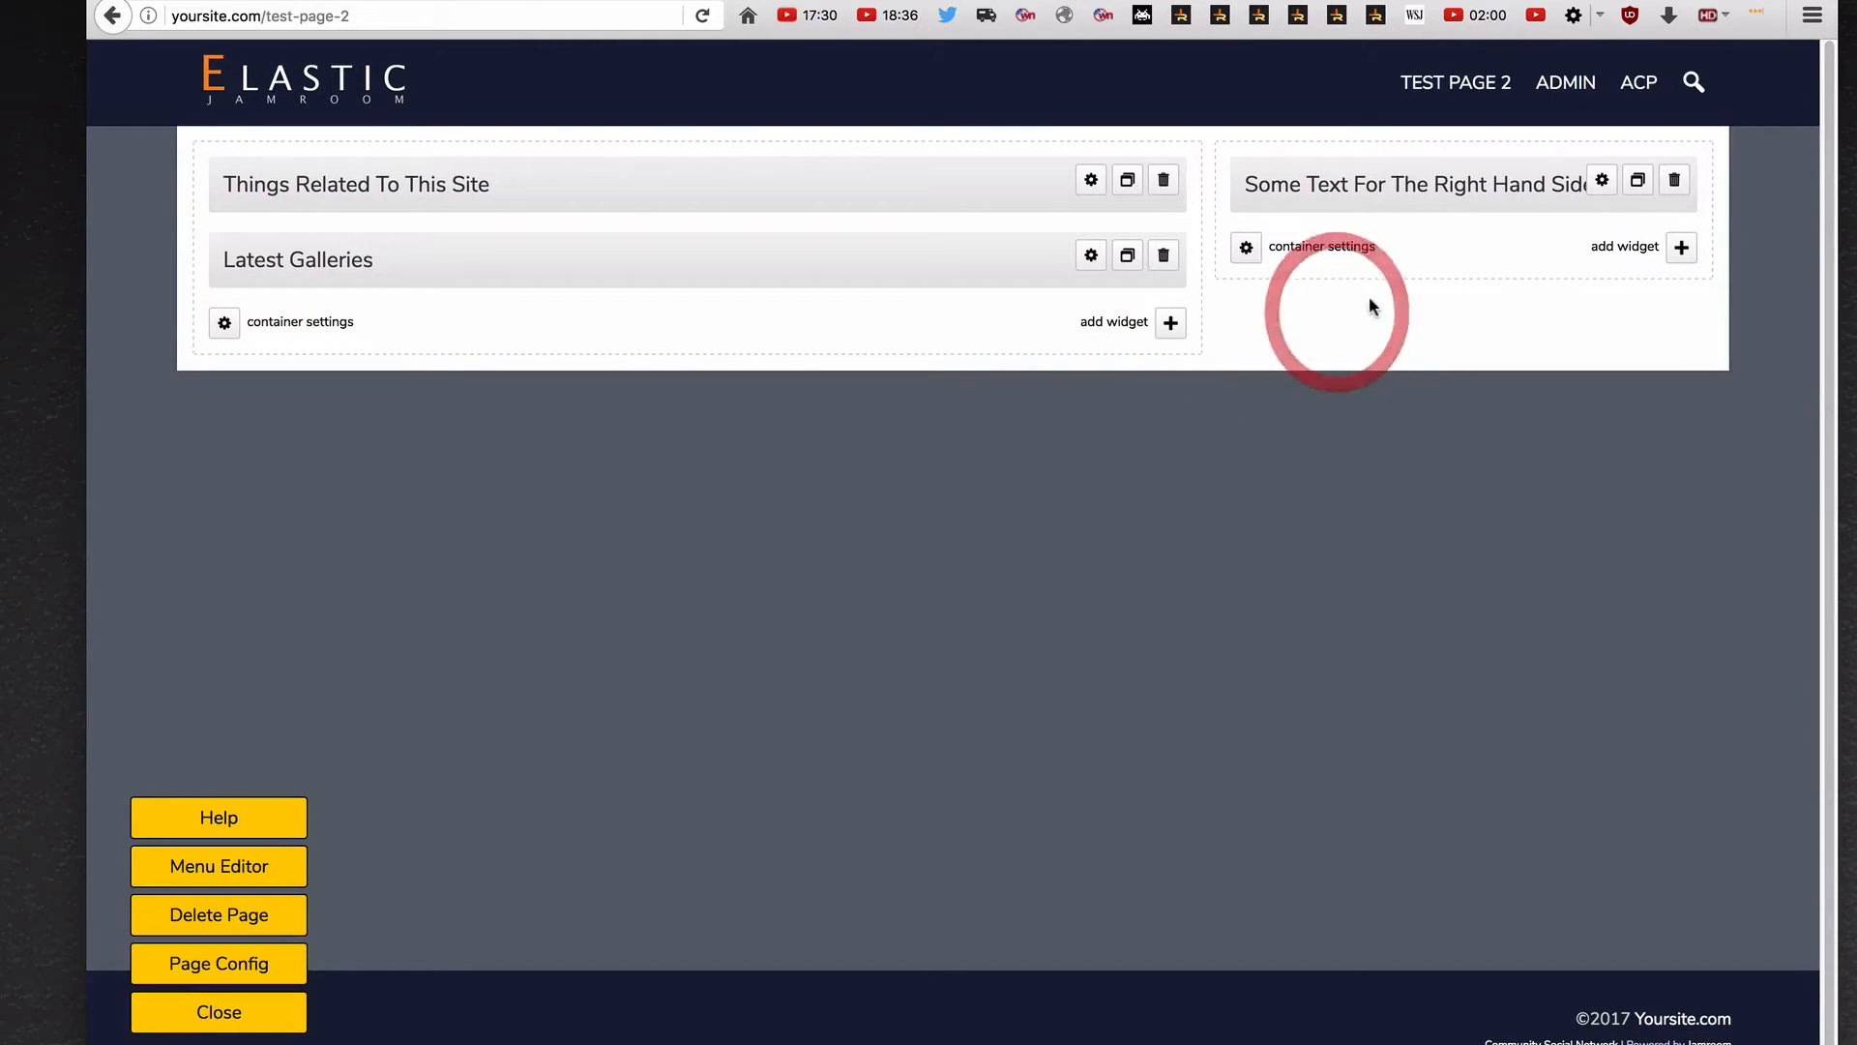
{"action": "left_click_drag", "start_coordinate": [1322, 175], "coordinate": [559, 228]}
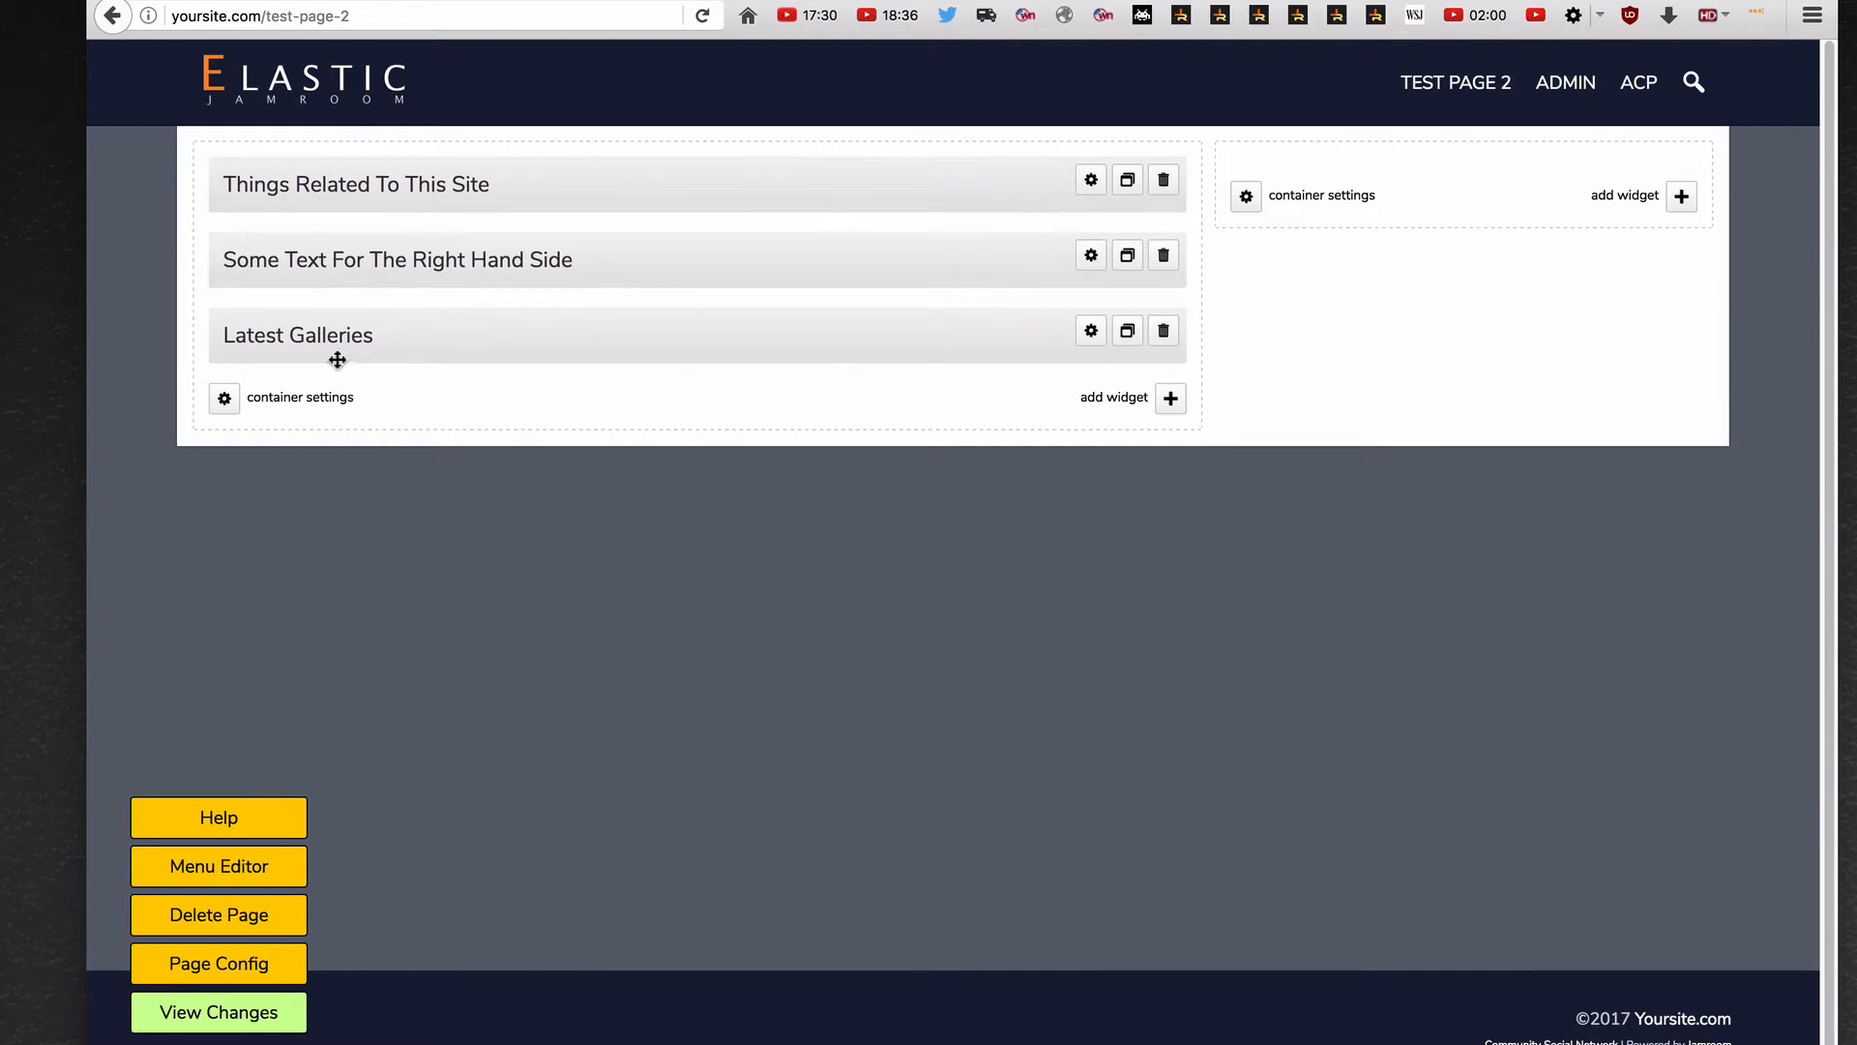
{"action": "left_click", "coordinate": [221, 1031]}
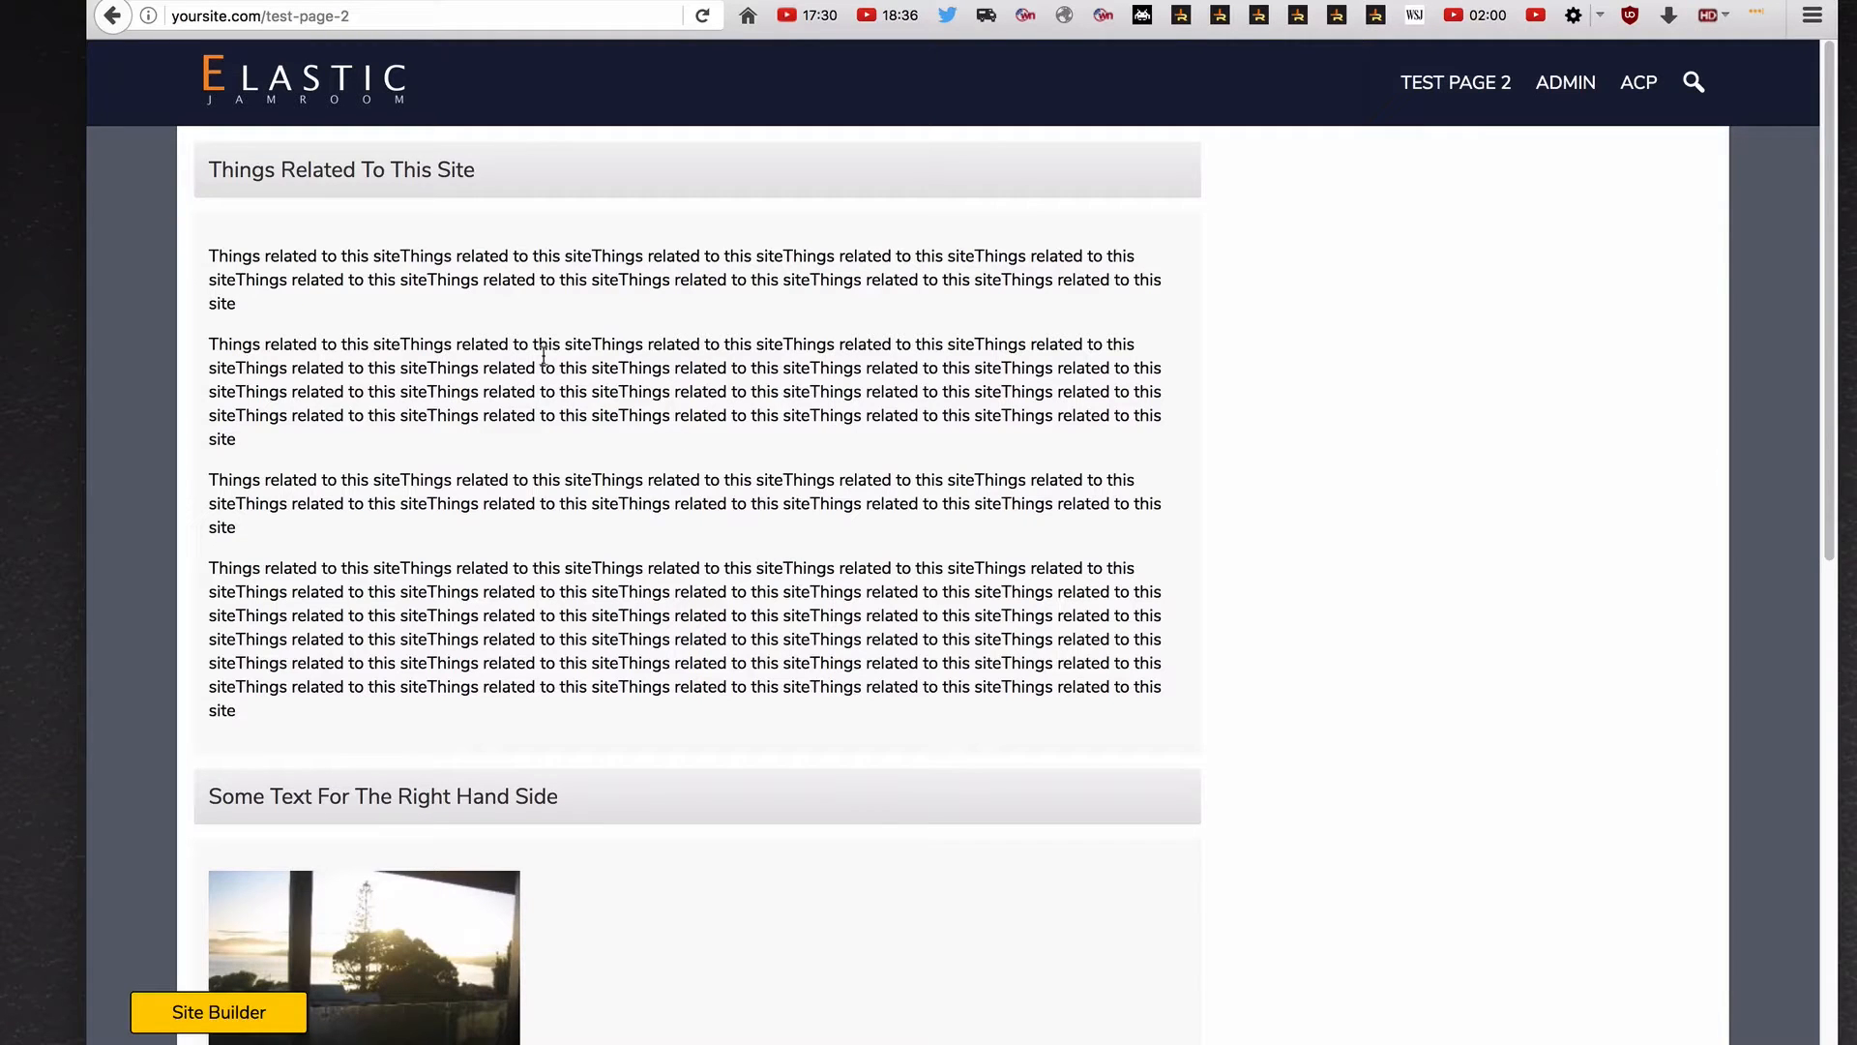
{"action": "scroll", "coordinate": [699, 491], "scroll_direction": "down", "scroll_amount": 10}
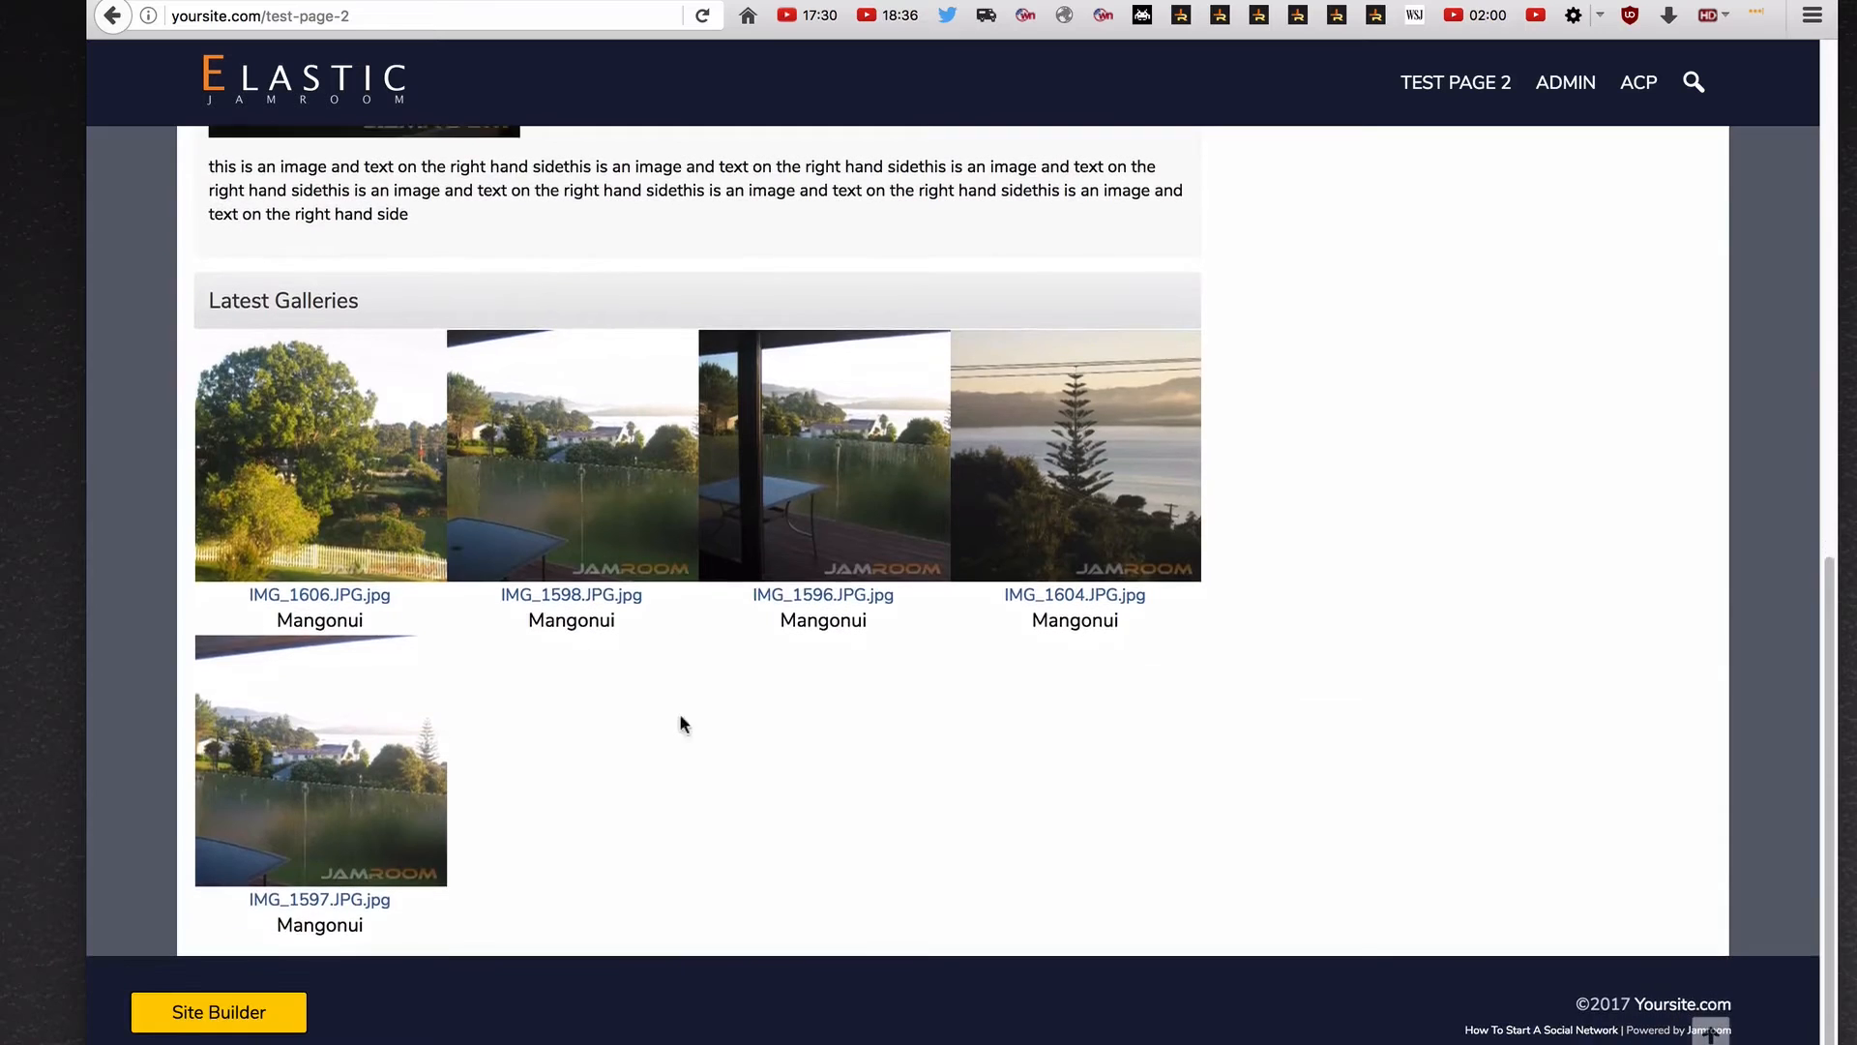
Move the Latest Galleries widget to the first position in the wide container and view the changed page
{"action": "scroll", "coordinate": [680, 716], "scroll_direction": "up", "scroll_amount": 5}
{"action": "scroll", "coordinate": [680, 694], "scroll_direction": "up", "scroll_amount": 5}
{"action": "left_click", "coordinate": [205, 1014]}
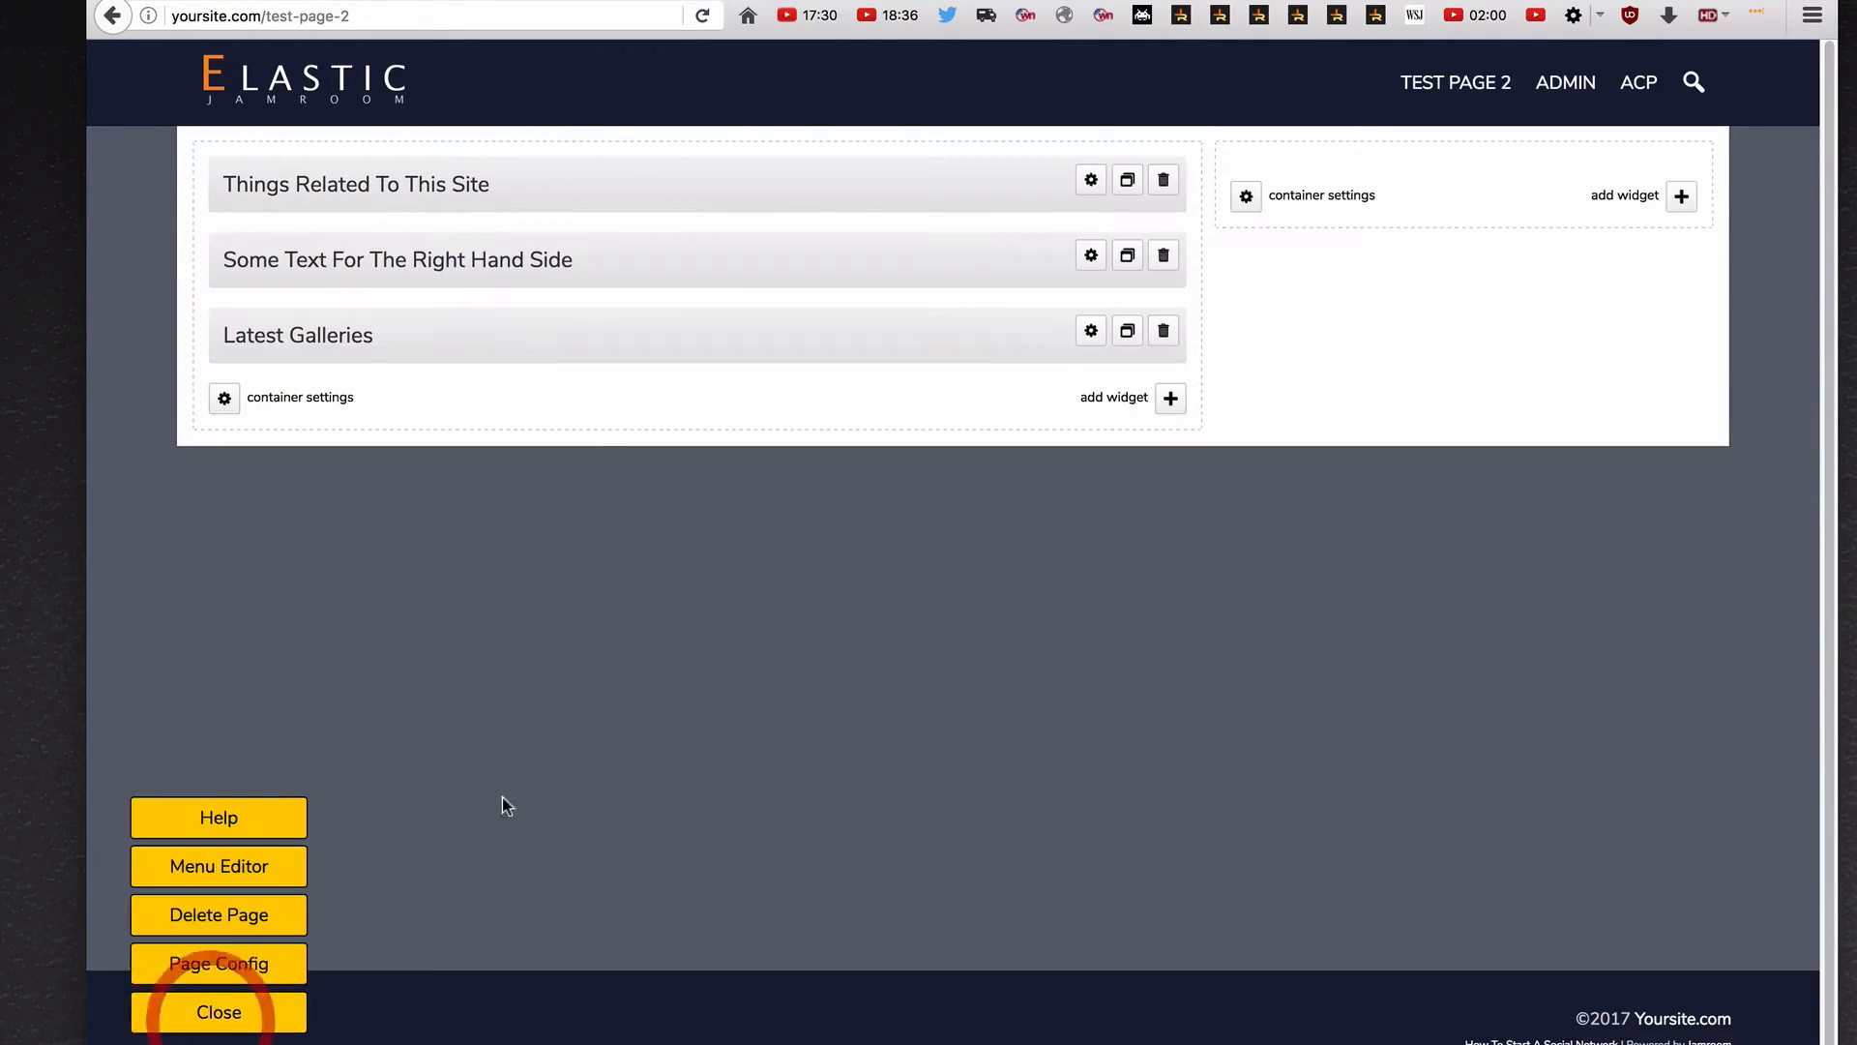
{"action": "left_click_drag", "start_coordinate": [581, 312], "coordinate": [581, 166]}
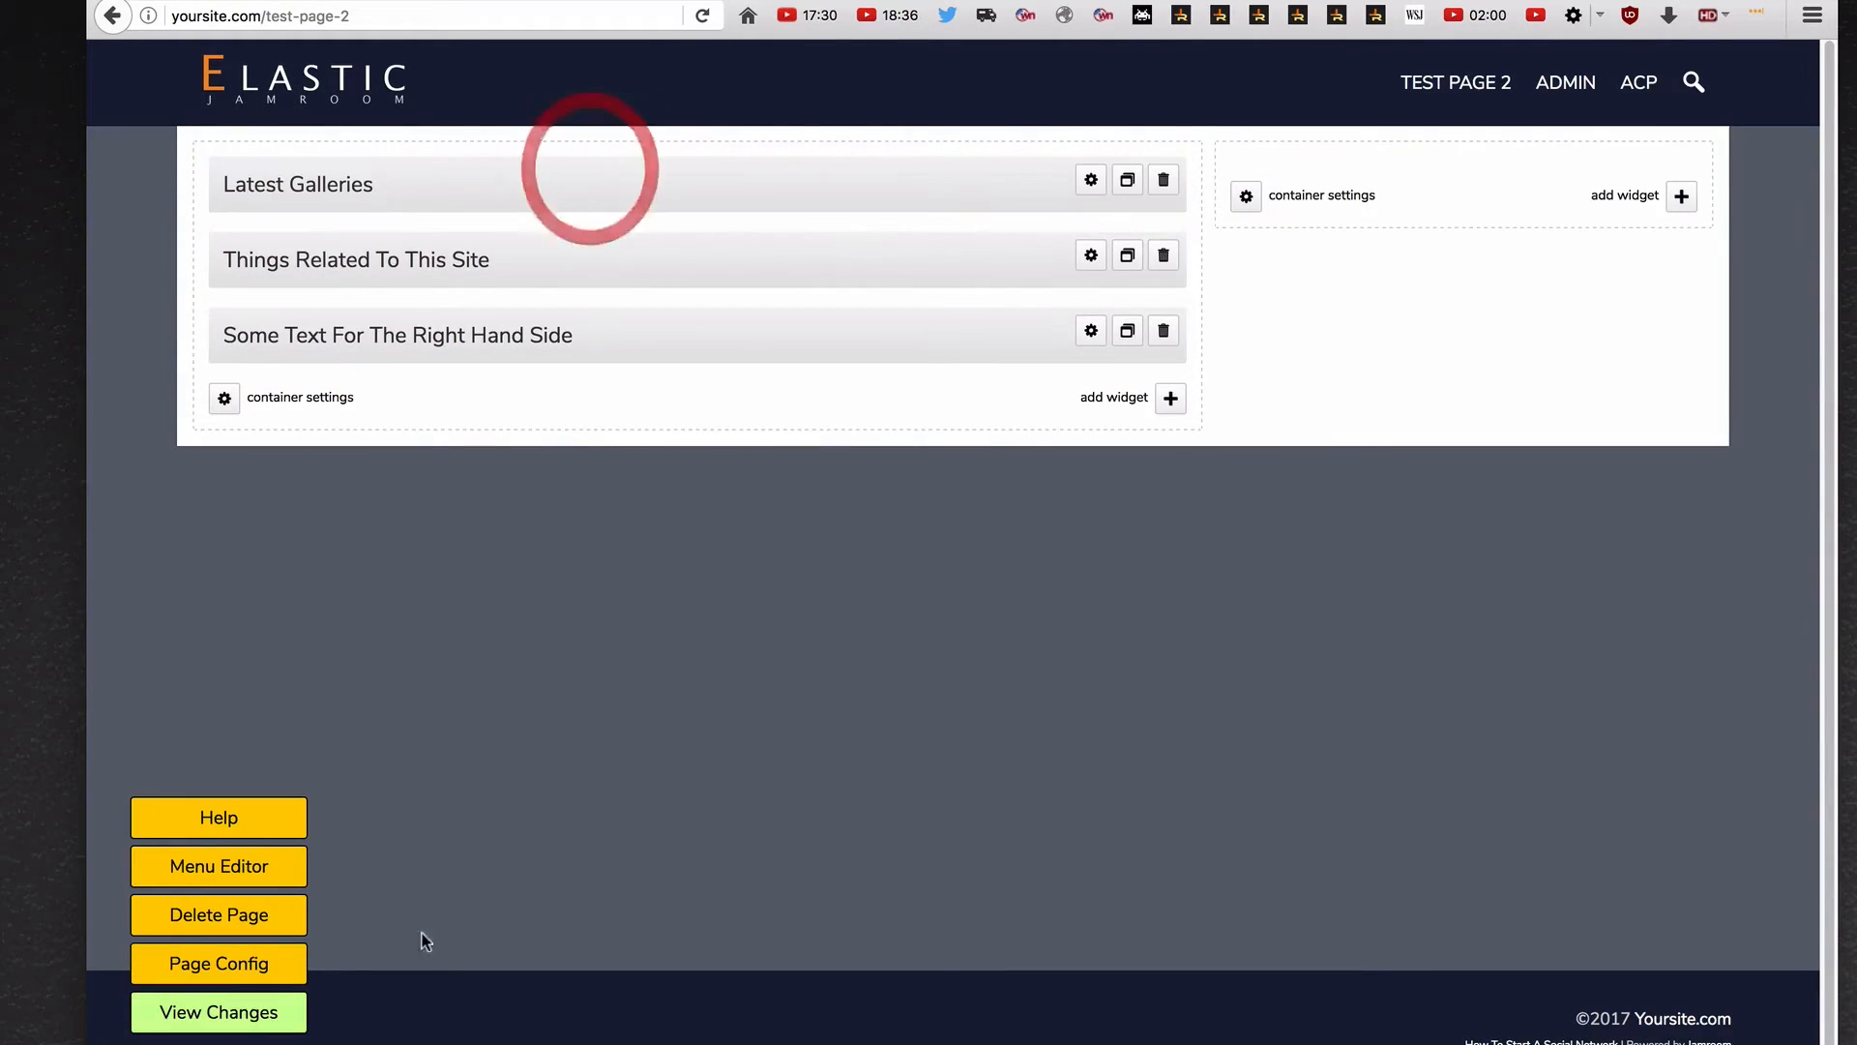
{"action": "left_click", "coordinate": [225, 1031]}
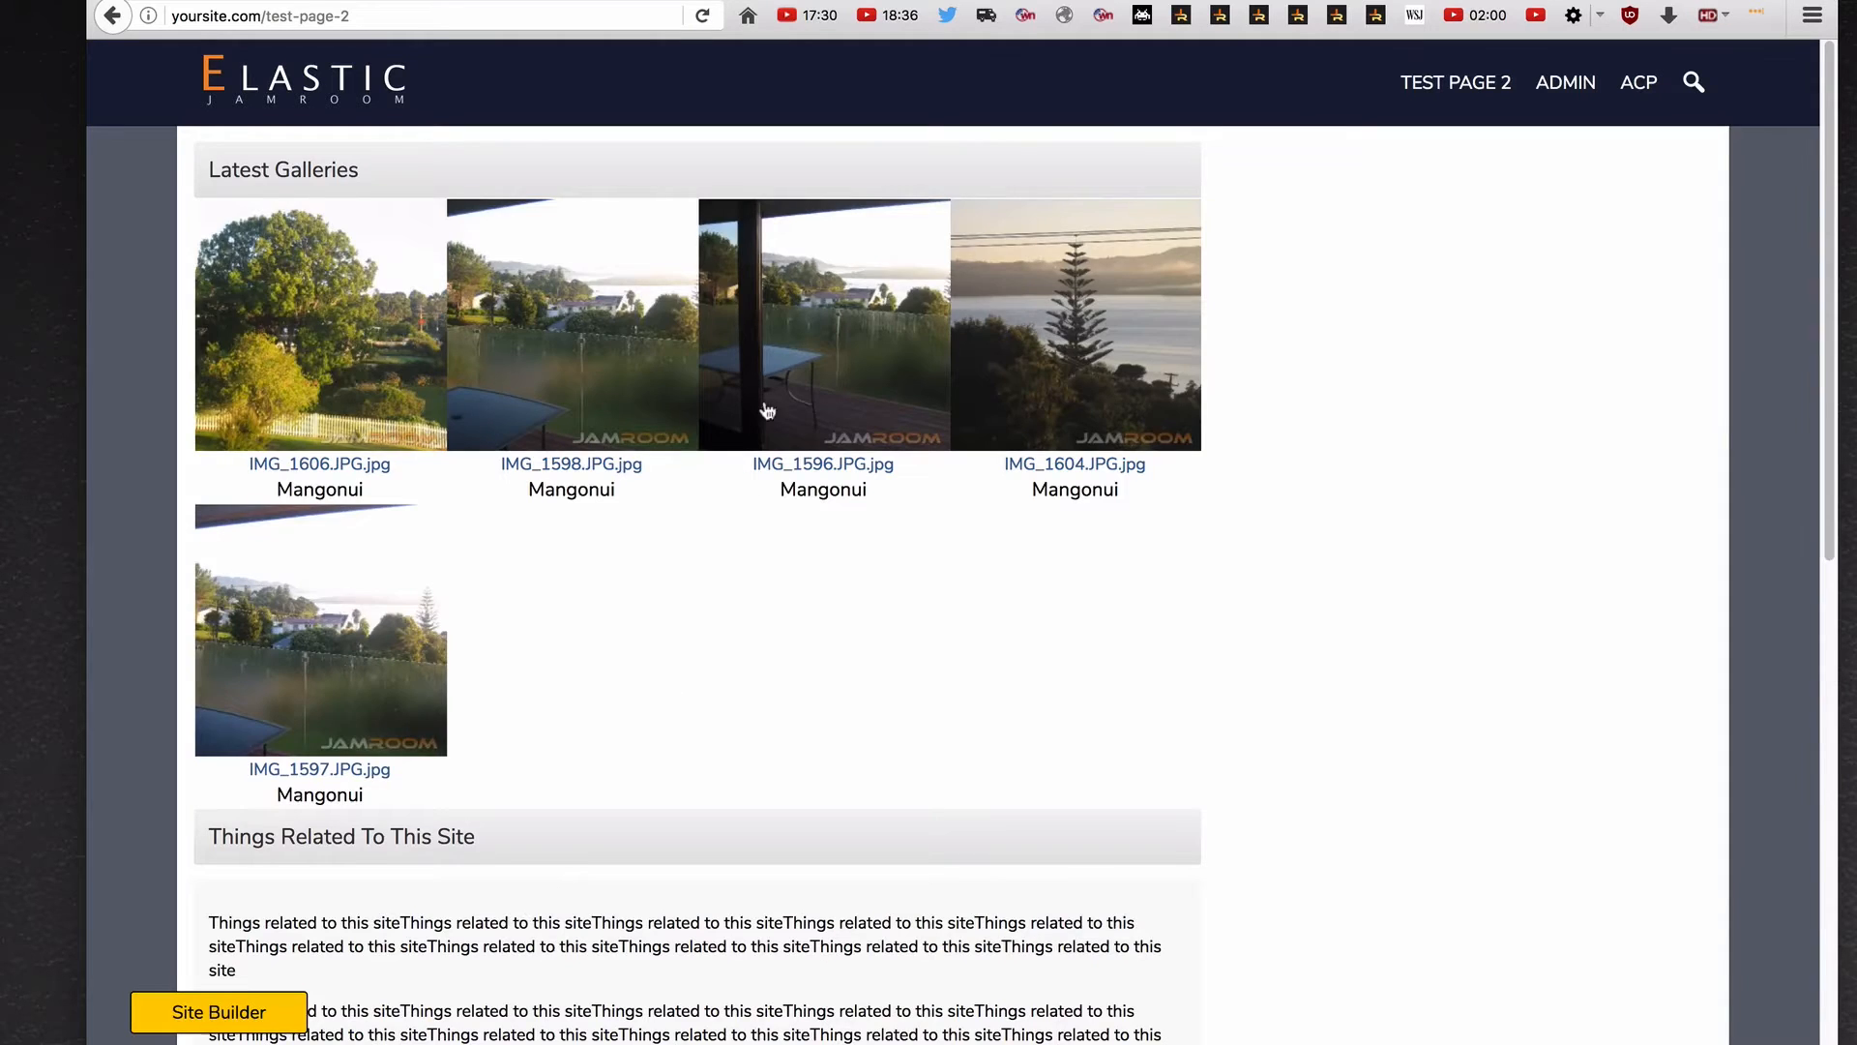
{"action": "scroll", "coordinate": [767, 411], "scroll_direction": "down", "scroll_amount": 4}
Change the wide container's layout to Tabbed, save the container settings, and view the changed page
{"action": "left_click", "coordinate": [218, 1011]}
{"action": "left_click", "coordinate": [224, 384]}
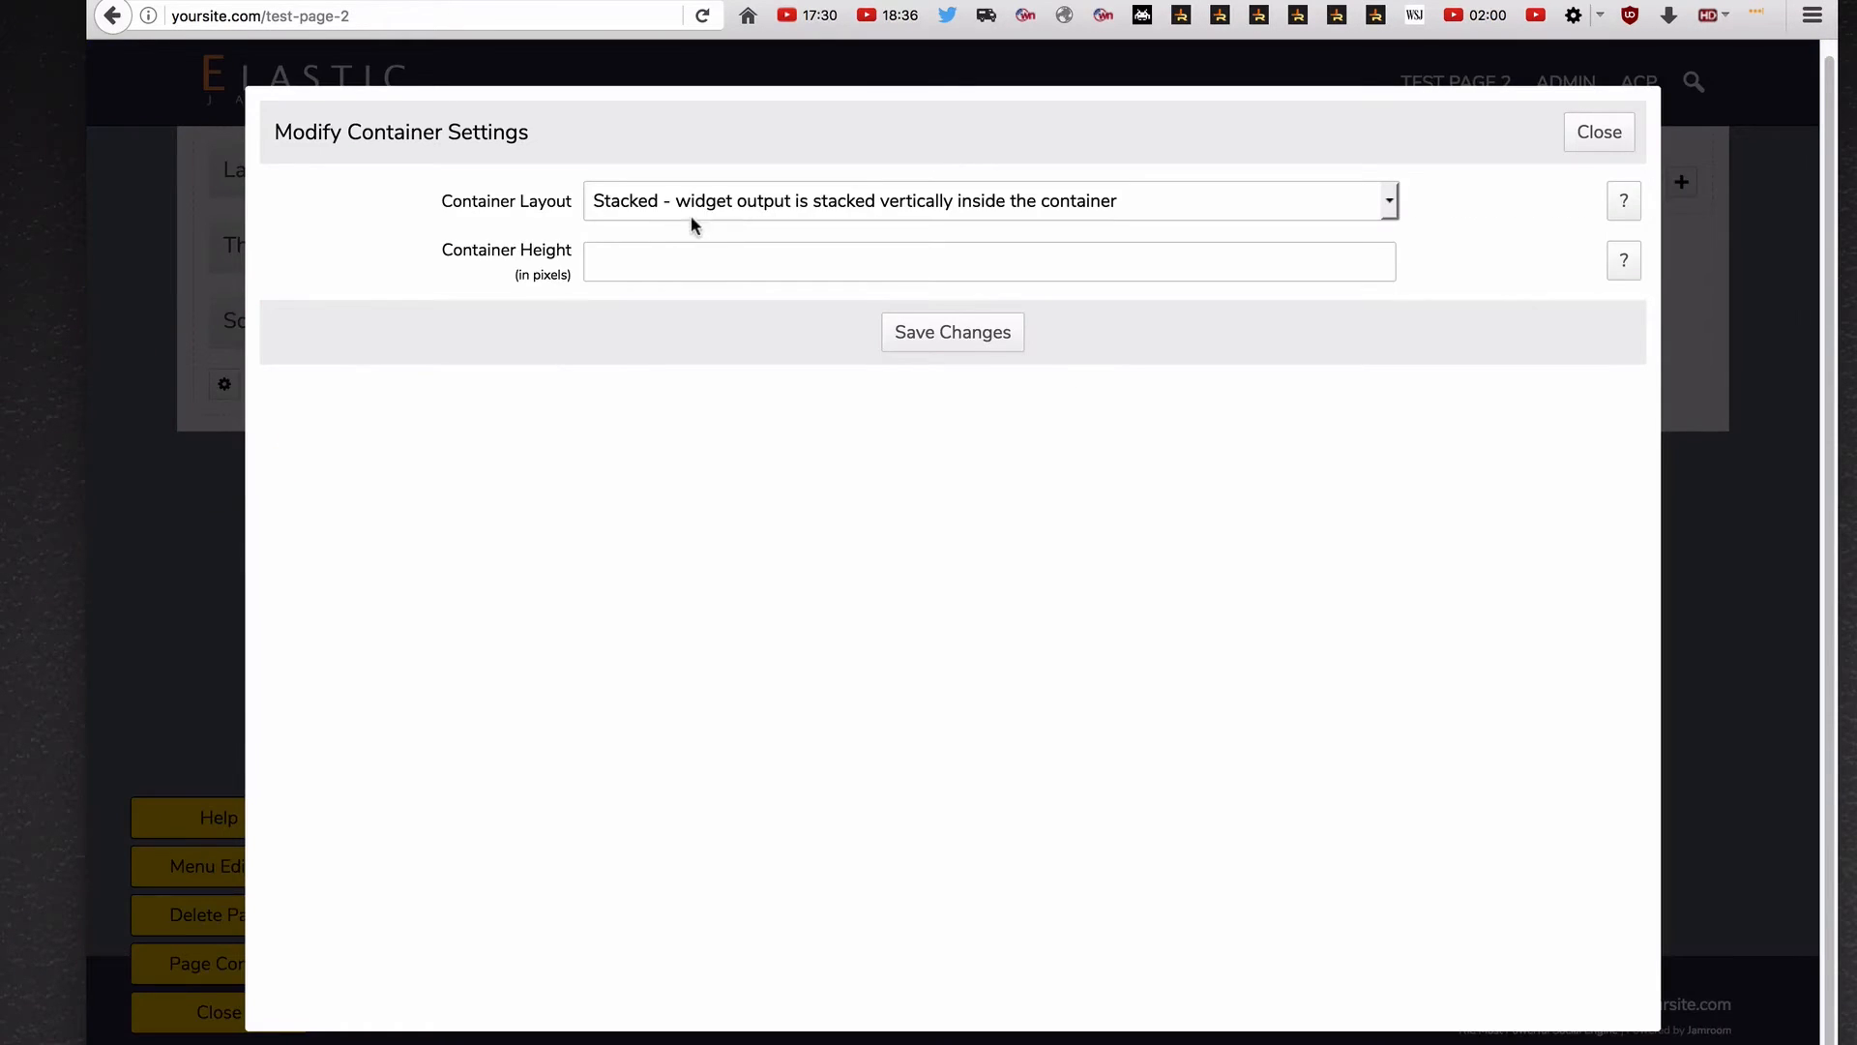
{"action": "left_click", "coordinate": [699, 203]}
{"action": "left_click", "coordinate": [705, 260]}
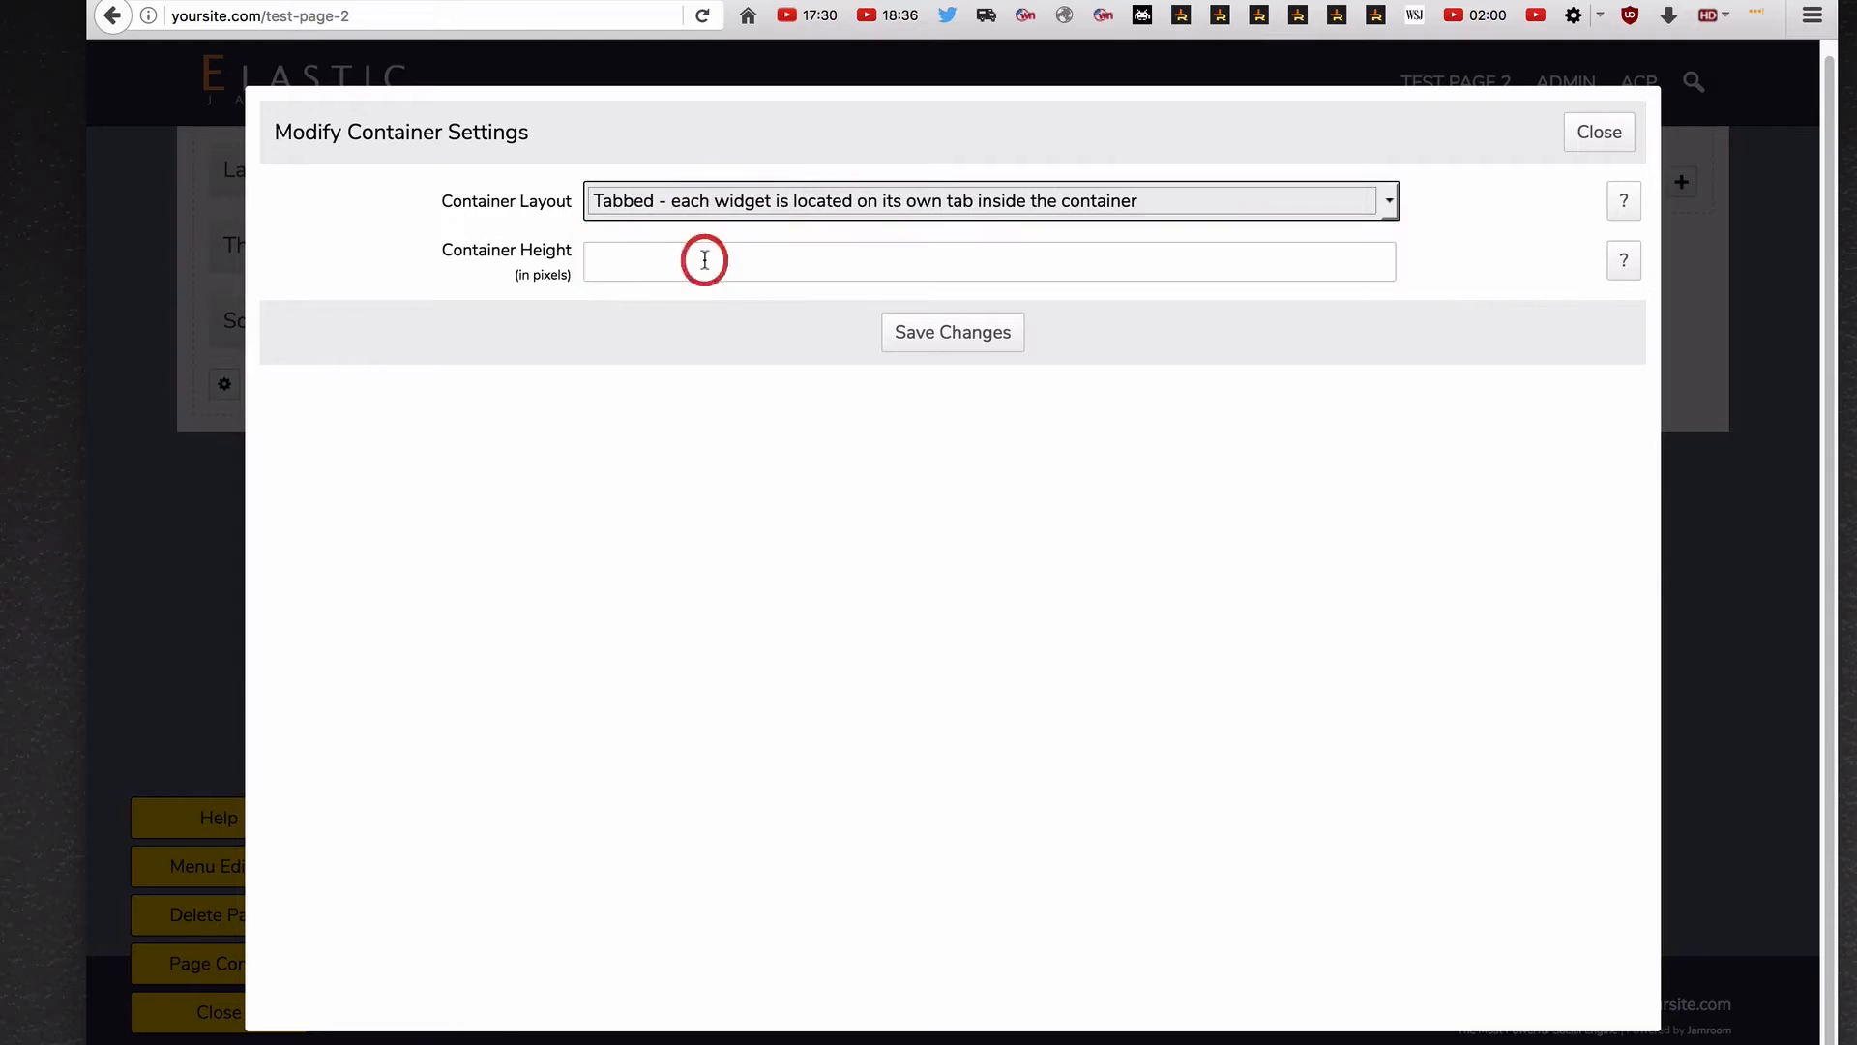
{"action": "left_click", "coordinate": [960, 333]}
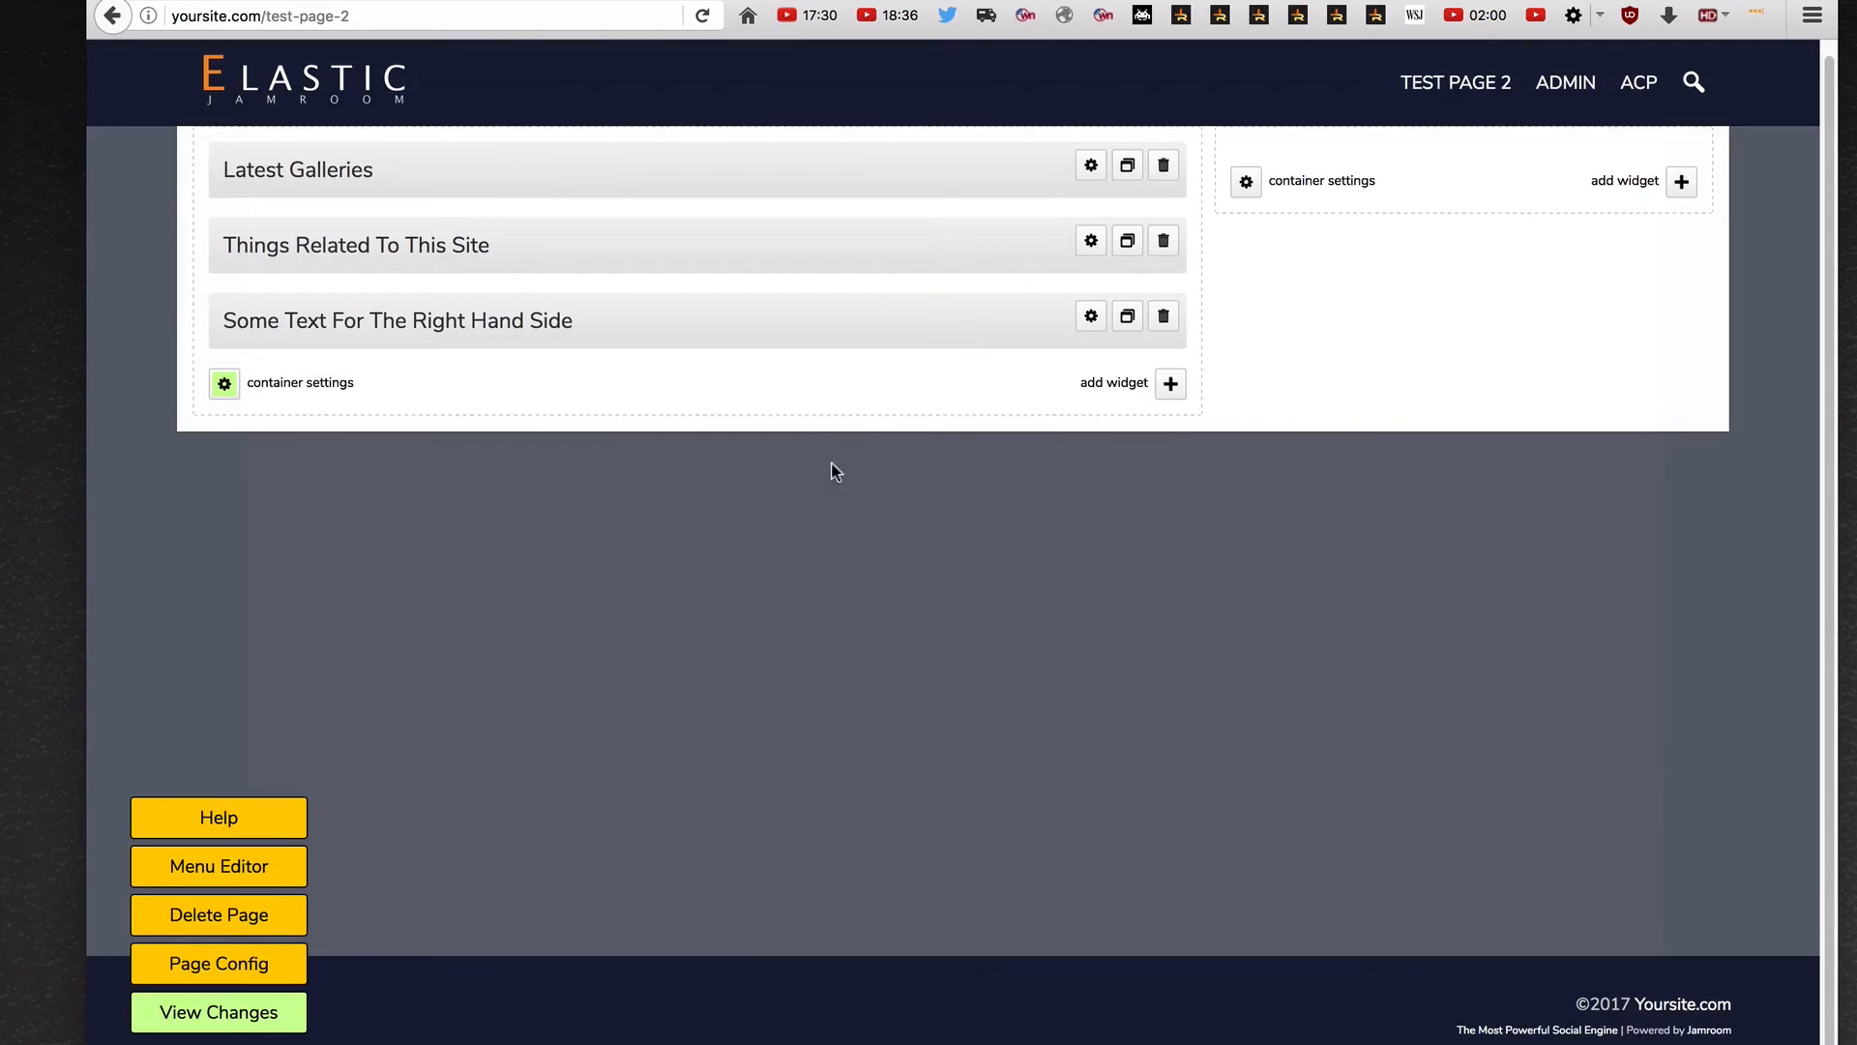
{"action": "left_click", "coordinate": [247, 1018]}
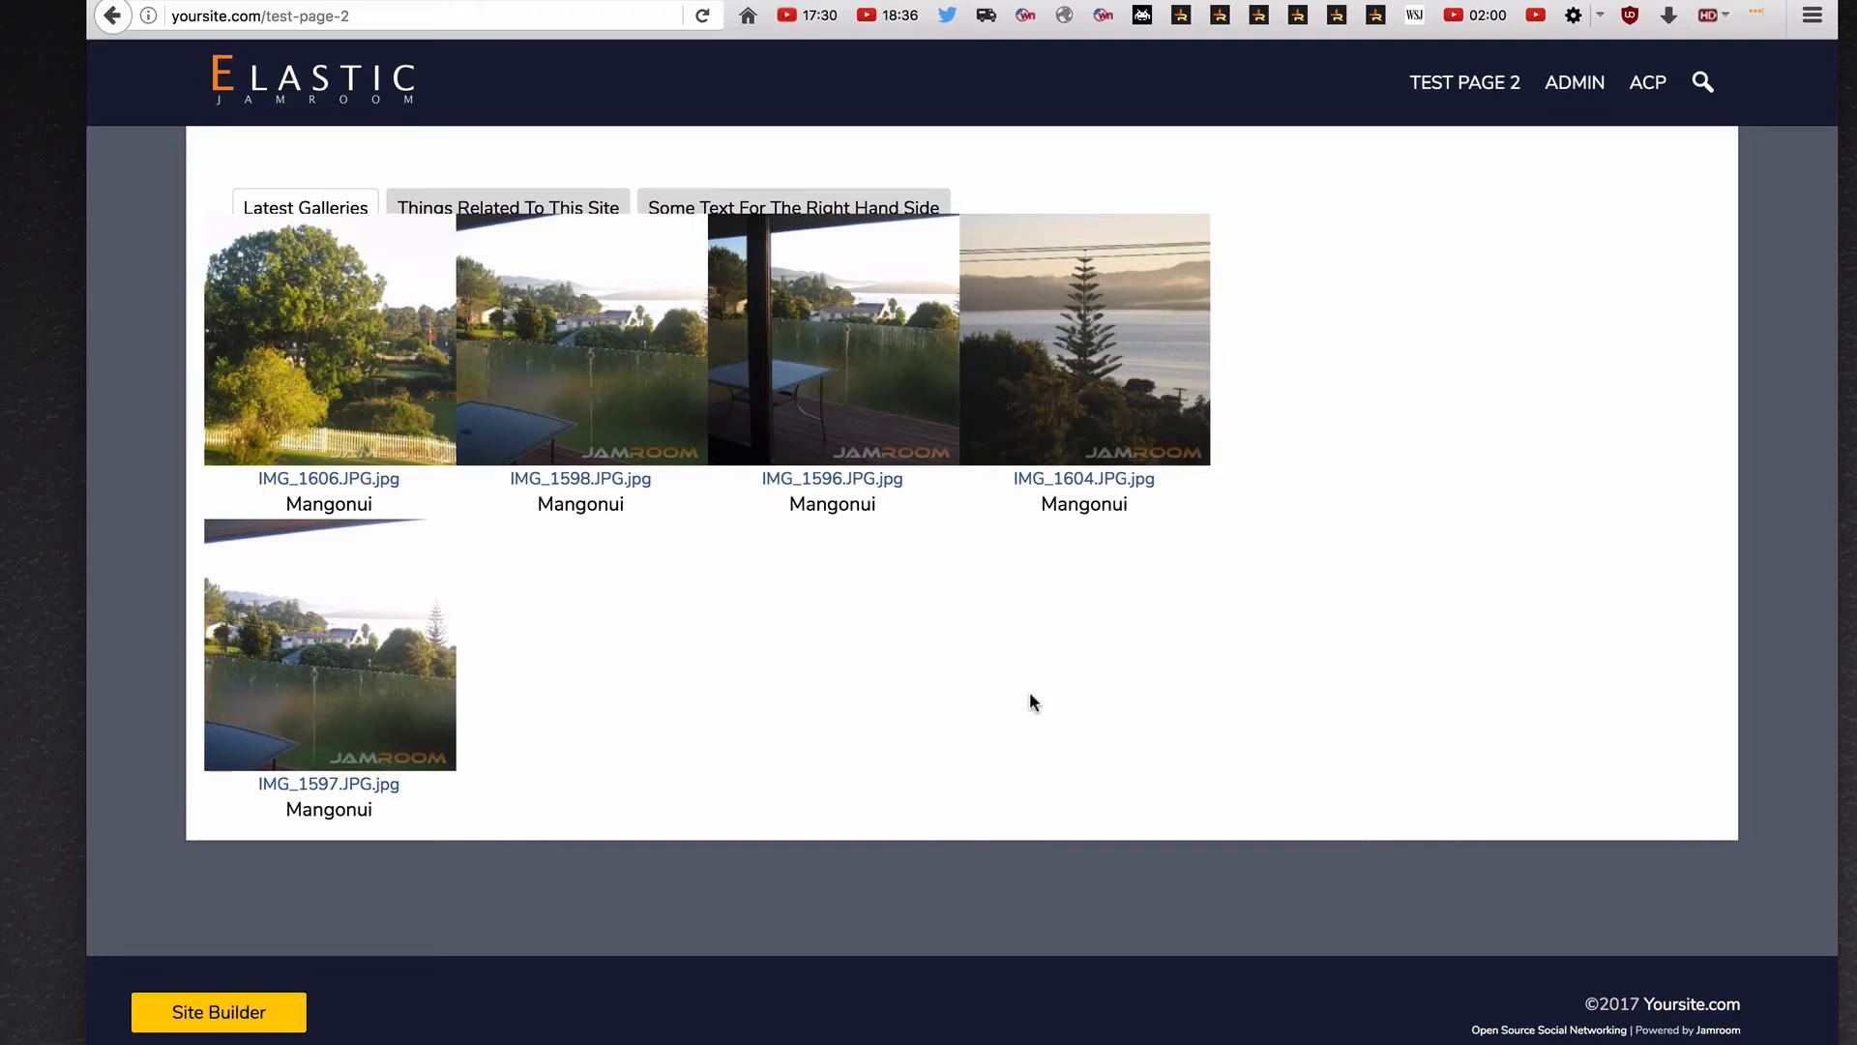
Switch between the "Things Related To This Site" and "Some Text For The Right Hand Side" widgets to check the tabbed layout
{"action": "left_click", "coordinate": [571, 203]}
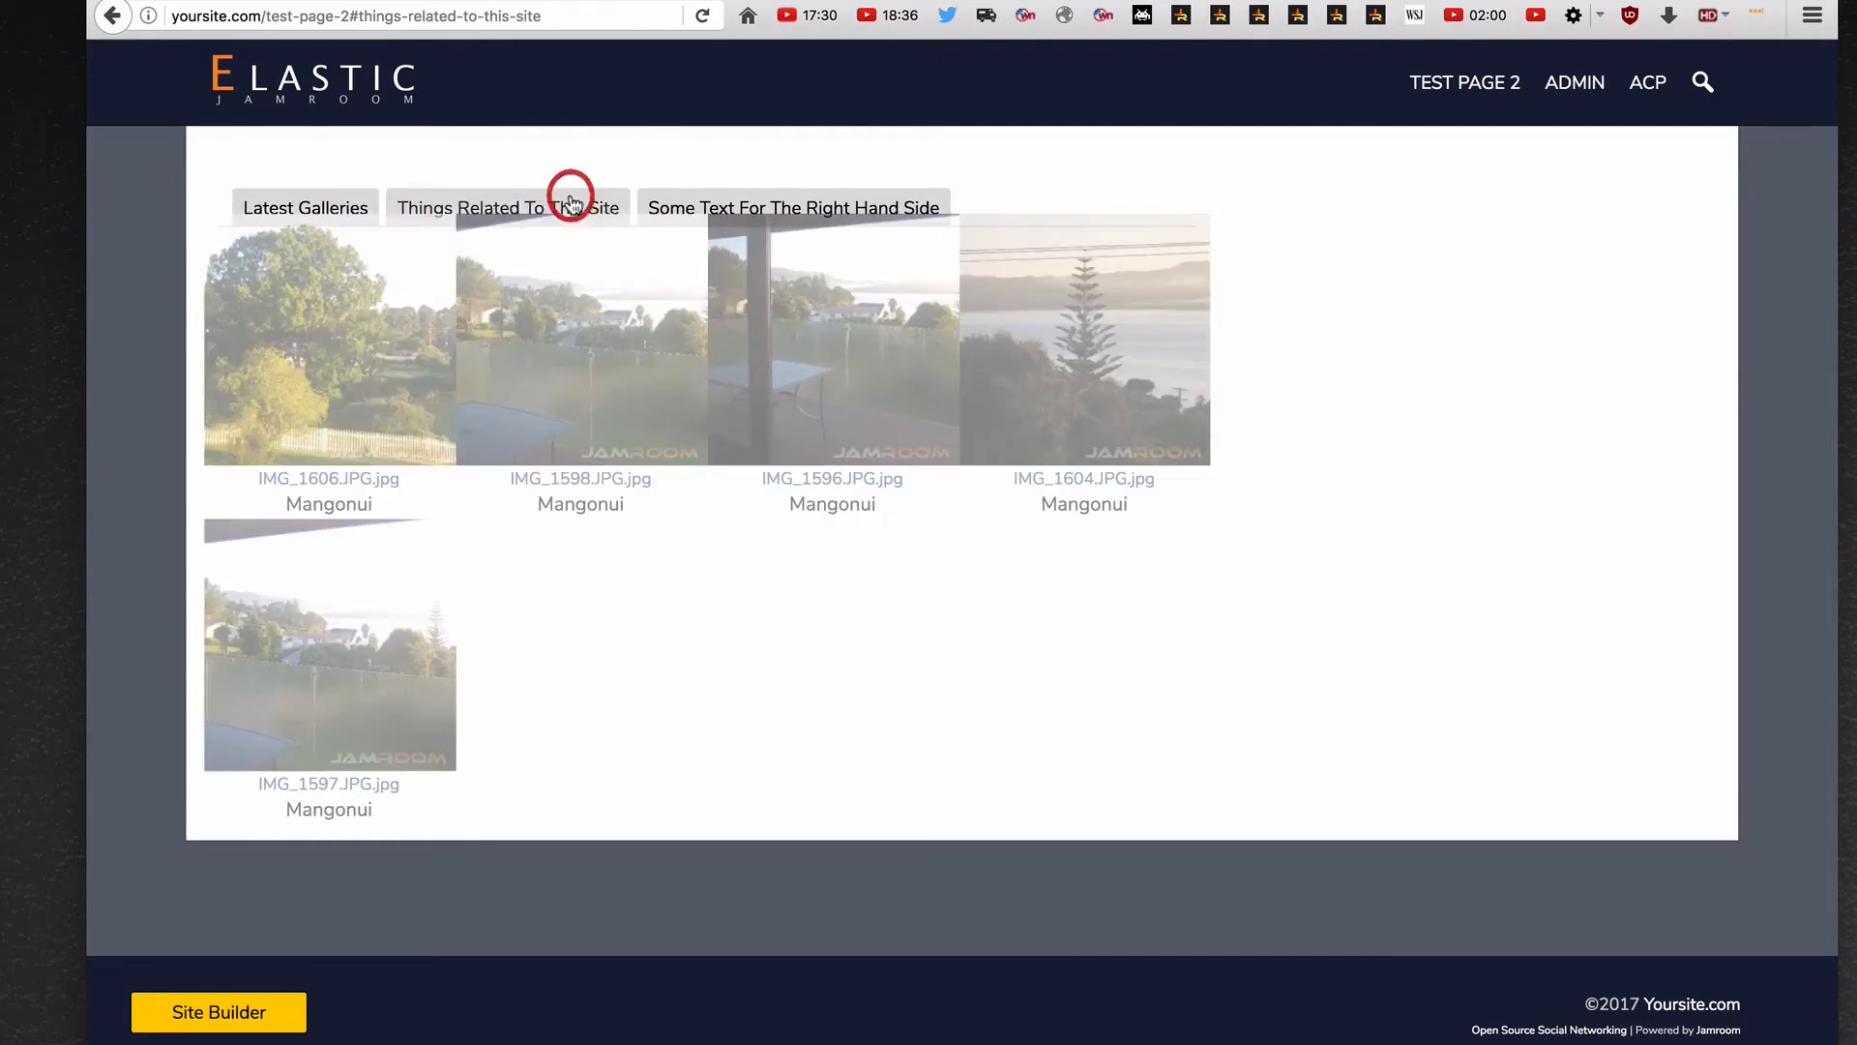
{"action": "left_click", "coordinate": [723, 205]}
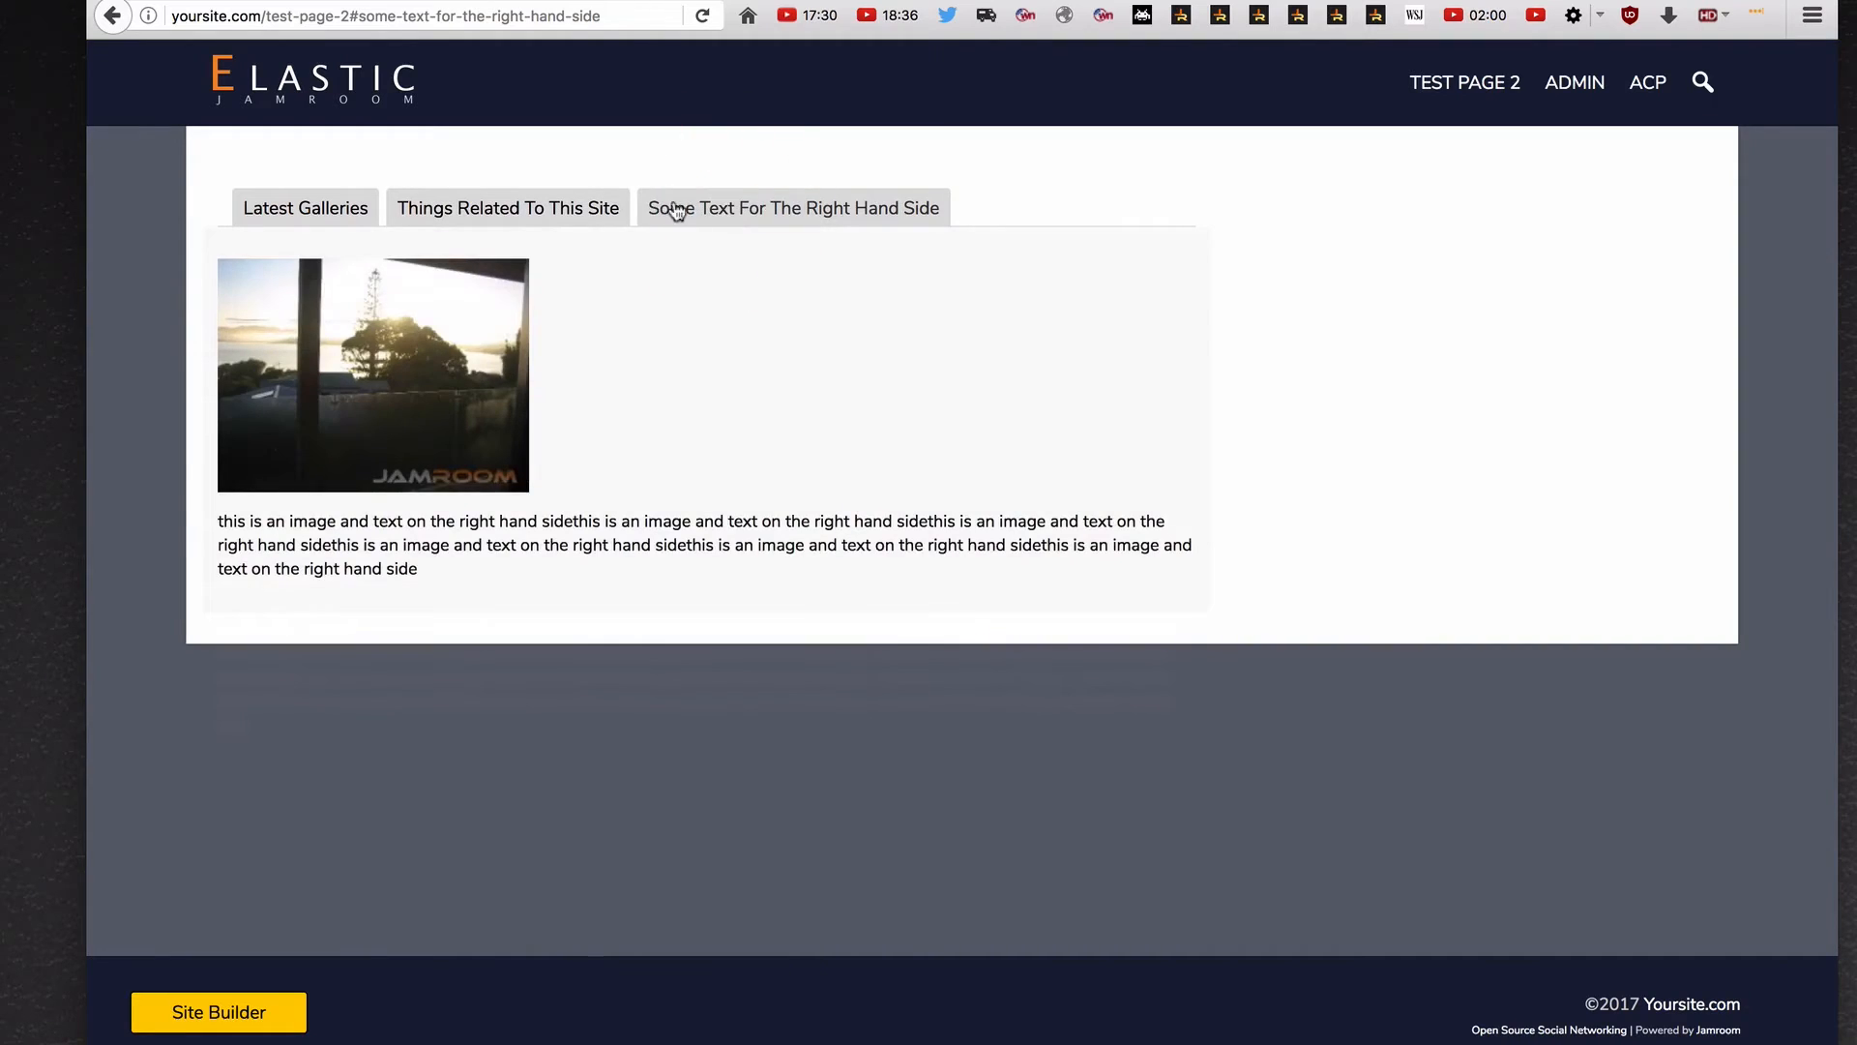
{"action": "left_click", "coordinate": [579, 209]}
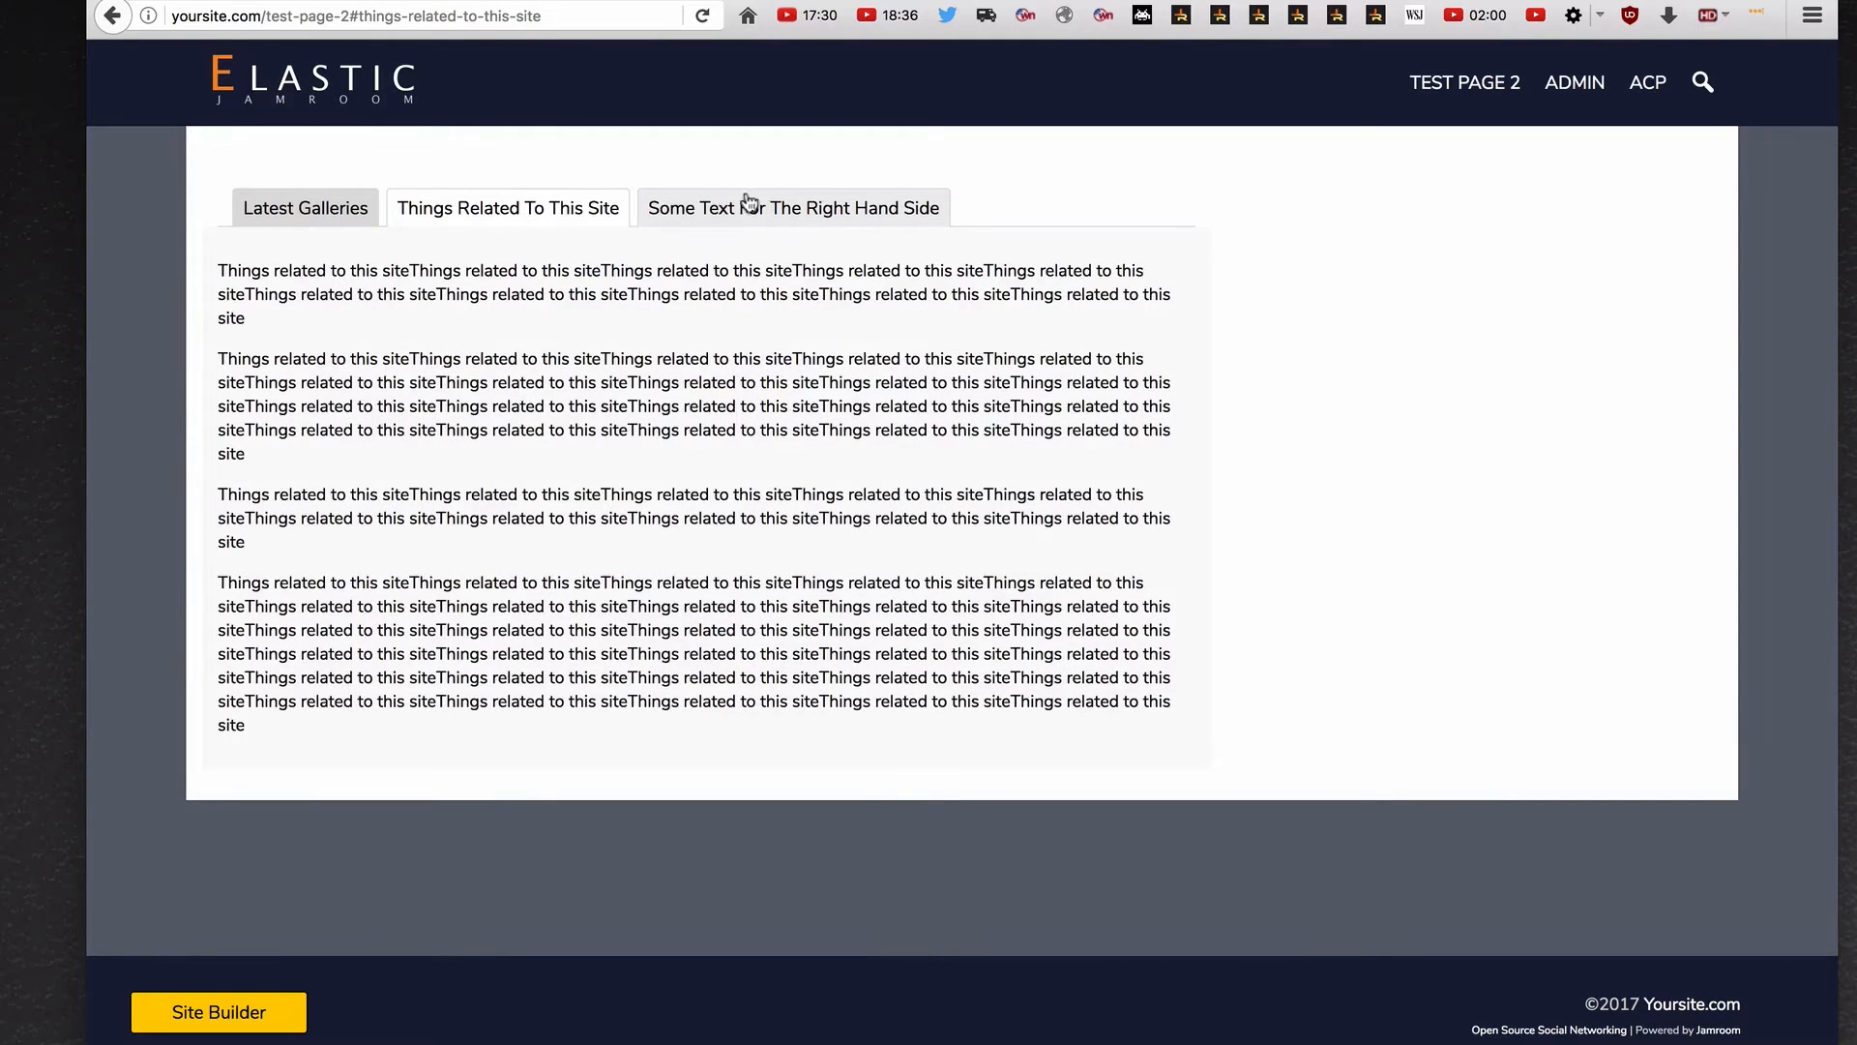
{"action": "left_click", "coordinate": [748, 202]}
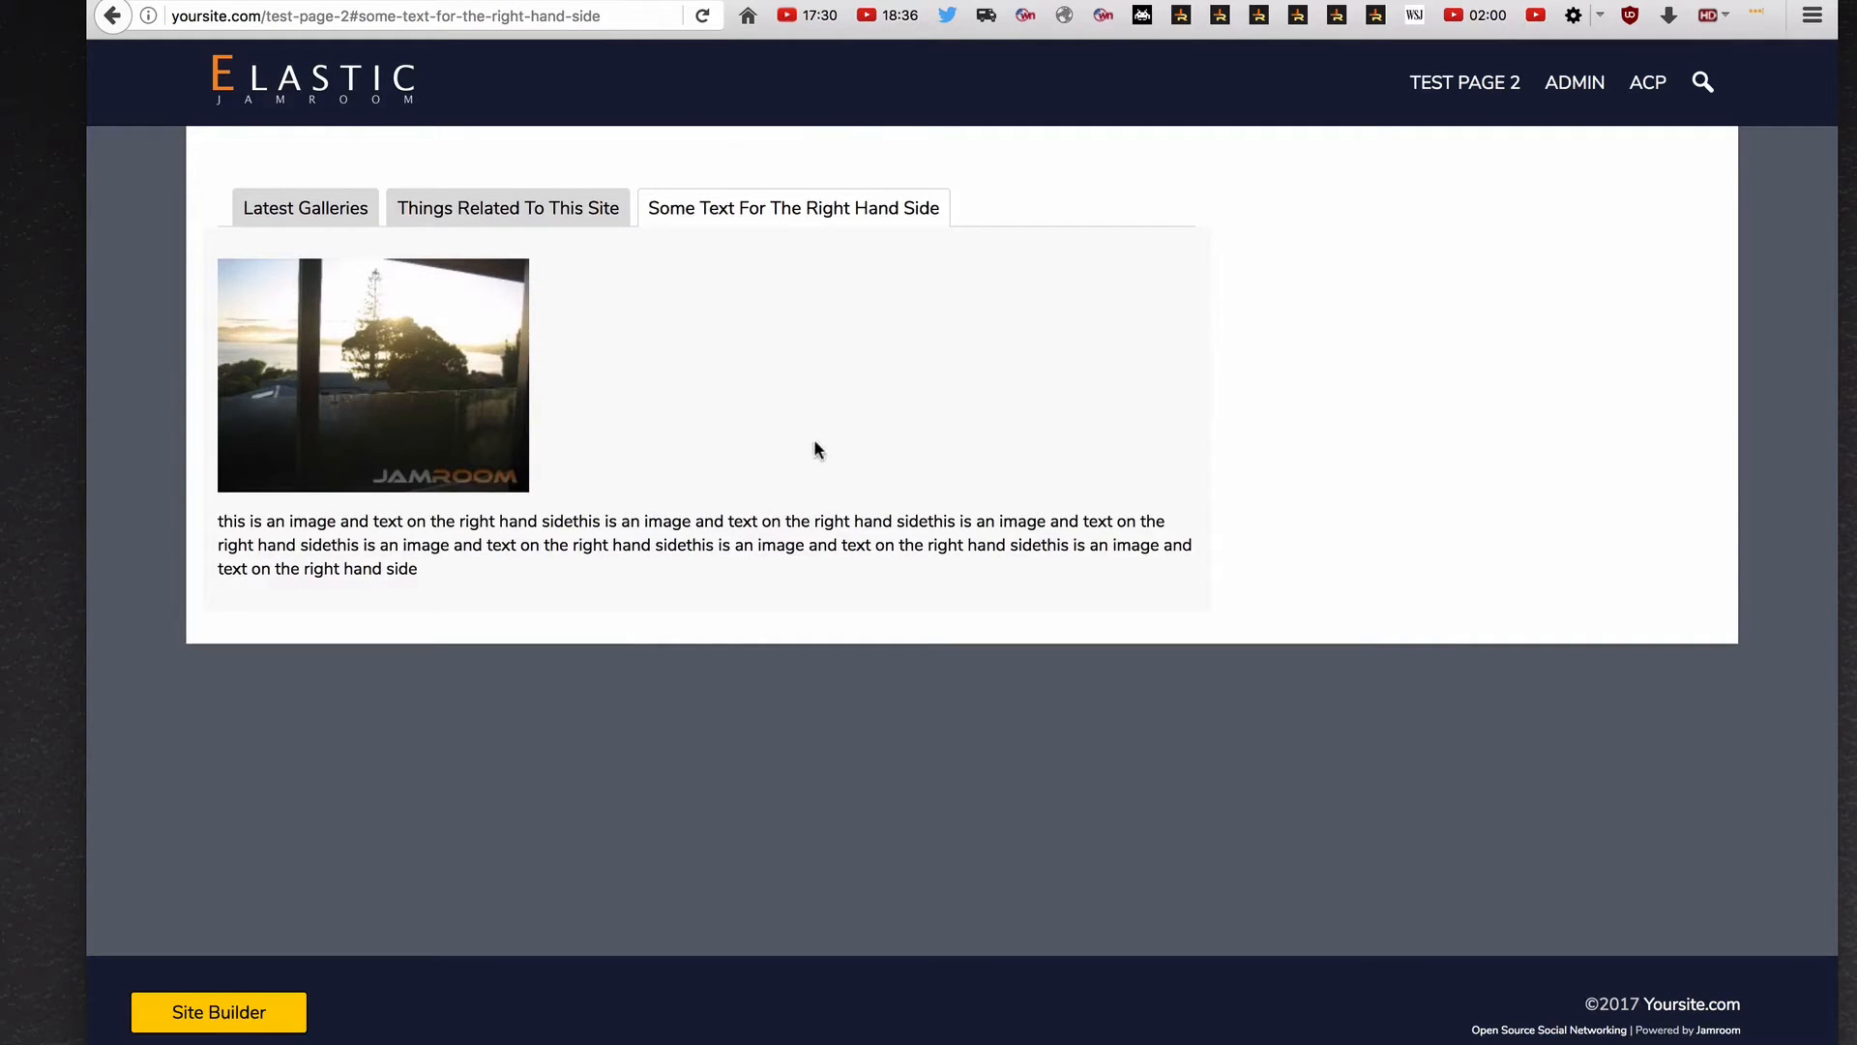
Move the Latest Galleries widget into the empty narrow container in Site Builder and view the changed page
{"action": "left_click", "coordinate": [265, 1014]}
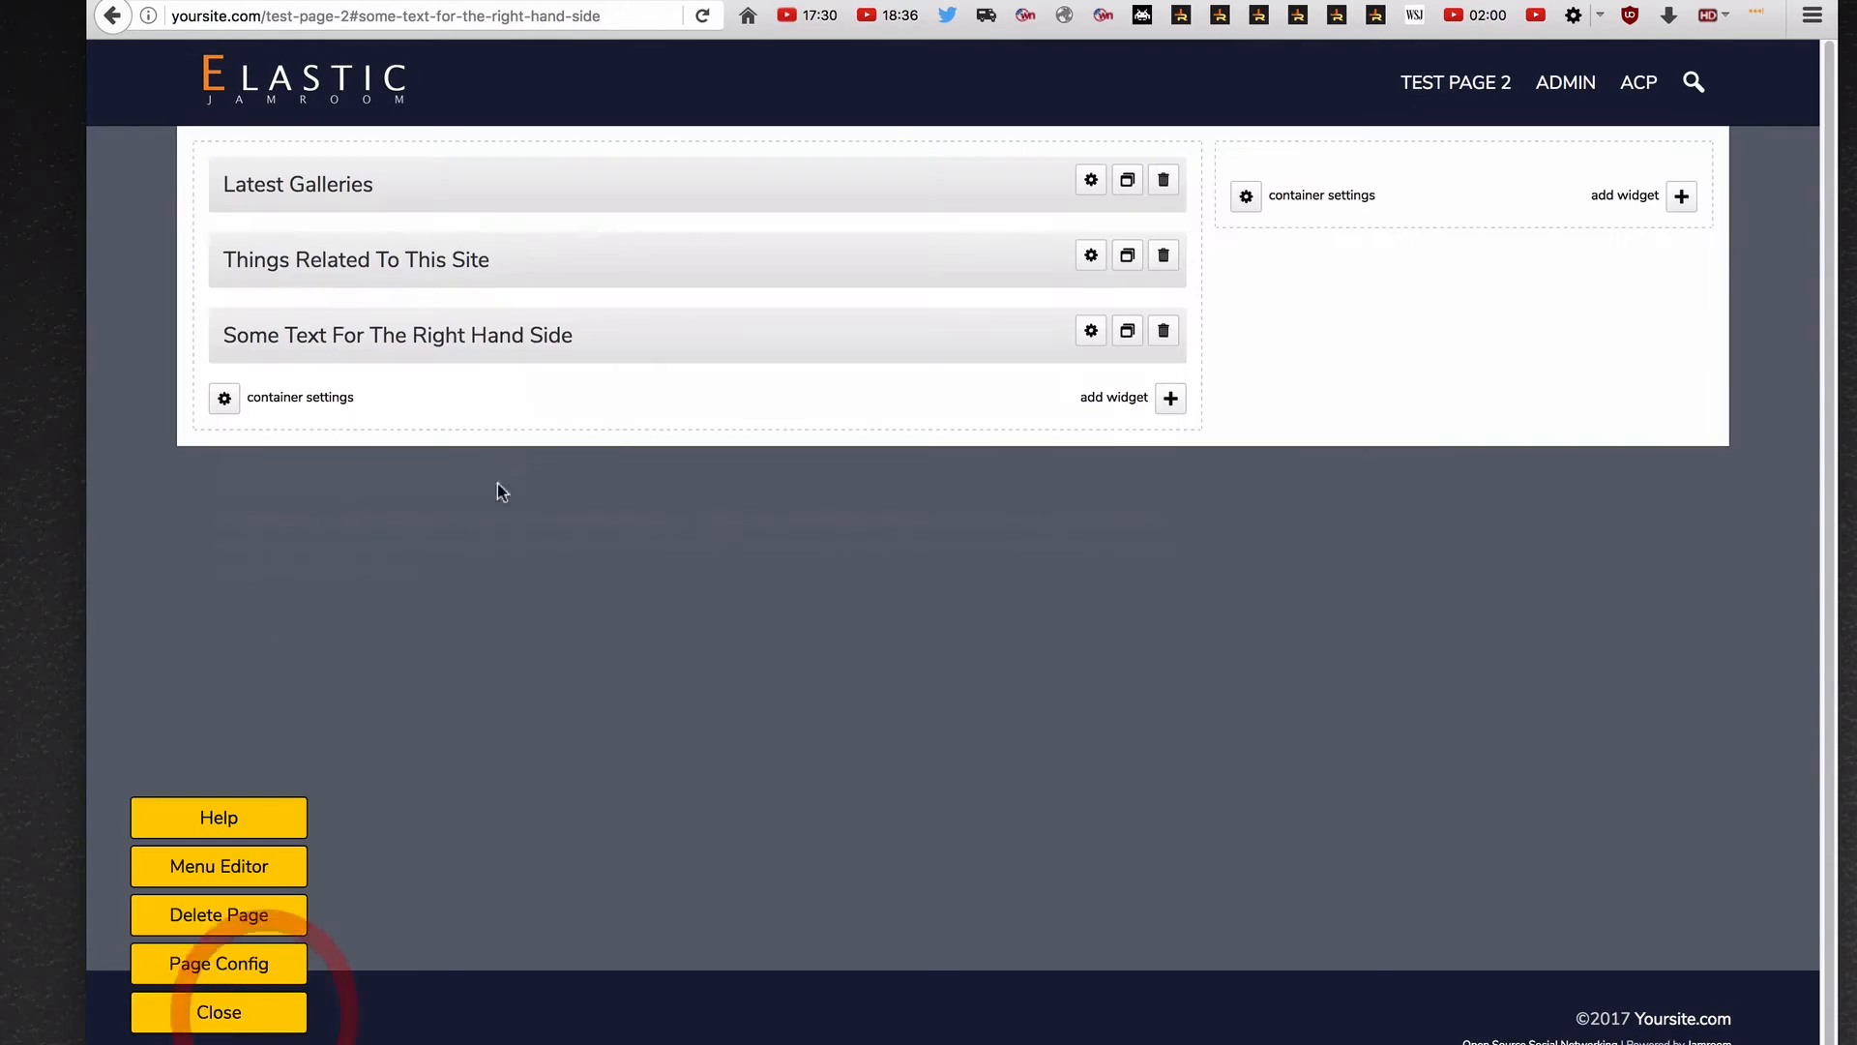
{"action": "left_click_drag", "start_coordinate": [403, 186], "coordinate": [1422, 169]}
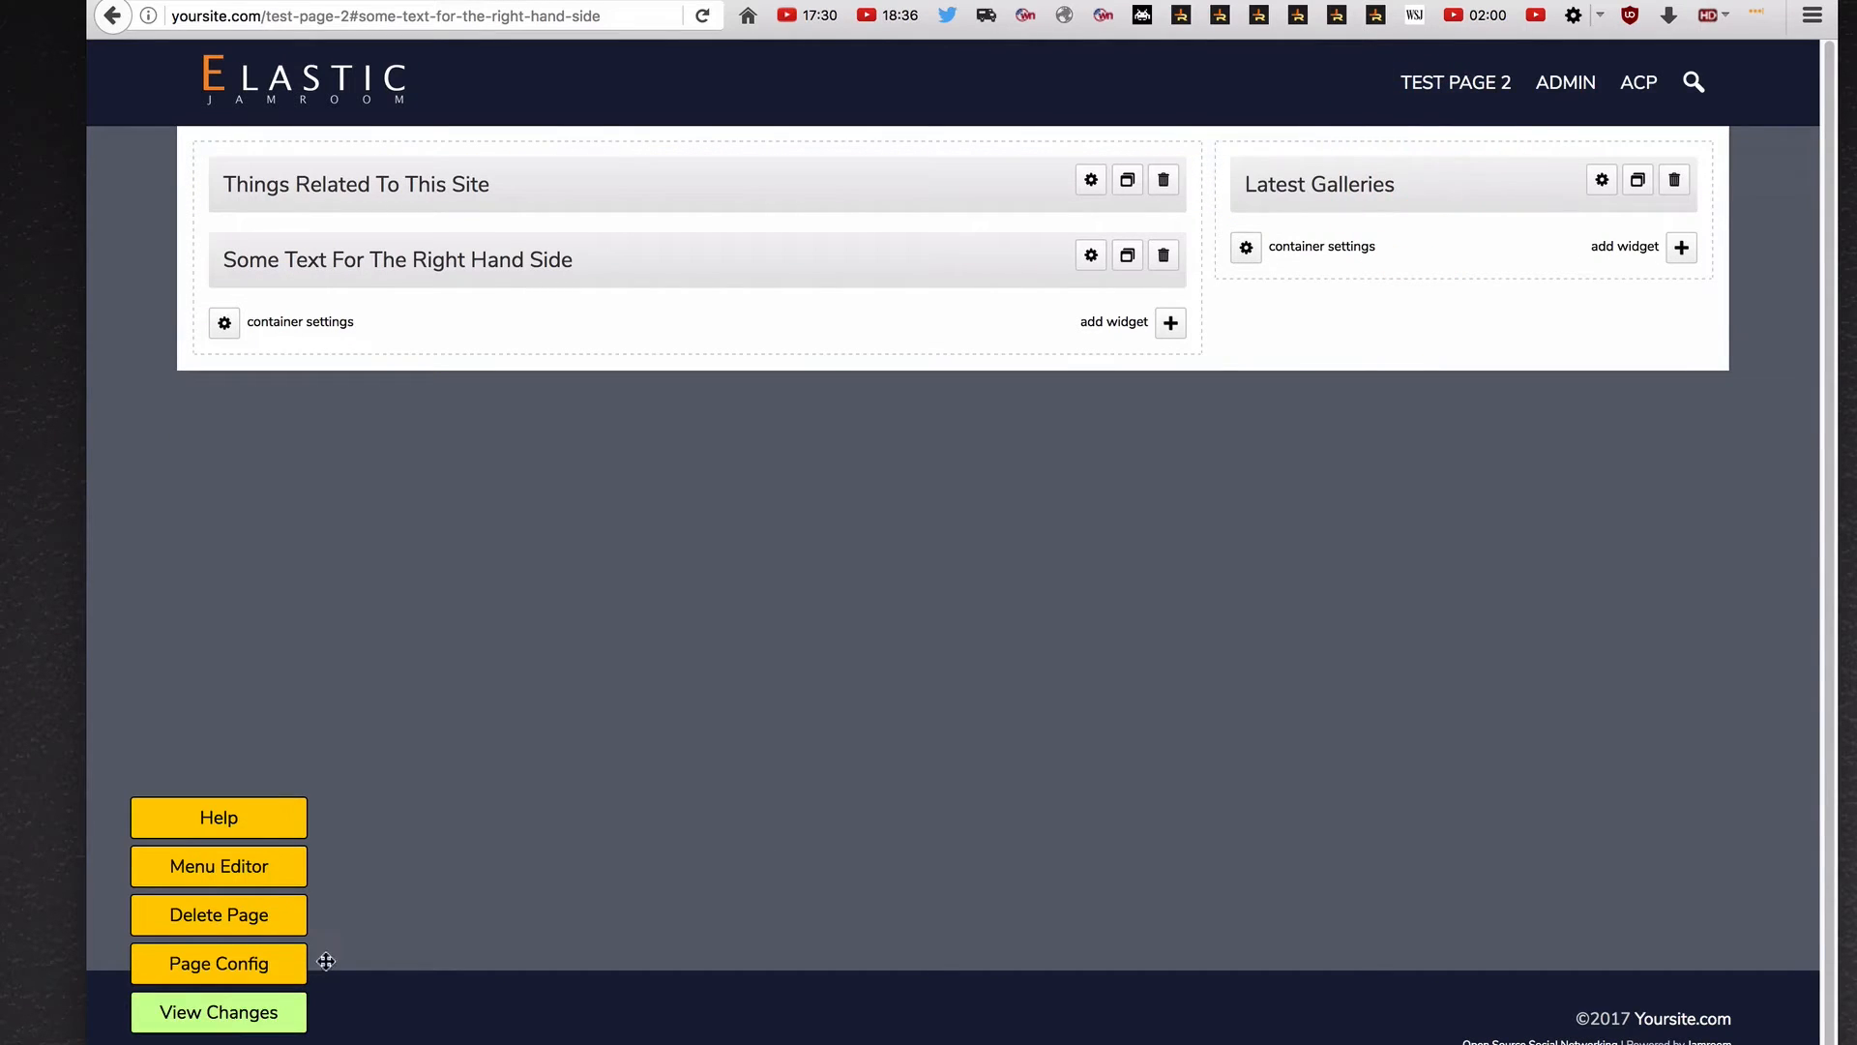
{"action": "left_click", "coordinate": [253, 1011]}
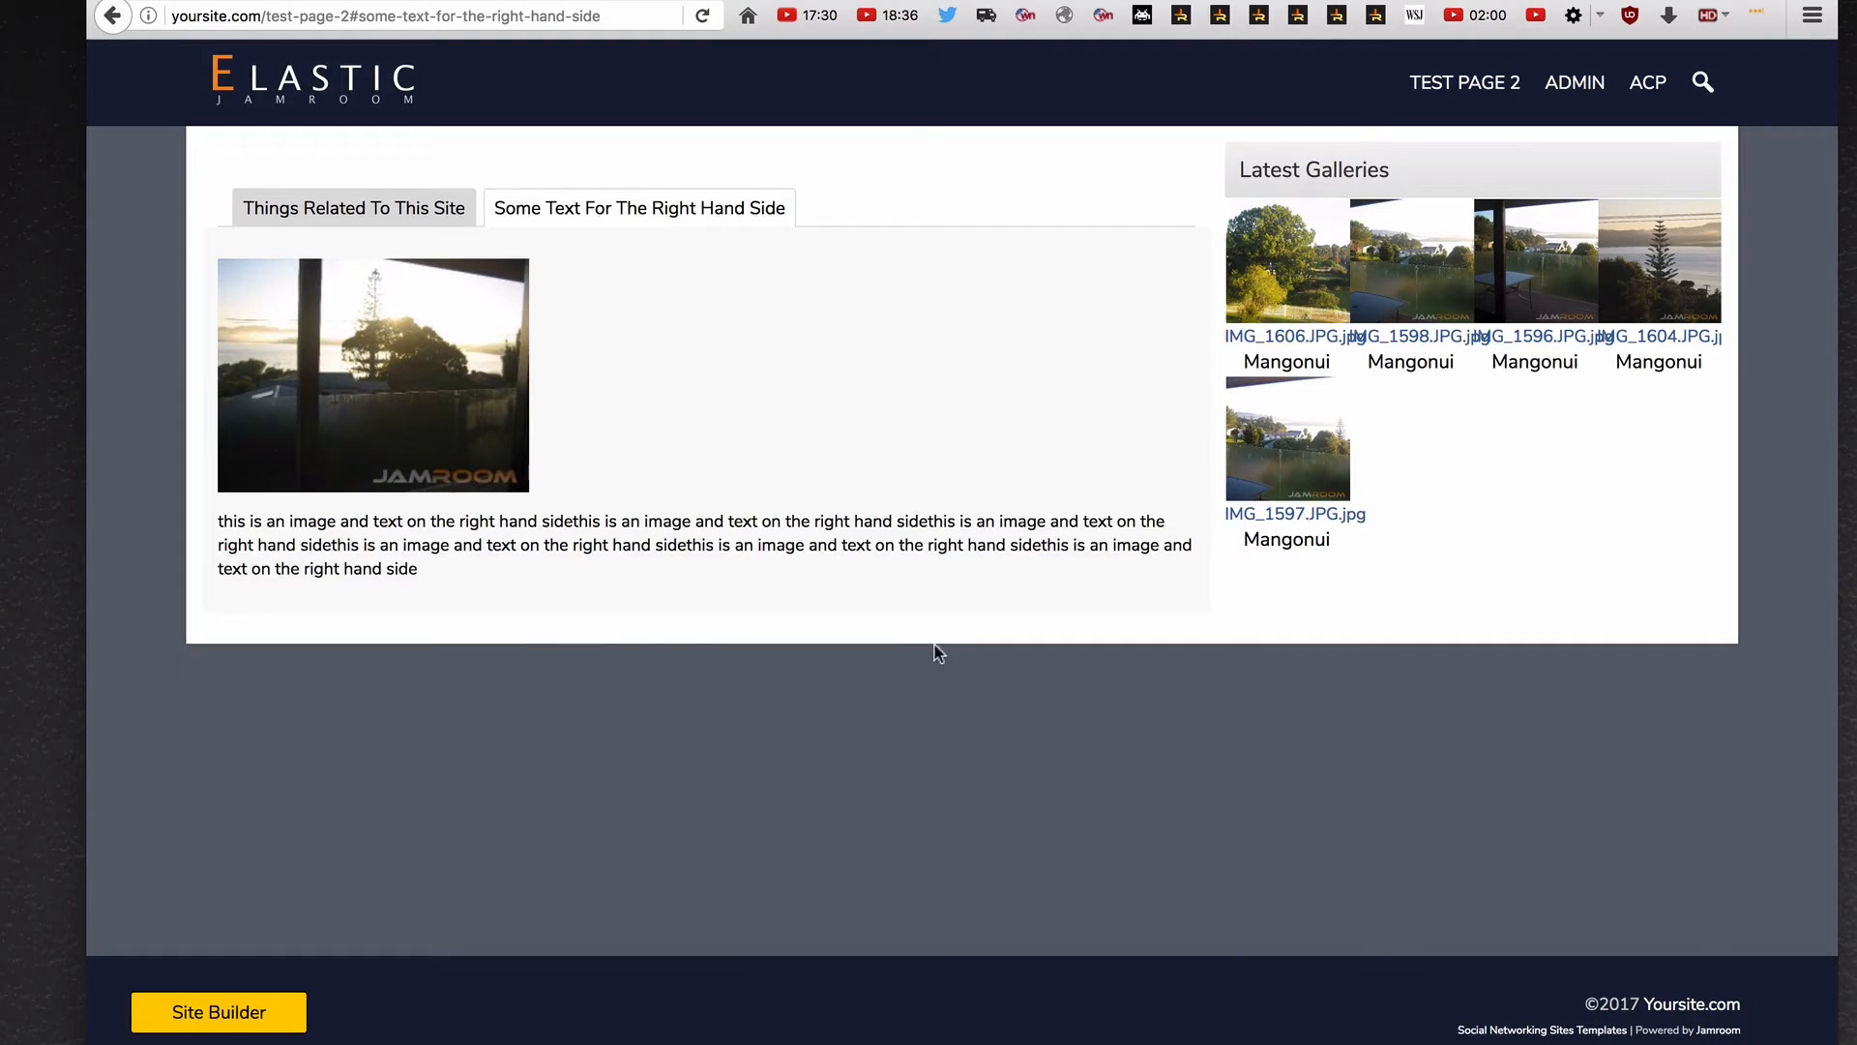
Check the wide container's two remaining tabbed widgets, ending on "Things Related To This Site"
{"action": "left_click", "coordinate": [404, 203]}
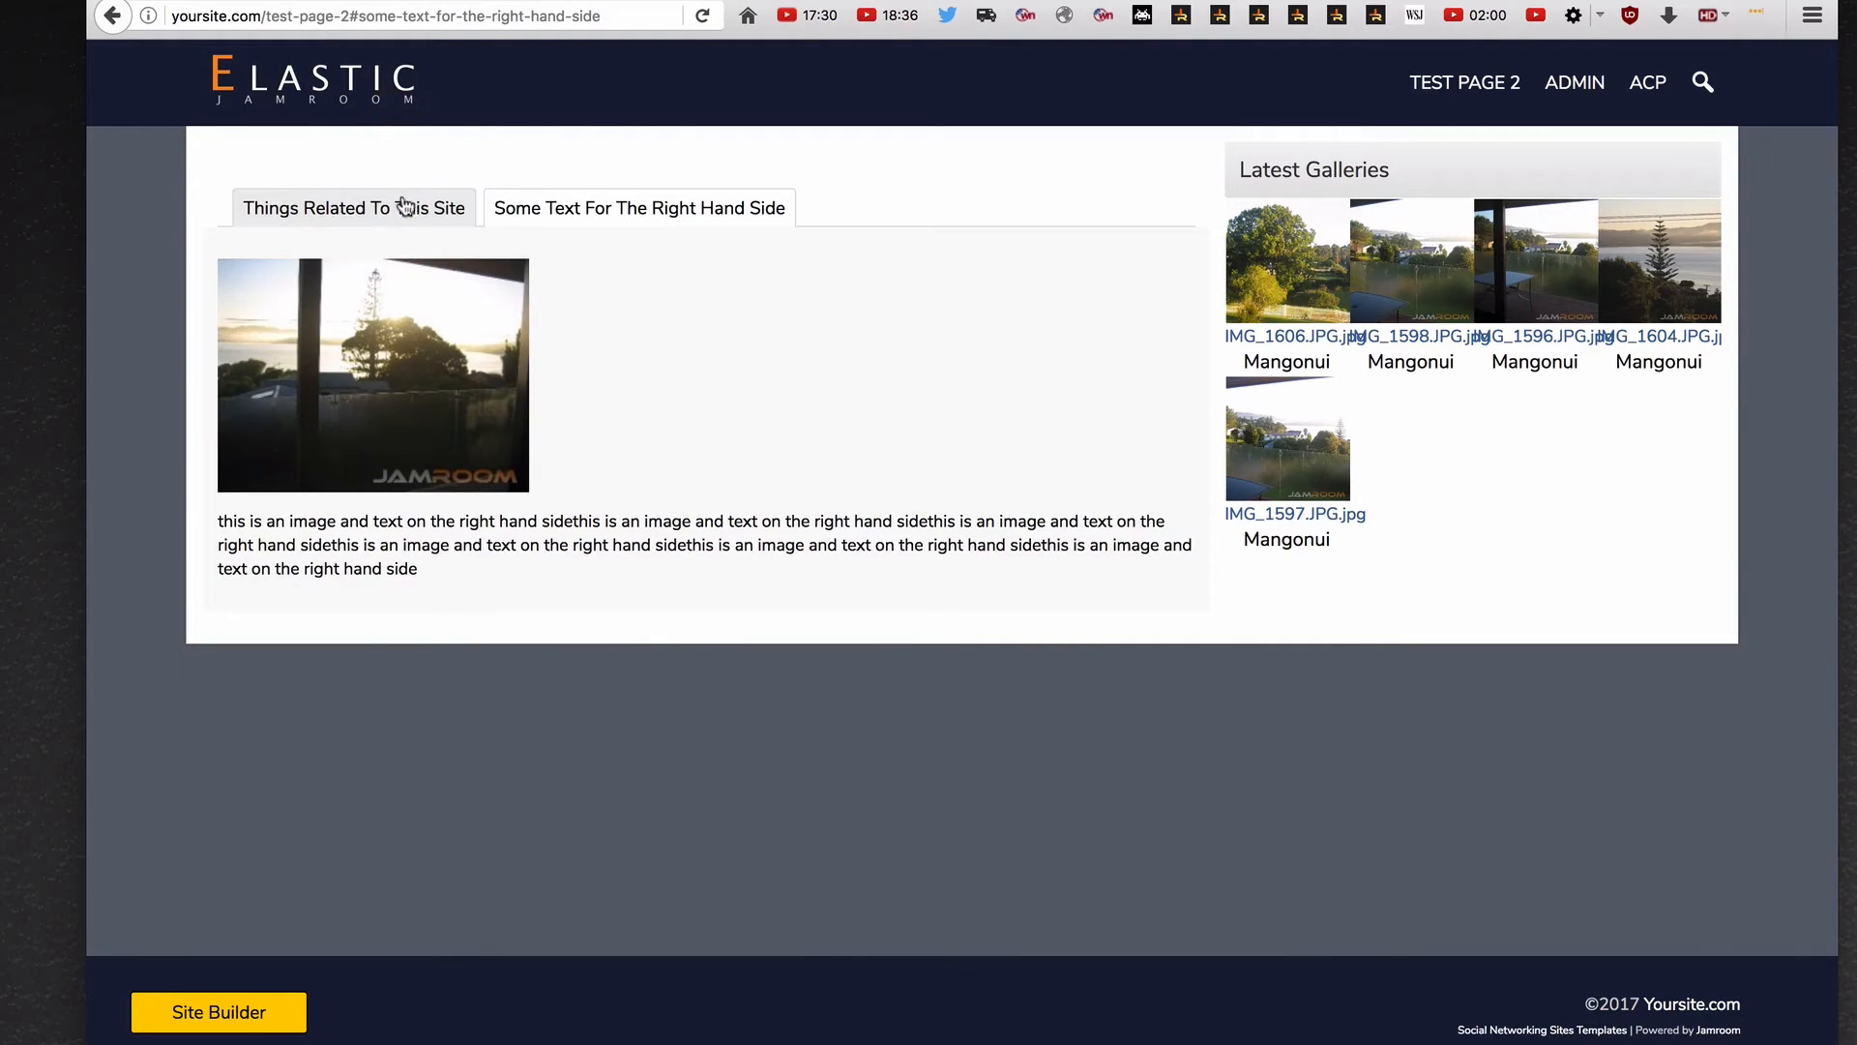
{"action": "left_click", "coordinate": [576, 208]}
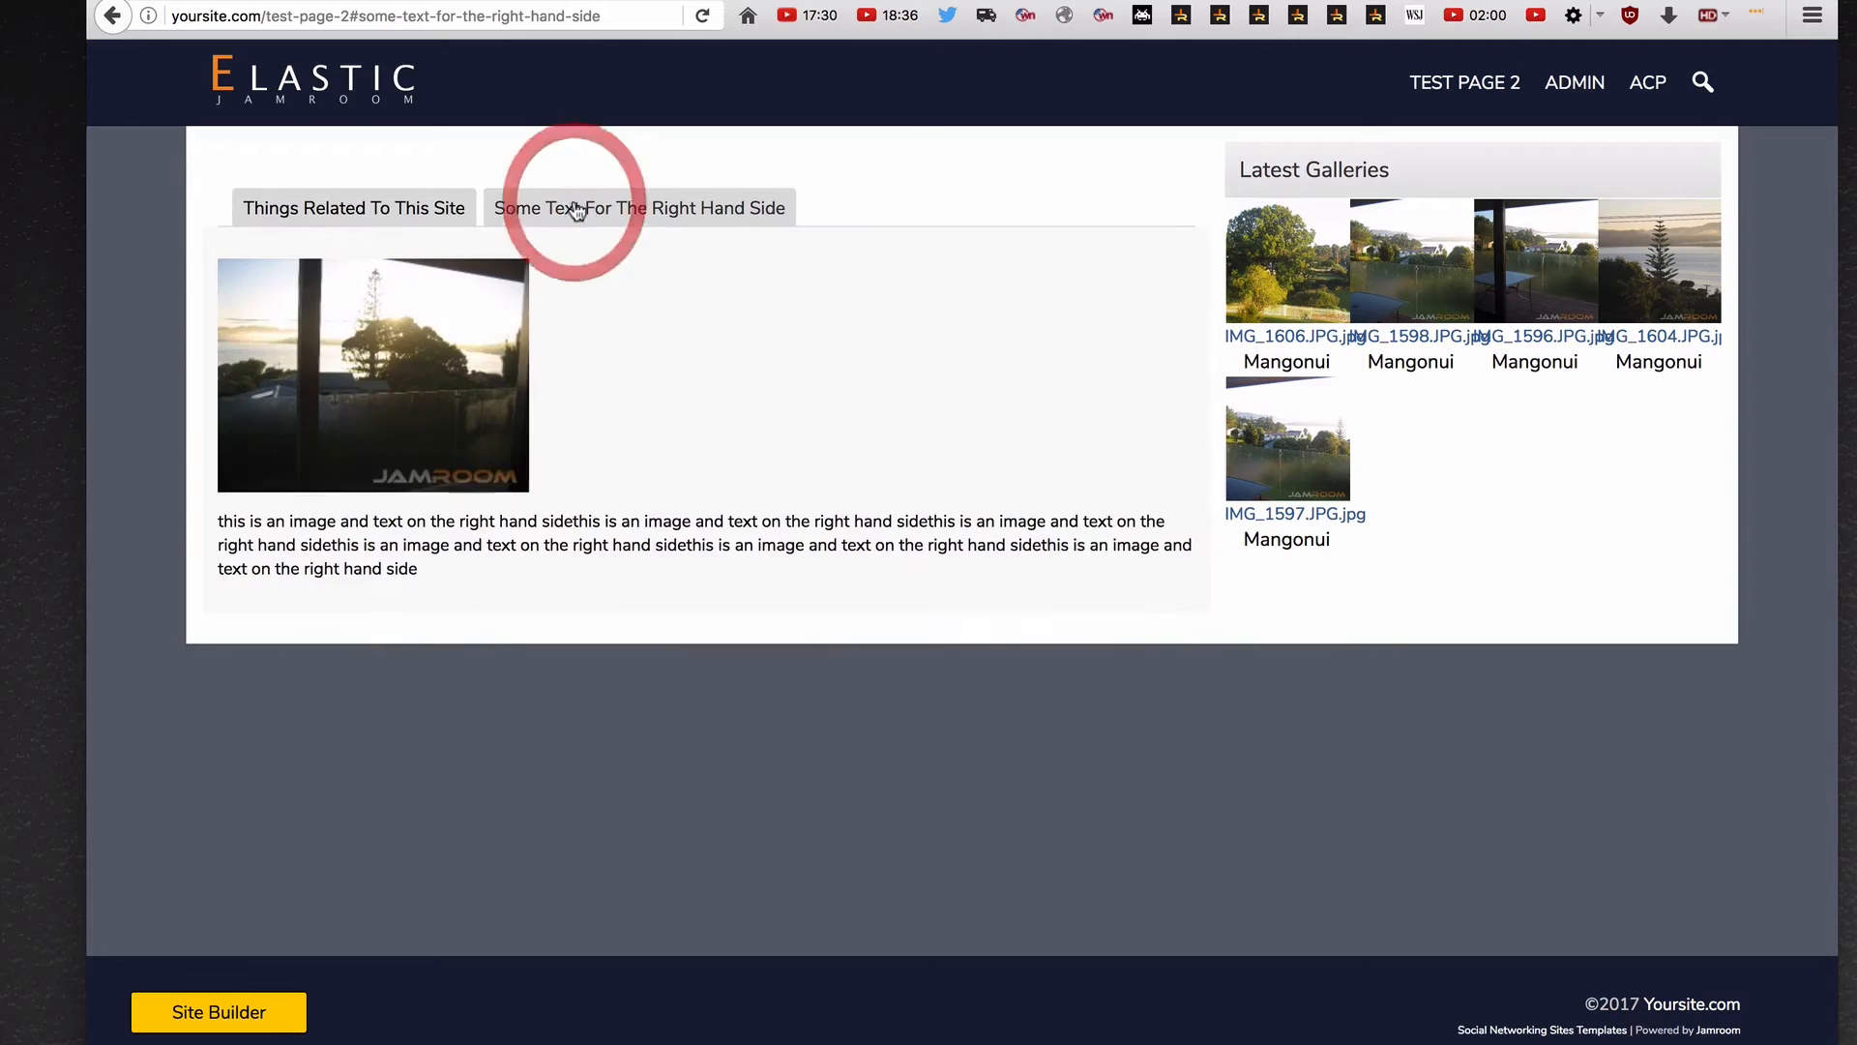
{"action": "left_click", "coordinate": [392, 204]}
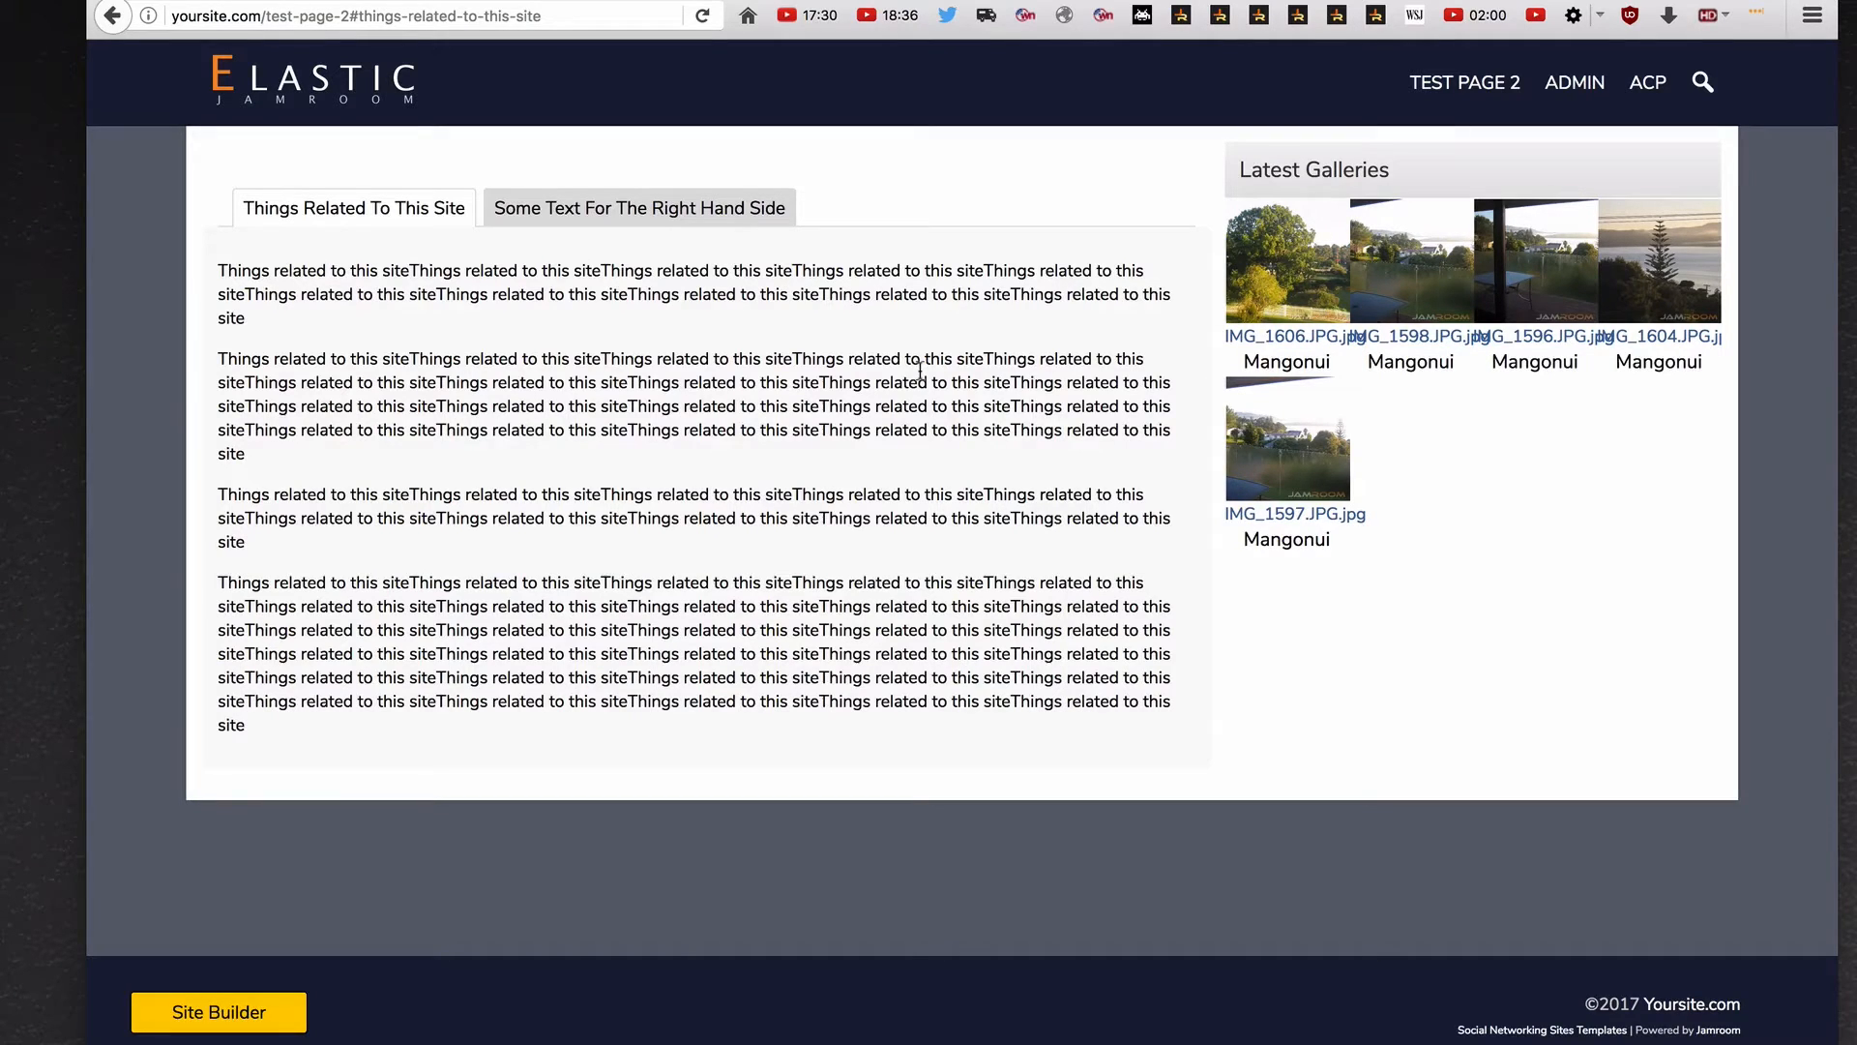
Try the Gallery Images type on the "Some Text For The Right Hand Side" widget, including IMG_1606, IMG_1598 and IMG_1596
{"action": "left_click", "coordinate": [238, 1008]}
{"action": "left_click", "coordinate": [1091, 256]}
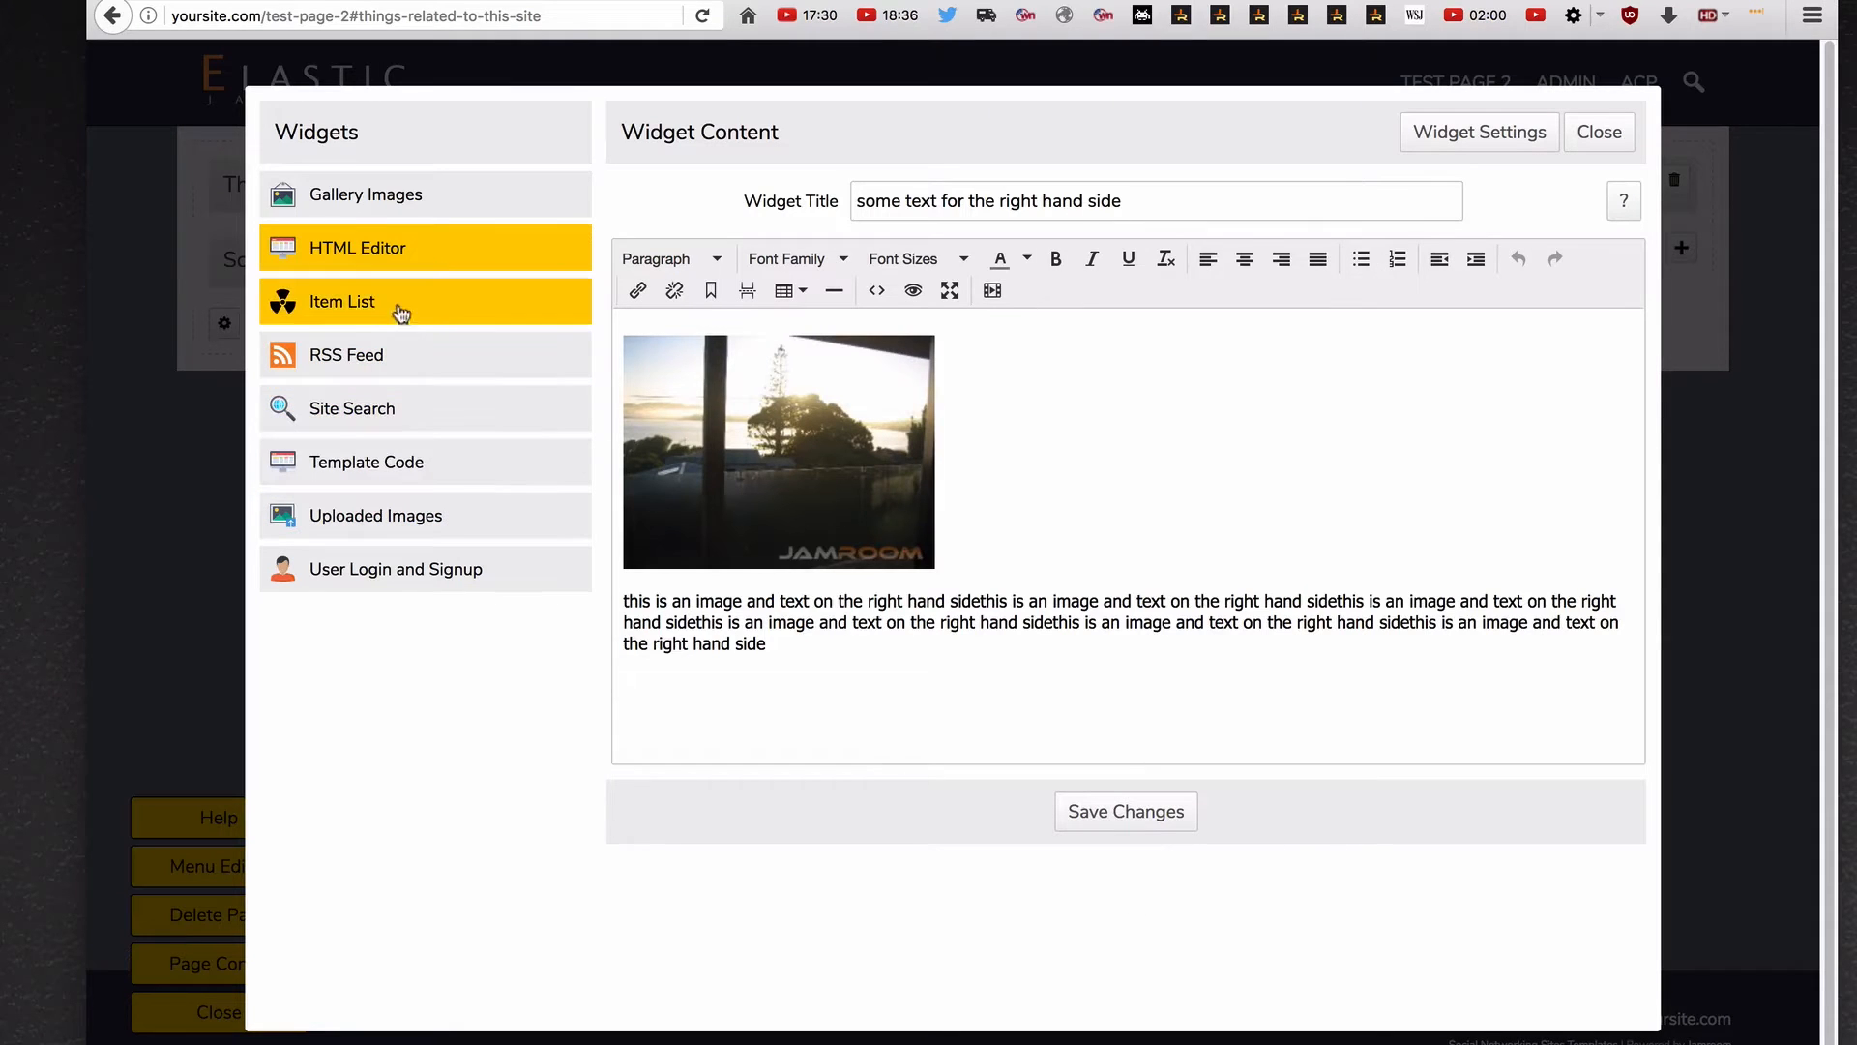
{"action": "left_click", "coordinate": [422, 194]}
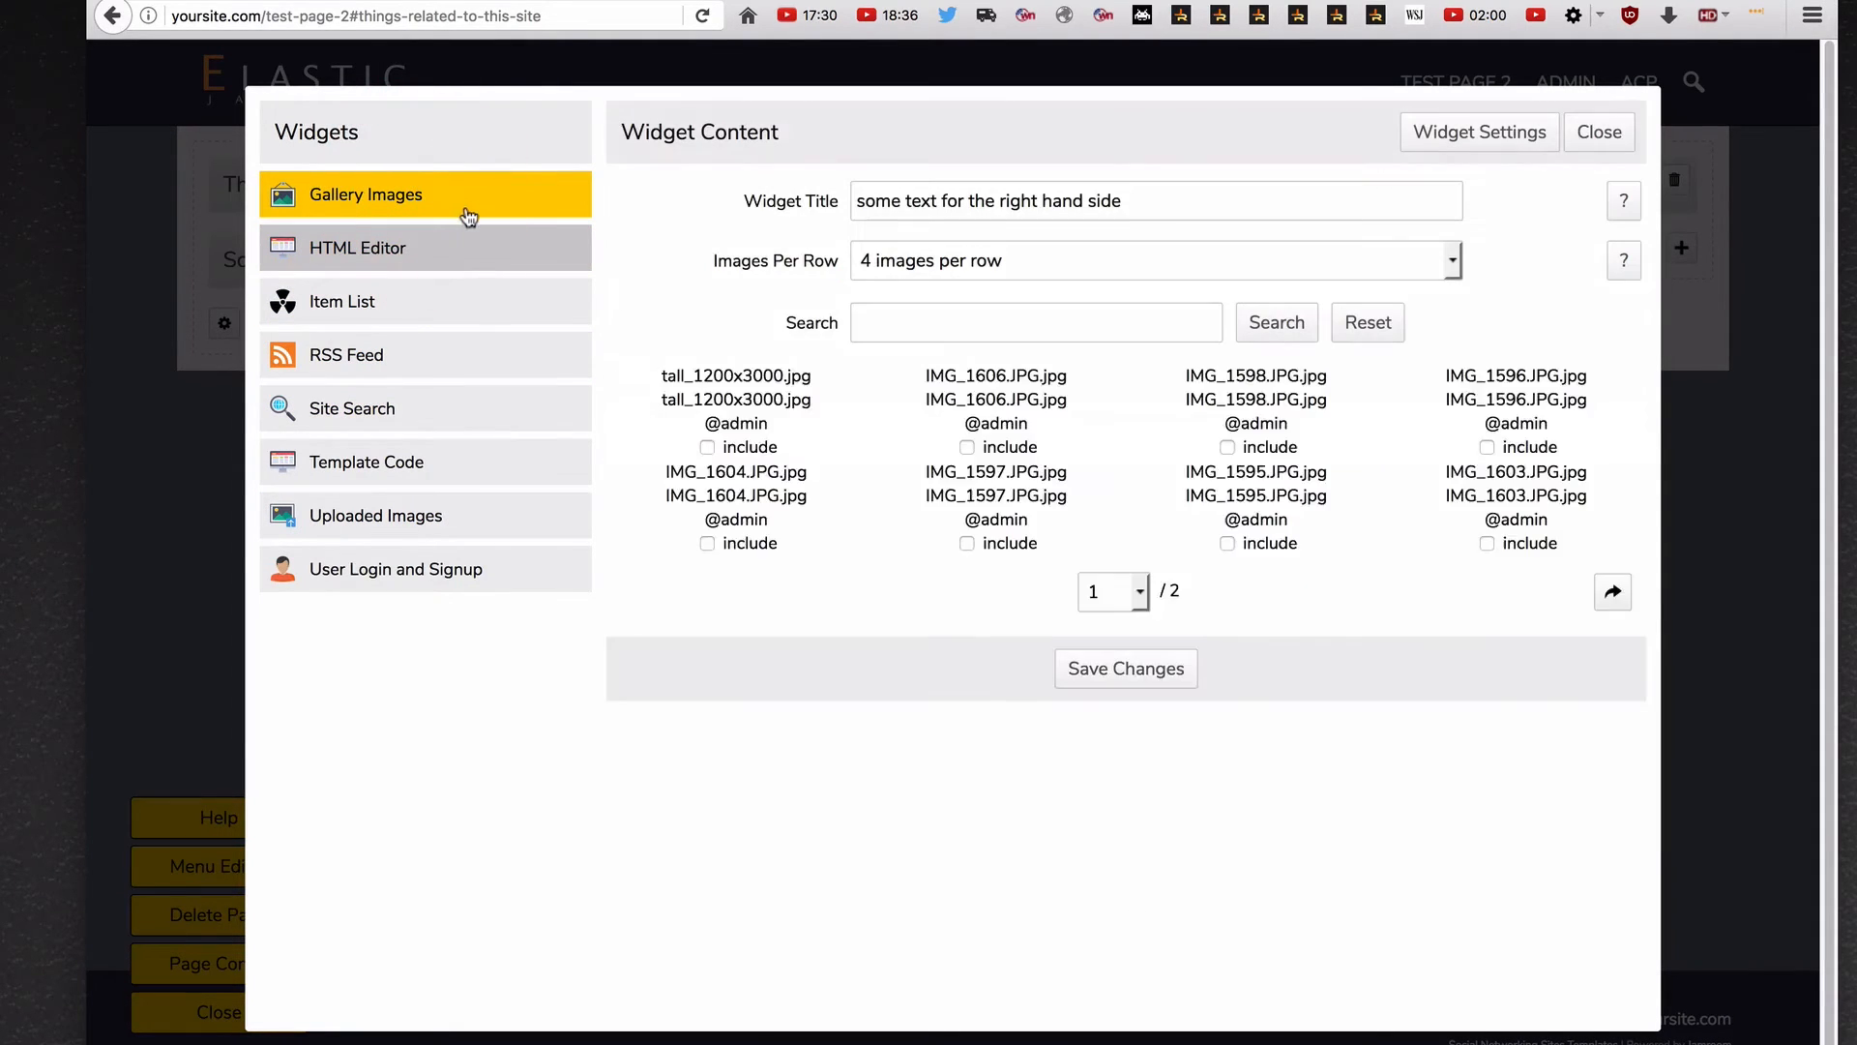
{"action": "left_click", "coordinate": [967, 596]}
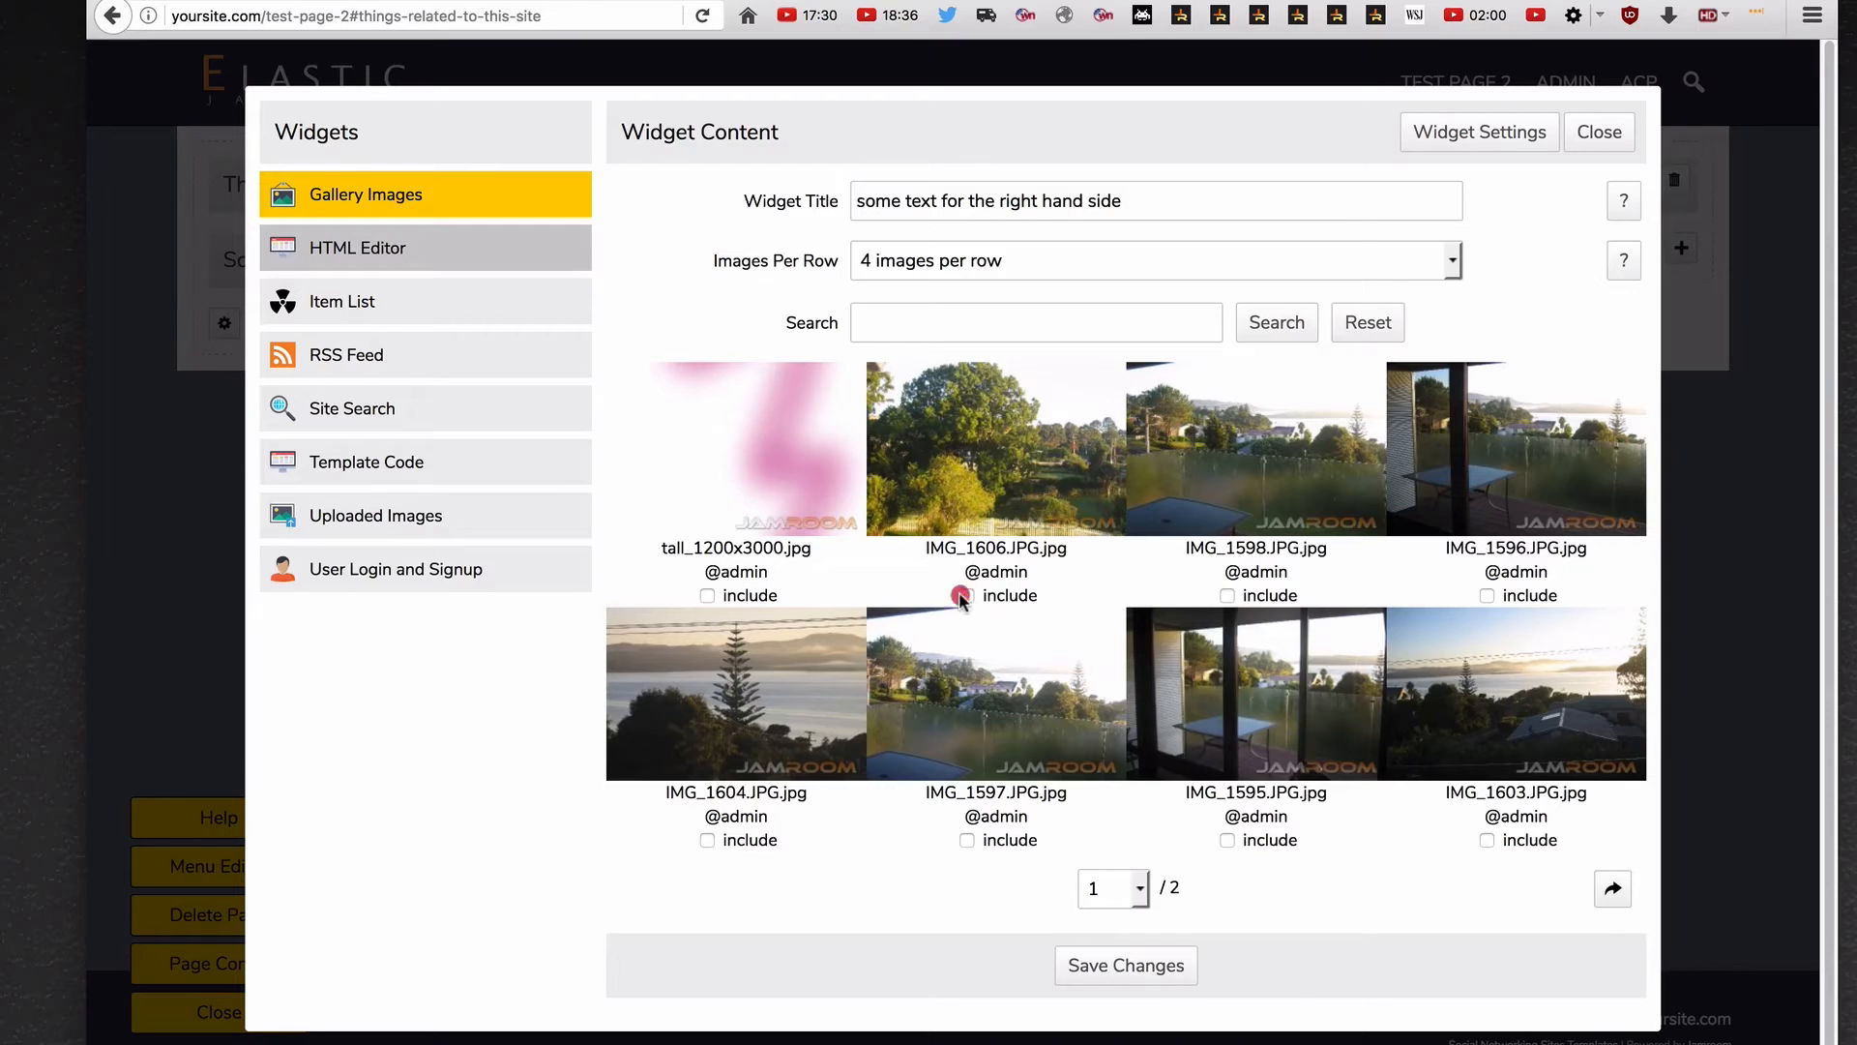
{"action": "left_click", "coordinate": [1227, 595]}
{"action": "left_click", "coordinate": [1486, 595]}
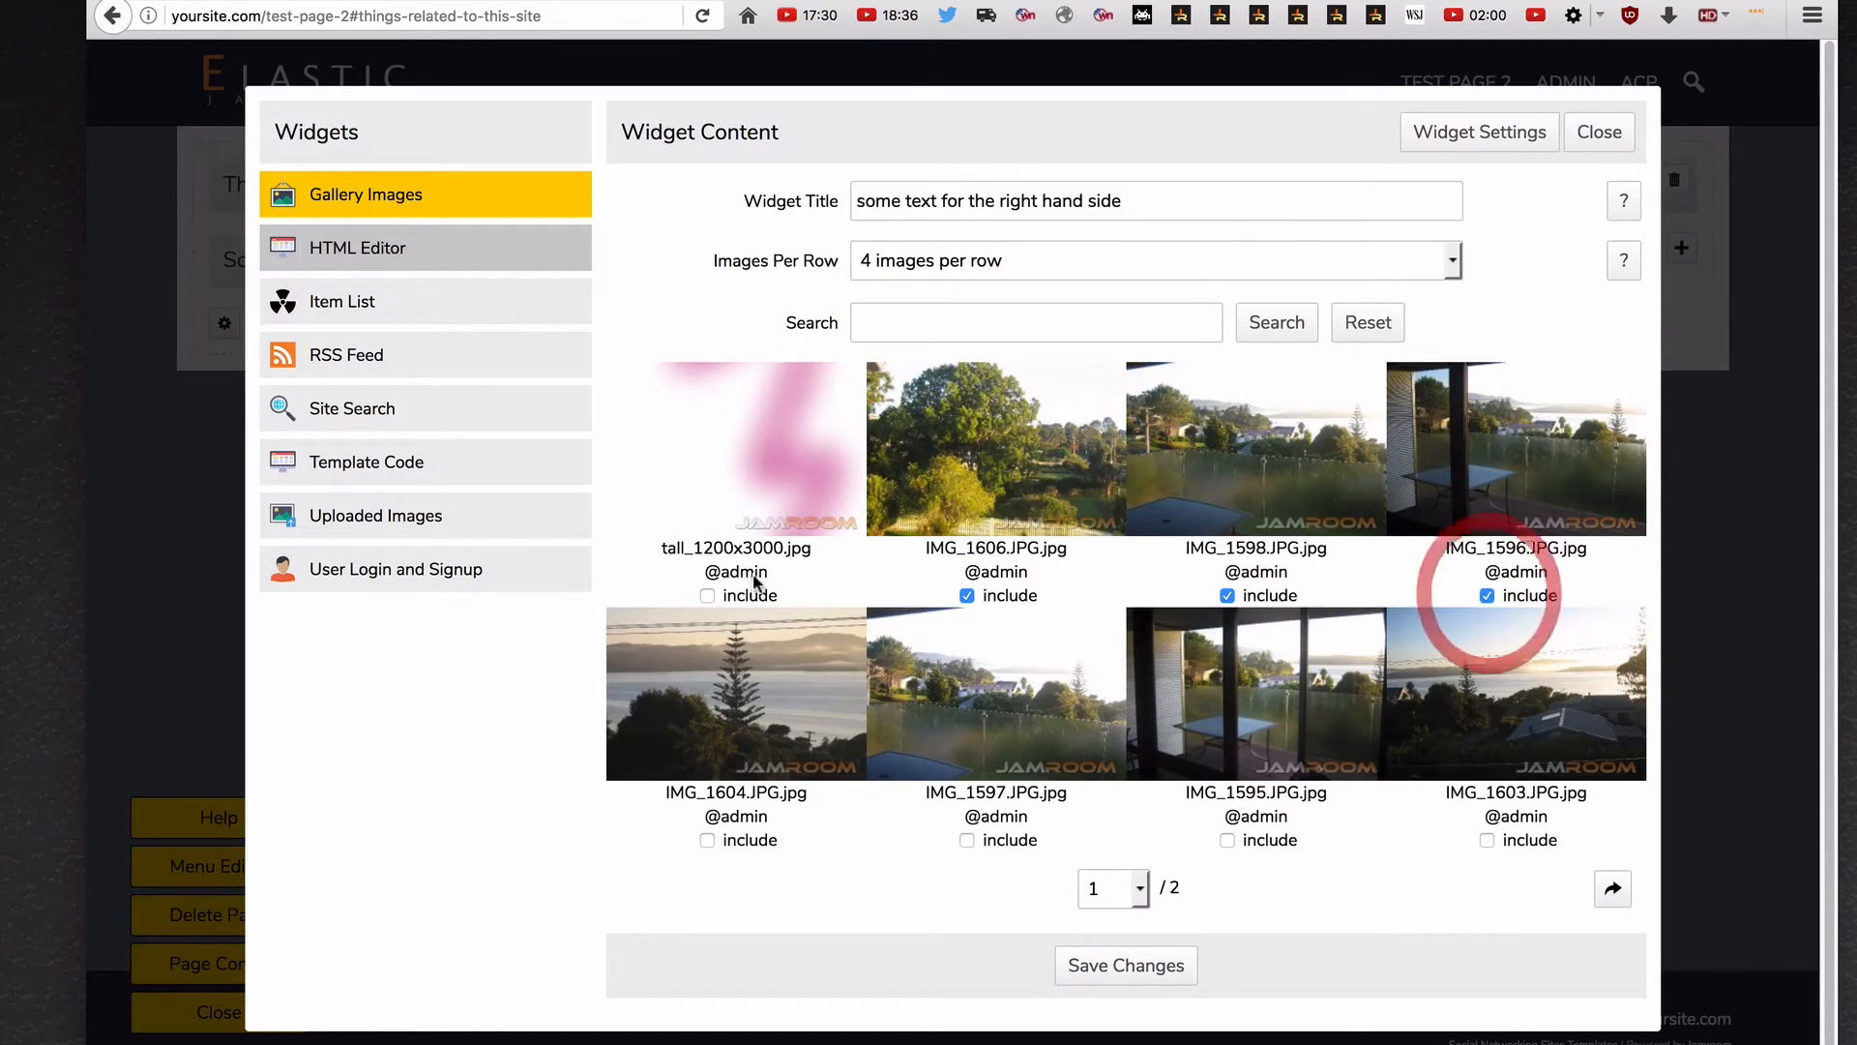
Look through the RSS Feed, Site Search and Template Code widget types, and leave the widget and Site Builder without saving
{"action": "left_click", "coordinate": [445, 355]}
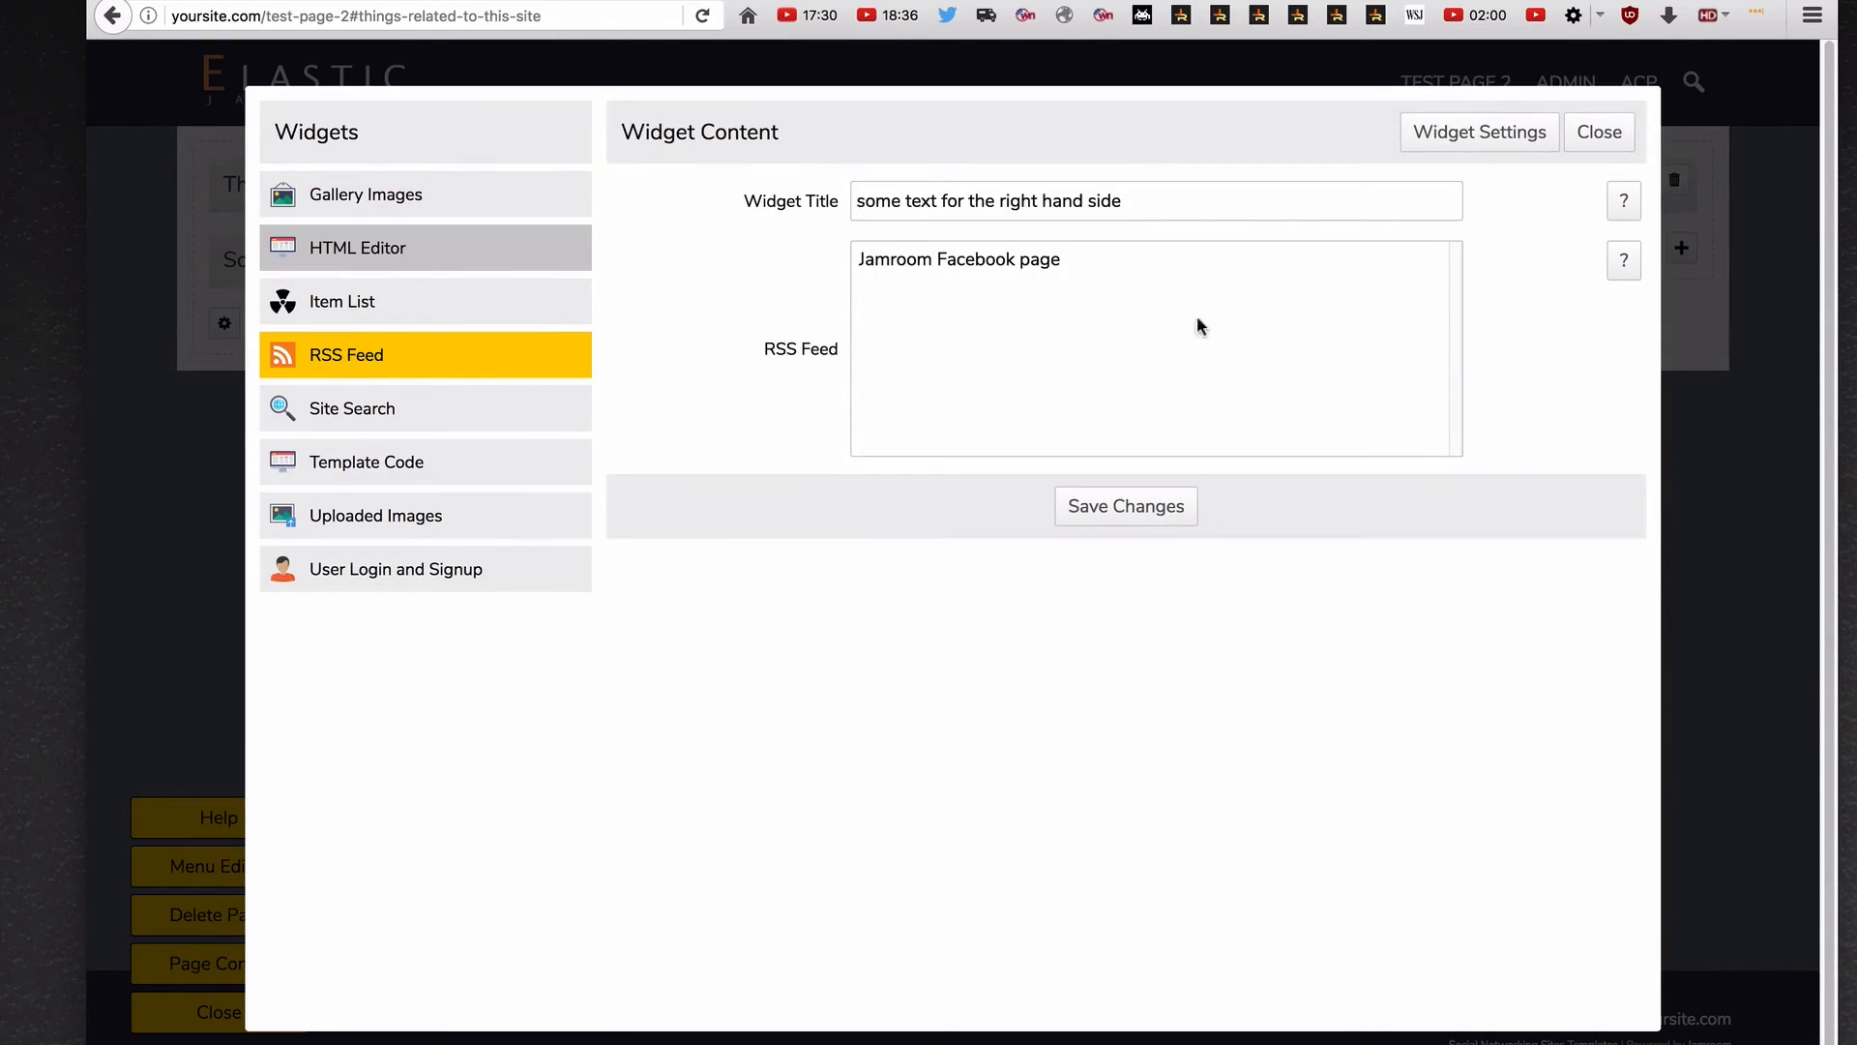
{"action": "left_click", "coordinate": [978, 261]}
{"action": "left_click", "coordinate": [457, 420]}
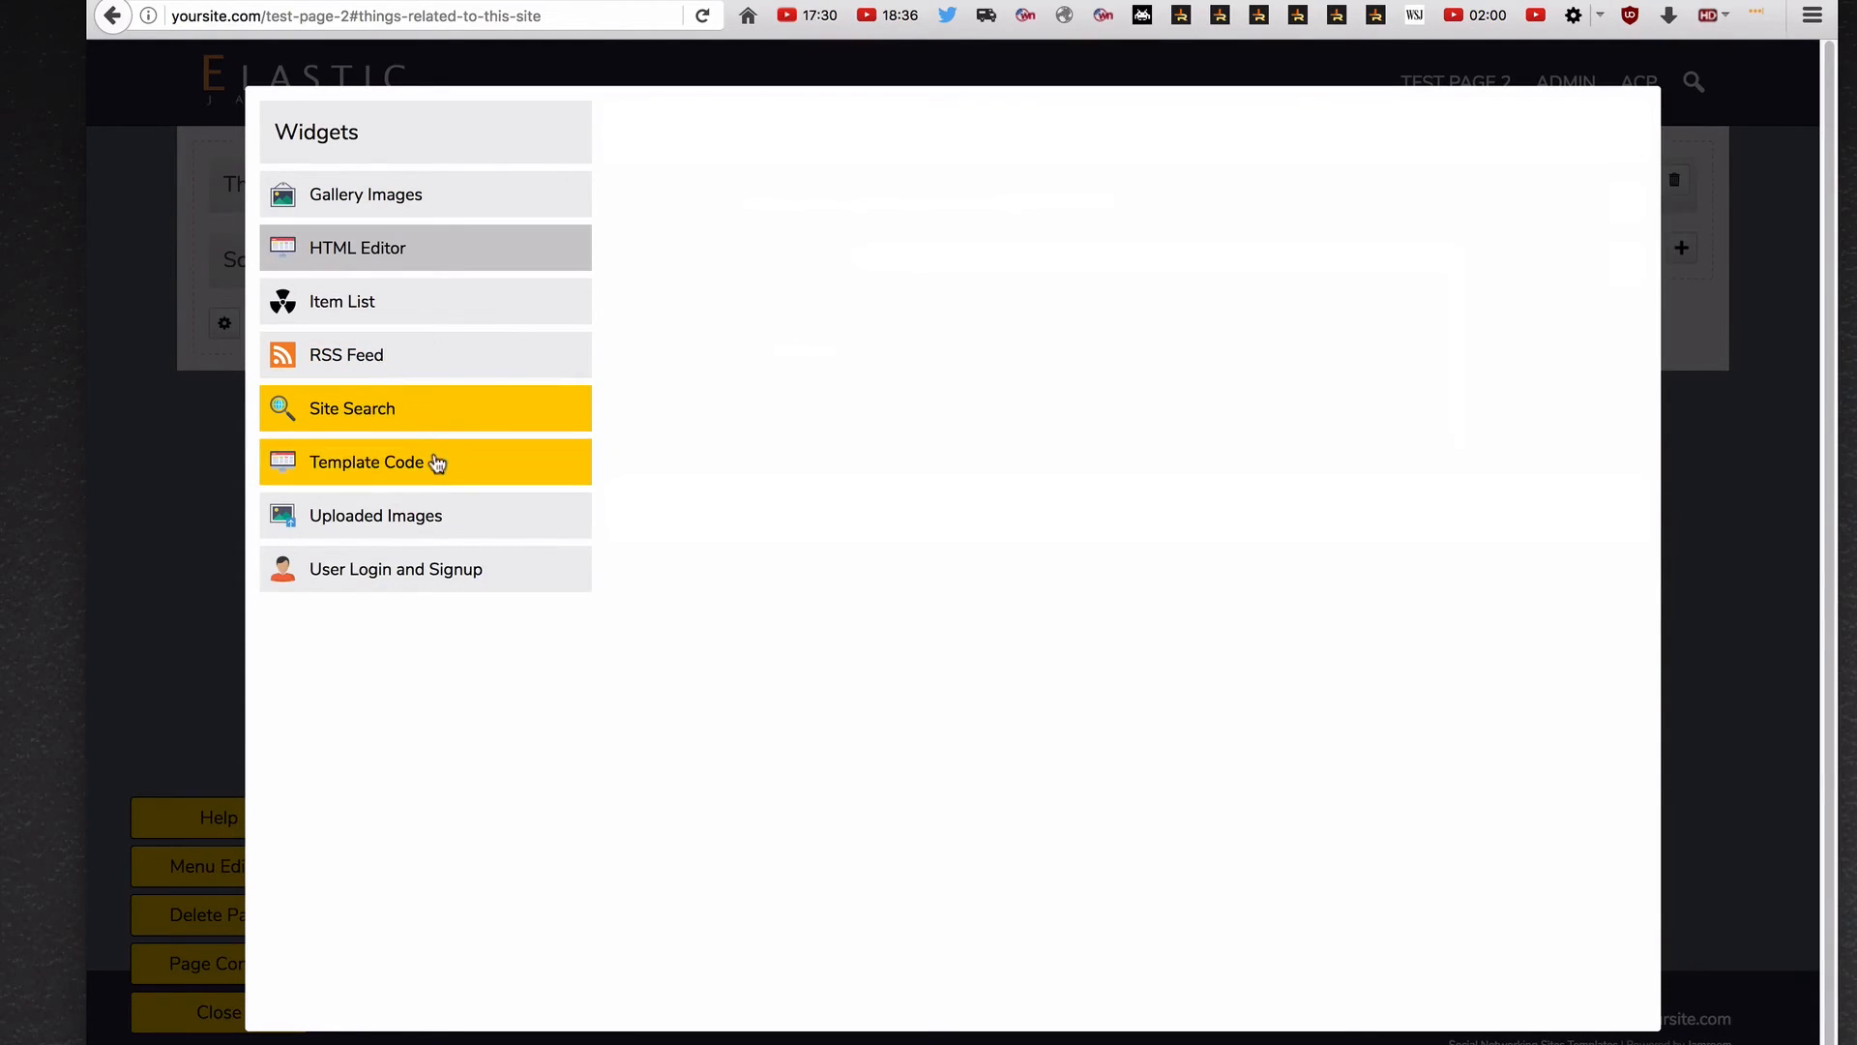
{"action": "left_click", "coordinate": [441, 474]}
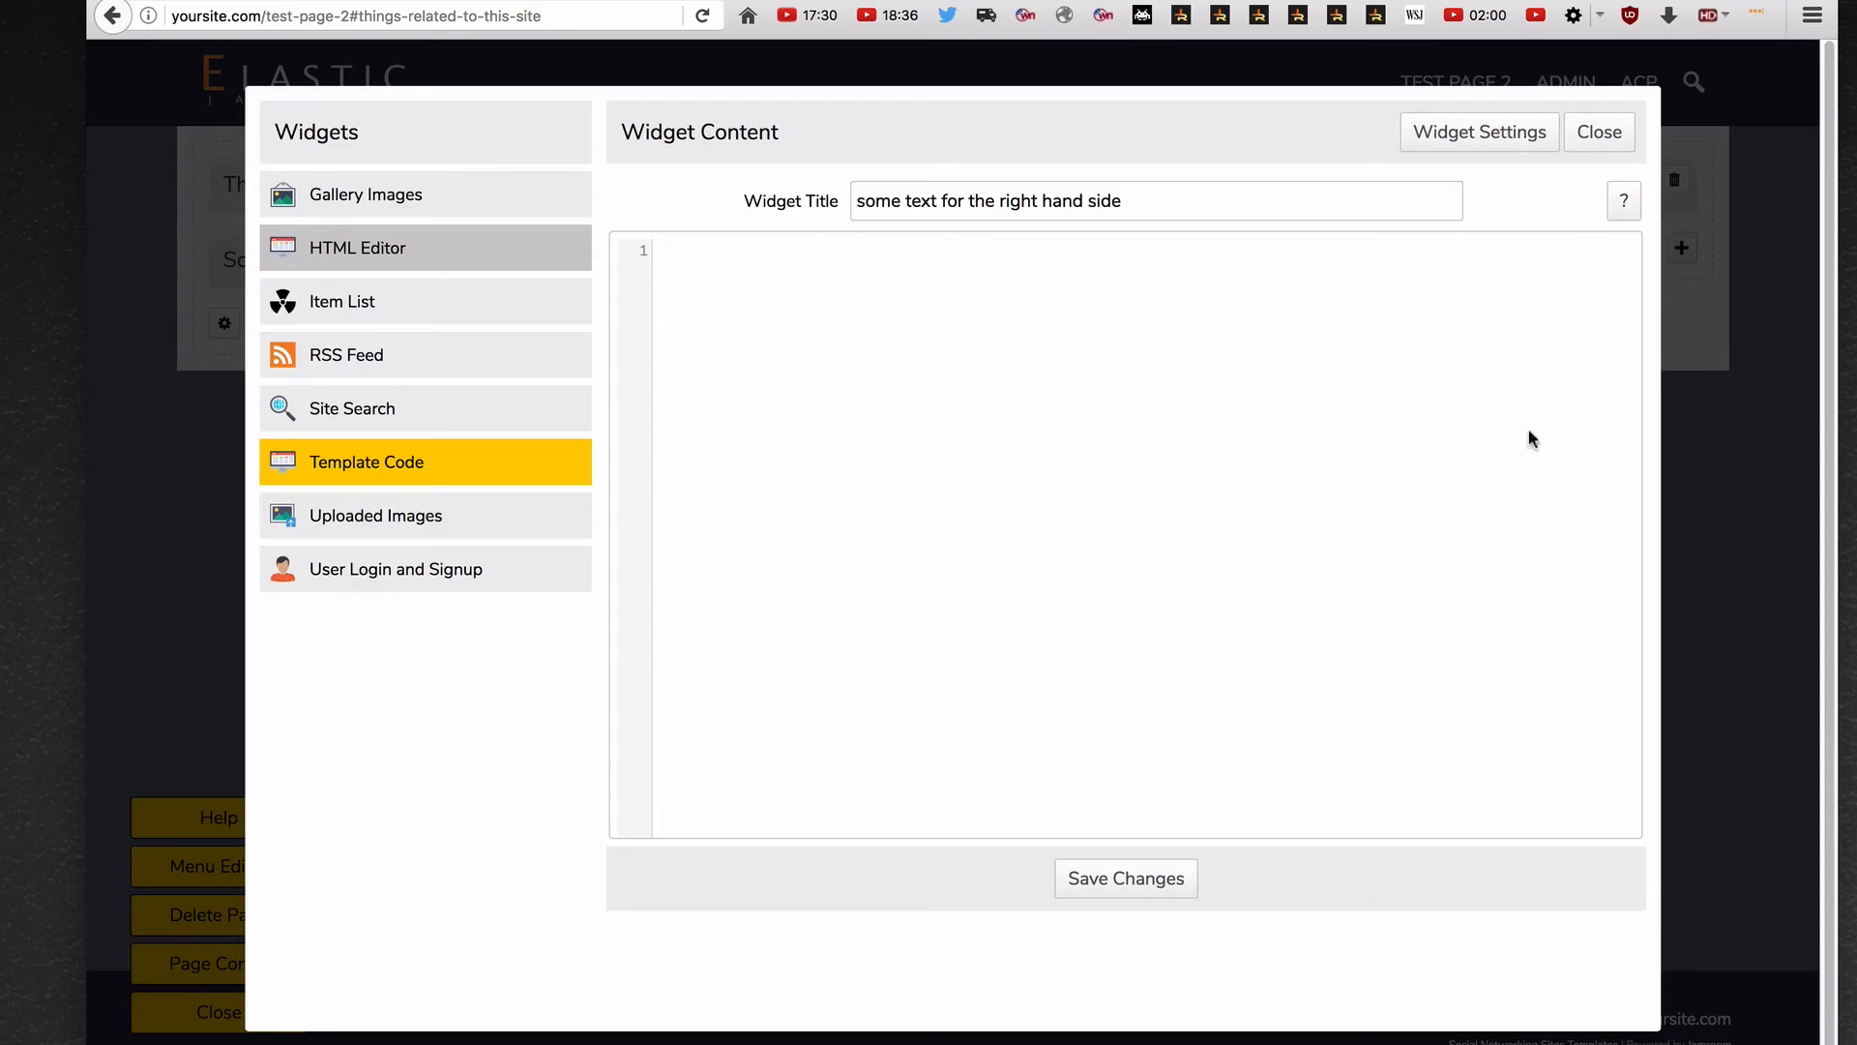
{"action": "left_click", "coordinate": [1615, 132]}
{"action": "left_click", "coordinate": [1562, 634]}
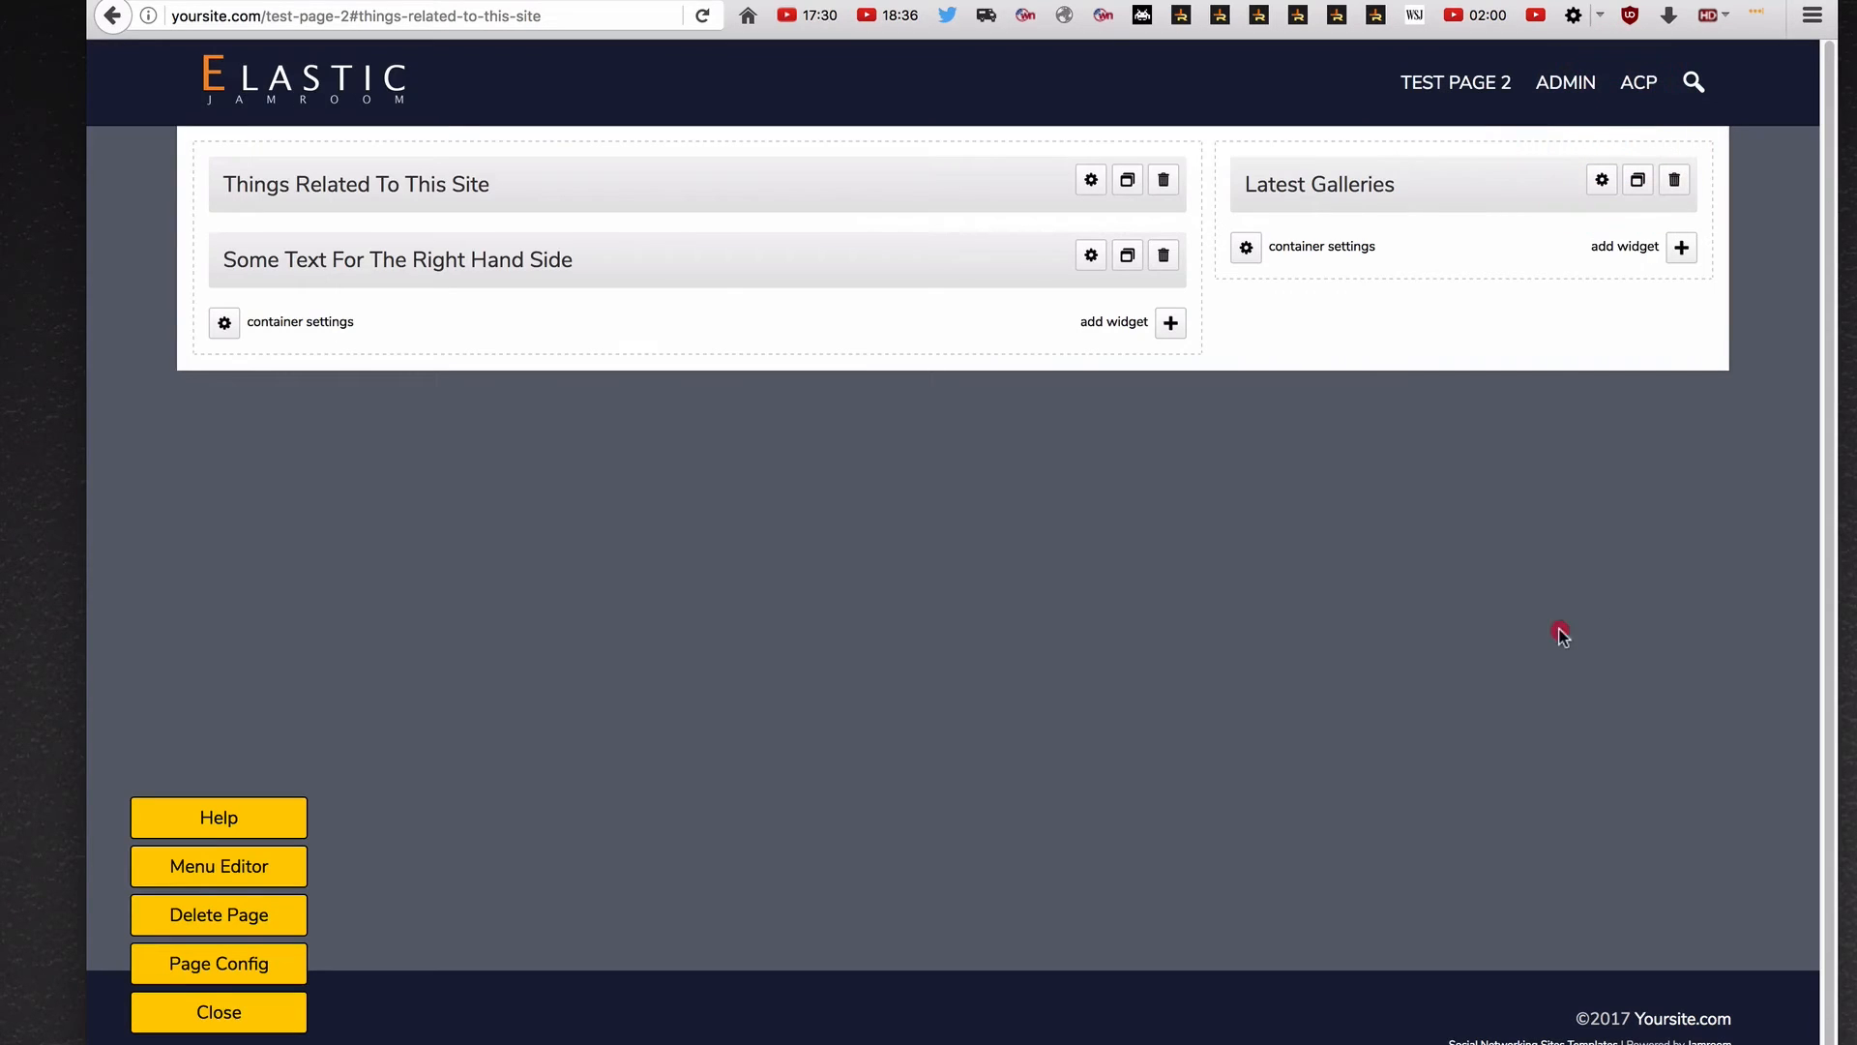
{"action": "left_click", "coordinate": [267, 1013]}
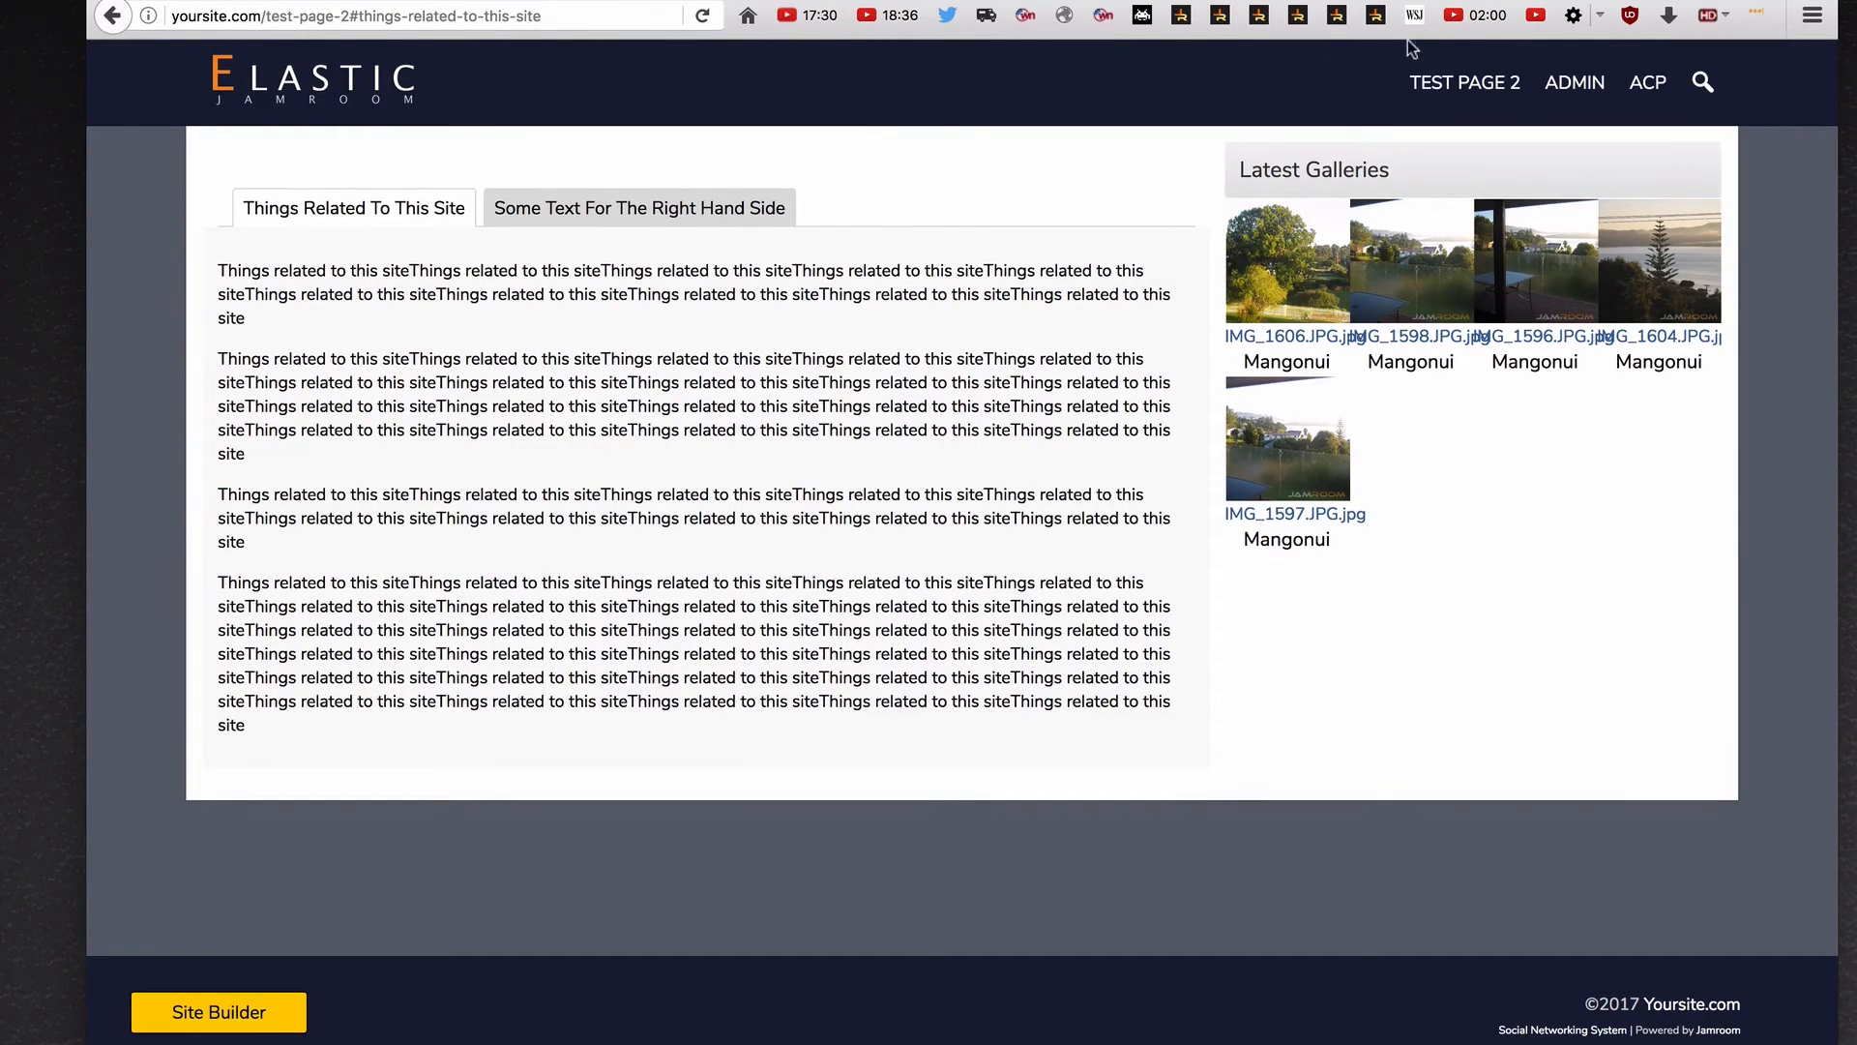
Open the skin settings in the ACP and go on to the Marketplace among the core modules
{"action": "mouse_move", "coordinate": [1652, 89]}
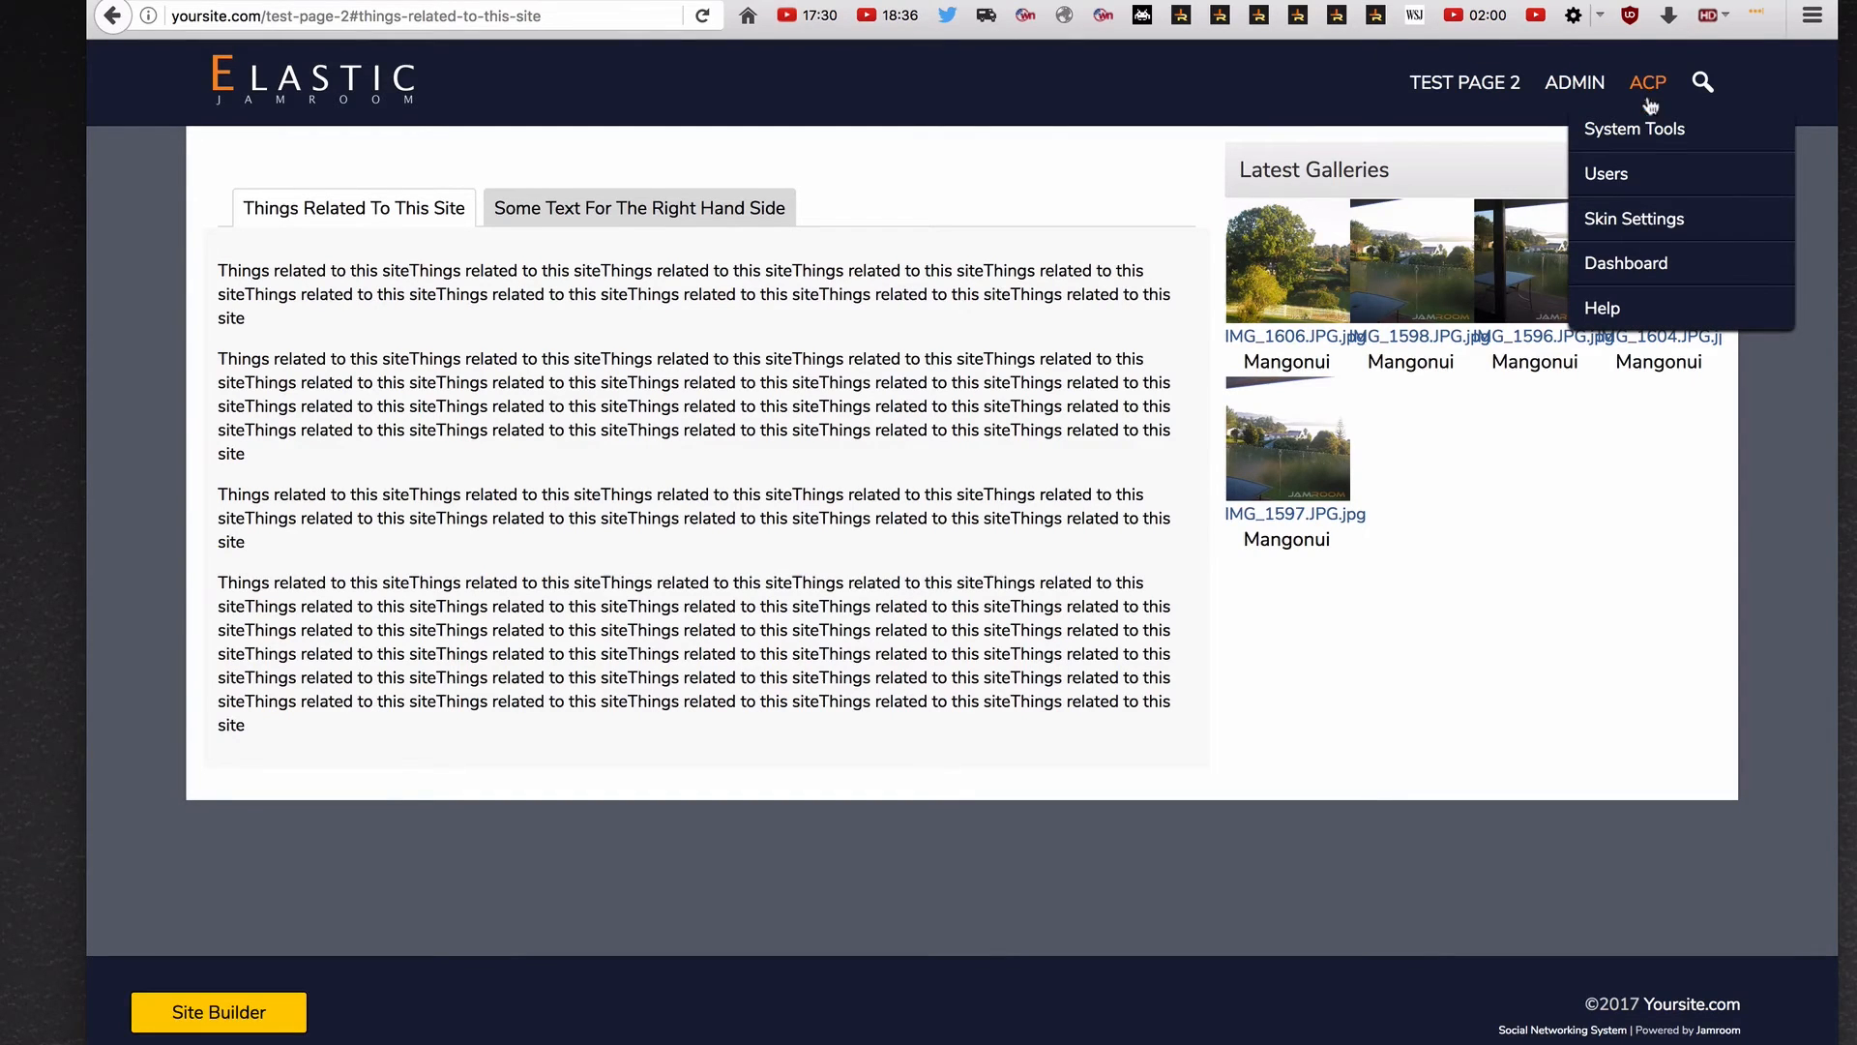
{"action": "mouse_move", "coordinate": [1637, 224]}
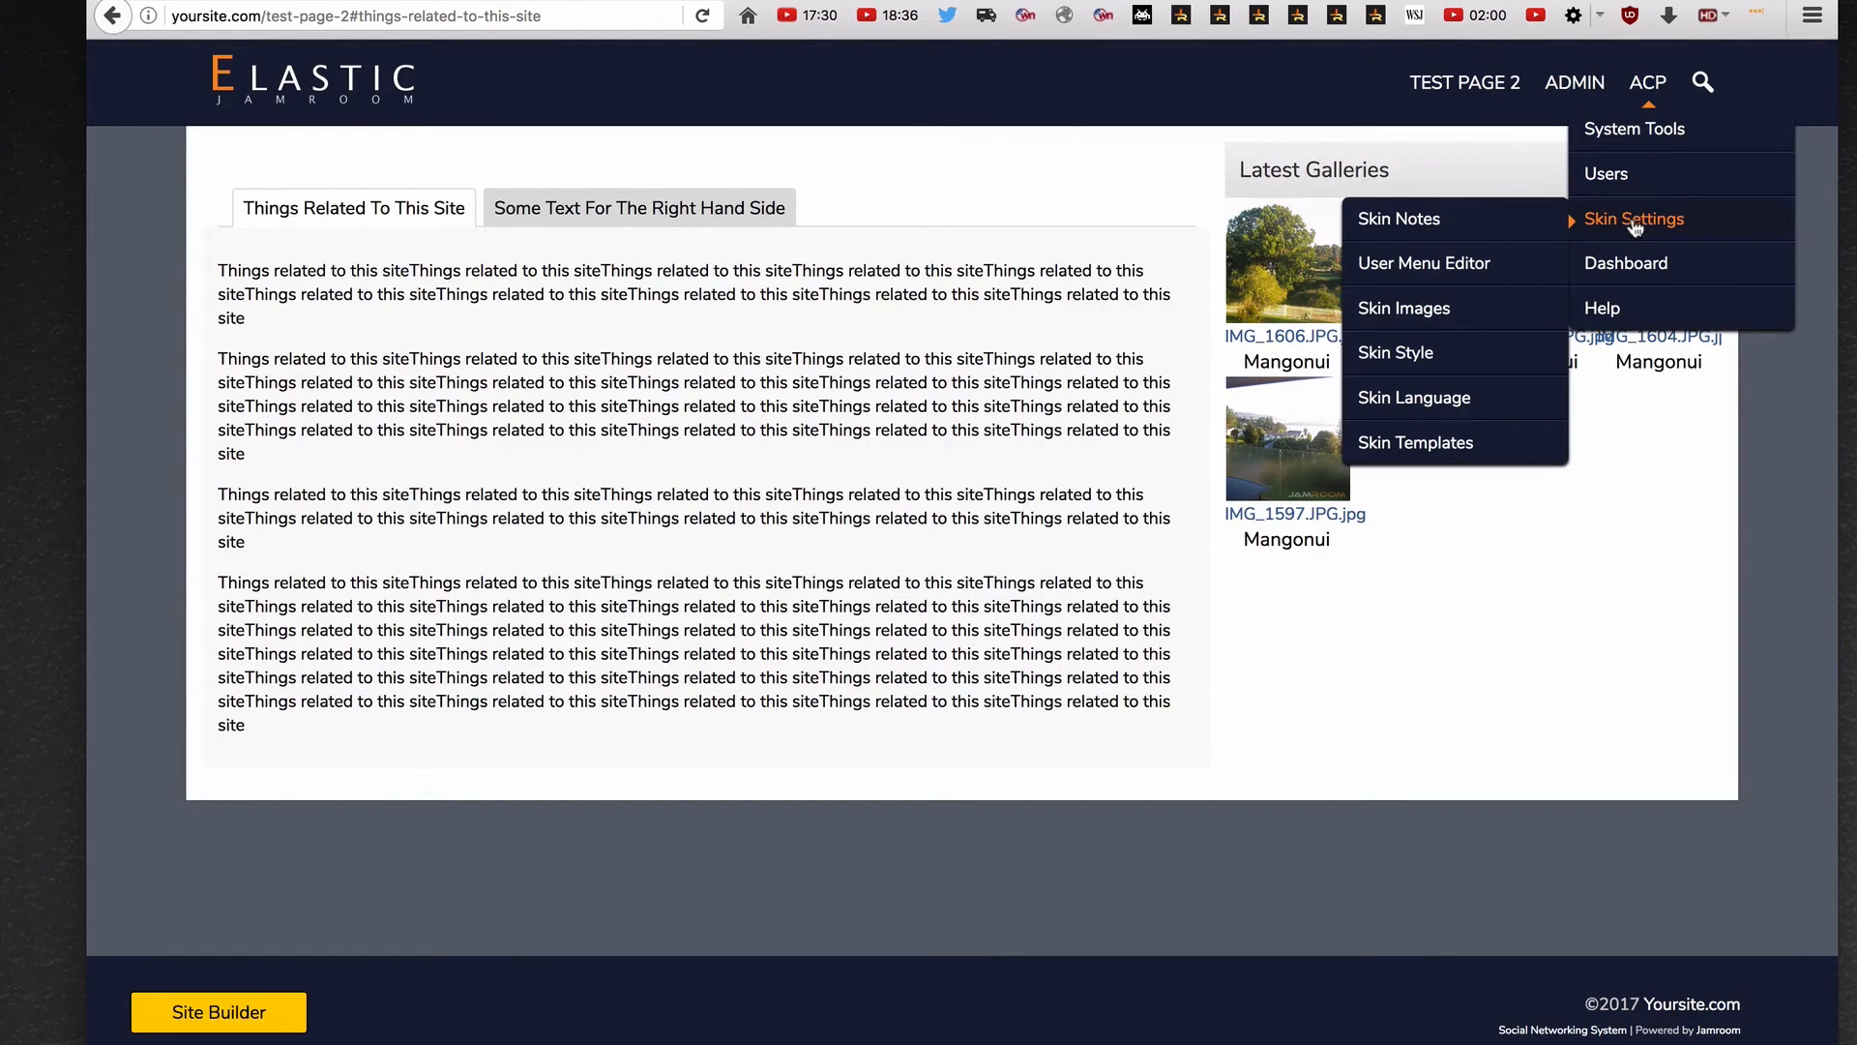
{"action": "left_click", "coordinate": [1632, 220]}
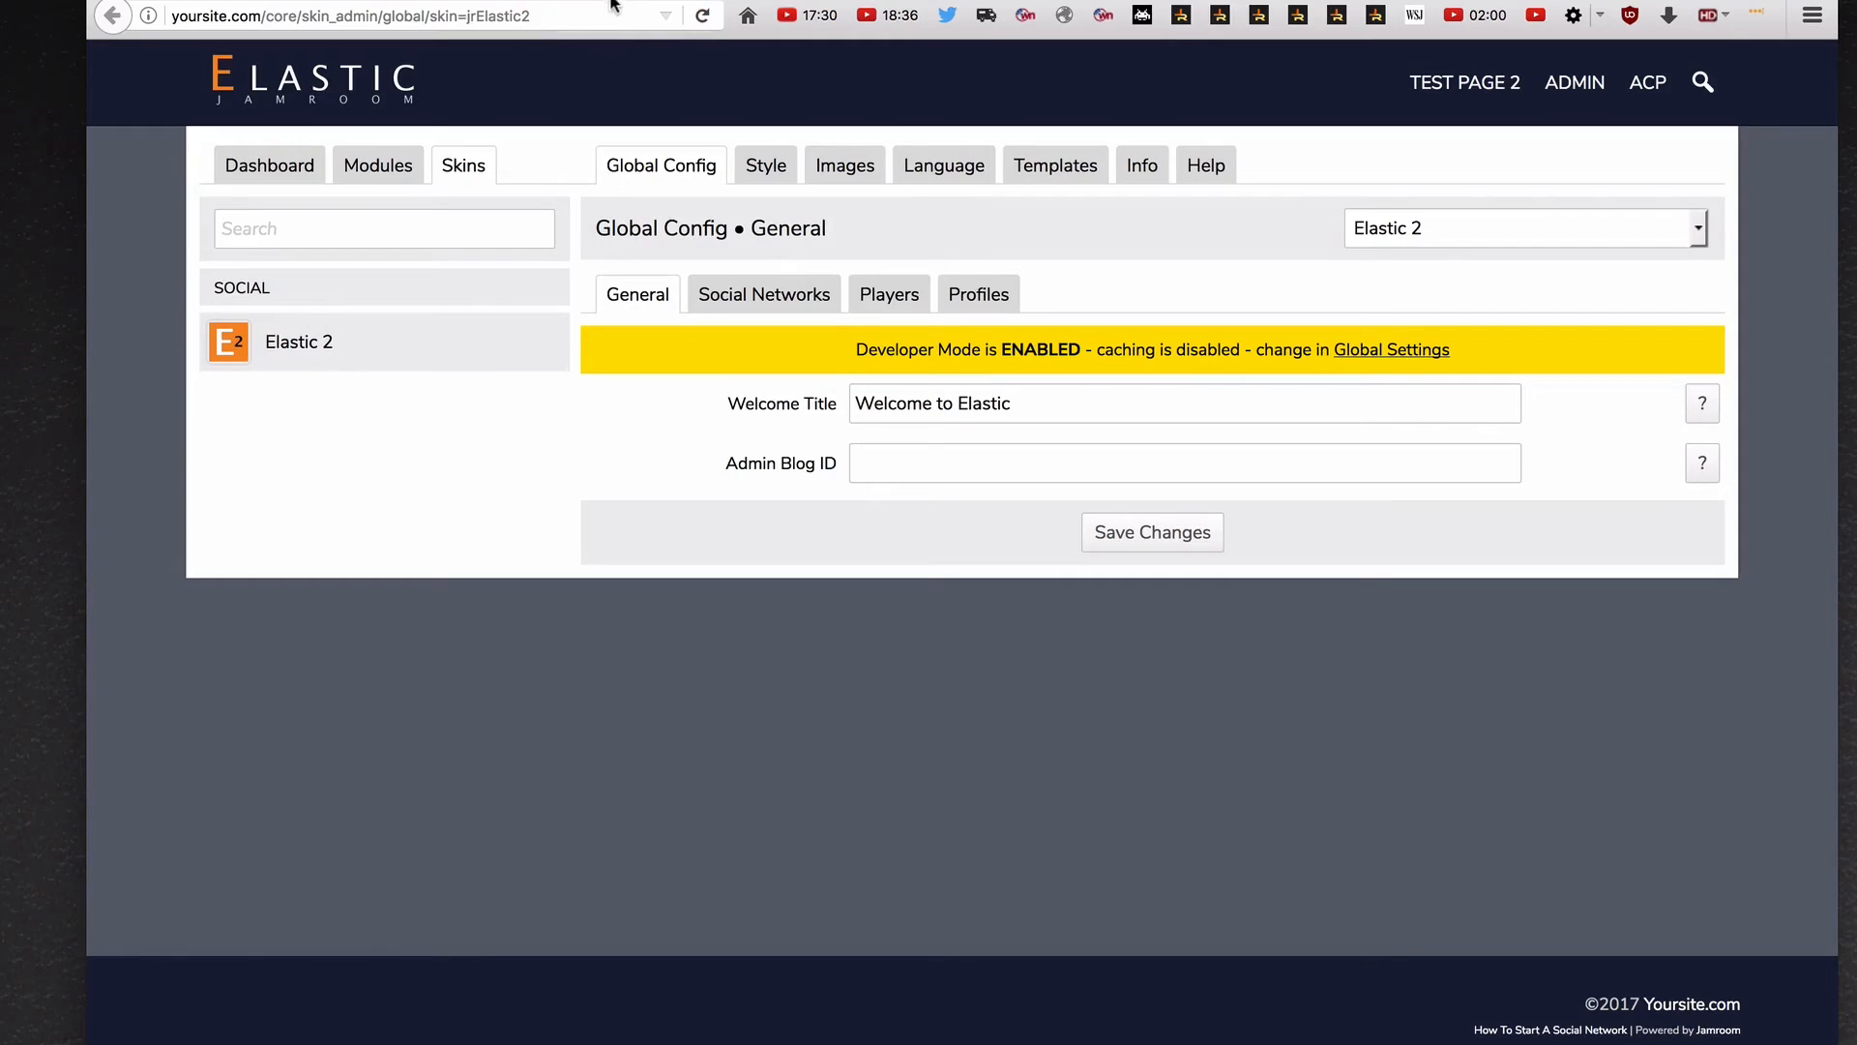
{"action": "left_click", "coordinate": [349, 292]}
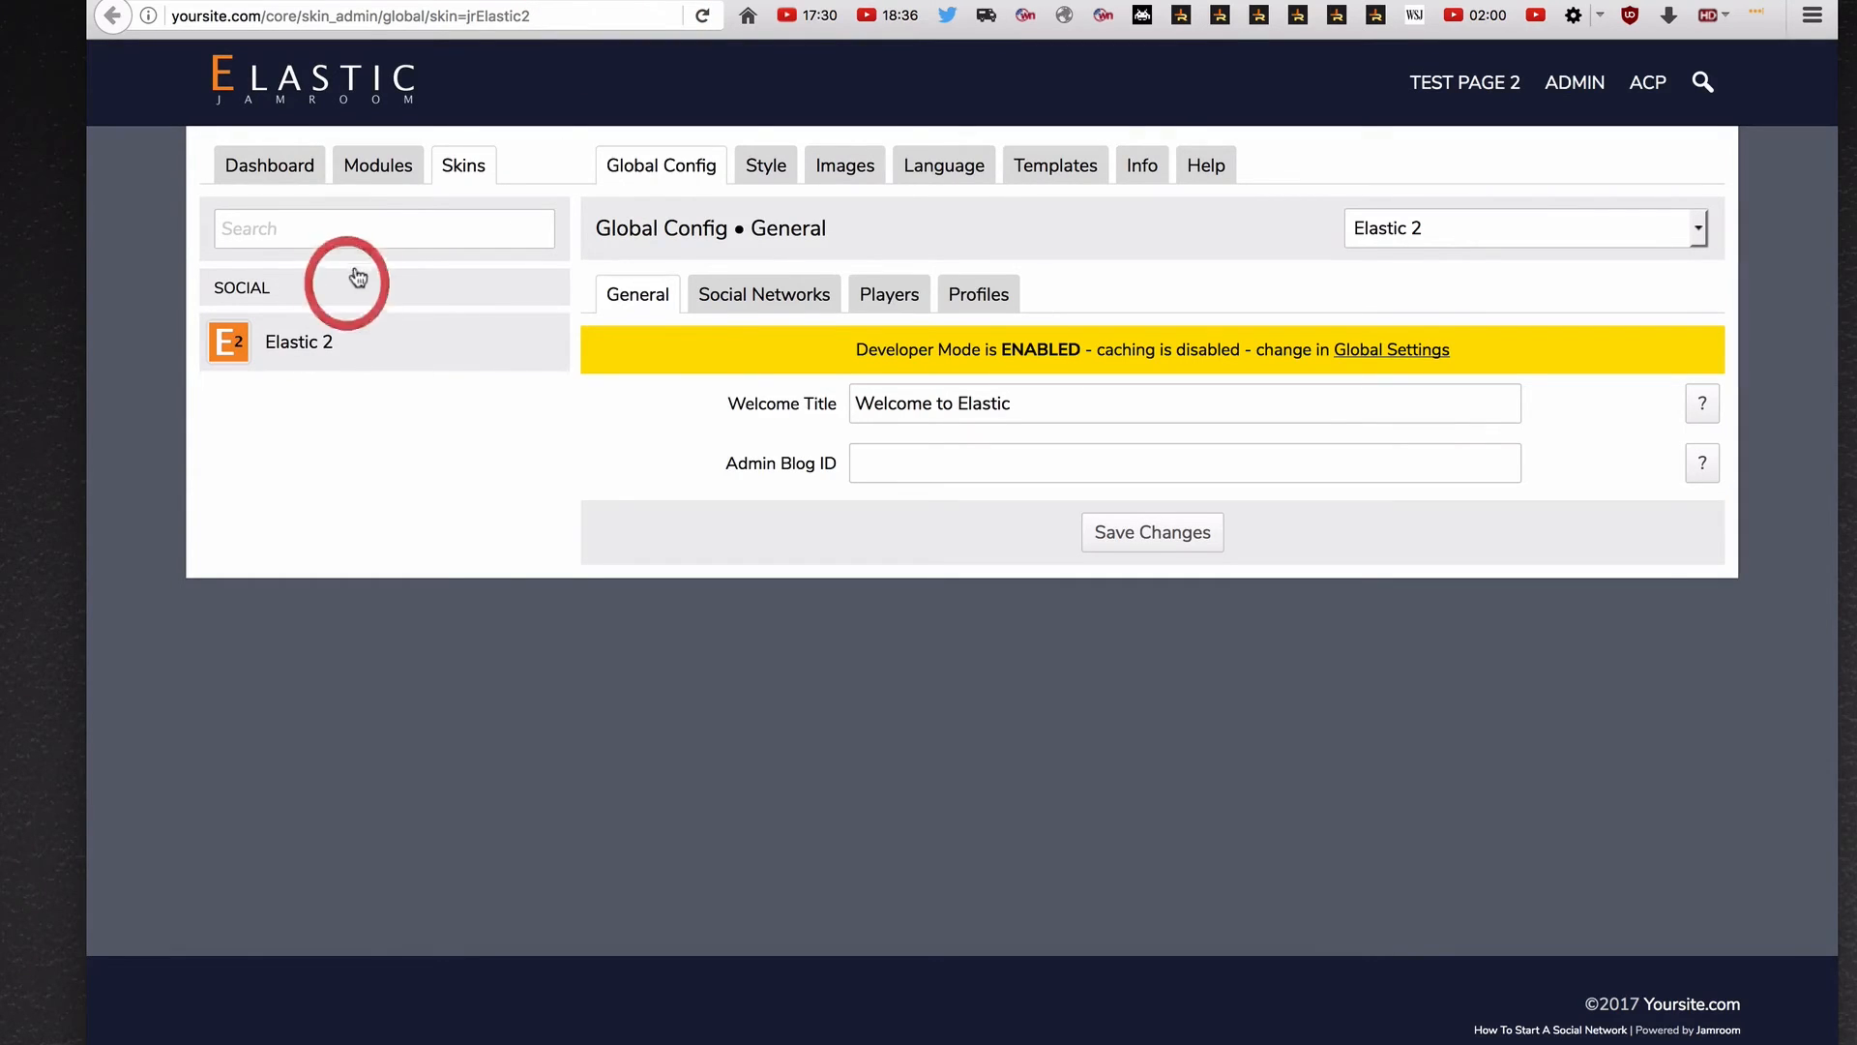
{"action": "left_click", "coordinate": [379, 167]}
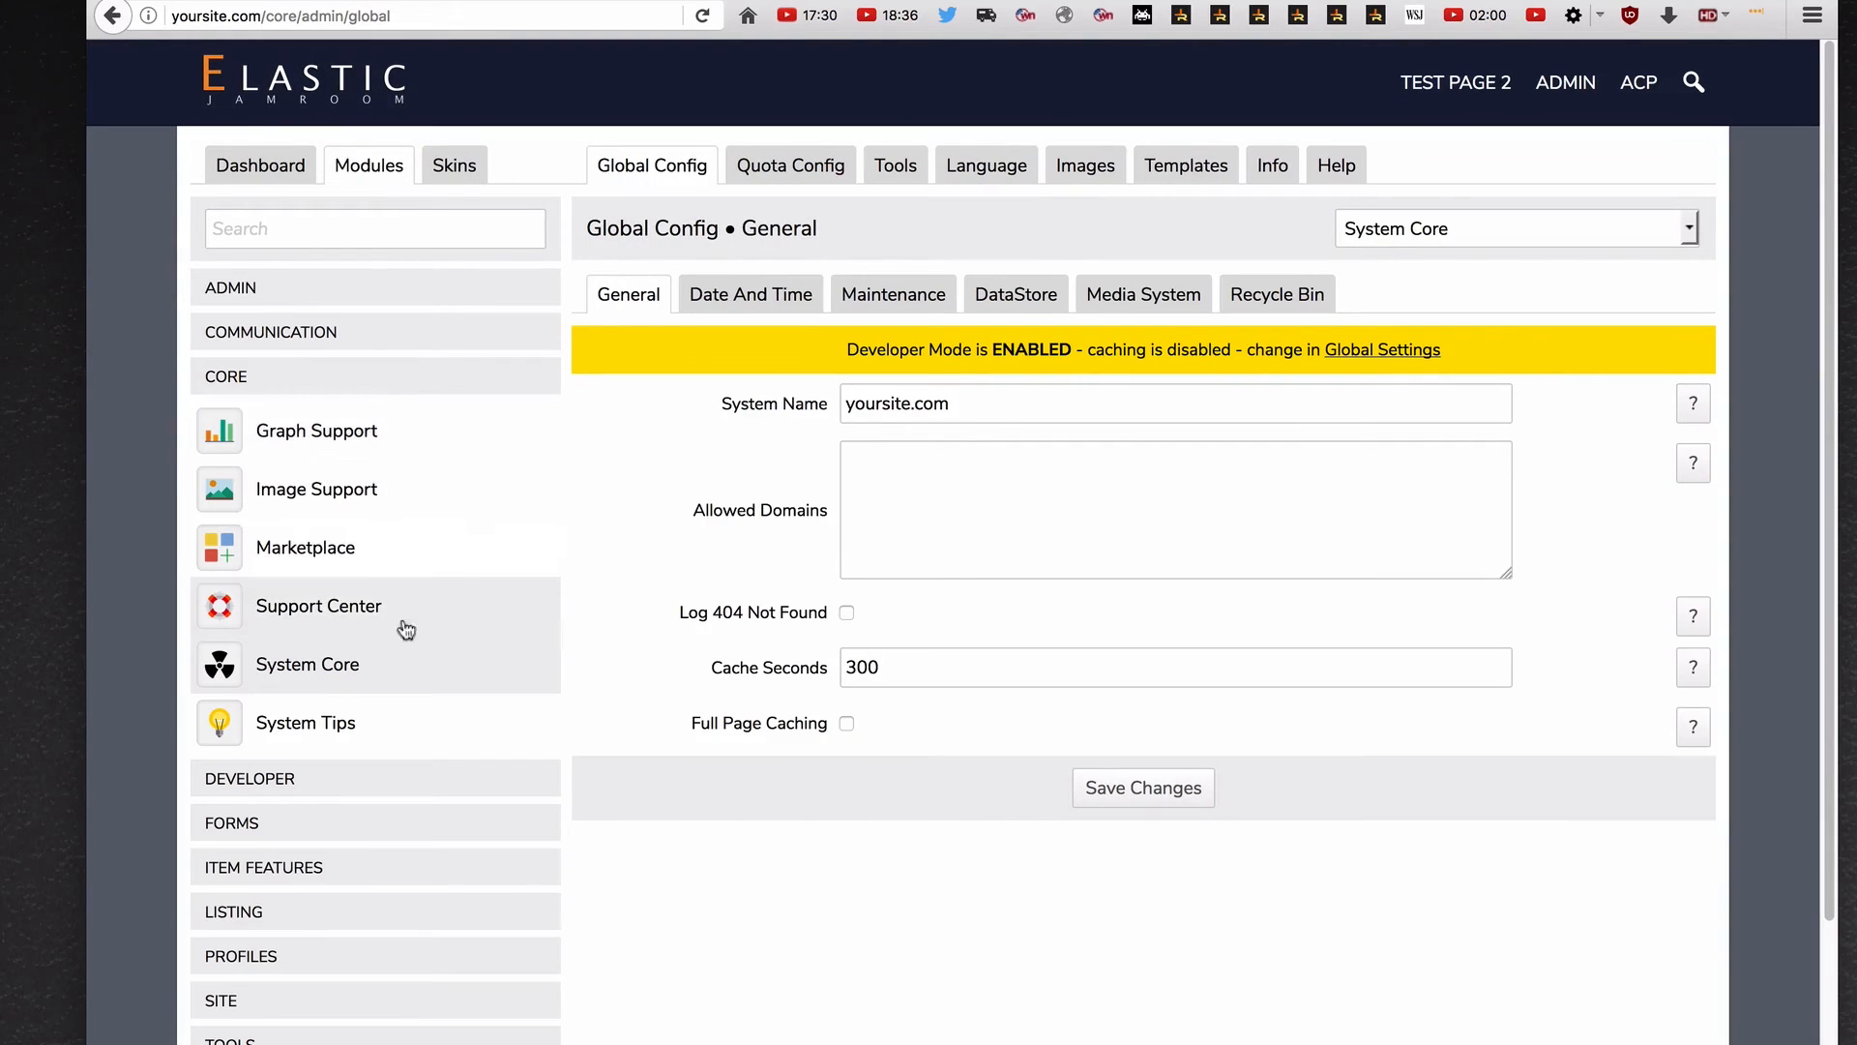
{"action": "left_click", "coordinate": [356, 548]}
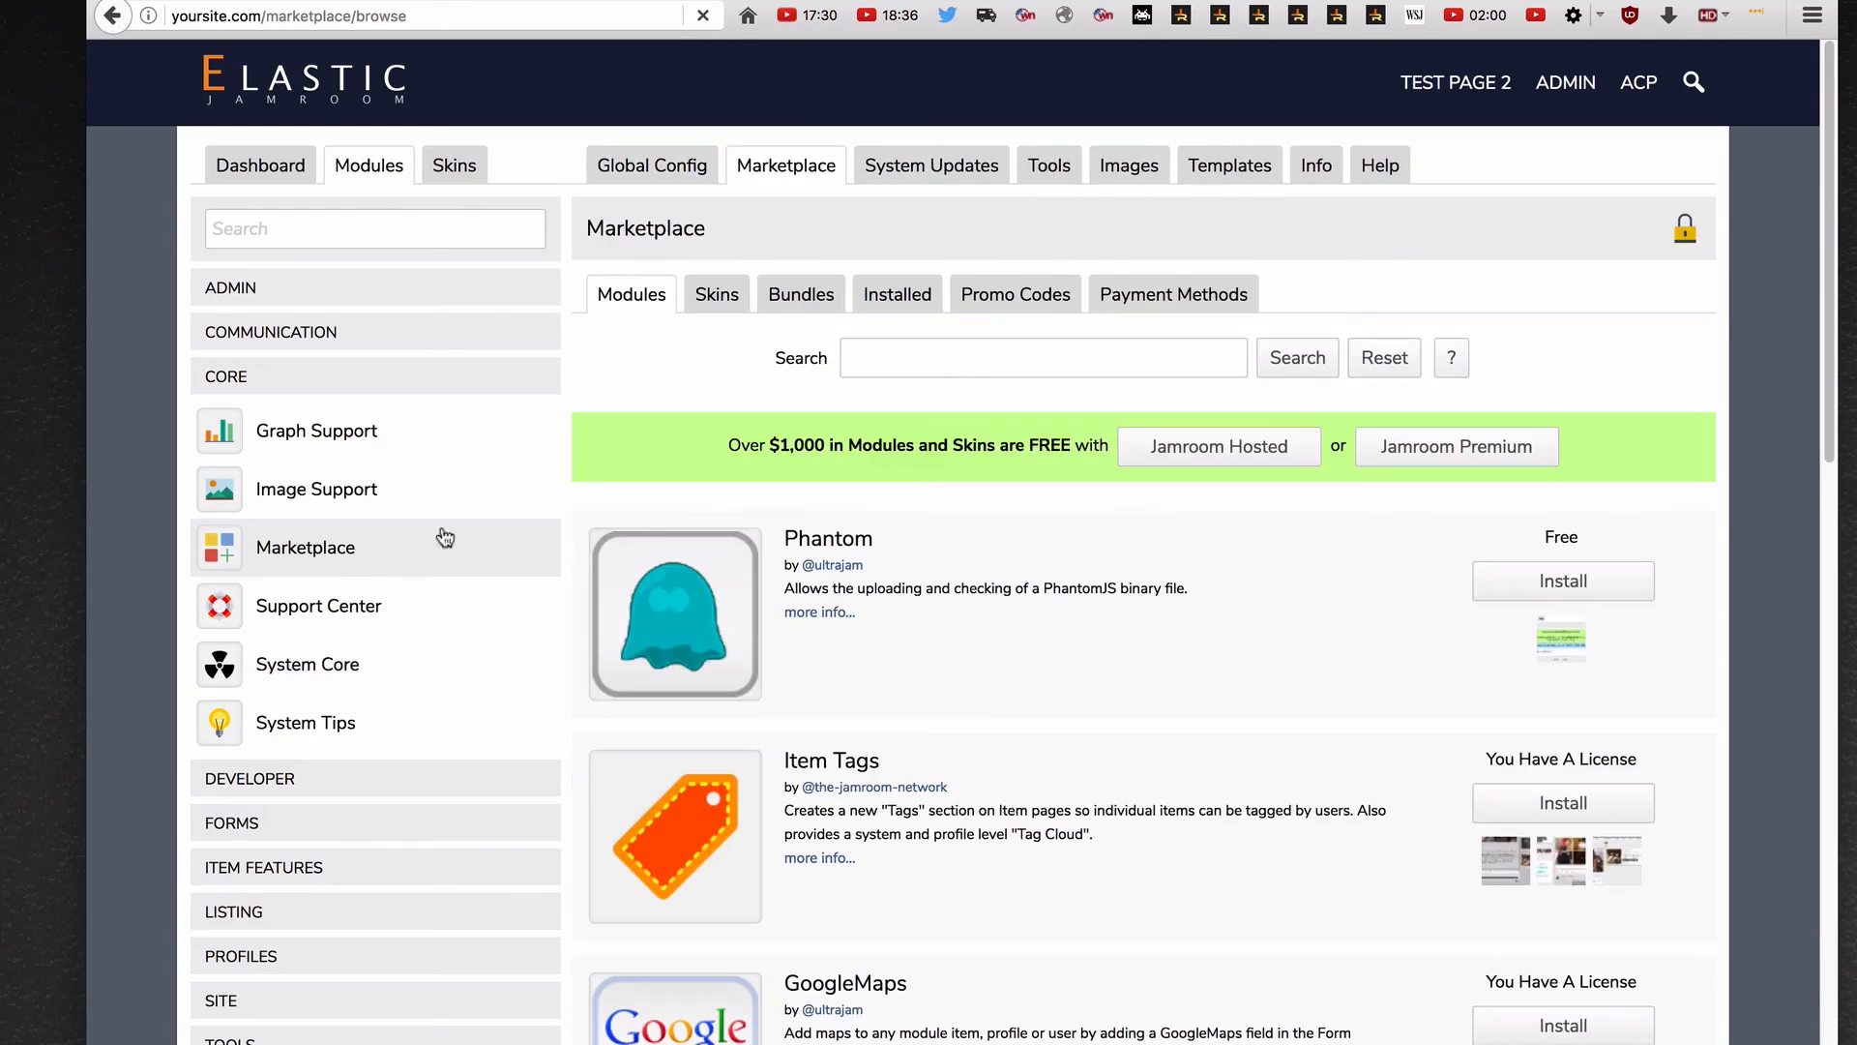
Browse the skins in the Marketplace and install the Video Pro skin
{"action": "left_click", "coordinate": [738, 294]}
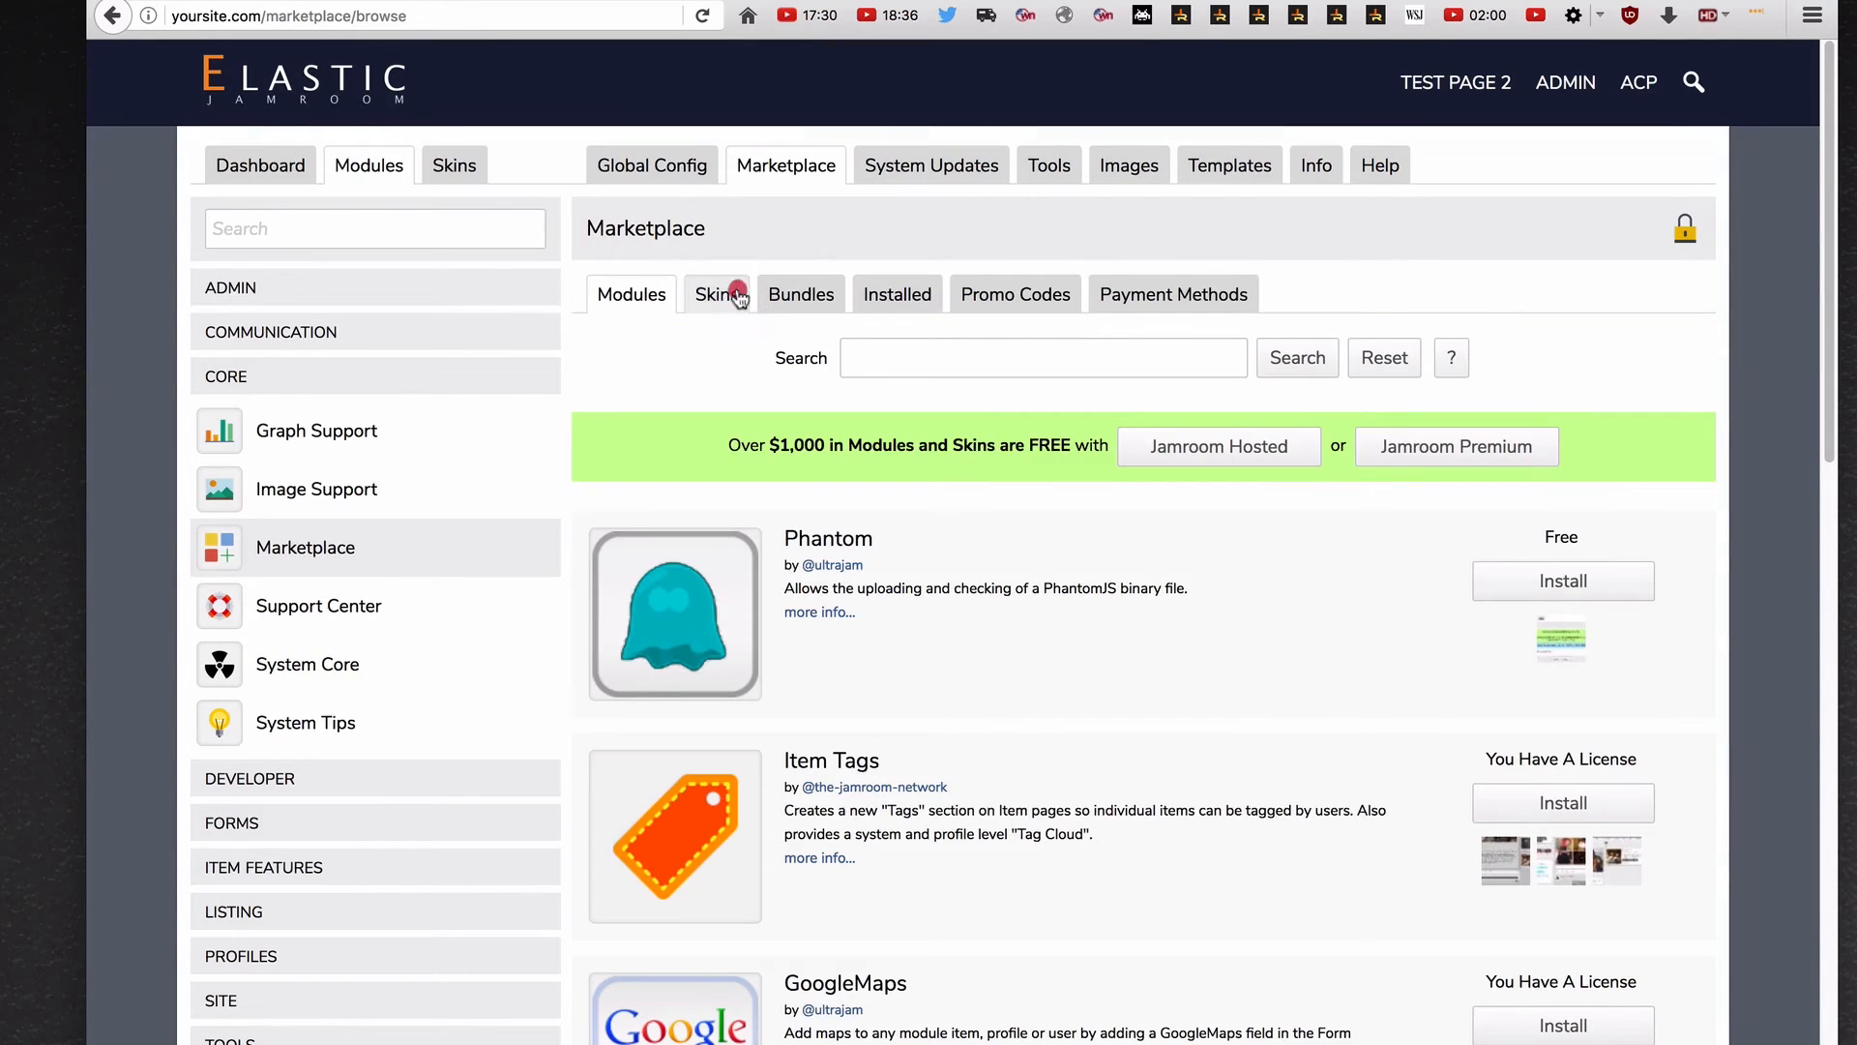
{"action": "left_click", "coordinate": [980, 358]}
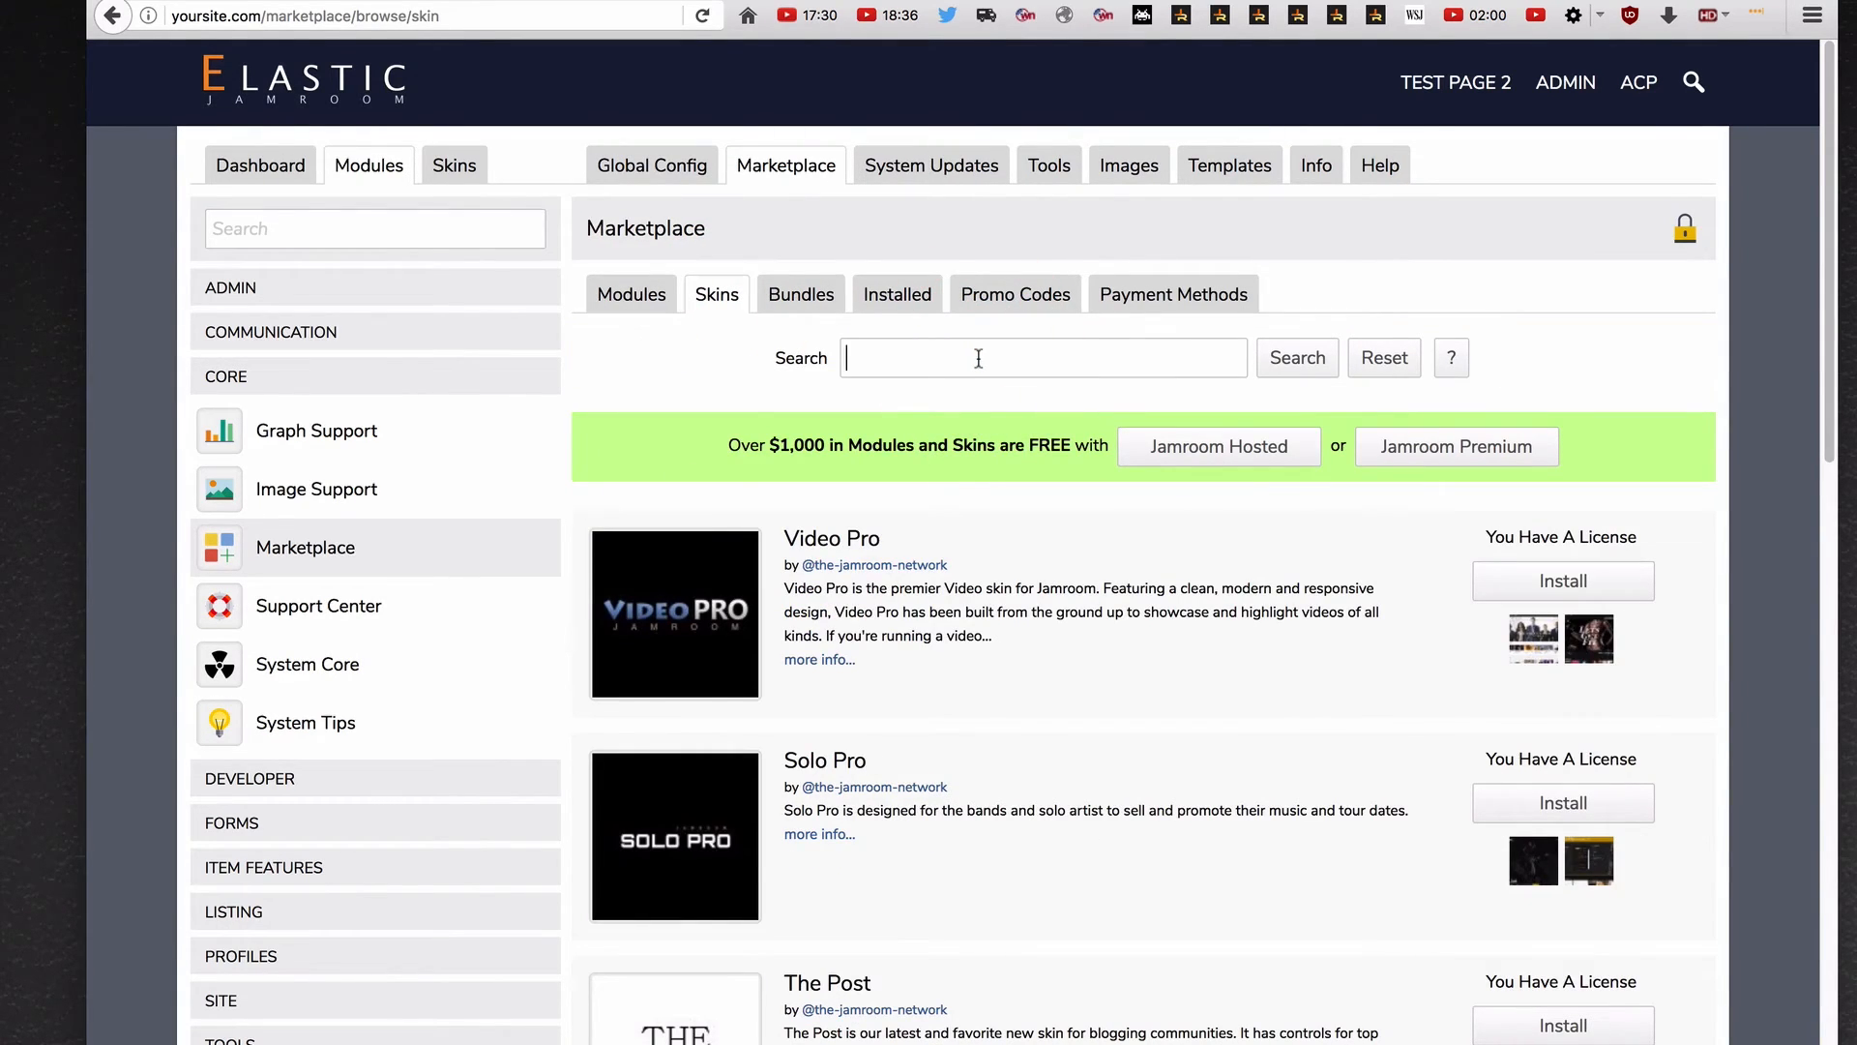
{"action": "left_click", "coordinate": [1563, 580]}
{"action": "left_click", "coordinate": [1056, 474]}
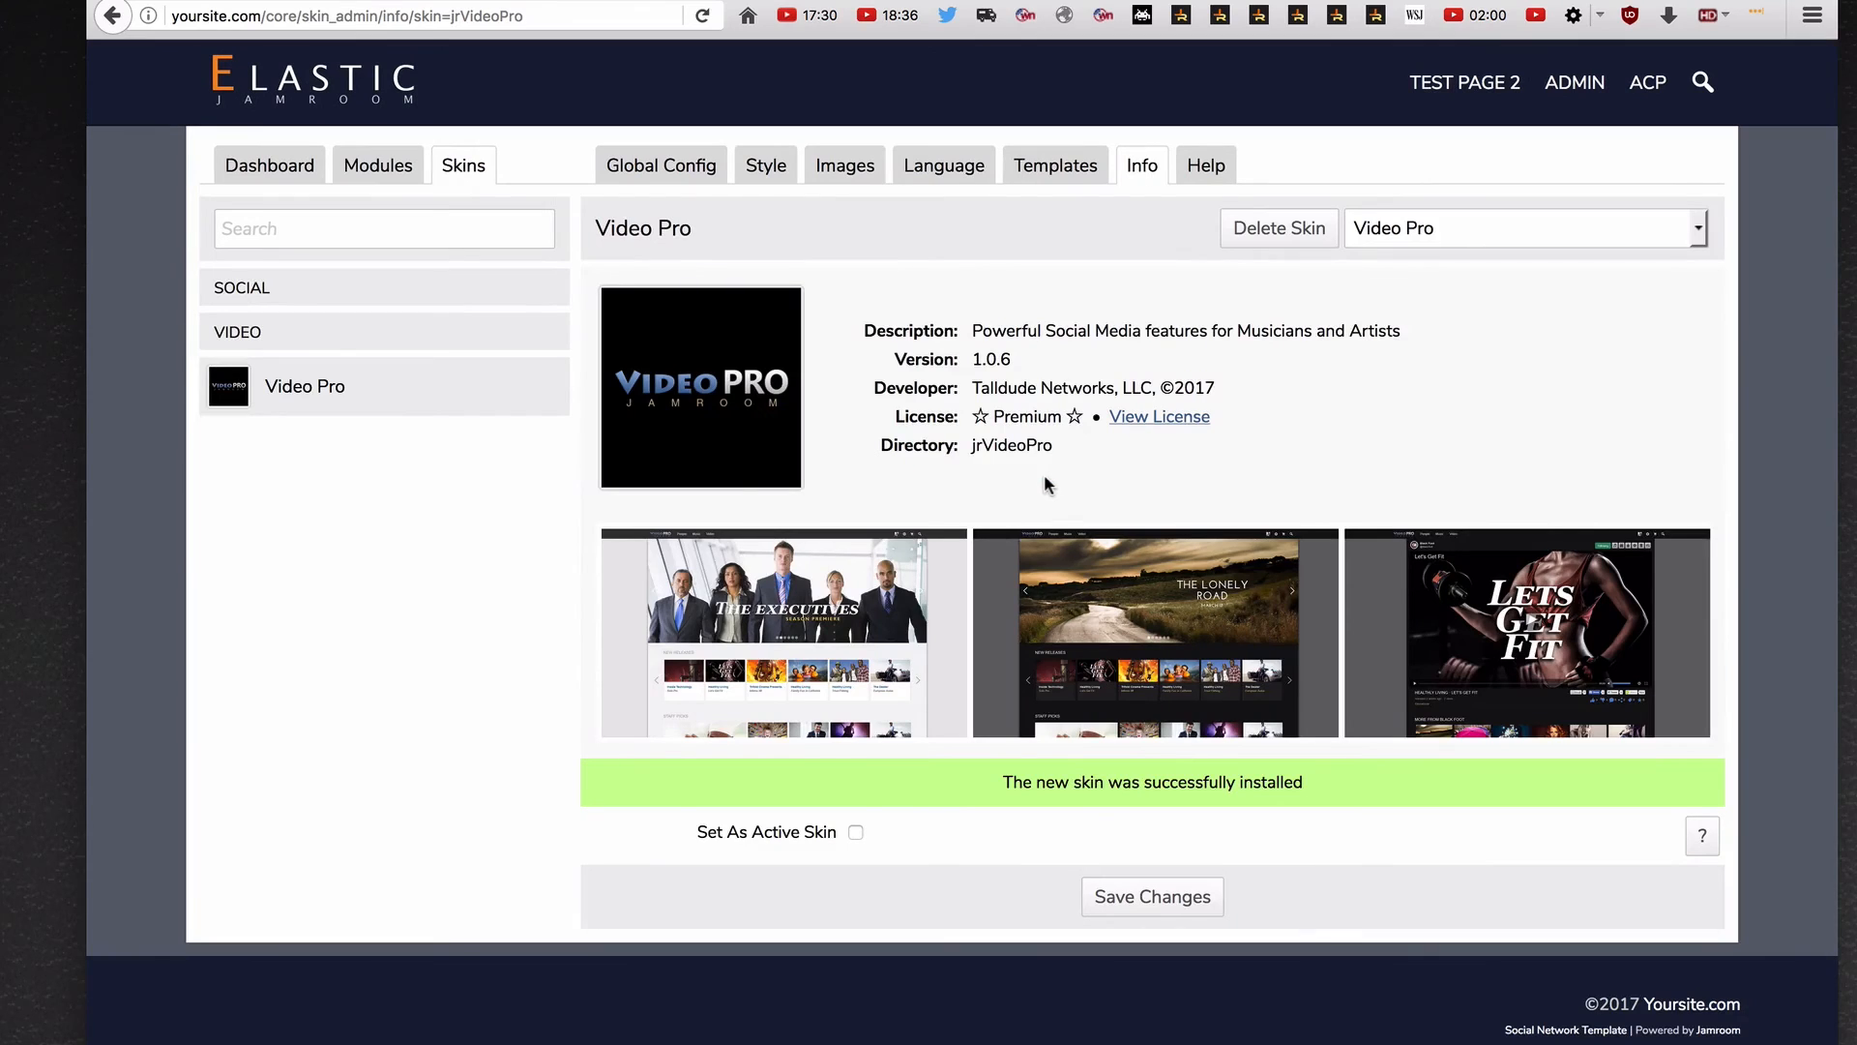
Set Video Pro as the active skin, save the change, and return to test page 2
{"action": "left_click", "coordinate": [856, 832]}
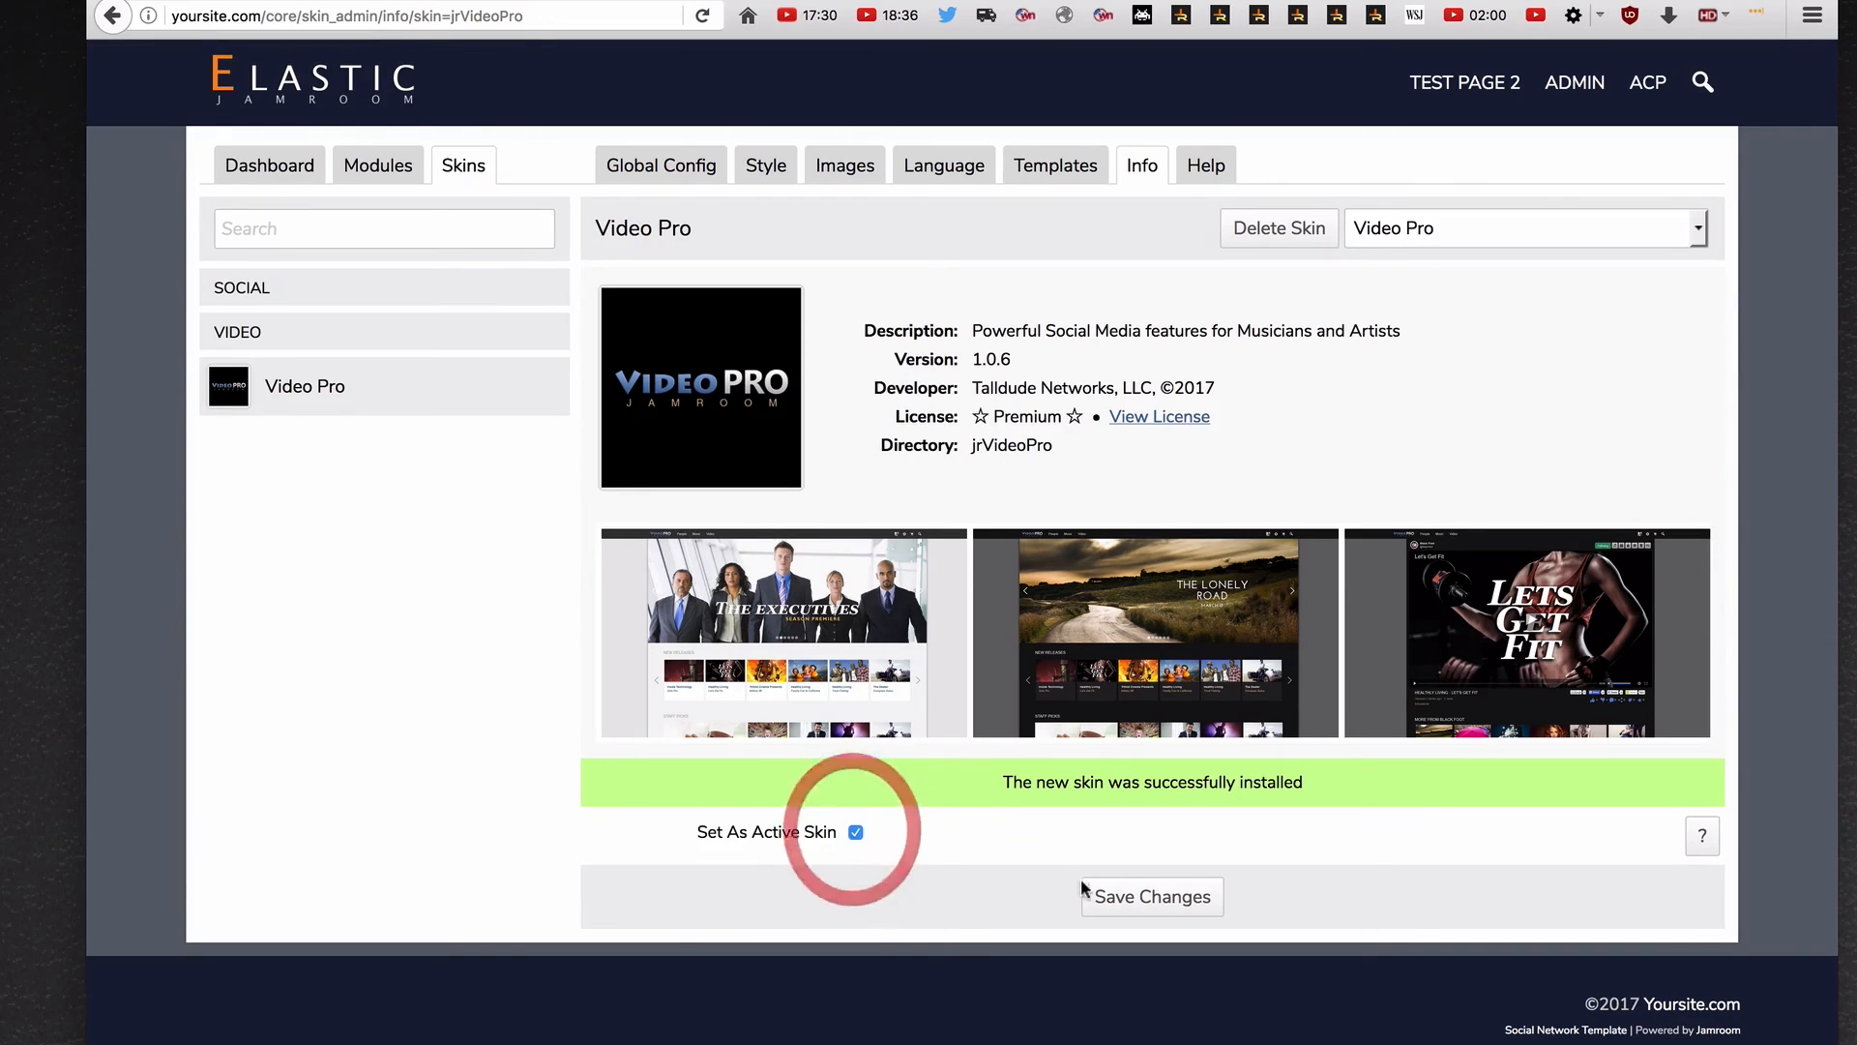
{"action": "left_click", "coordinate": [1139, 897]}
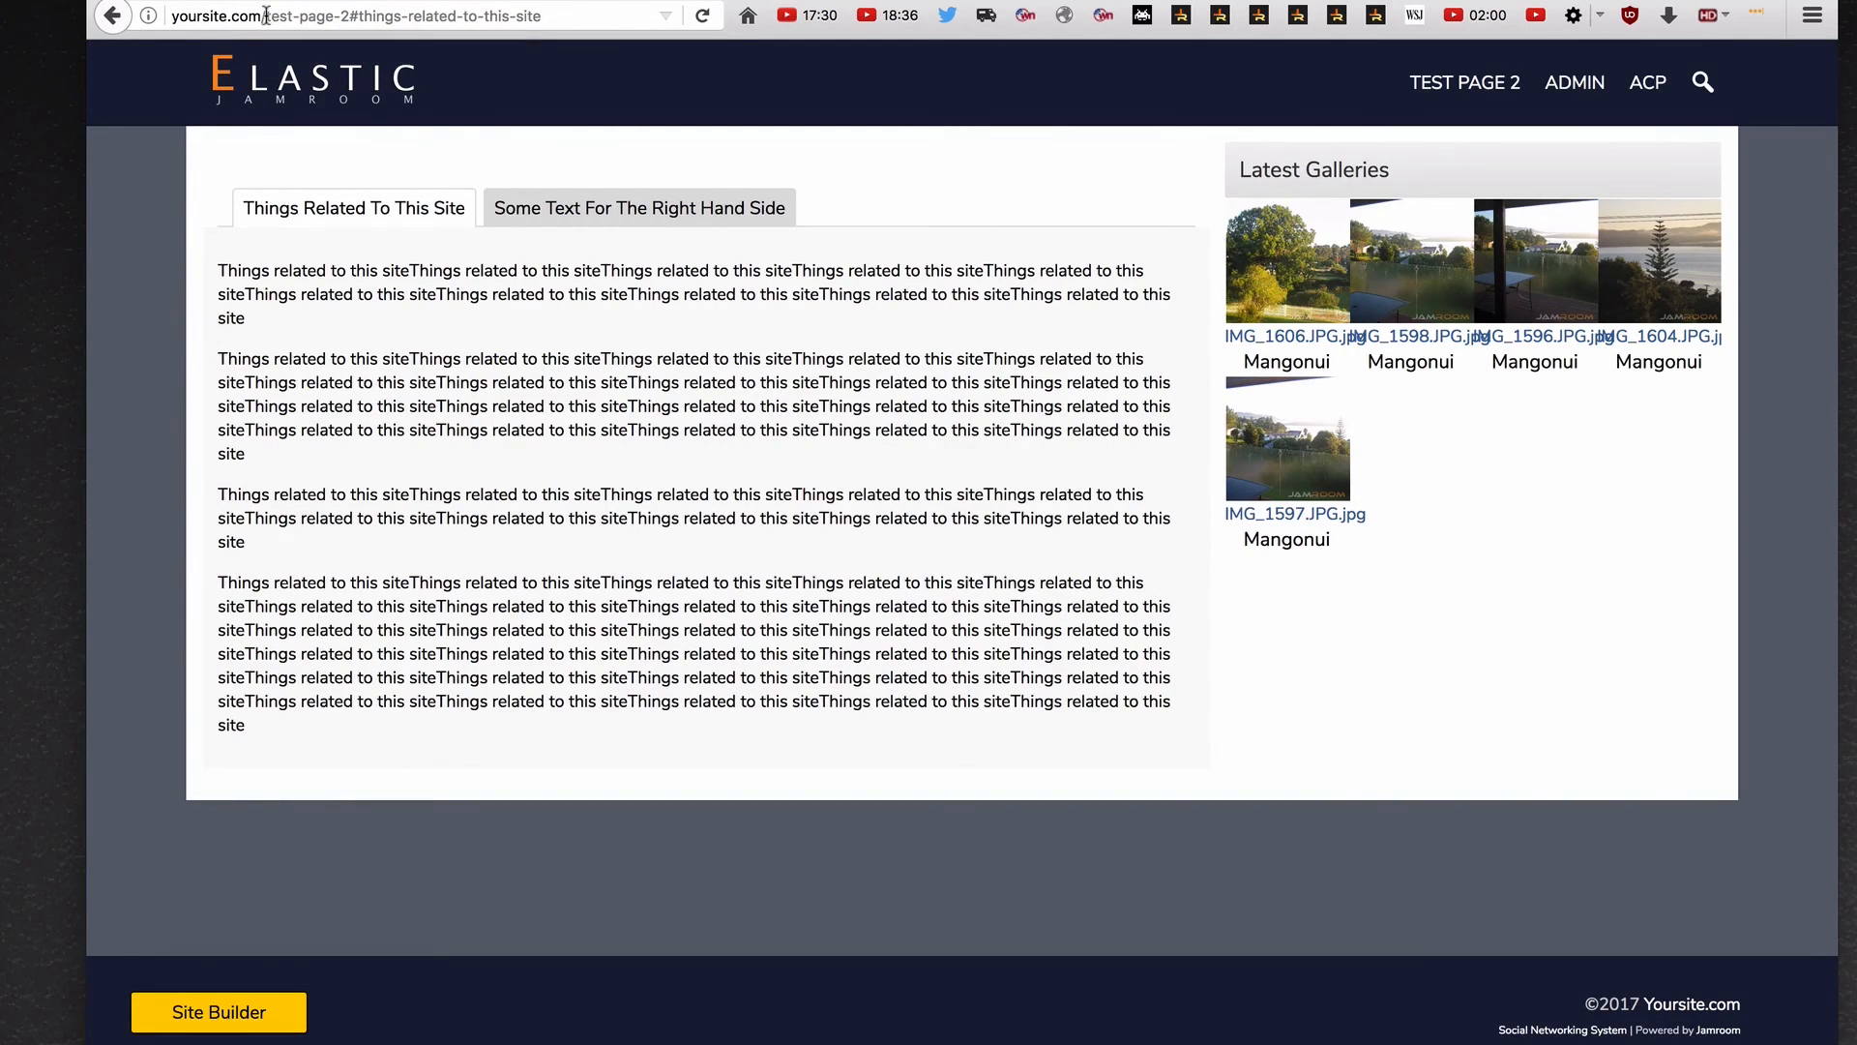
{"action": "left_click", "coordinate": [518, 70]}
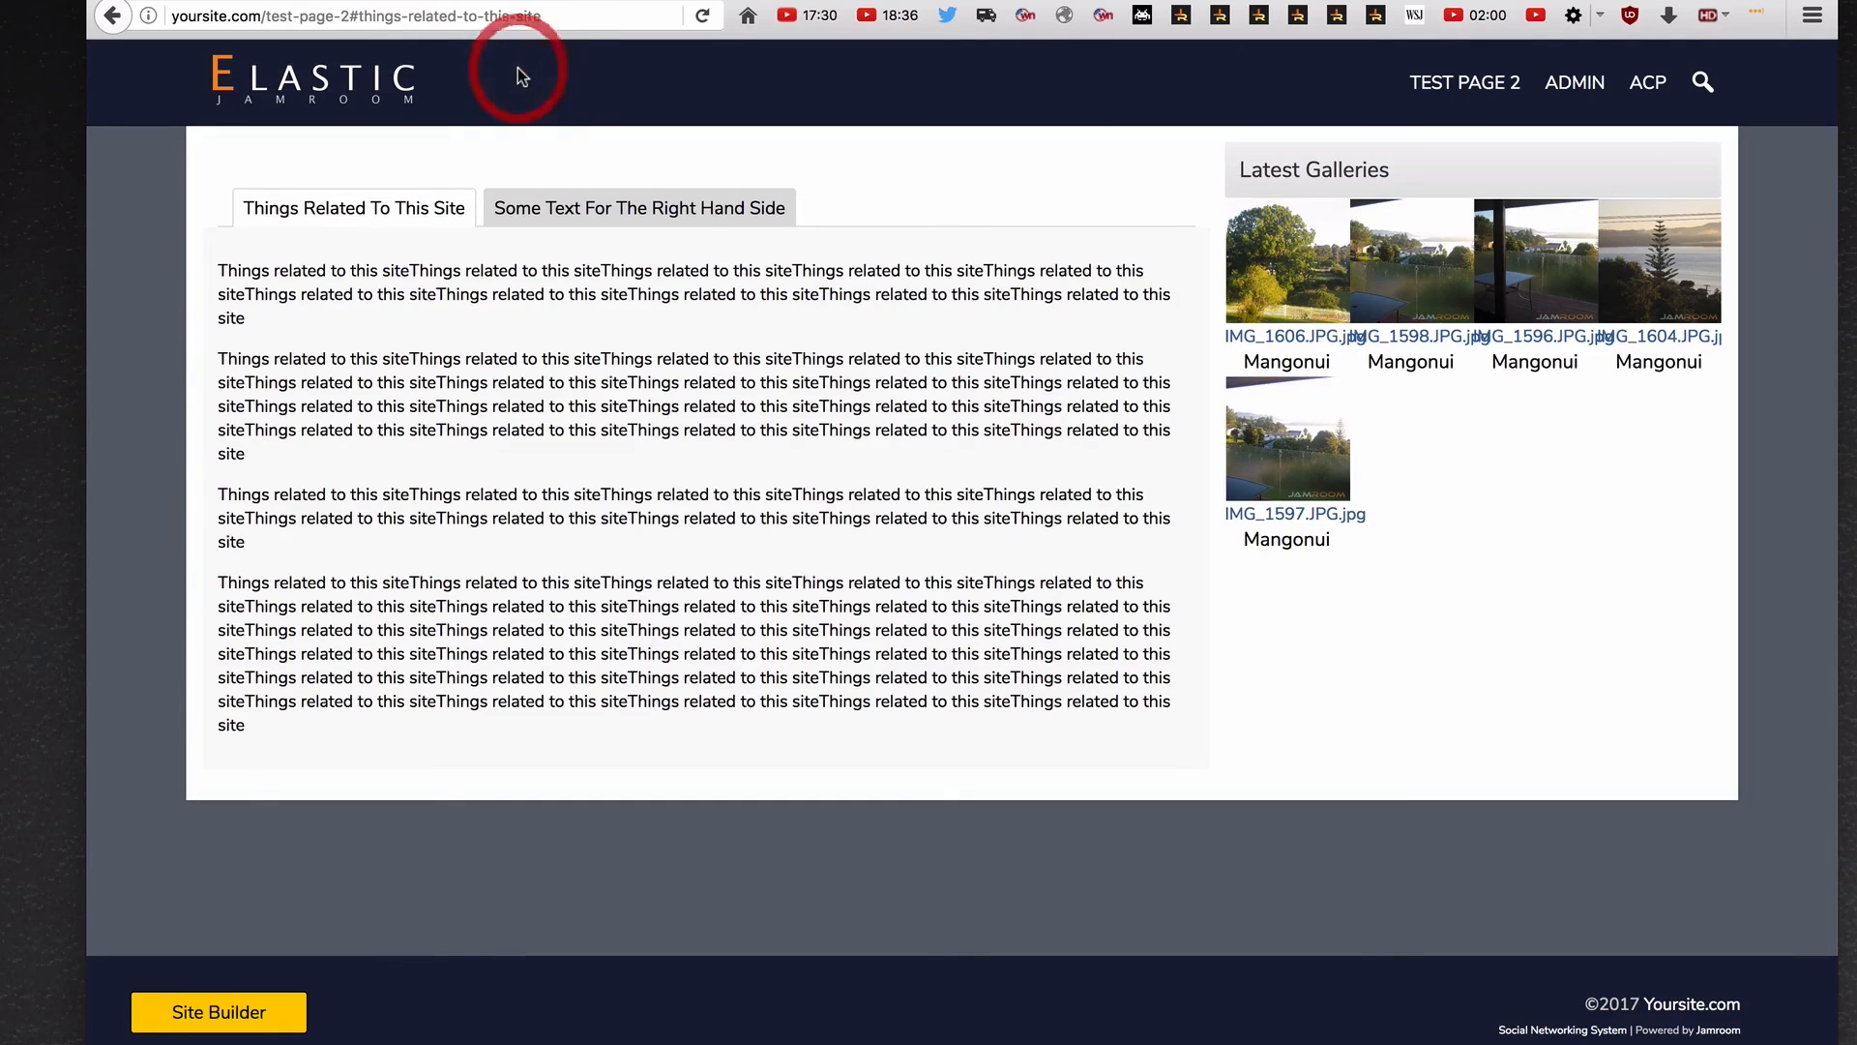